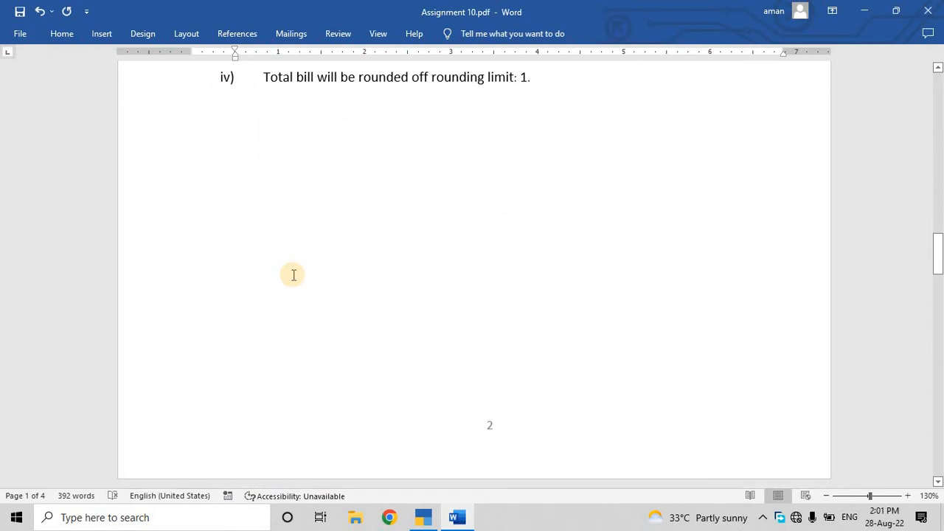
# - Review the Interest Calculation assignment, from the debit/credit note back to the company and opening balance requirements in Q.1
pyautogui.scroll(-10, 293, 275)
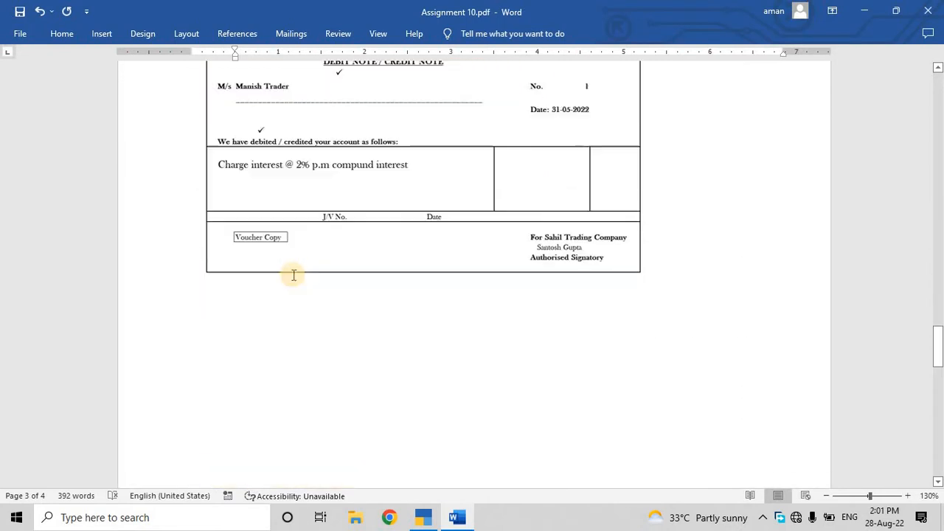
pyautogui.scroll(15, 293, 275)
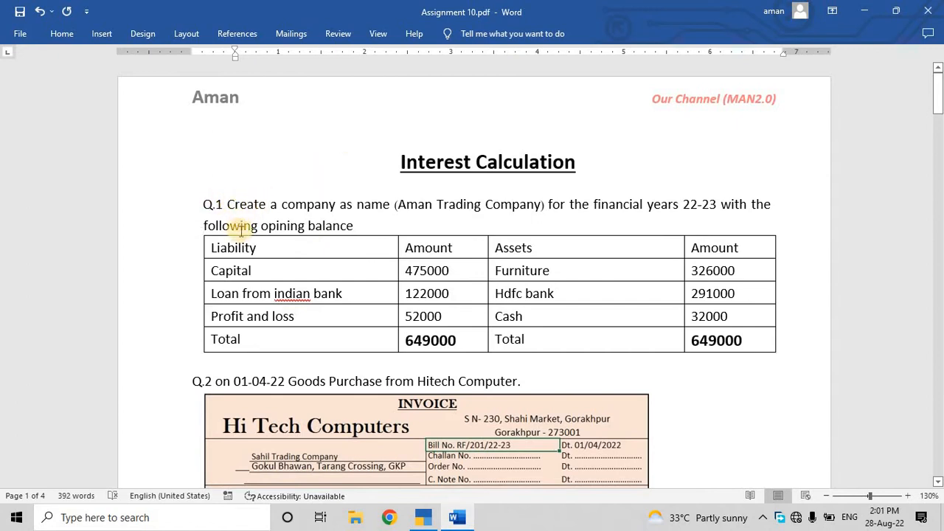
pyautogui.moveTo(204, 208); pyautogui.dragTo(208, 208)
pyautogui.click(208, 208)
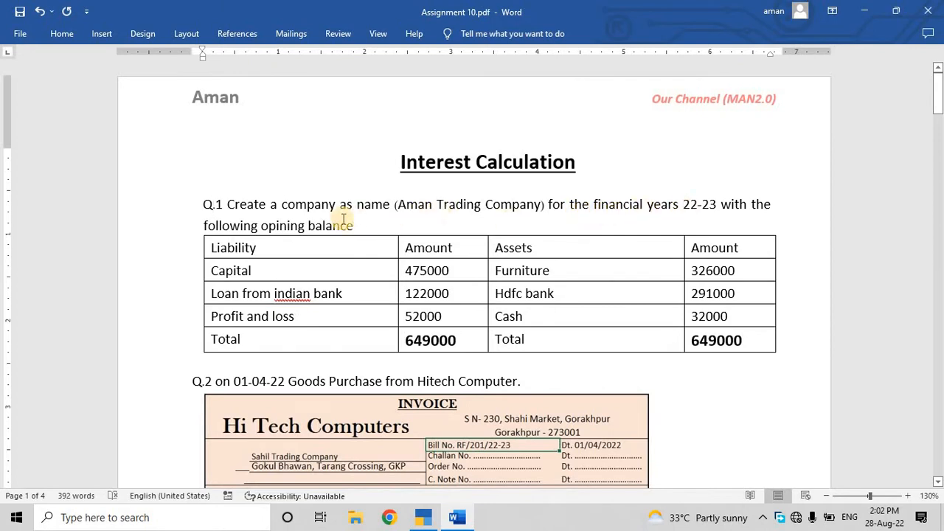
# - Switch to TallyPrime and start creating a new company
pyautogui.hotkey('alt', 'Tab')
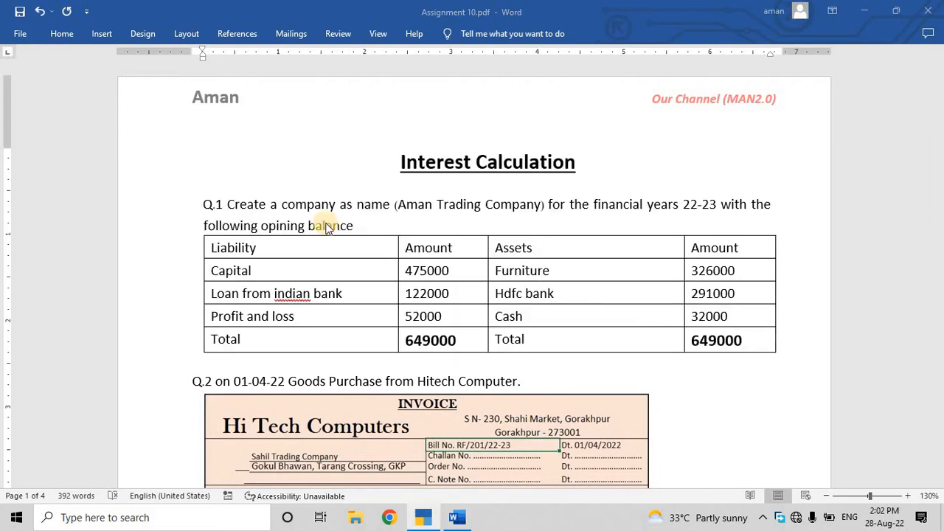
pyautogui.press('Up')
pyautogui.press('Up')
pyautogui.press('Up')
pyautogui.press('Up')
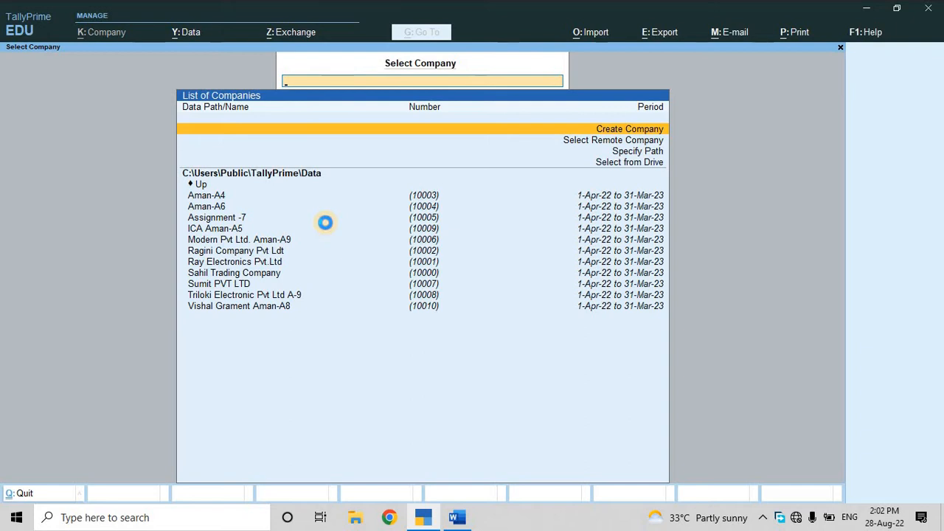
pyautogui.press('Return')
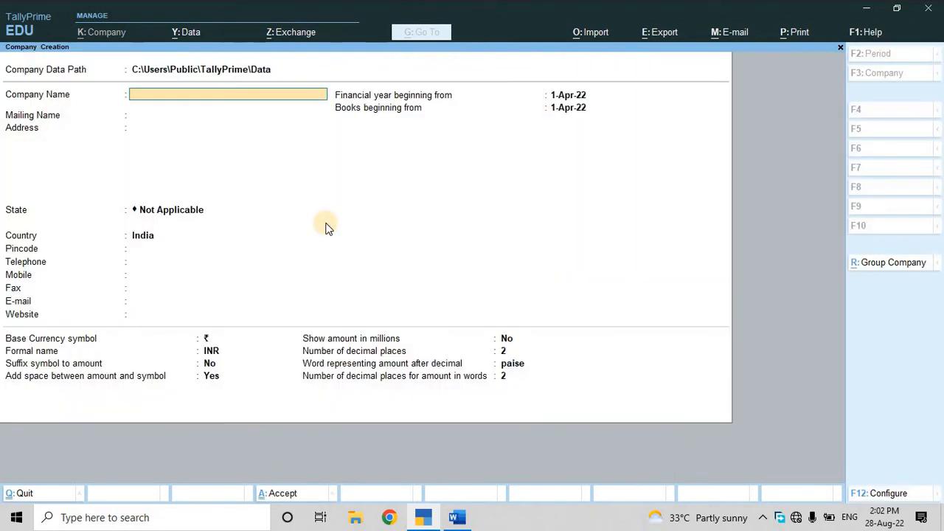
# - Look up the company name in the Word assignment and enter Aman Trading Comp as the company and mailing name in TallyPrime
pyautogui.hotkey('alt', 'Tab')
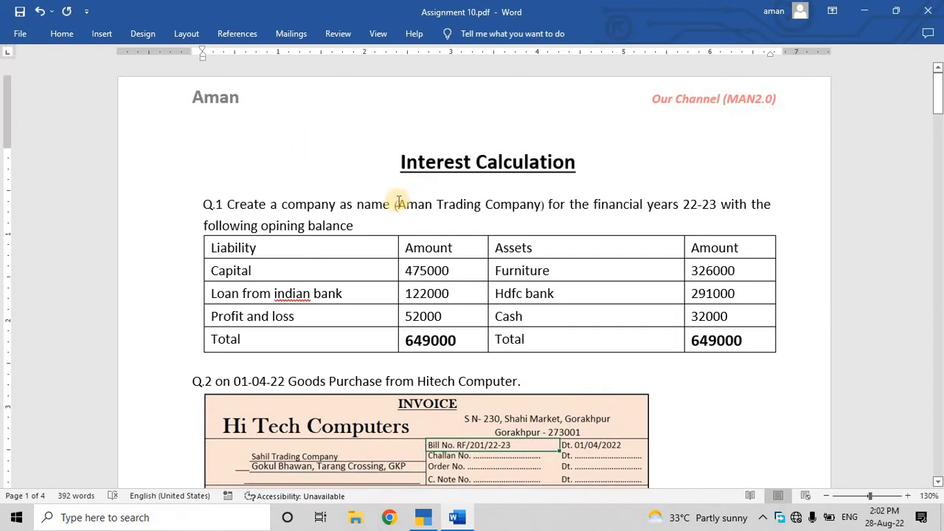
pyautogui.moveTo(404, 202); pyautogui.dragTo(522, 205)
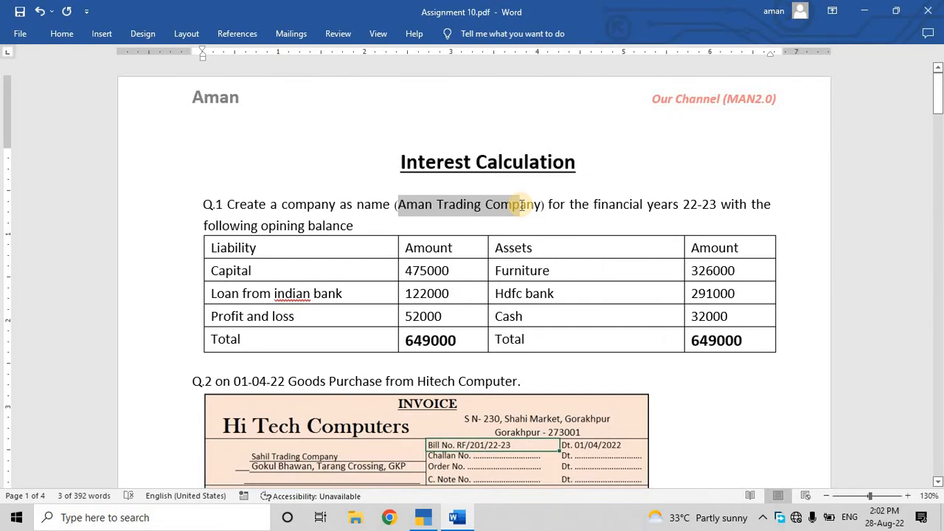
pyautogui.hotkey('alt', 'Tab')
pyautogui.hotkey('ctrl', 'alt', 'v')
pyautogui.press('Return')
pyautogui.press('Return')
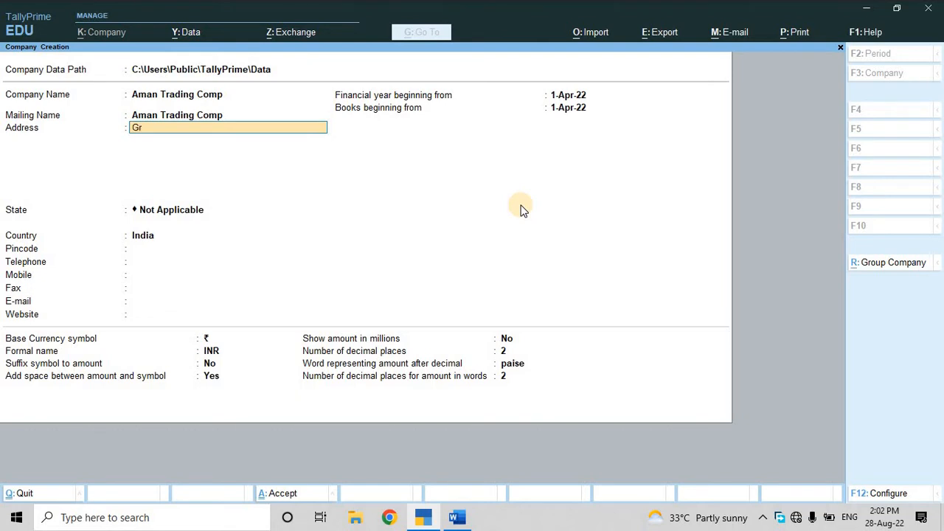
# - Enter the company's city as its address and choose Uttar Pradesh as the state
pyautogui.write('Gro')
pyautogui.press('BackSpace')
pyautogui.write('rakhpur')
pyautogui.press('Return')
pyautogui.press('Return')
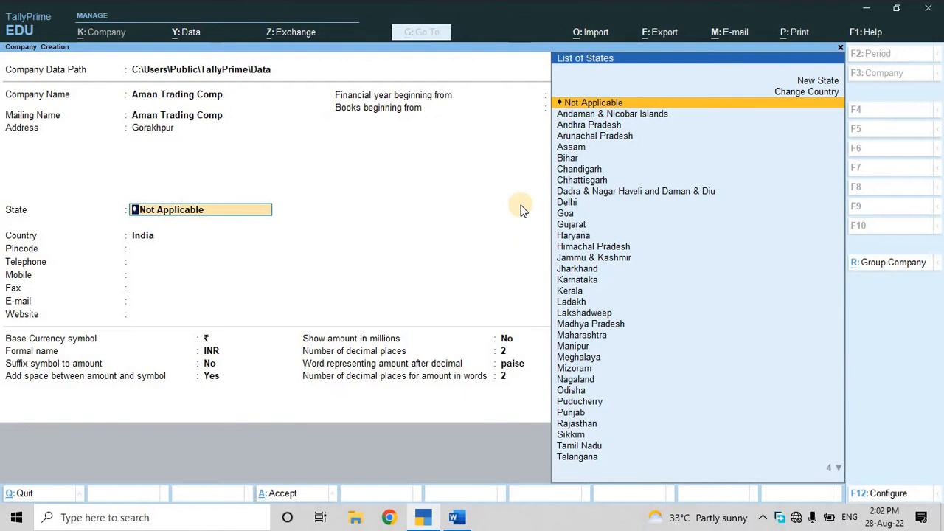
pyautogui.write('Uttr')
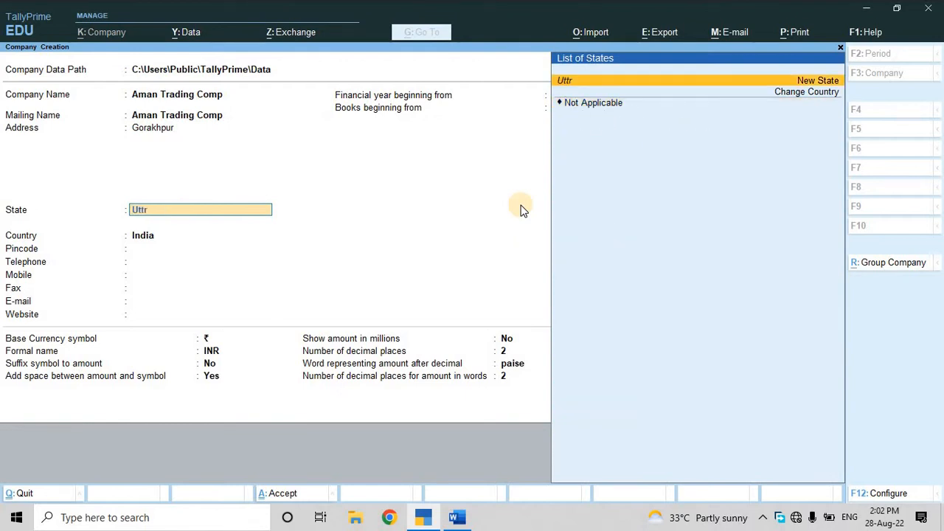
pyautogui.press('BackSpace')
pyautogui.press('Down')
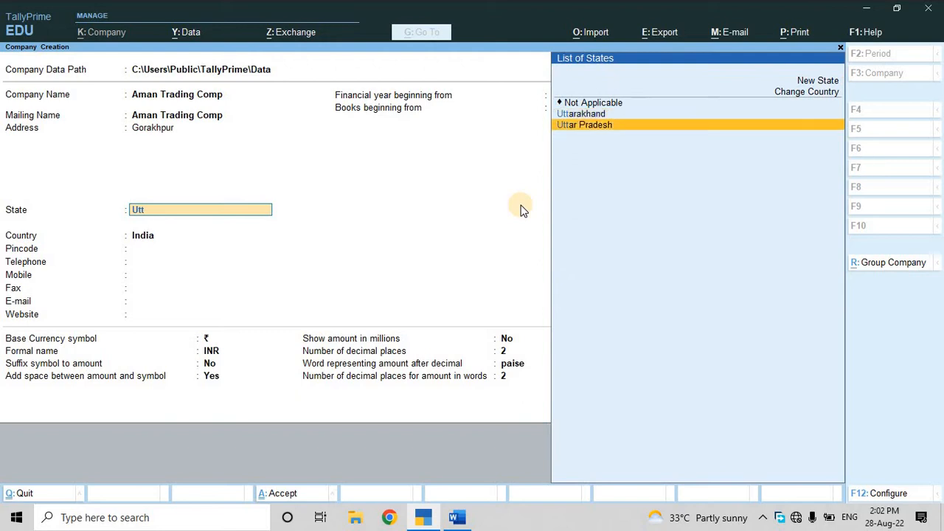
pyautogui.press('Return')
# - Leave the contact details blank, keep 1-Apr-22 as the financial year and books start, and save the company
pyautogui.press('Return')
pyautogui.press('Return')
pyautogui.press('Return')
pyautogui.press('Return')
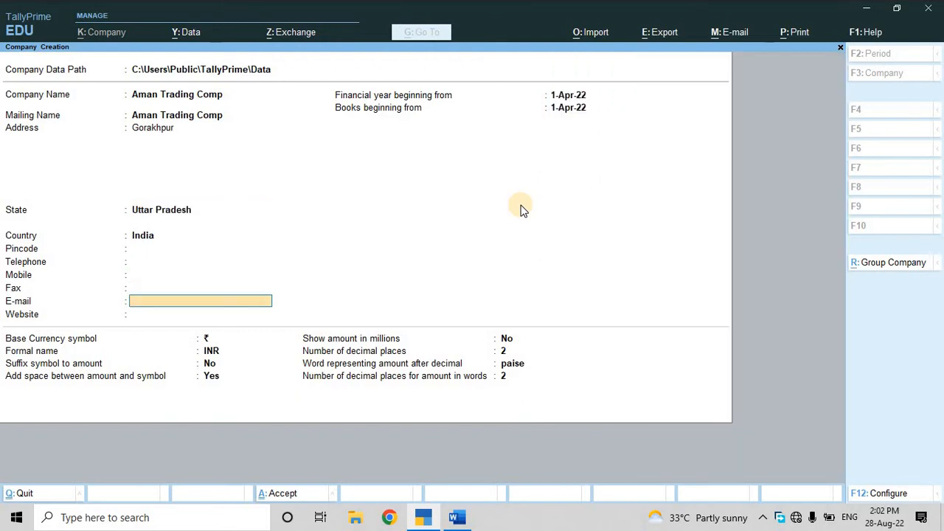
pyautogui.press('Return')
pyautogui.press('Return')
pyautogui.press('Return')
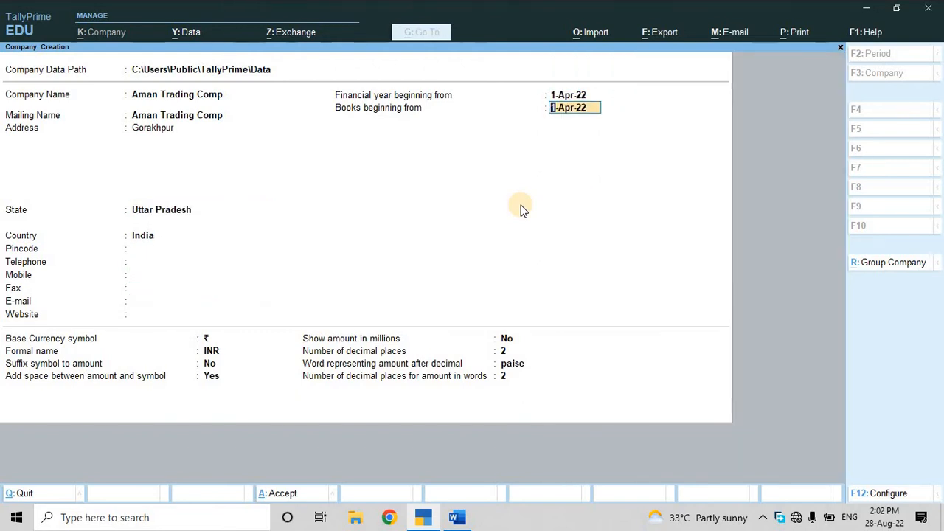
pyautogui.press('Return')
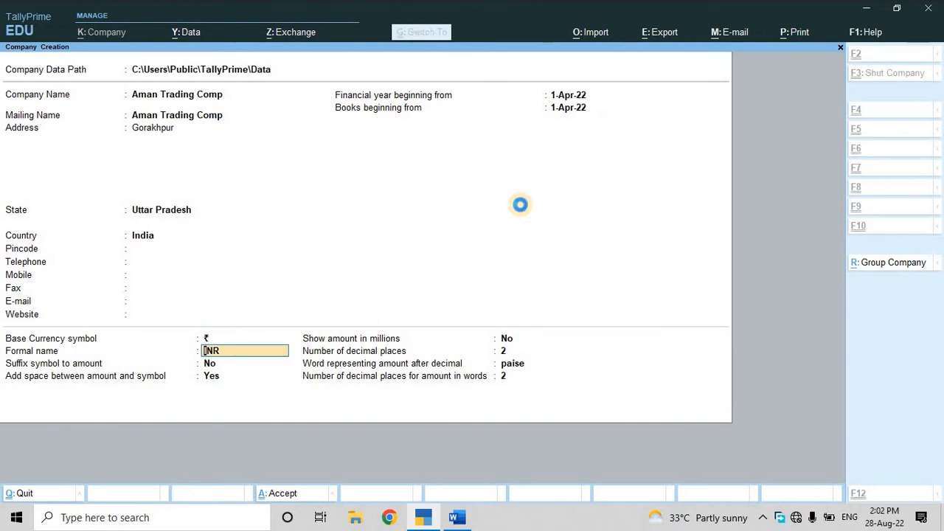
pyautogui.hotkey('ctrl', 'a')
# - Enable Interest Calculation in the new company's accounting features
pyautogui.press('Down')
pyautogui.press('Down')
pyautogui.press('Down')
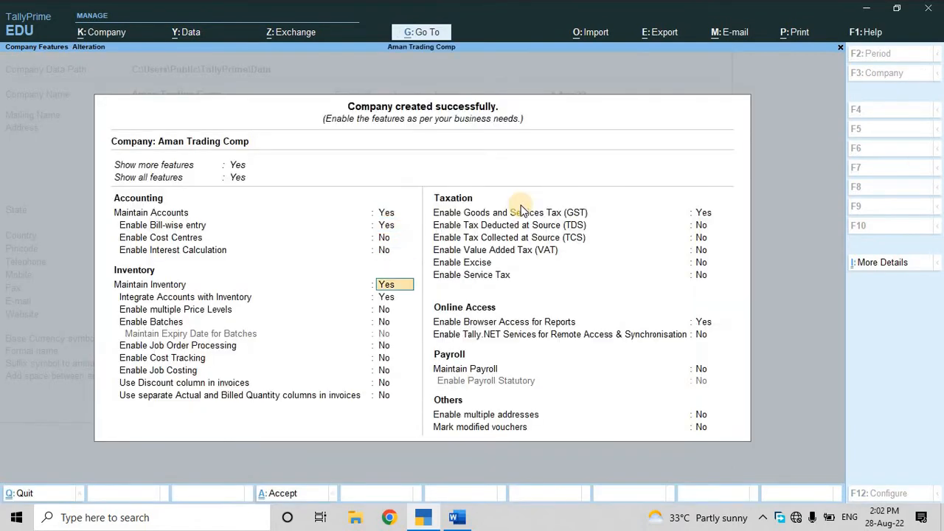
pyautogui.press('Up')
pyautogui.press('Up')
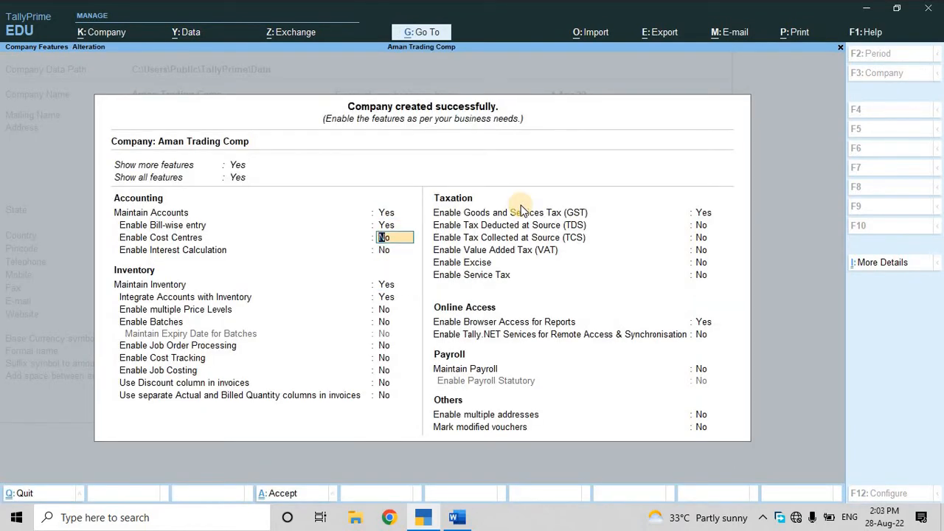
pyautogui.press('Down')
pyautogui.write('y')
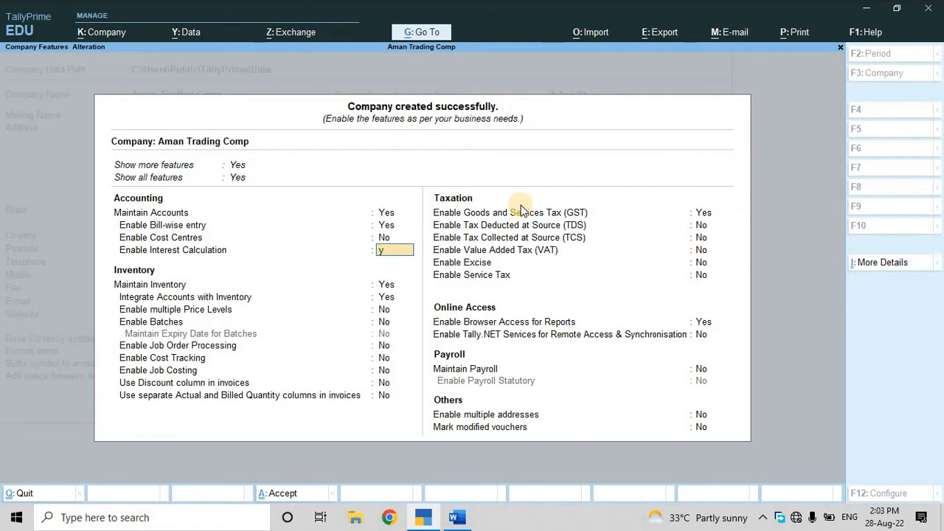
pyautogui.press('Return')
# - Disable Goods and Services Tax (GST) for the company and save the feature settings
pyautogui.press('Down')
pyautogui.press('Down')
pyautogui.press('Down')
pyautogui.press('Down')
pyautogui.press('Down')
pyautogui.press('Down')
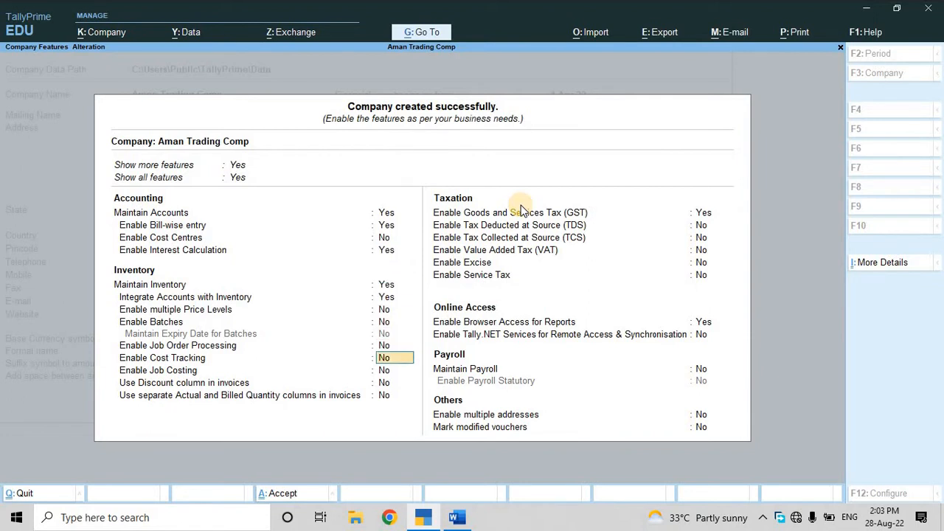
pyautogui.press('Down')
pyautogui.press('Down')
pyautogui.press('Down')
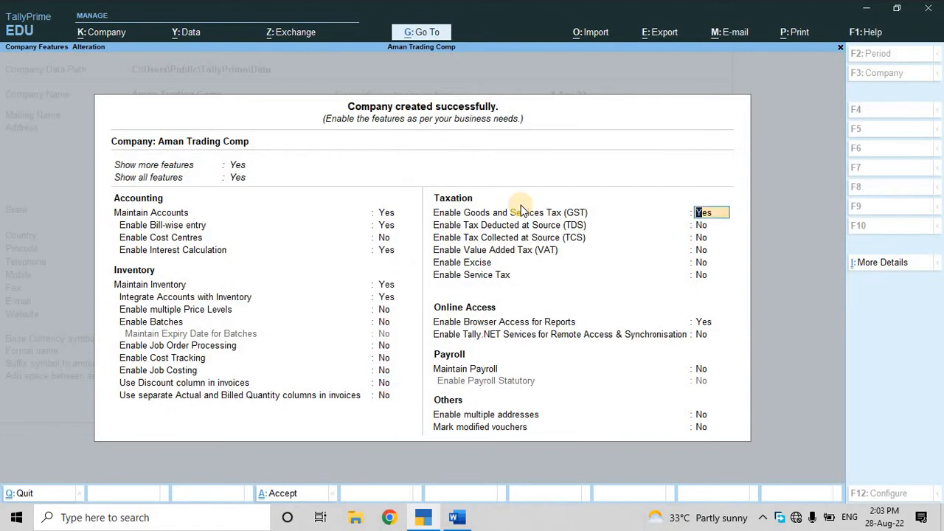
pyautogui.write('n')
pyautogui.press('Return')
pyautogui.hotkey('ctrl', 'a')
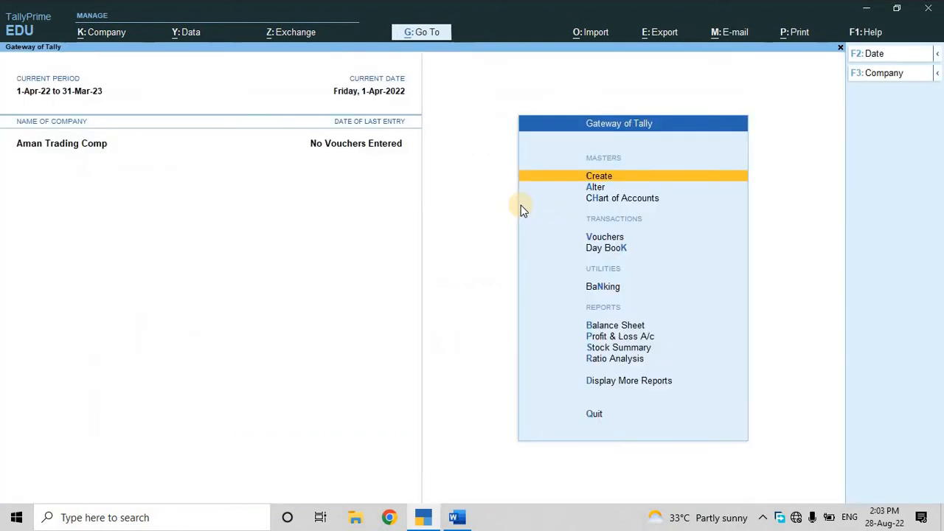
# - Open the list of ledgers in the Chart of Accounts
pyautogui.press('Down')
pyautogui.press('Down')
pyautogui.press('Up')
pyautogui.press('Up')
pyautogui.press('Down')
pyautogui.press('Down')
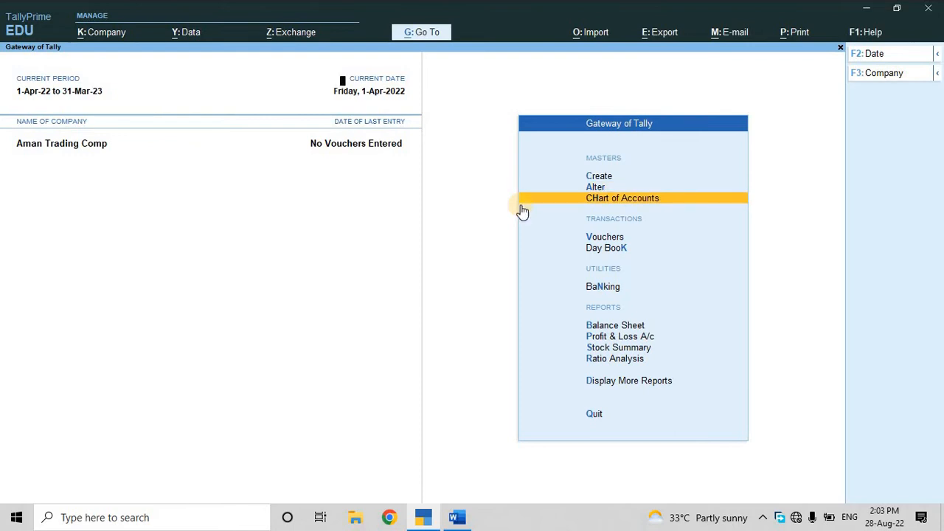
pyautogui.press('Return')
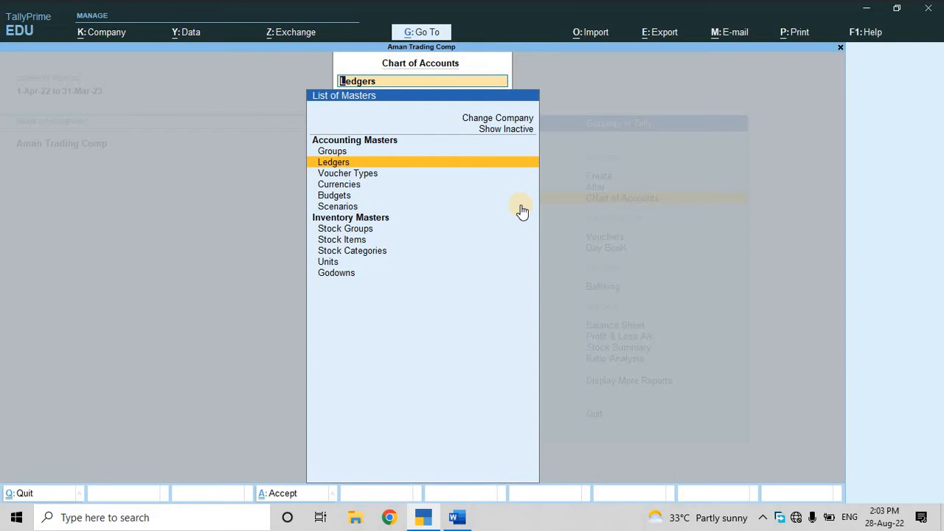
pyautogui.press('Return')
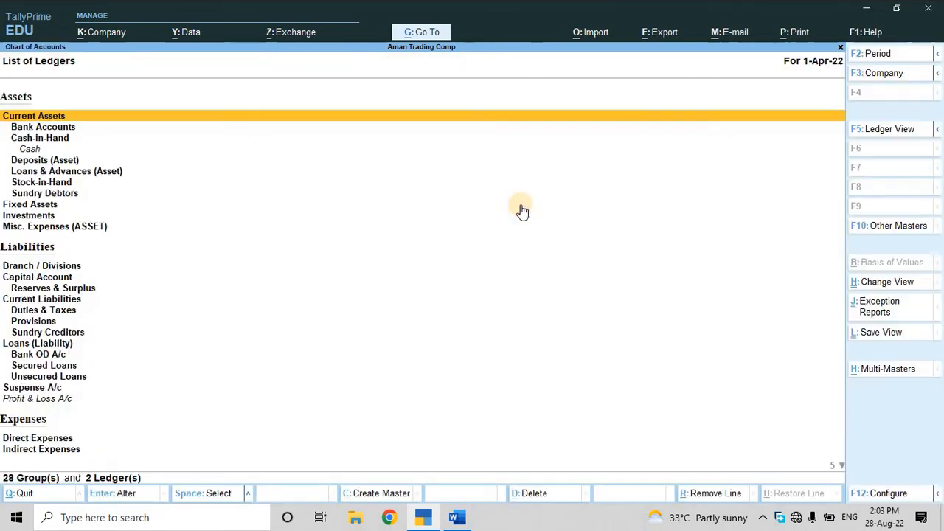
# - Open the Multi Alter screen for ledgers under All Items
pyautogui.hotkey('alt', 'h')
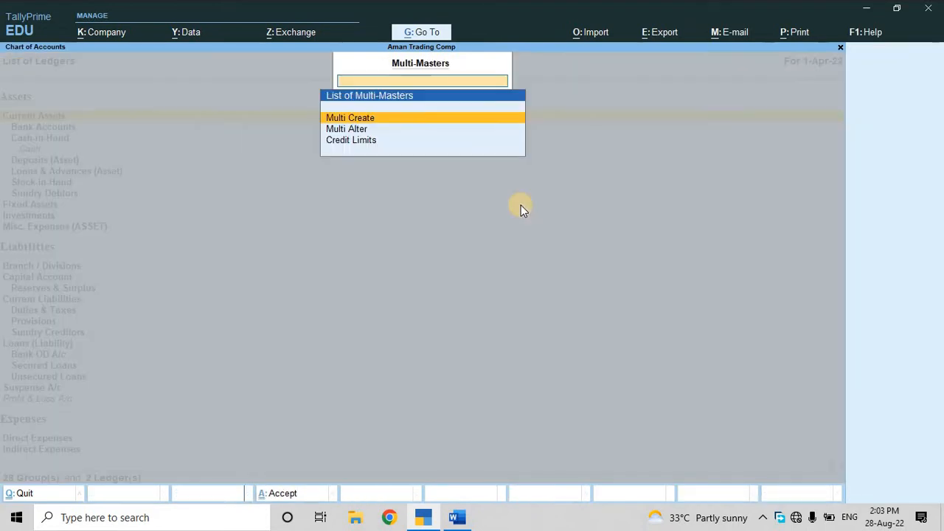
pyautogui.press('Down')
pyautogui.press('Up')
pyautogui.press('Down')
pyautogui.press('Down')
pyautogui.press('Up')
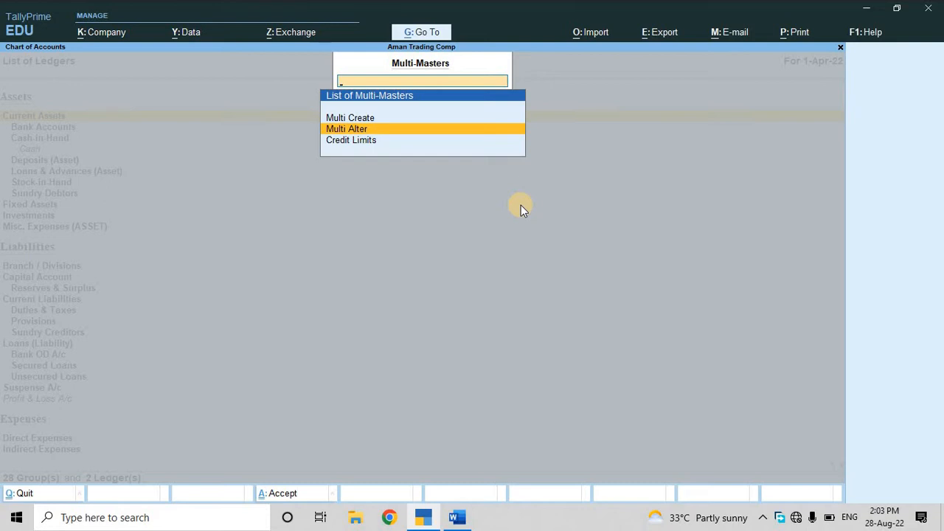
pyautogui.press('Return')
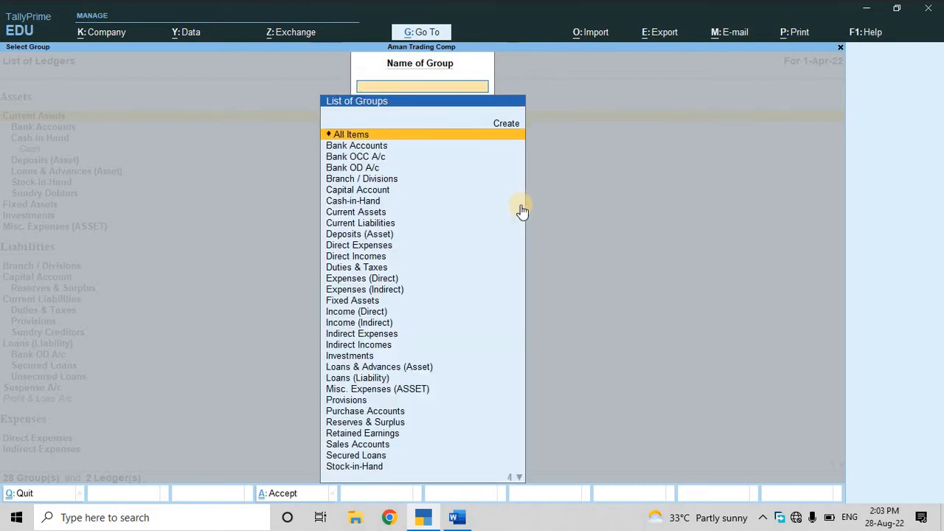
pyautogui.press('Return')
# - Check the cash amount in the Word assignment and set the Cash ledger's opening balance to 32,000 Dr
pyautogui.press('Return')
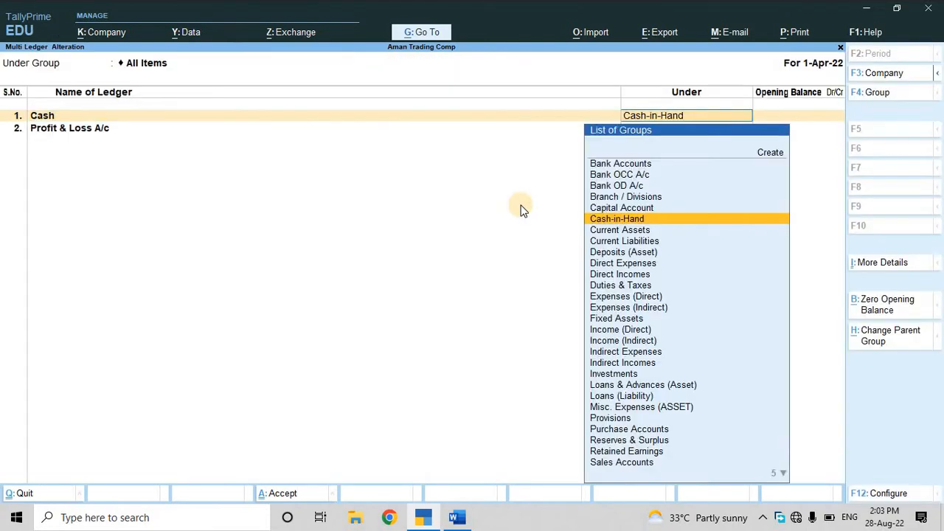
pyautogui.press('Return')
pyautogui.hotkey('alt', 'Tab')
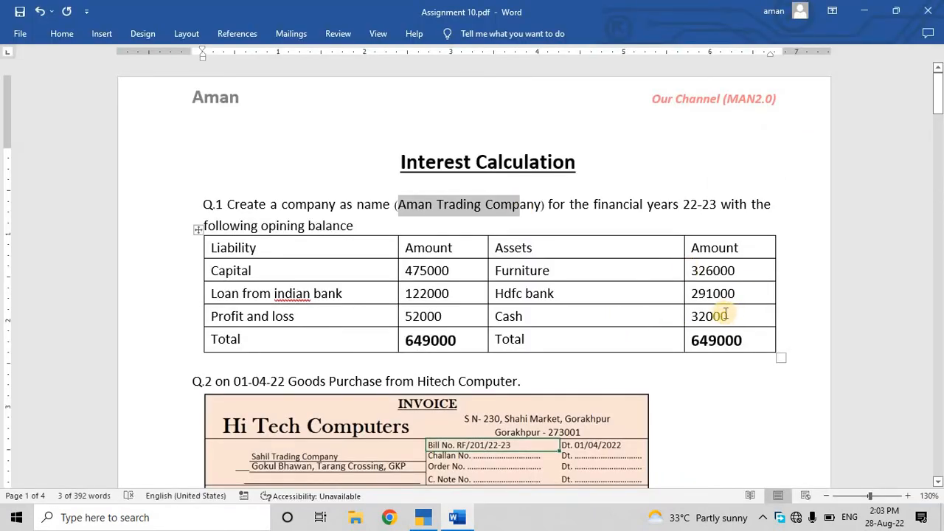
pyautogui.hotkey('alt', 'Tab')
pyautogui.write('32000')
pyautogui.press('Return')
pyautogui.press('Return')
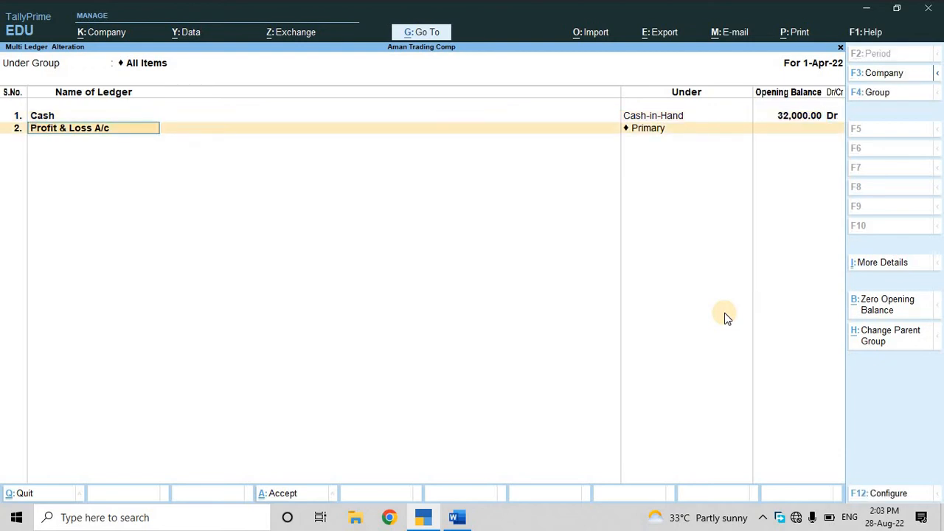
# - Check the profit and loss amount in the assignment and set the Profit & Loss A/c opening balance to 52,000 Cr
pyautogui.hotkey('alt', 'Tab')
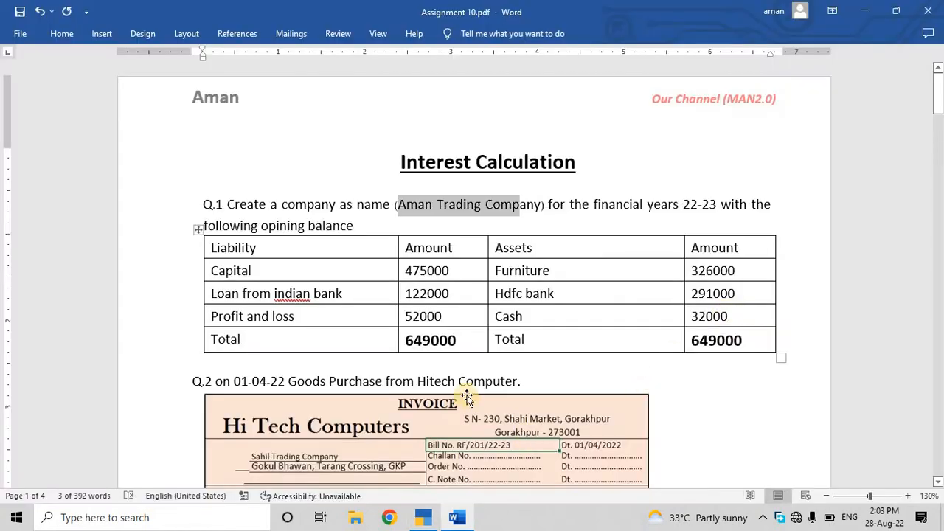
pyautogui.hotkey('alt', 'Tab')
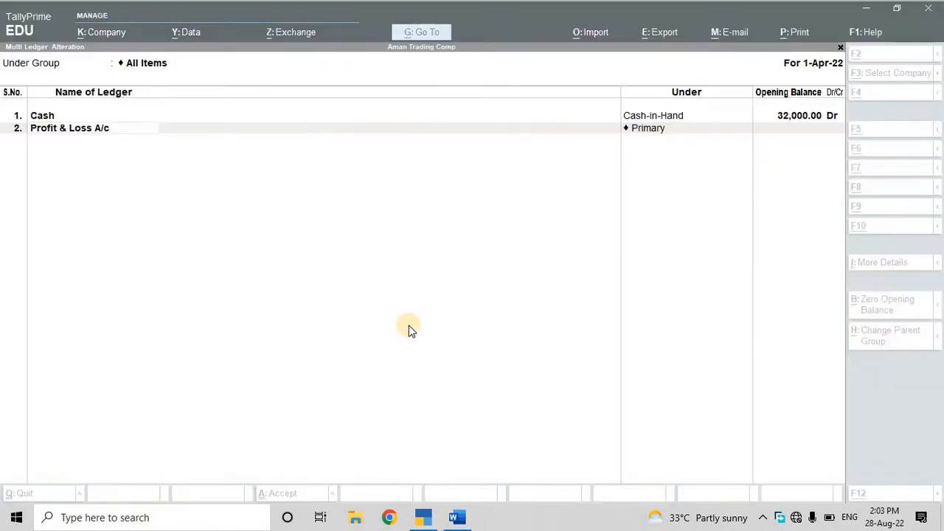
pyautogui.press('Return')
pyautogui.press('Return')
pyautogui.press('BackSpace')
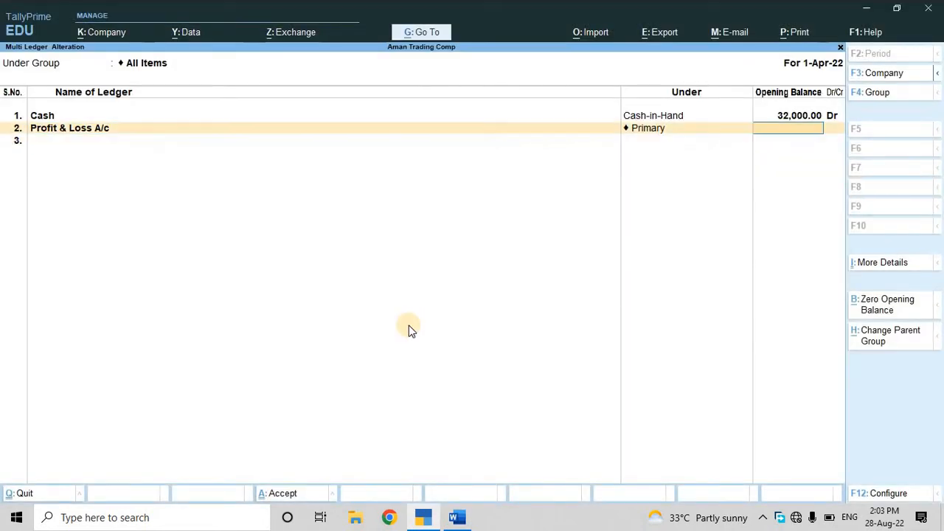
pyautogui.write('52,000')
pyautogui.press('Return')
pyautogui.press('Return')
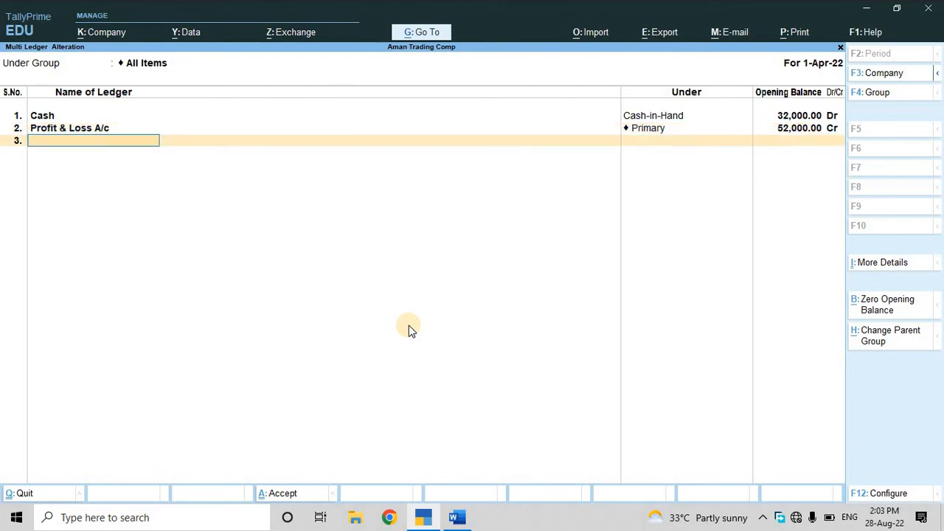
# - Check the capital amount in the Word assignment and add a Capital ledger under Capital Account with an opening balance of 4,75,000 Cr
pyautogui.hotkey('alt', 'Tab')
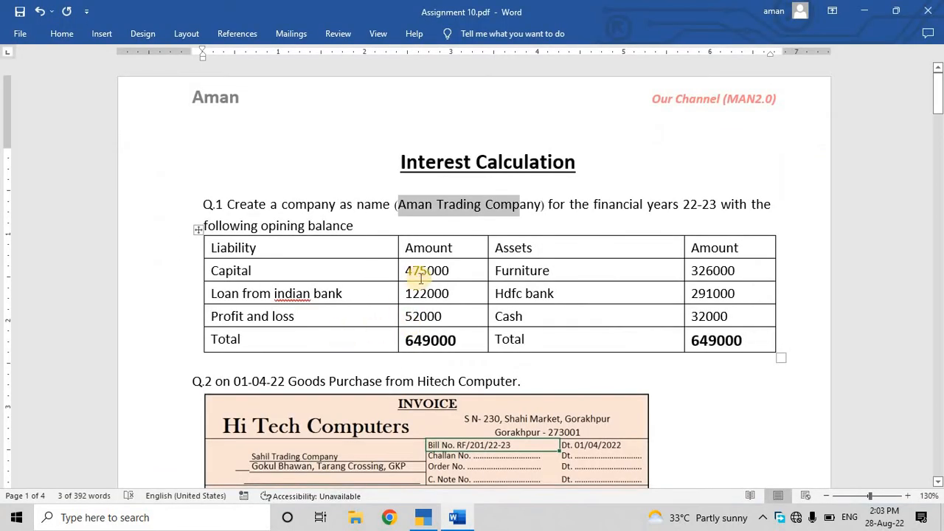
pyautogui.hotkey('alt', 'Tab')
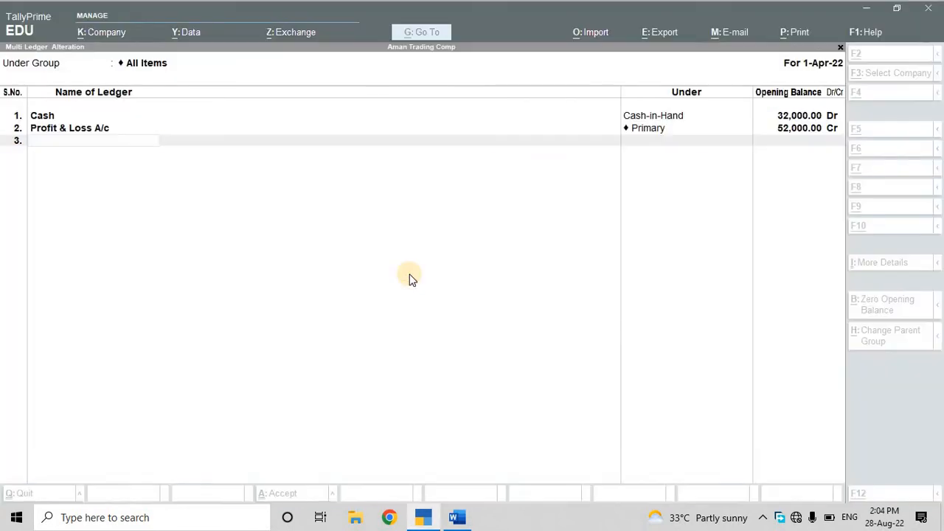
pyautogui.write('Capital')
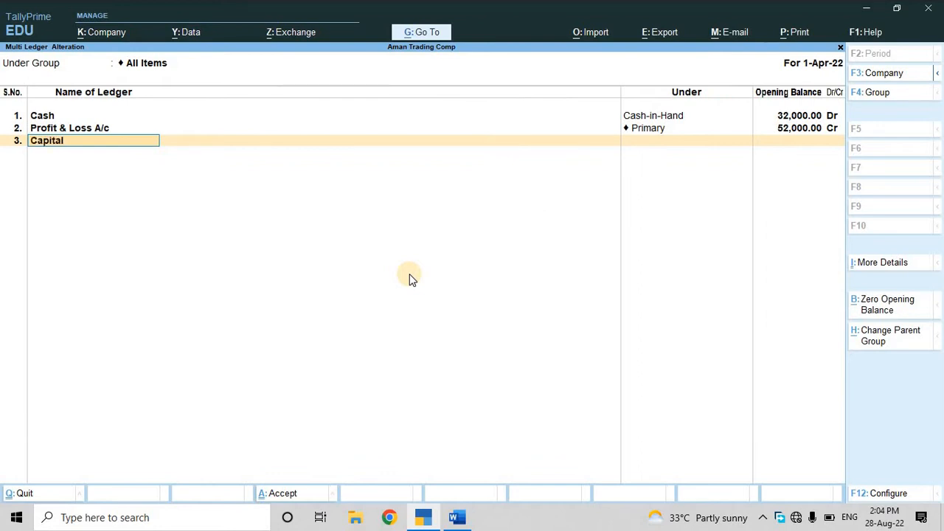
pyautogui.press('Return')
pyautogui.write('Capita')
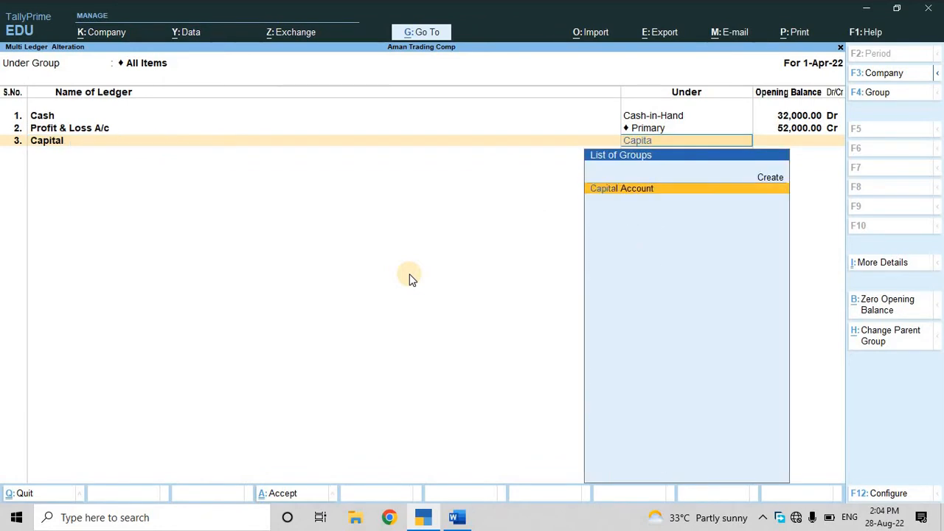
pyautogui.press('Return')
pyautogui.write('475000')
pyautogui.press('Return')
pyautogui.press('Return')
# - Check the loan entry in the Word assignment and add the ledger Loan Form Indian Bank under Secured Loans
pyautogui.hotkey('alt', 'Tab')
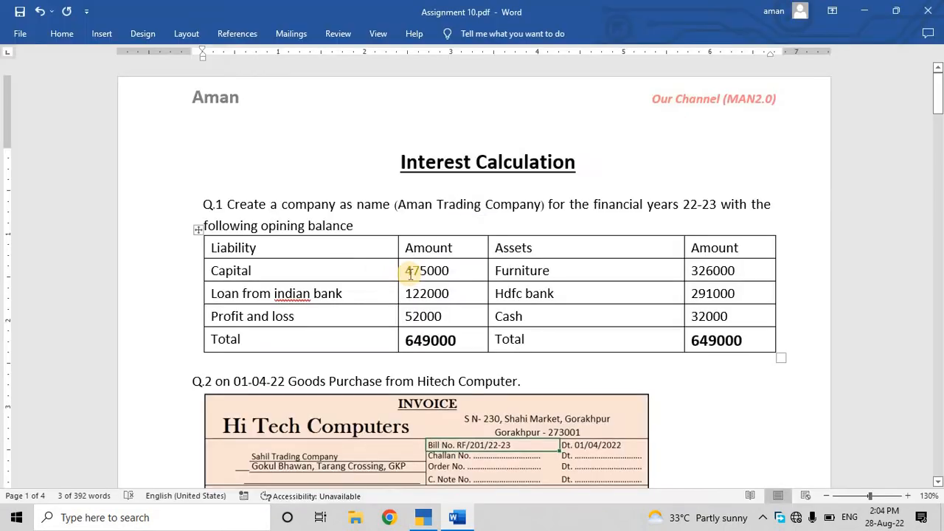
pyautogui.hotkey('alt', 'Tab')
pyautogui.write('Lo')
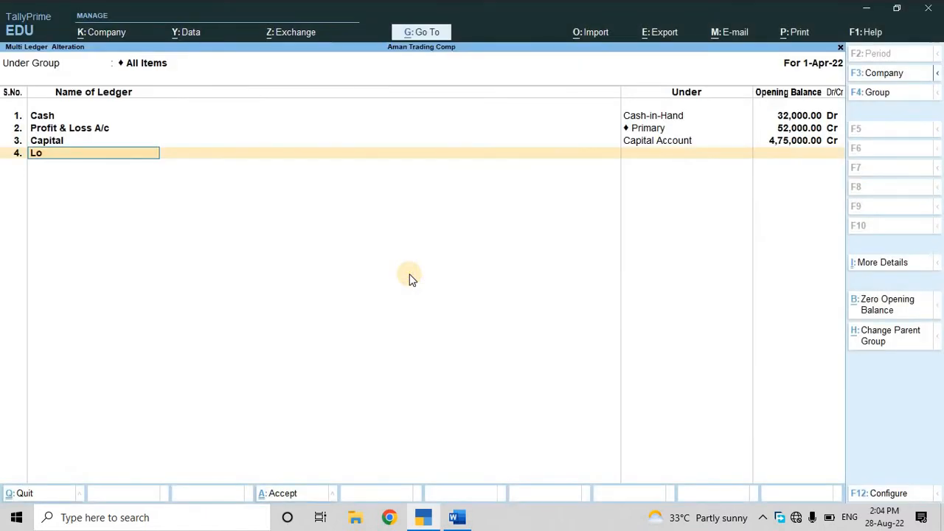
pyautogui.write('an form indian Bank')
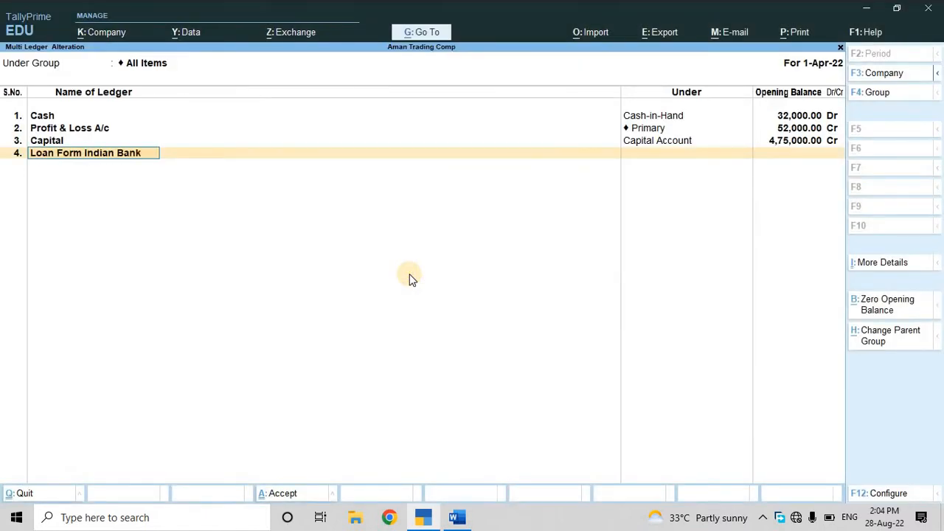
pyautogui.press('Return')
pyautogui.write('sec')
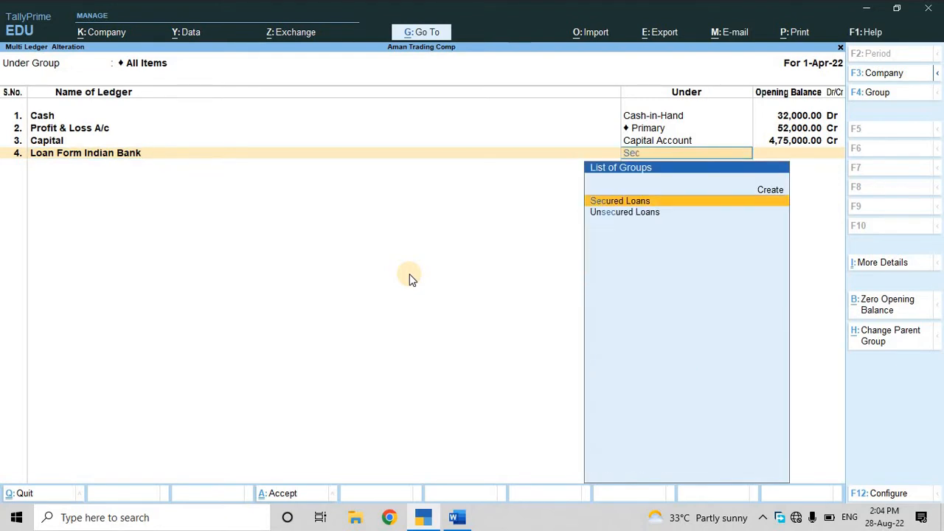
pyautogui.press('Return')
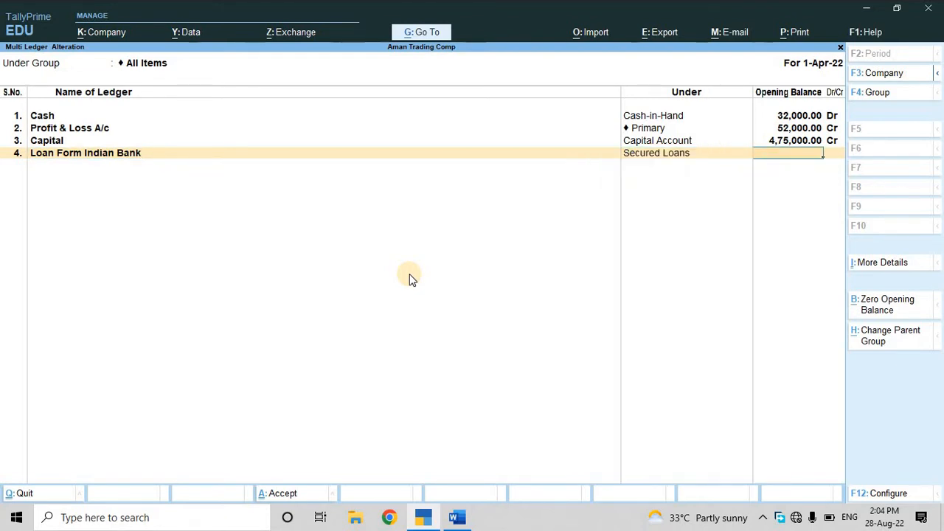
# - Check the loan amount in the assignment and set the Indian Bank loan ledger's opening balance to 1,22,000 Cr
pyautogui.hotkey('alt', 'Tab')
pyautogui.hotkey('alt', 'Tab')
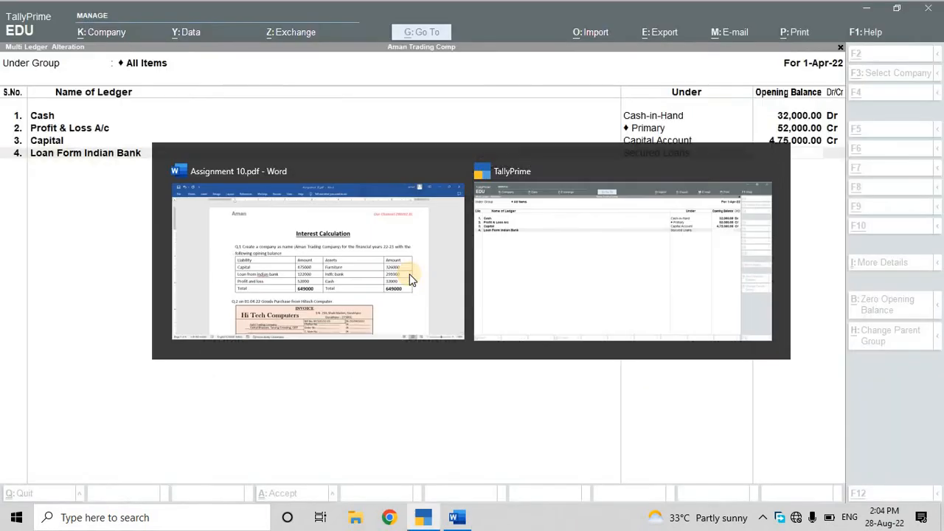
pyautogui.write('1,22,00')
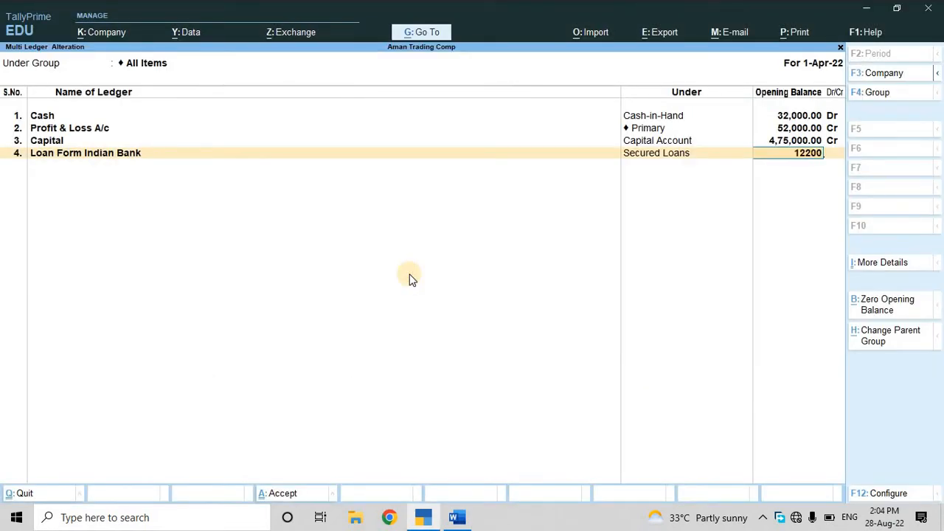
pyautogui.write('0')
pyautogui.press('Return')
pyautogui.press('Return')
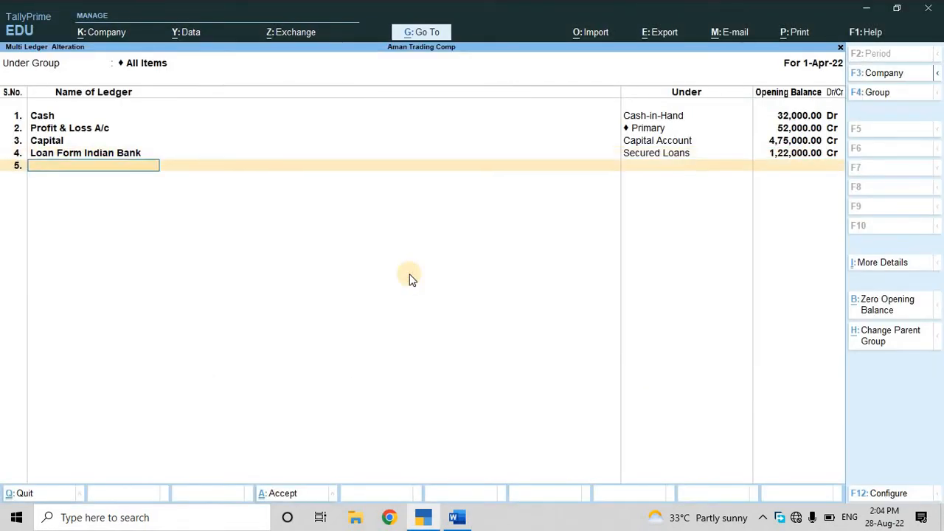
# - Check the assets in the Word assignment and add a Furniture ledger under Fixed Assets with an opening balance of 3,26,000 Dr
pyautogui.hotkey('alt', 'Tab')
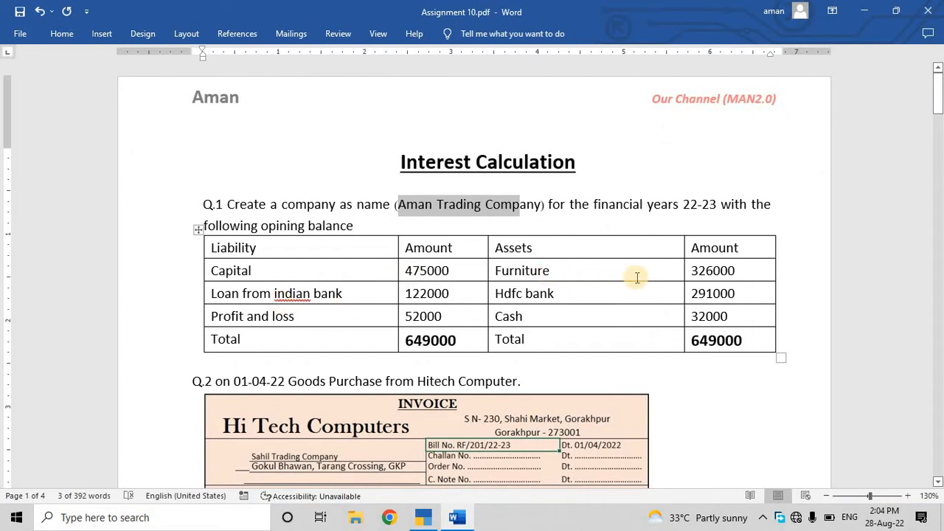
pyautogui.hotkey('alt', 'Tab')
pyautogui.write('Furniture')
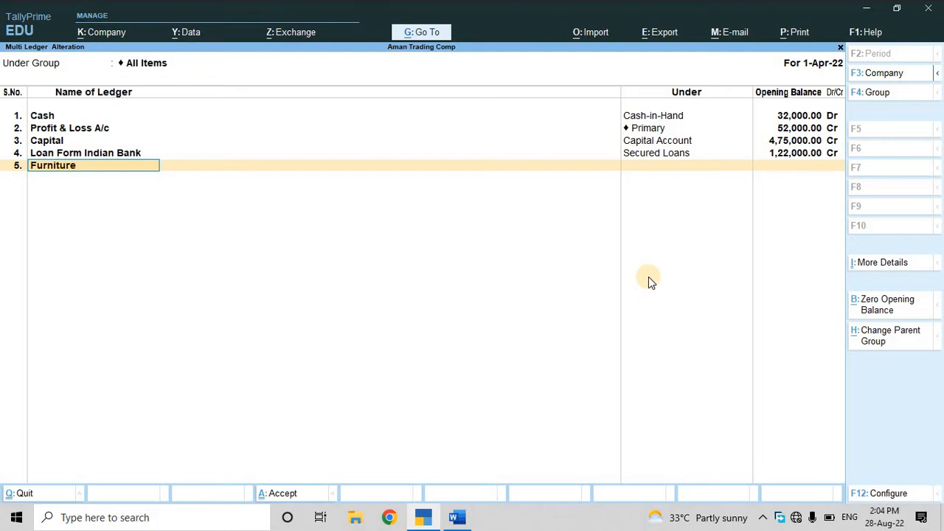
pyautogui.press('Return')
pyautogui.write('Fi')
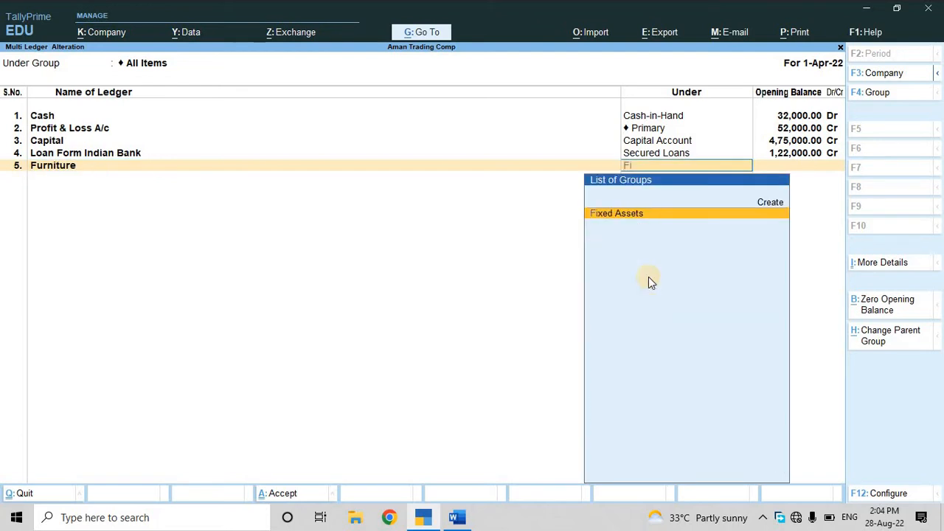
pyautogui.press('Return')
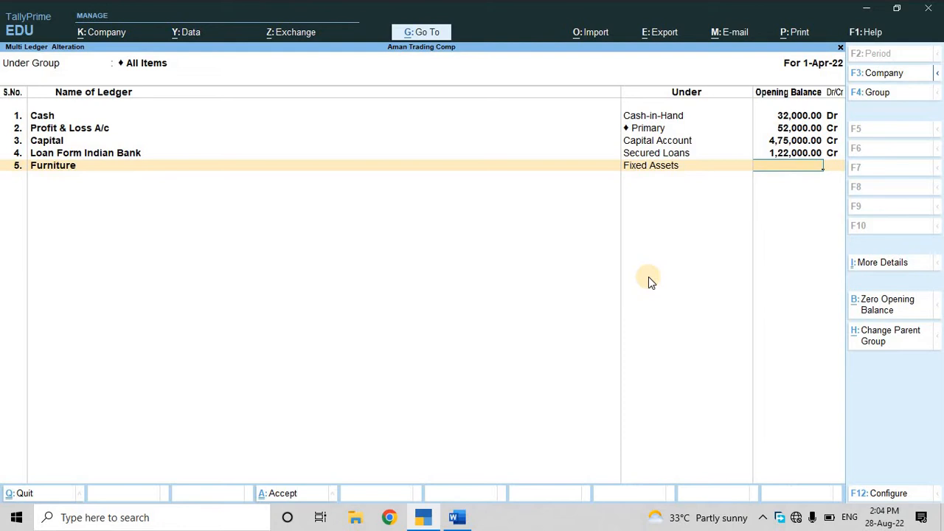
pyautogui.write('326000')
pyautogui.press('Return')
pyautogui.press('Return')
# - Check the bank entry in the Word assignment and add an HDFC Bank ledger under Bank Accounts with an opening balance of 2,91,000
pyautogui.hotkey('alt', 'Tab')
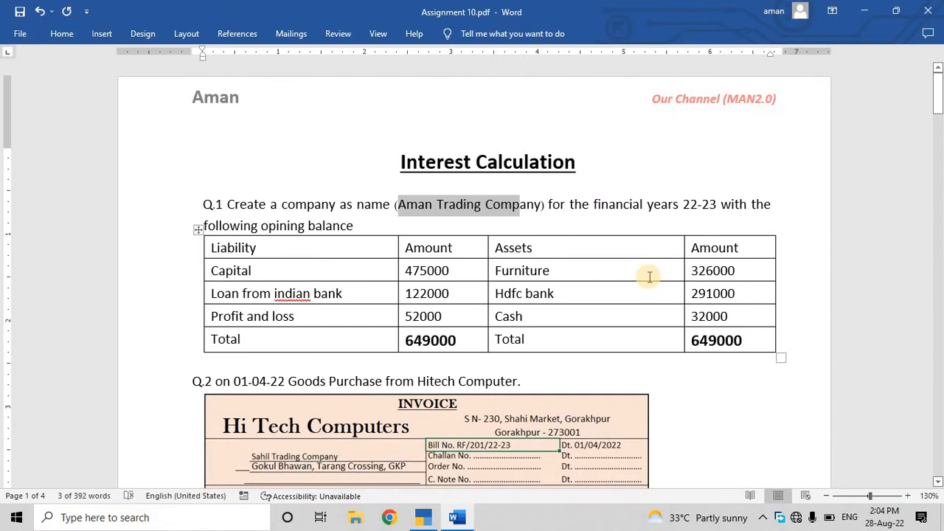
pyautogui.hotkey('alt', 'Tab')
pyautogui.write('HDFC')
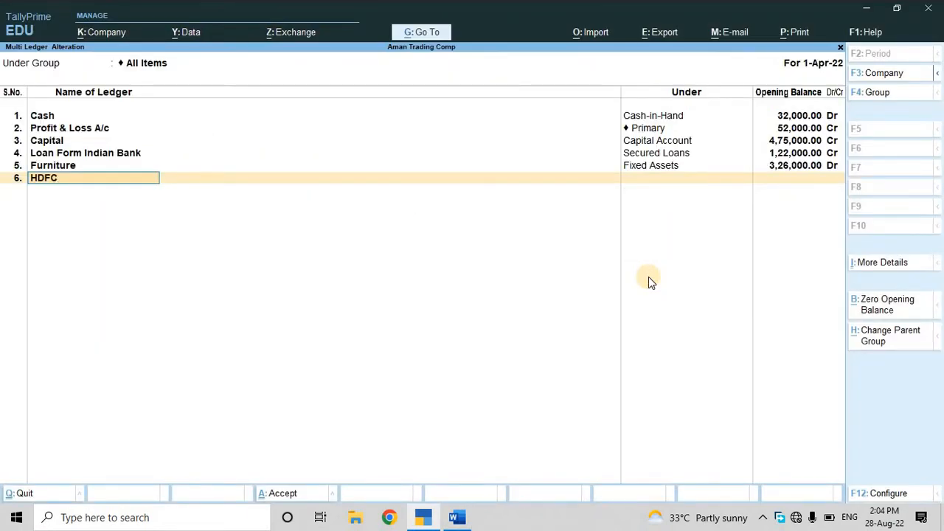
pyautogui.write(' Bank')
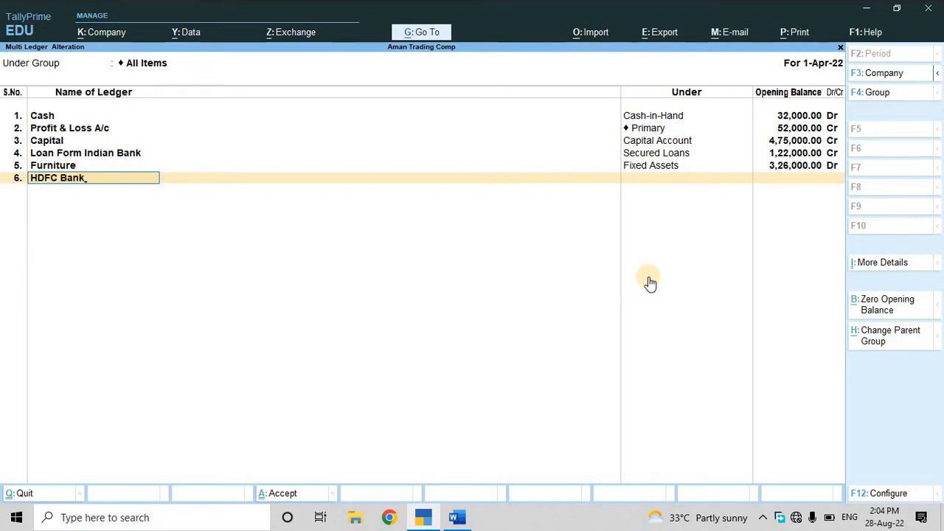
pyautogui.press('Return')
pyautogui.write('Bank')
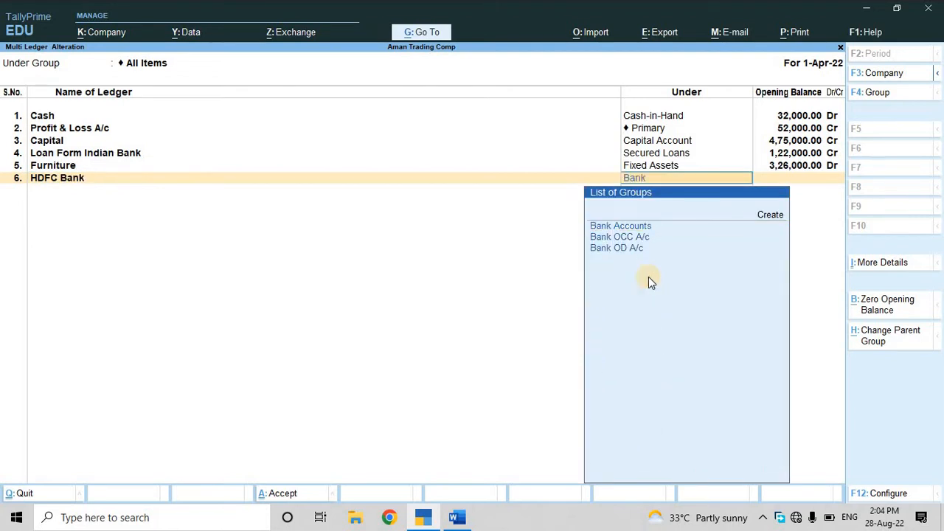
pyautogui.press('Return')
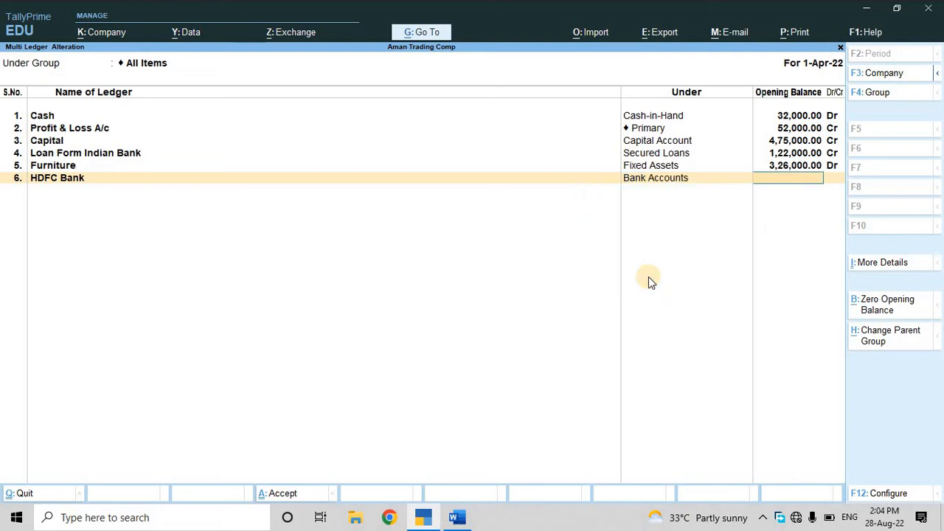
pyautogui.write('2,91,000')
pyautogui.press('Return')
# - Check the Word assignment once more, keep HDFC Bank as Dr, and accept the multi-ledger alteration
pyautogui.hotkey('alt', 'Tab')
pyautogui.hotkey('alt', 'Tab')
pyautogui.press('Return')
pyautogui.press('Return')
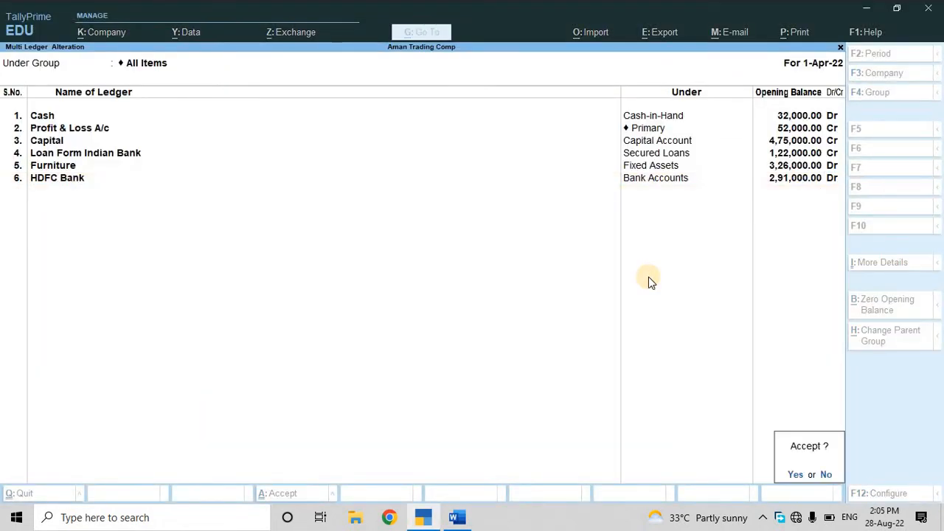
pyautogui.press('Return')
pyautogui.press('Escape')
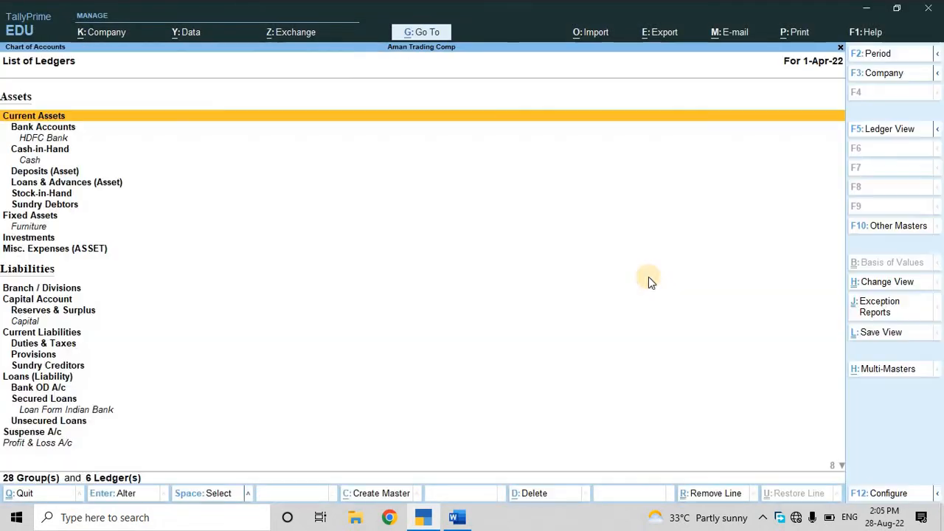
# - Leave the Chart of Accounts and open the Balance Sheet in detailed view
pyautogui.press('Escape')
pyautogui.press('Escape')
pyautogui.press('Down')
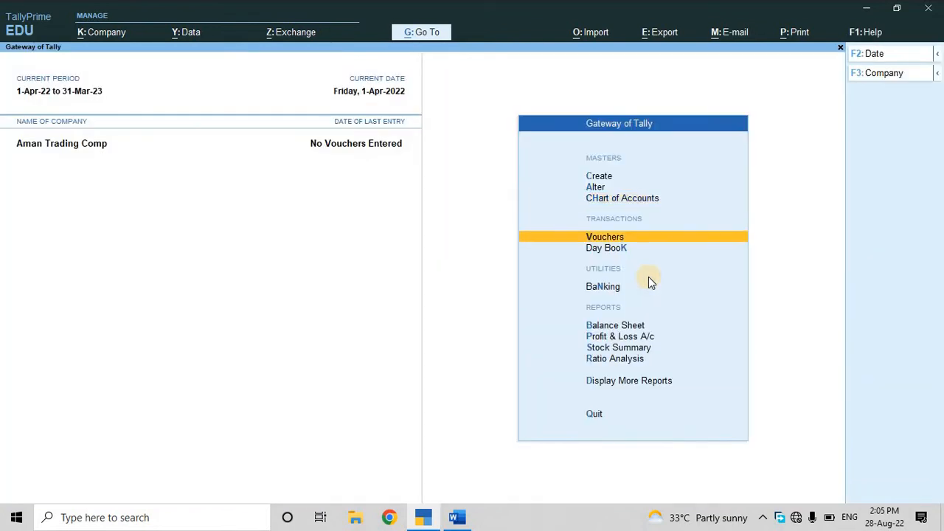
pyautogui.press('Down')
pyautogui.press('Down')
pyautogui.press('Down')
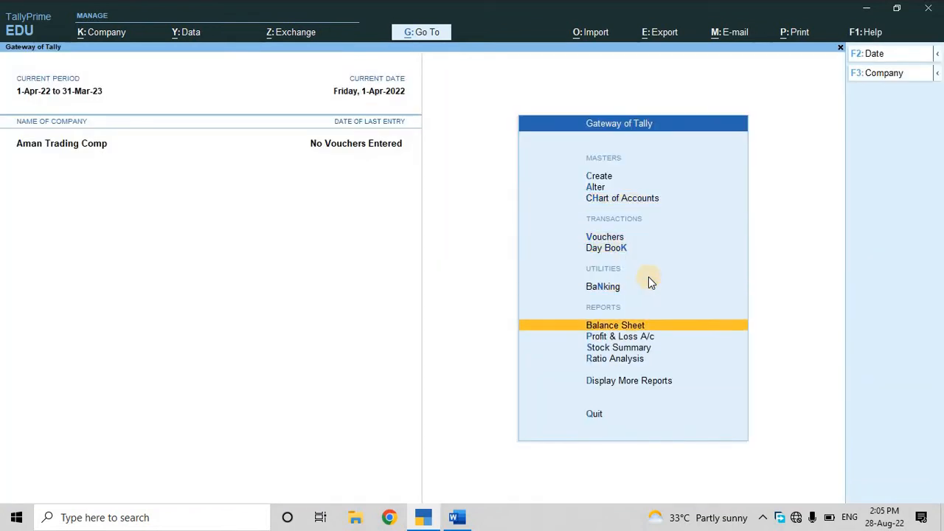
pyautogui.press('Return')
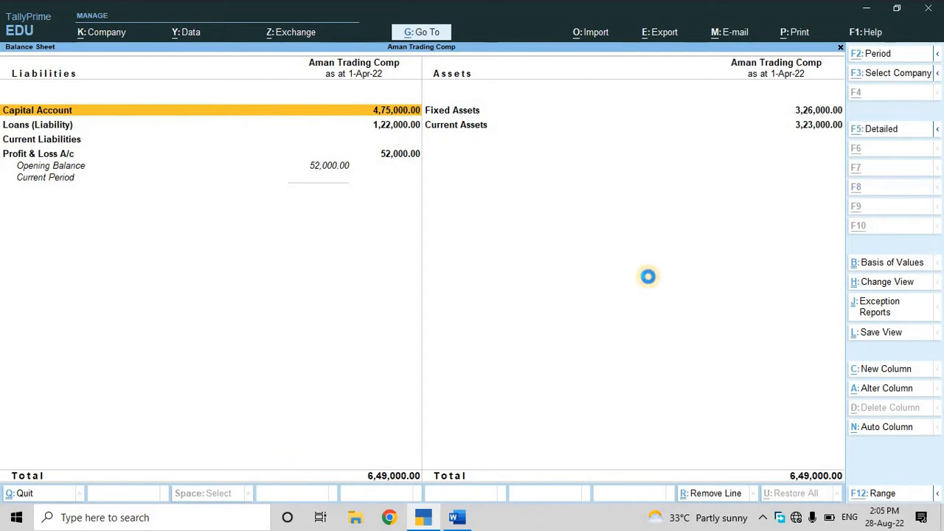
pyautogui.hotkey('alt', 'F5')
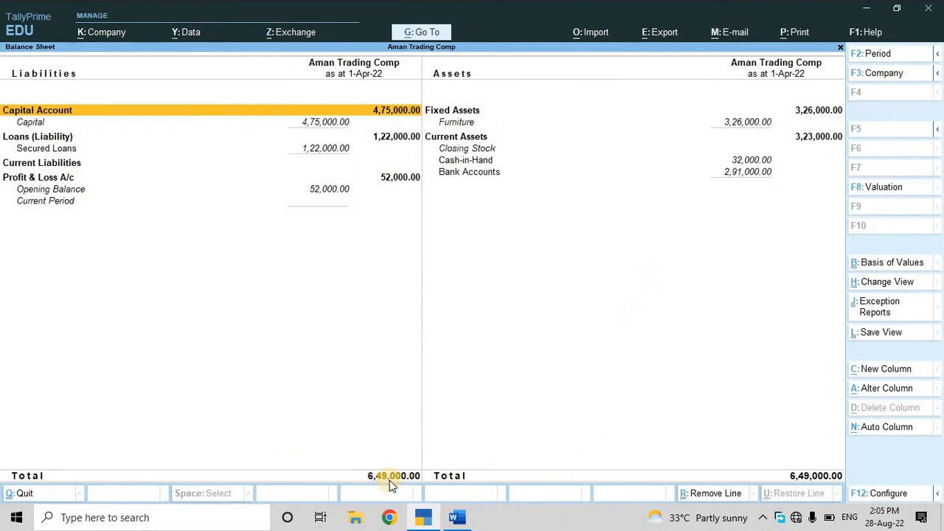
# - Compare the Balance Sheet total with the liability total in the Word assignment and close the report
pyautogui.hotkey('alt', 'Tab')
pyautogui.moveTo(406, 340); pyautogui.dragTo(458, 341)
pyautogui.hotkey('alt', 'Tab')
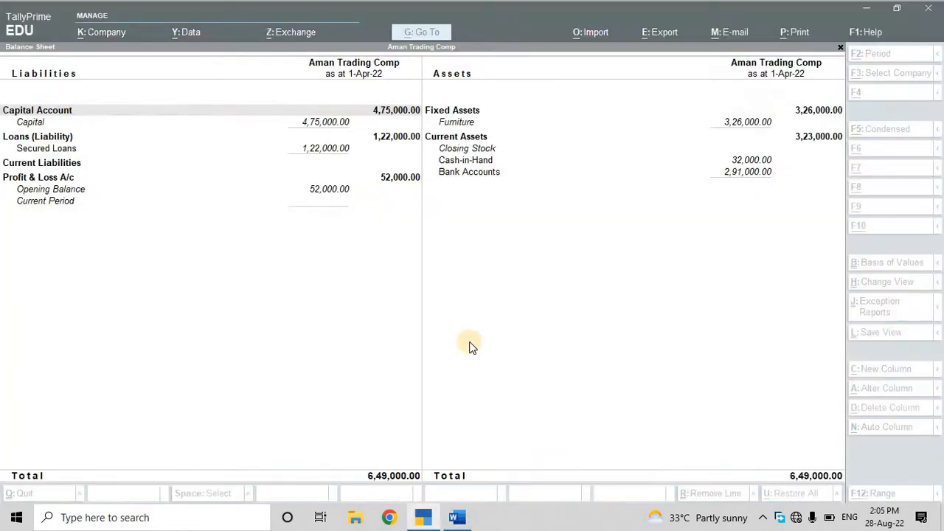
pyautogui.press('Escape')
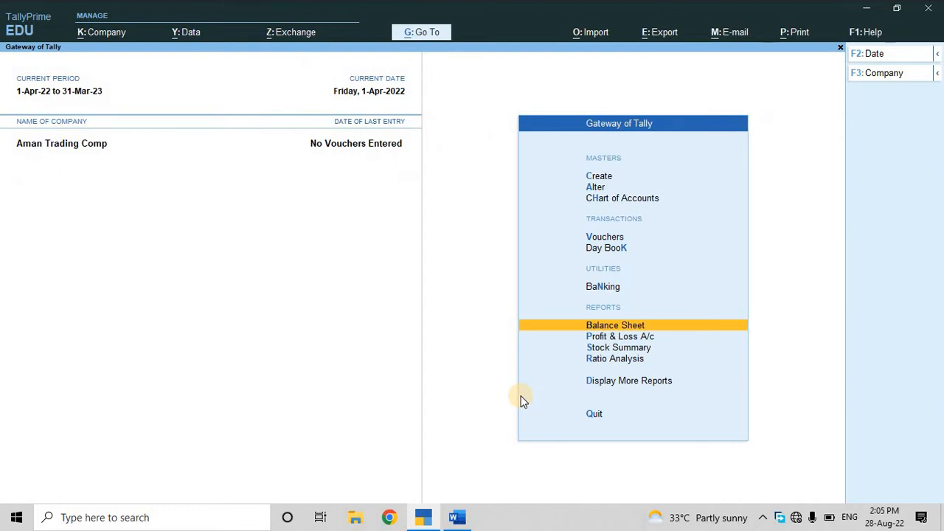
# - Review the Q.2 Hi Tech Computers invoice in the Word assignment and open a new Purchase voucher in TallyPrime
pyautogui.hotkey('alt', 'Tab')
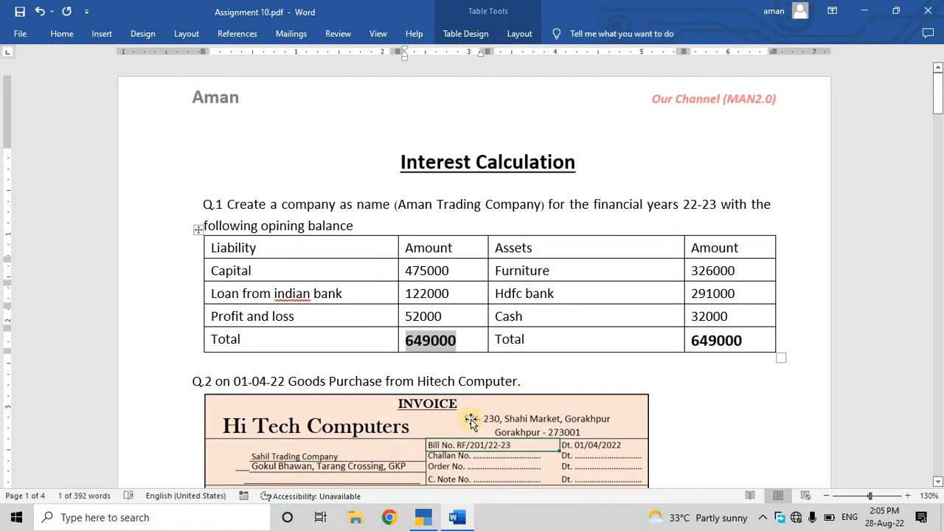
pyautogui.scroll(-4, 471, 418)
pyautogui.scroll(1, 470, 420)
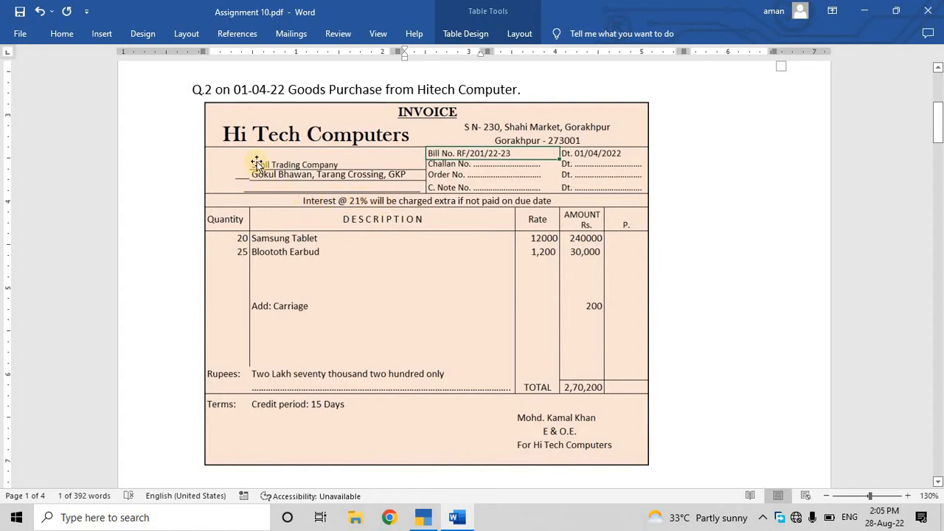
pyautogui.hotkey('alt', 'Tab')
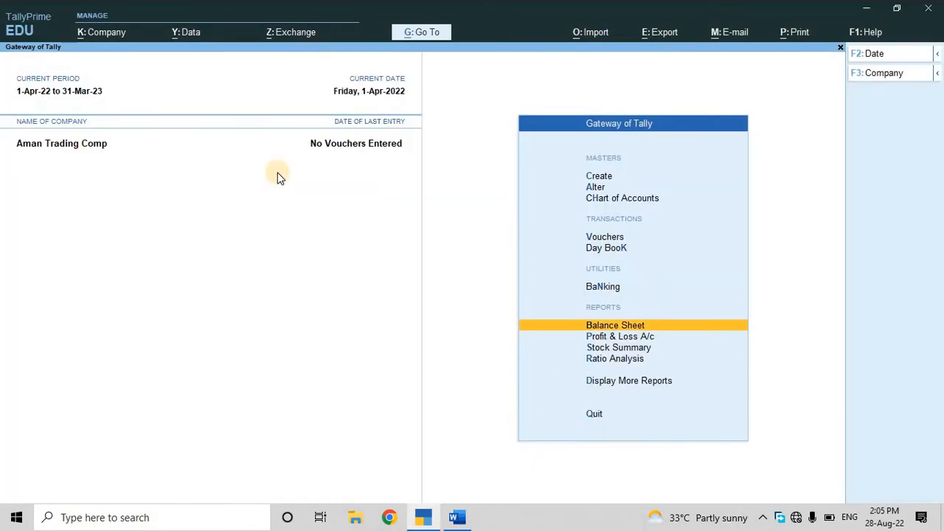
pyautogui.press('Up')
pyautogui.press('Up')
pyautogui.press('Up')
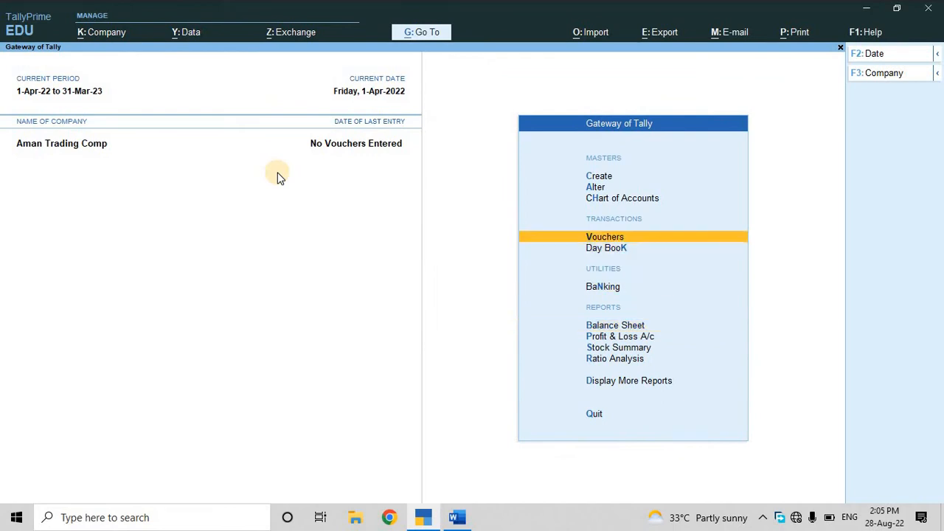
pyautogui.press('Return')
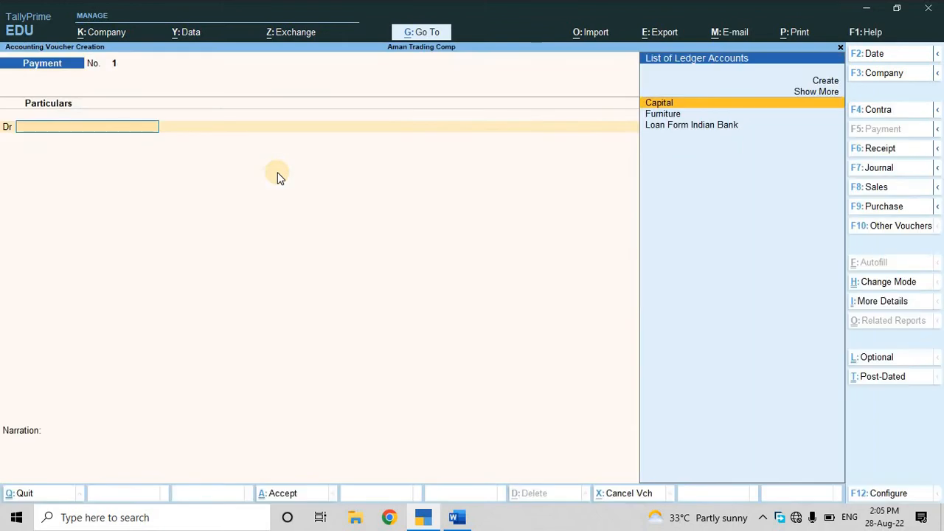
pyautogui.press('F9')
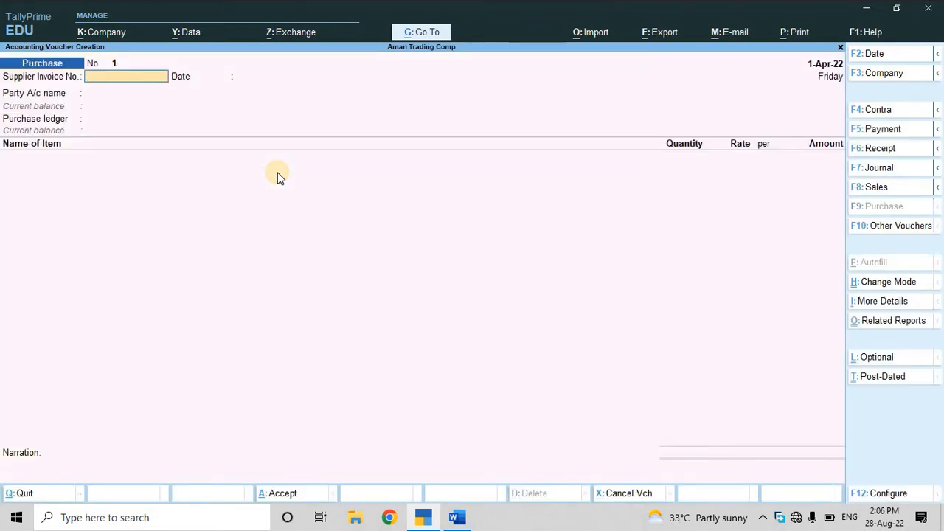
# - Check the invoice date in the Word assignment and set the Purchase voucher date to 1-4 in TallyPrime
pyautogui.hotkey('alt', 'Tab')
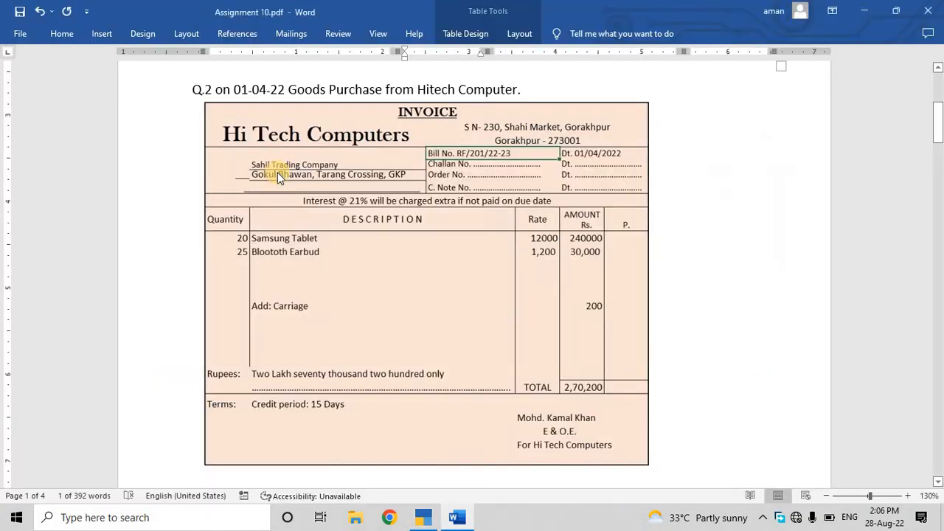
pyautogui.hotkey('alt', 'Tab')
pyautogui.press('F2')
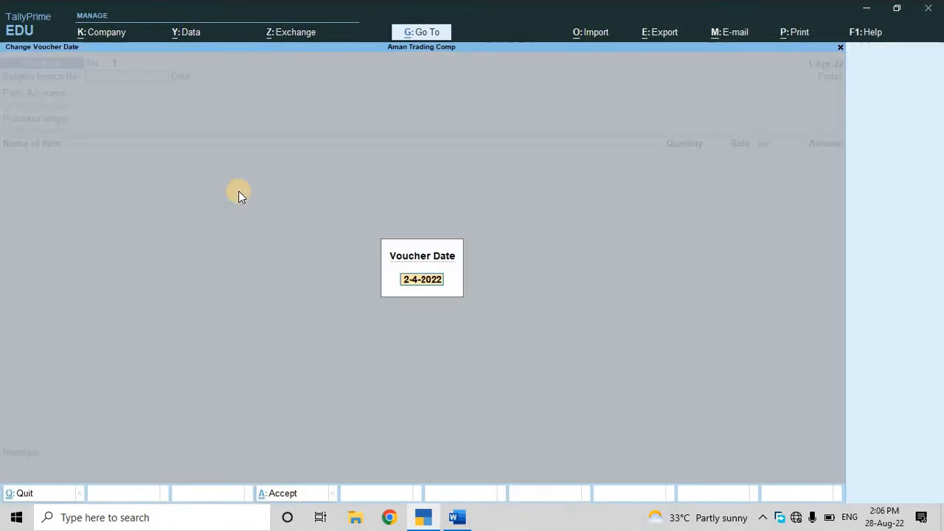
pyautogui.write('1-5')
pyautogui.press('BackSpace')
pyautogui.write('4')
pyautogui.press('Return')
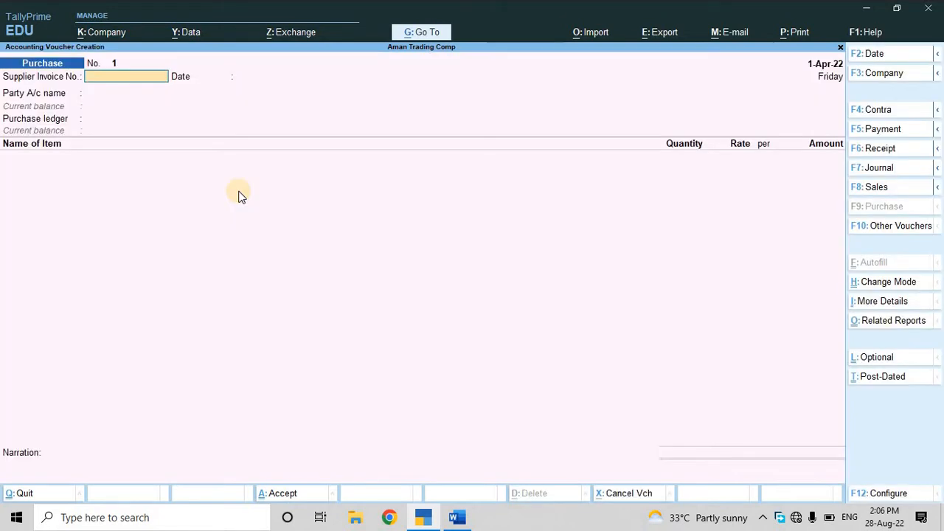
# - Look up the bill number in the Word invoice and enter supplier invoice number RF/201/22-23 dated 1-Apr-22 in TallyPrime
pyautogui.hotkey('alt', 'Tab')
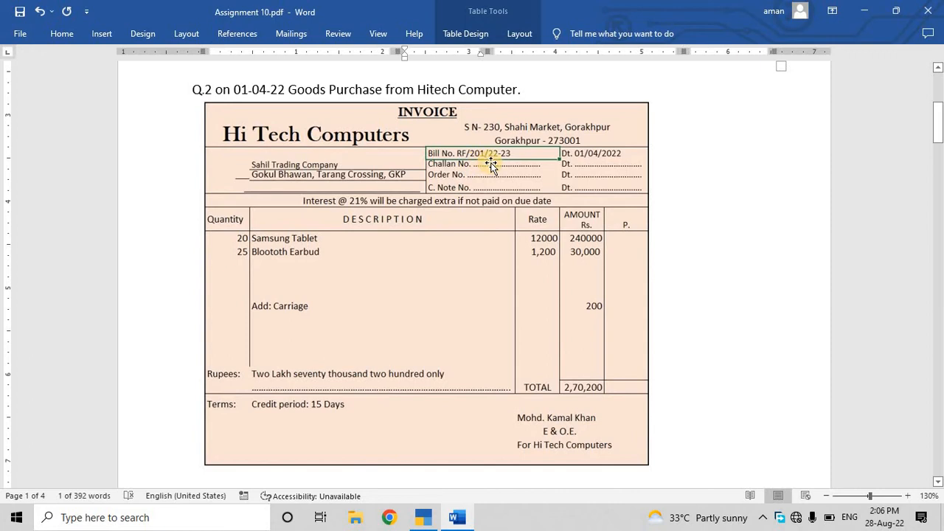
pyautogui.hotkey('alt', 'Tab')
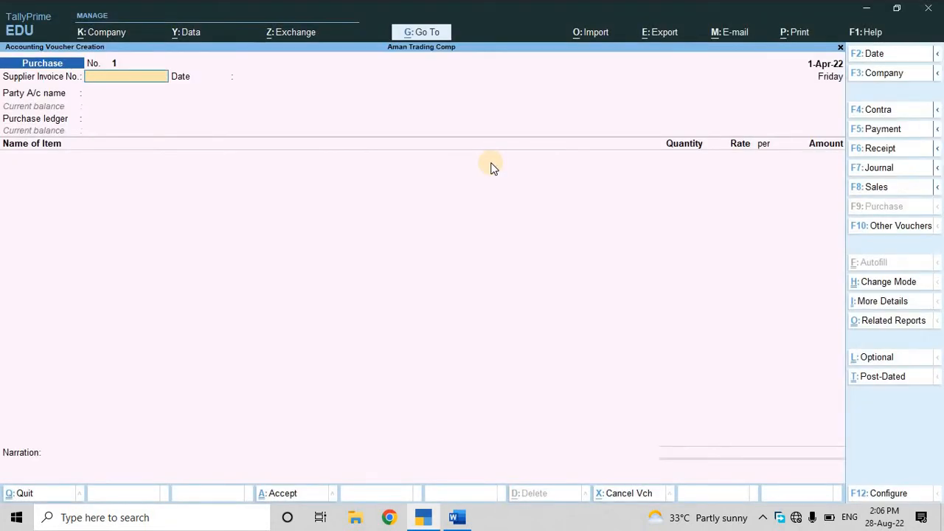
pyautogui.write('RF')
pyautogui.press('Return')
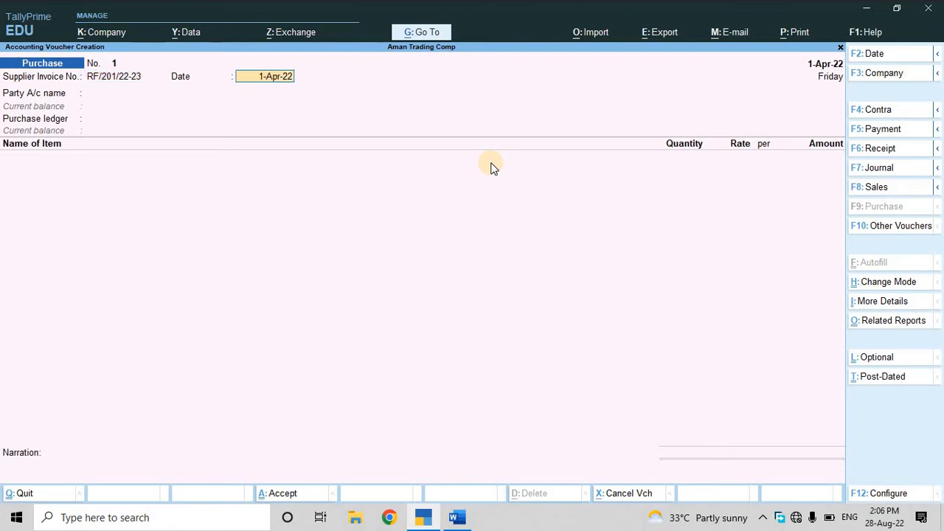
pyautogui.press('Return')
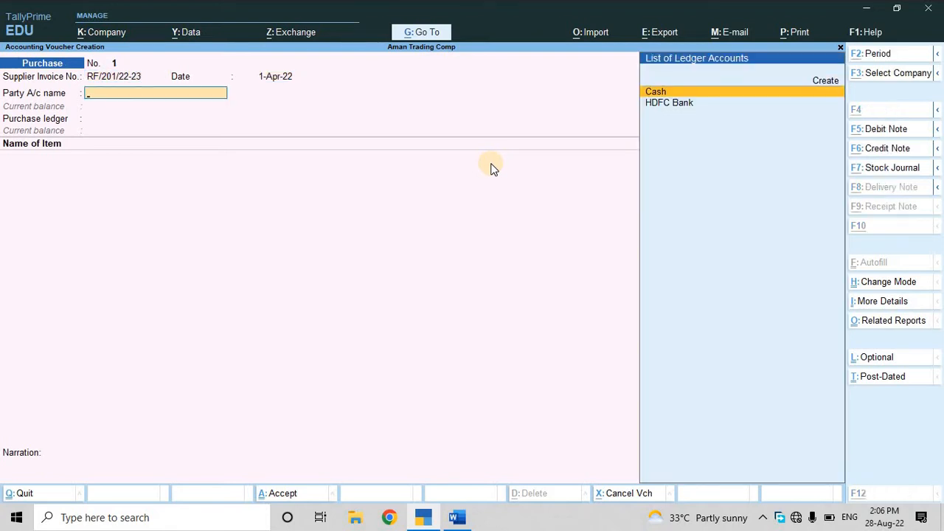
# - Start a party ledger named Hi Tech Computer, as on the Word invoice, and place it under Sundry Creditors
pyautogui.hotkey('alt', 'c')
pyautogui.hotkey('alt', 'Tab')
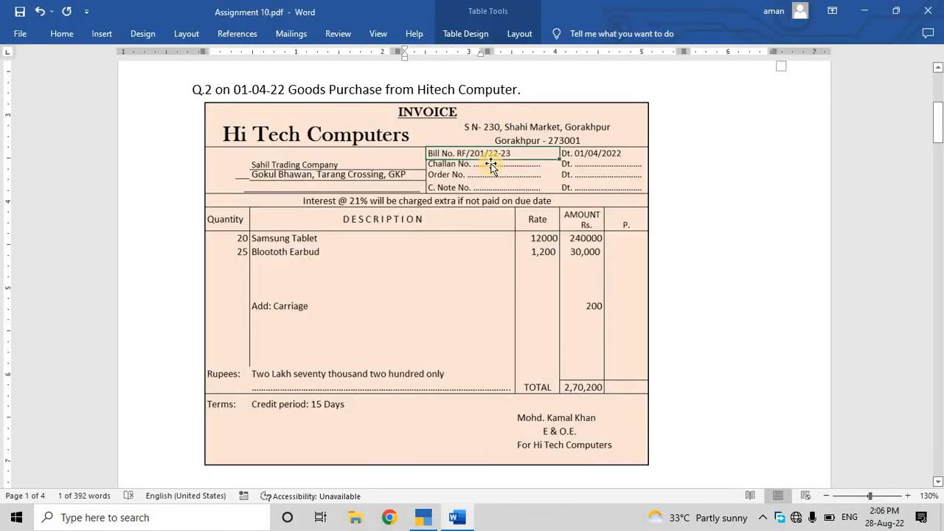
pyautogui.hotkey('alt', 'Tab')
pyautogui.write('Hi Tech Computer')
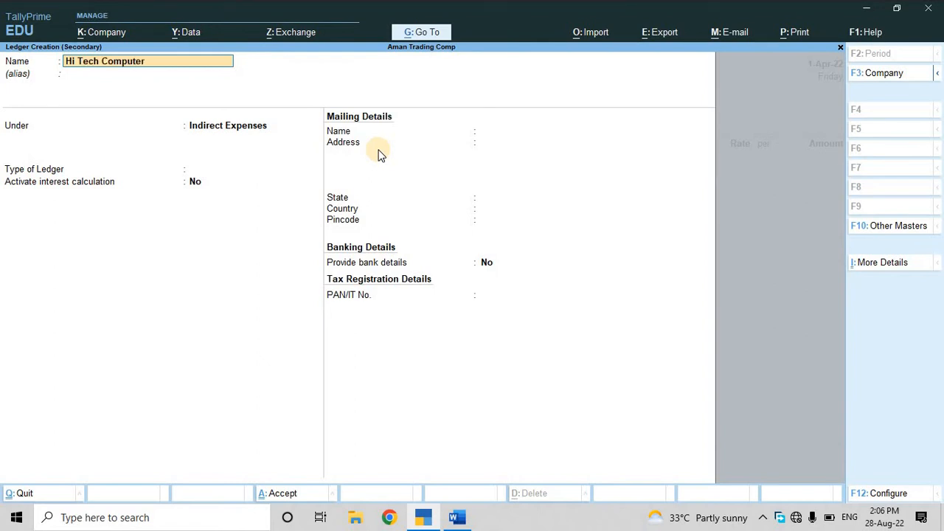
pyautogui.press('Return')
pyautogui.press('Return')
pyautogui.write('Su')
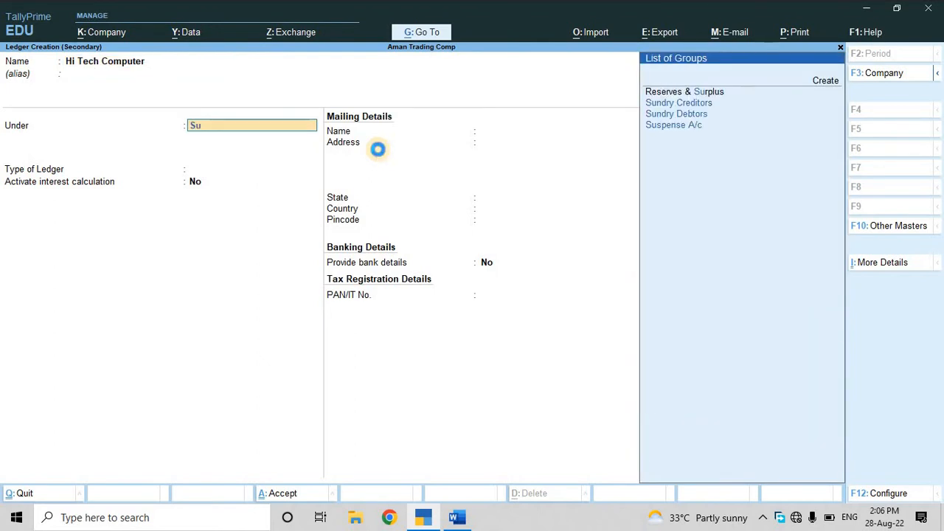
pyautogui.press('Return')
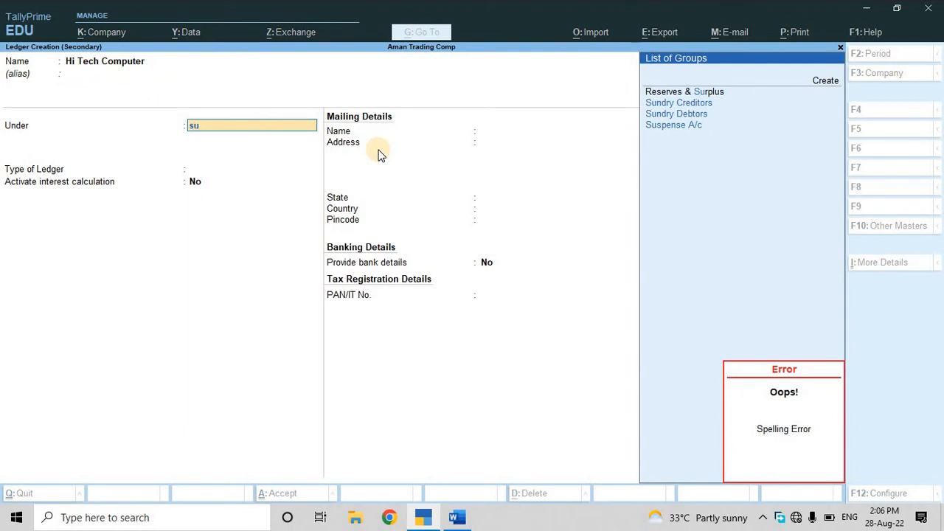
pyautogui.press('Down')
pyautogui.press('Up')
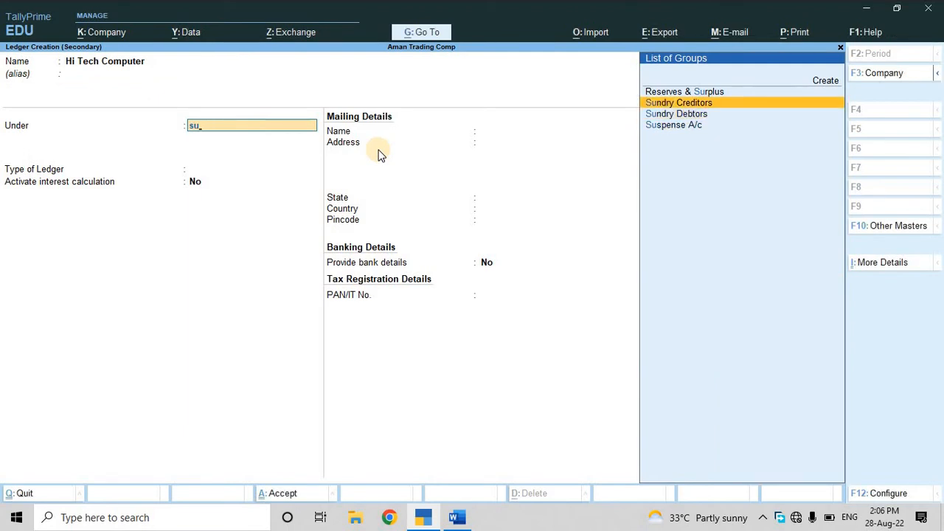
pyautogui.press('Return')
# - Keep bill-by-bill balances at Yes and interest calculation at No, leave the address blank, and save the Hi Tech Computer ledger
pyautogui.press('Return')
pyautogui.press('Return')
pyautogui.press('Return')
pyautogui.press('Return')
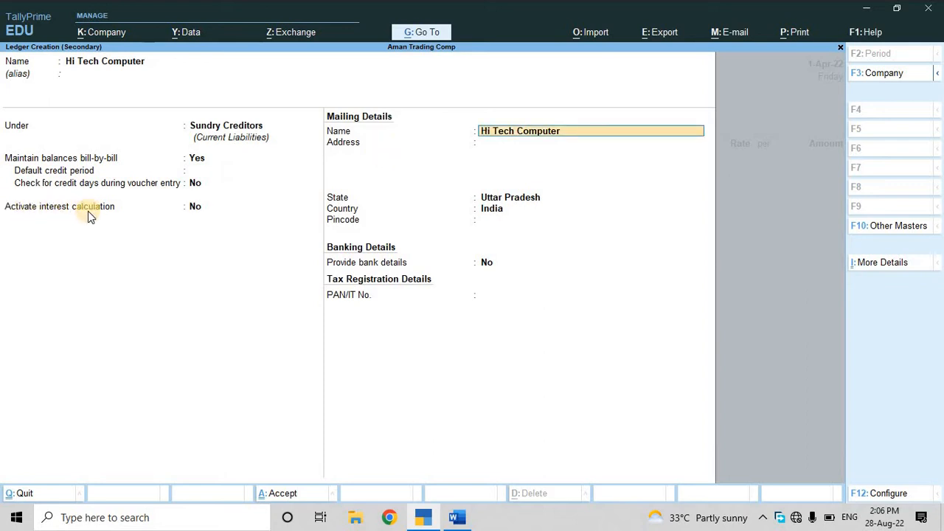
pyautogui.press('Return')
pyautogui.press('Return')
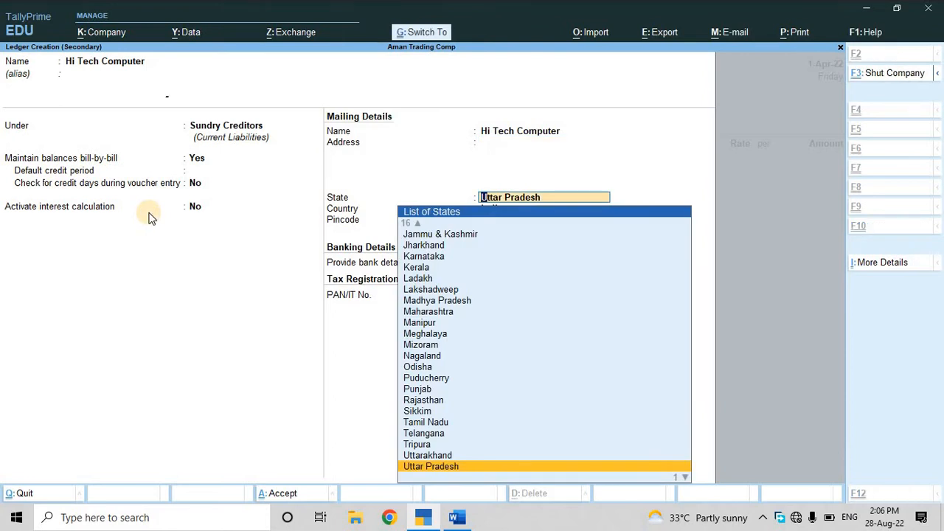
pyautogui.hotkey('ctrl', 'a')
# - Leave the receipt and order details blank and accept the party details for Hi Tech Computer in the Purchase voucher
pyautogui.press('Return')
pyautogui.press('Return')
pyautogui.press('Return')
pyautogui.press('Return')
pyautogui.press('Return')
pyautogui.press('Return')
pyautogui.press('Return')
pyautogui.press('Return')
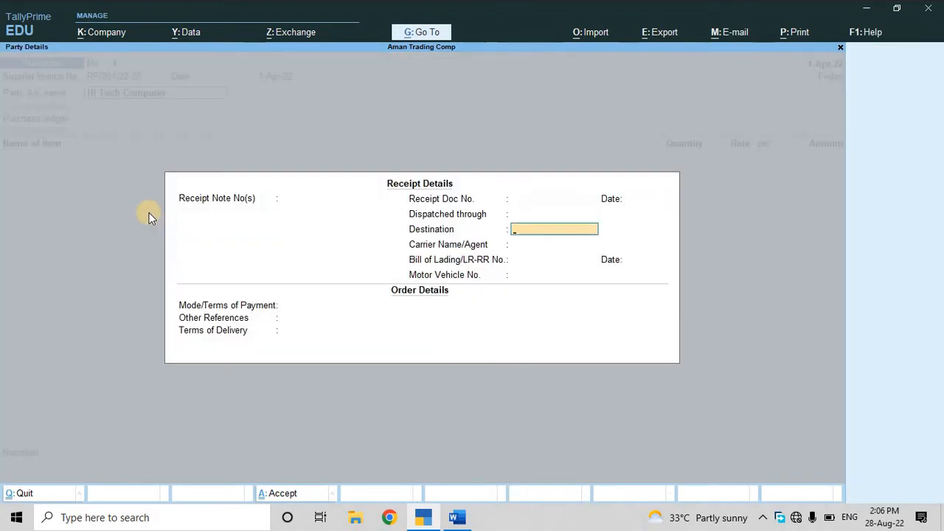
pyautogui.press('Return')
pyautogui.press('Return')
pyautogui.press('Return')
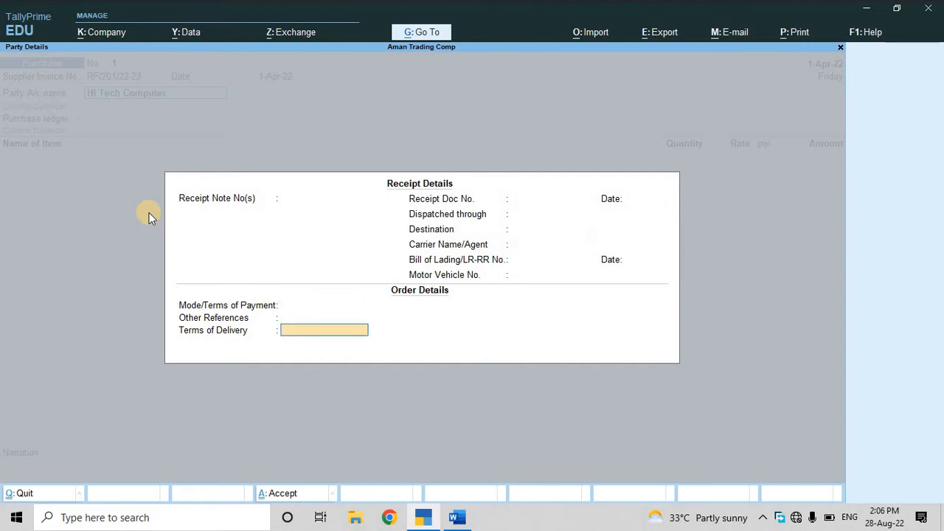
pyautogui.press('Return')
pyautogui.press('Return')
pyautogui.press('Return')
pyautogui.press('Return')
pyautogui.press('Return')
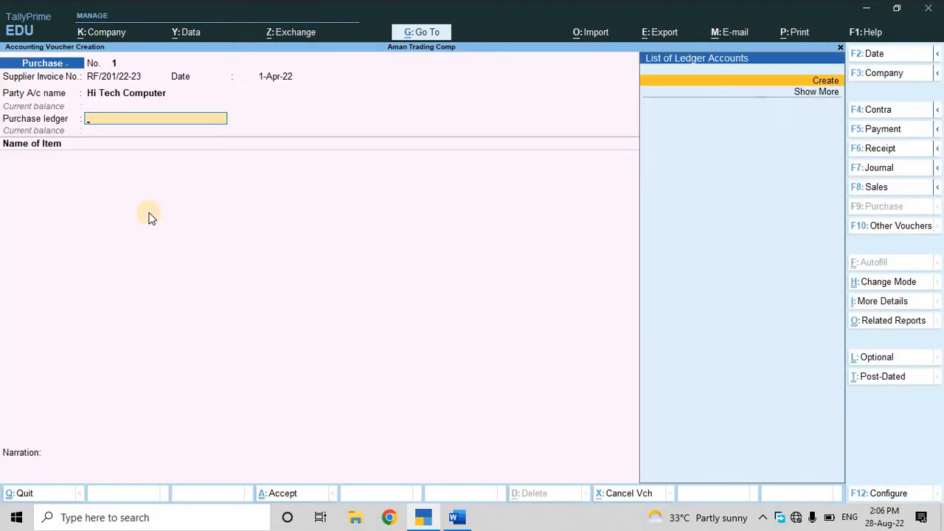
# - Create a ledger named Purchase under Purchase Accounts, without interest calculation, and use it as the voucher's purchase ledger
pyautogui.press('Return')
pyautogui.write('Purchase')
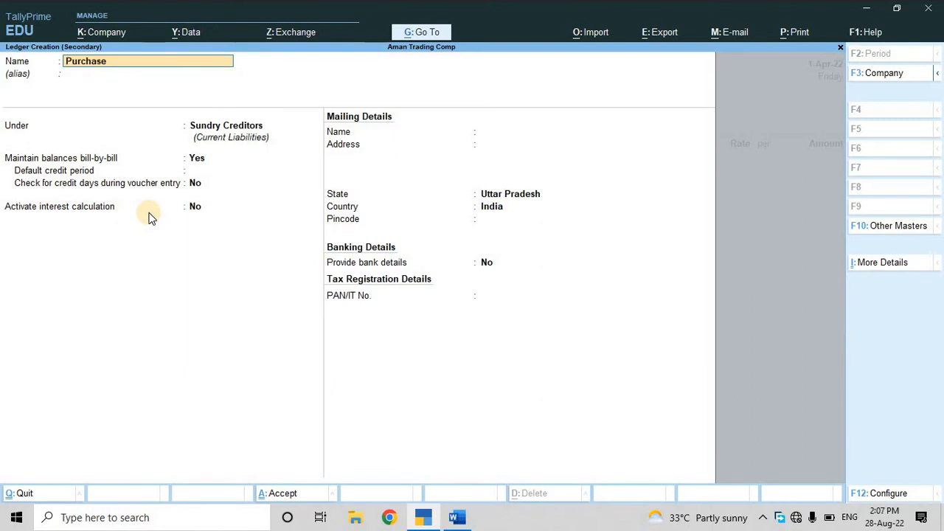
pyautogui.press('Return')
pyautogui.press('Return')
pyautogui.write('Pur')
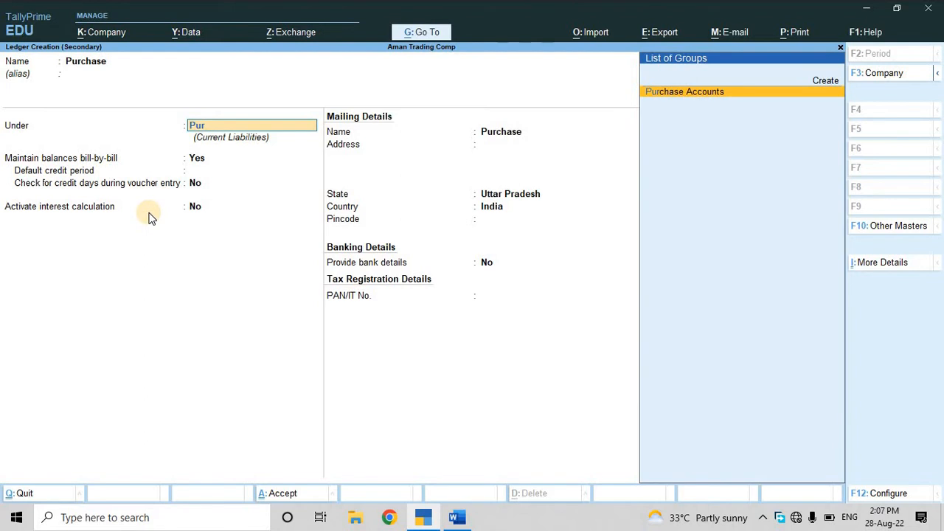
pyautogui.press('Return')
pyautogui.press('Return')
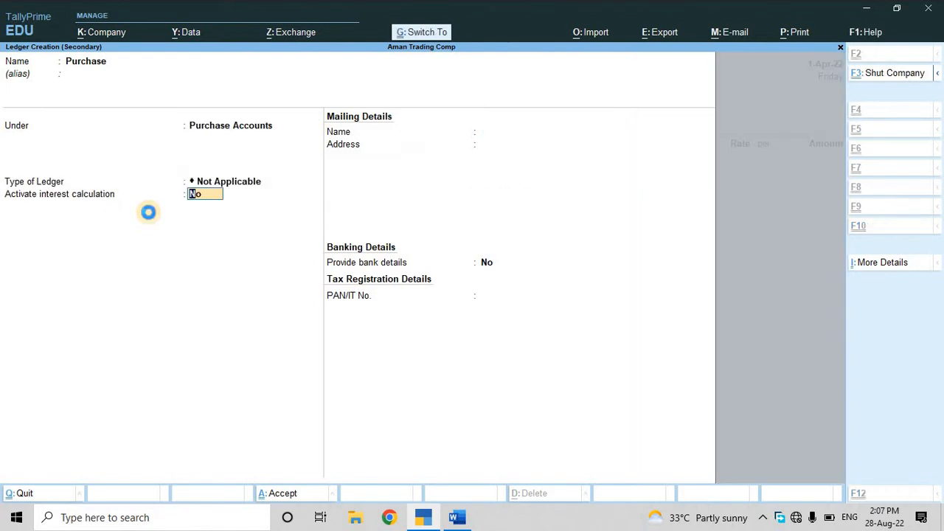
pyautogui.press('Return')
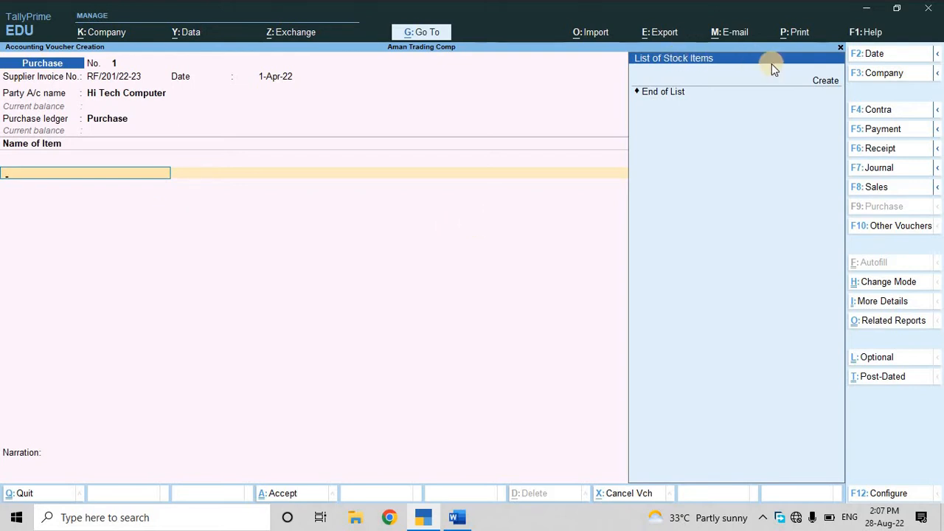
# - Start a new stock item from the voucher and name it Samsung Tablet, as listed on the Word invoice
pyautogui.click(829, 81)
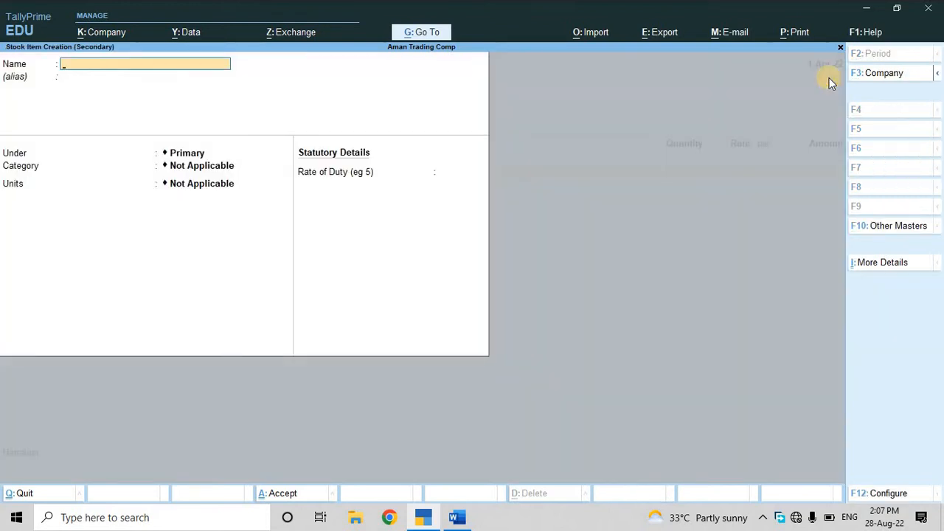
pyautogui.hotkey('alt', 'Tab')
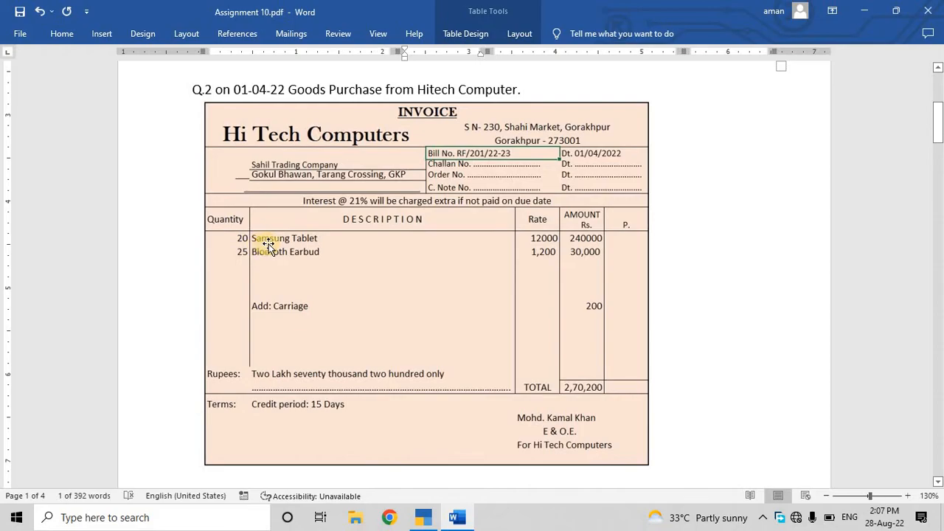
pyautogui.hotkey('alt', 'Tab')
pyautogui.write('Samsung Tablet')
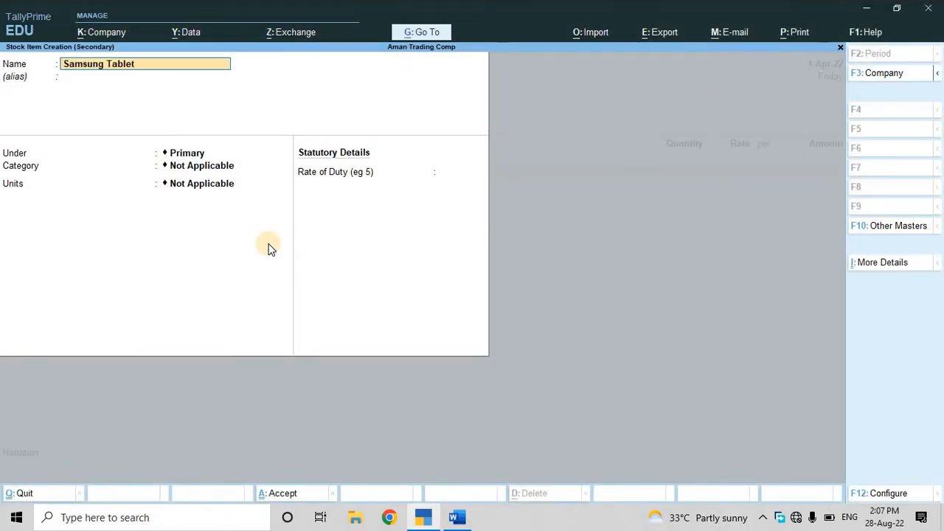
pyautogui.press('Return')
pyautogui.press('Return')
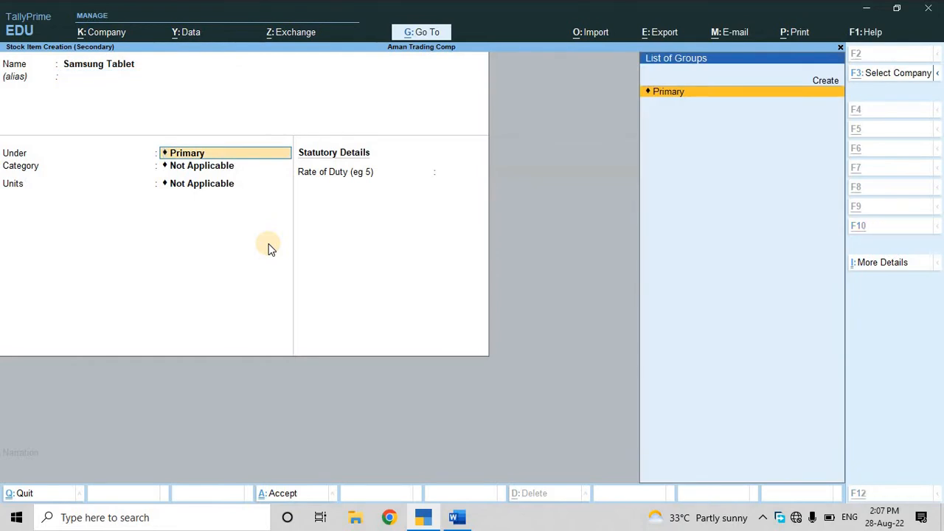
# - Create a stock group named Tablets under Primary, assign it to Samsung Tablet, and keep the category Not Applicable
pyautogui.hotkey('alt', 'c')
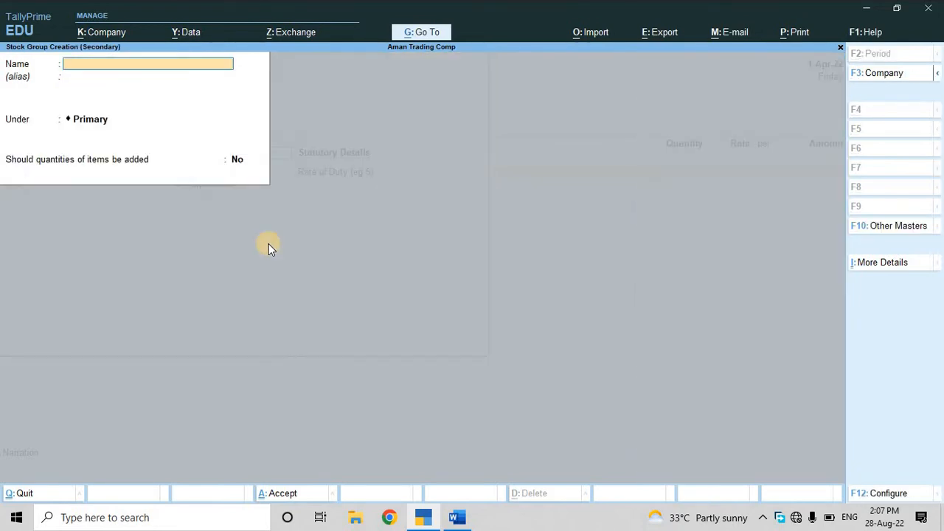
pyautogui.write('Tablets')
pyautogui.press('Return')
pyautogui.press('Return')
pyautogui.press('Return')
pyautogui.press('Return')
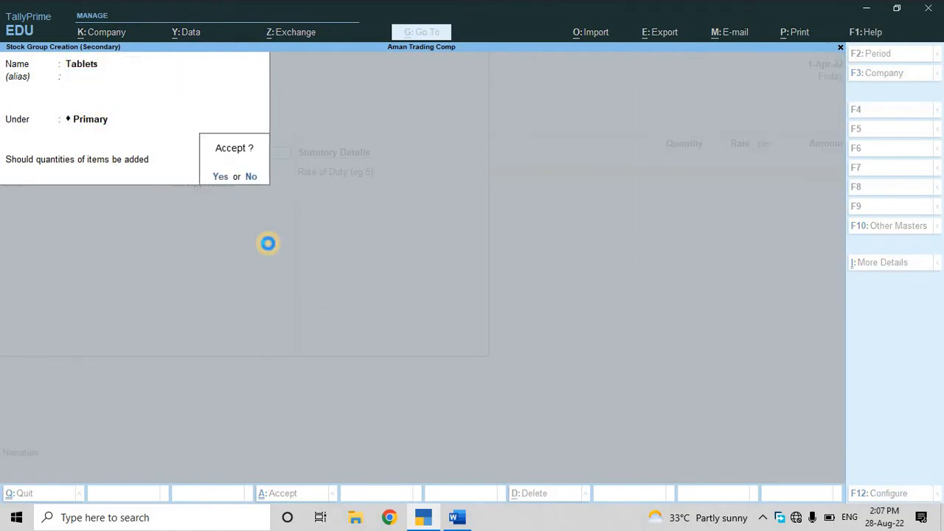
pyautogui.press('Return')
pyautogui.press('Return')
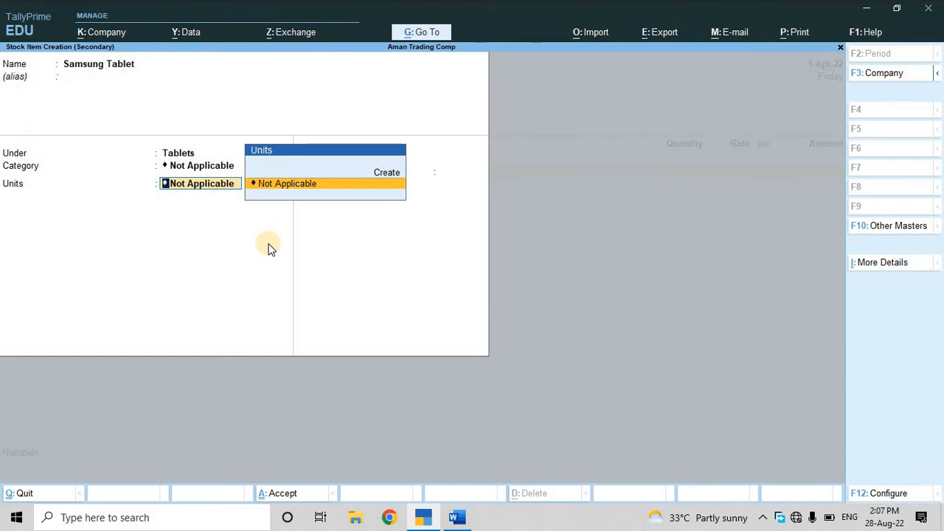
# - Create a simple unit with symbol PCS, formal name Pieces and 0 decimal places for Samsung Tablet
pyautogui.hotkey('alt', 'c')
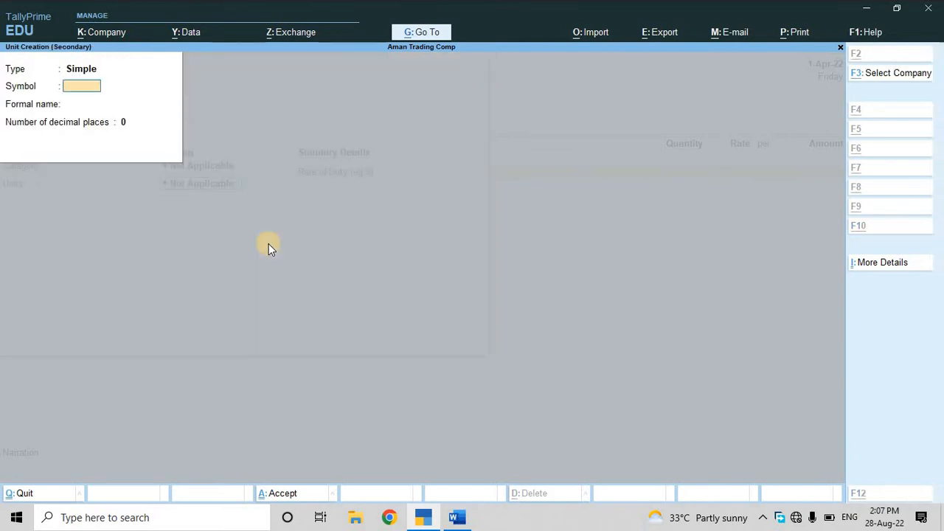
pyautogui.write('PCS')
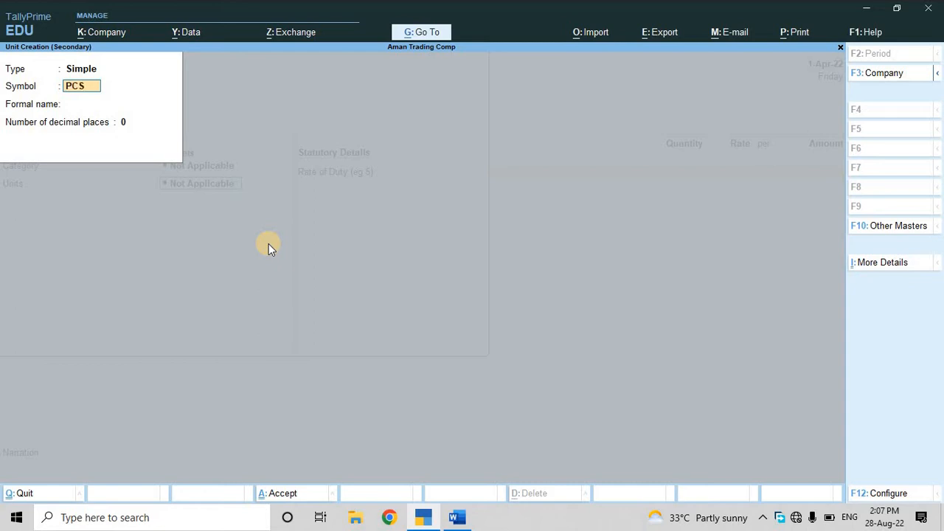
pyautogui.press('Return')
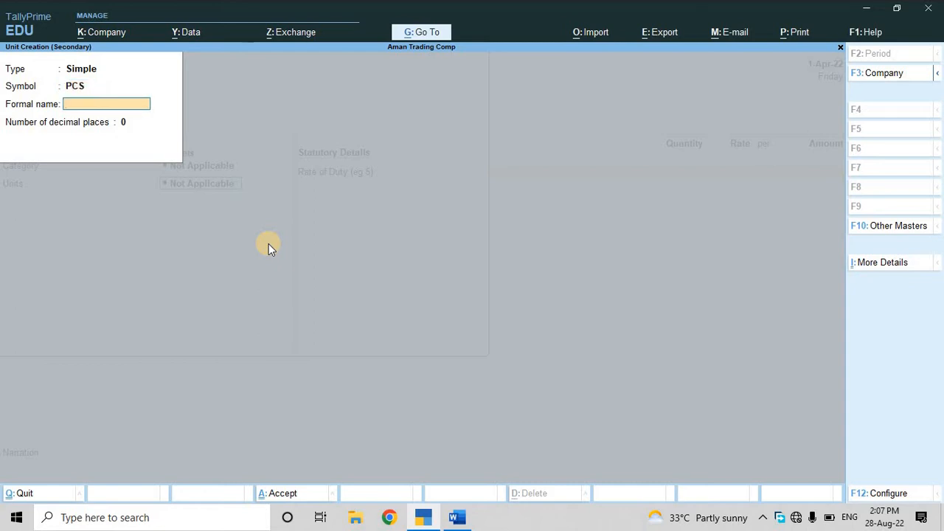
pyautogui.write('Pie')
pyautogui.press('Return')
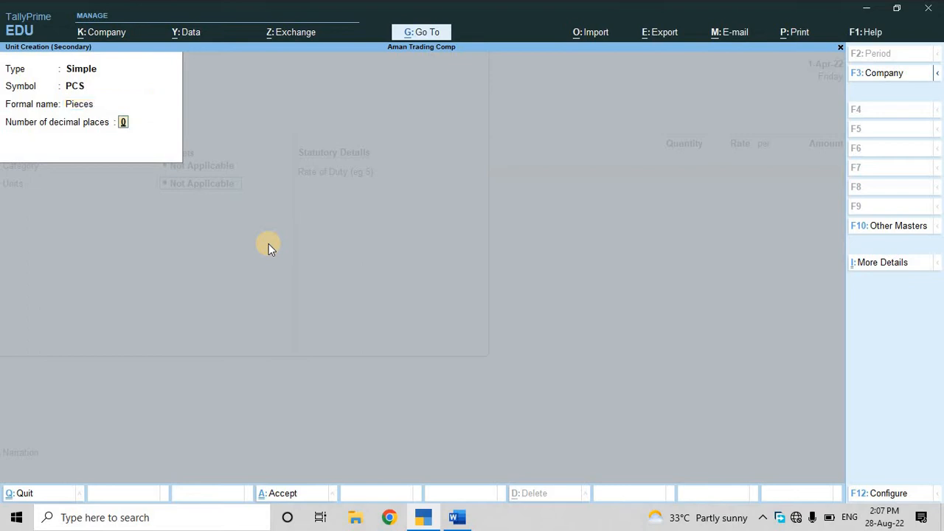
pyautogui.press('Return')
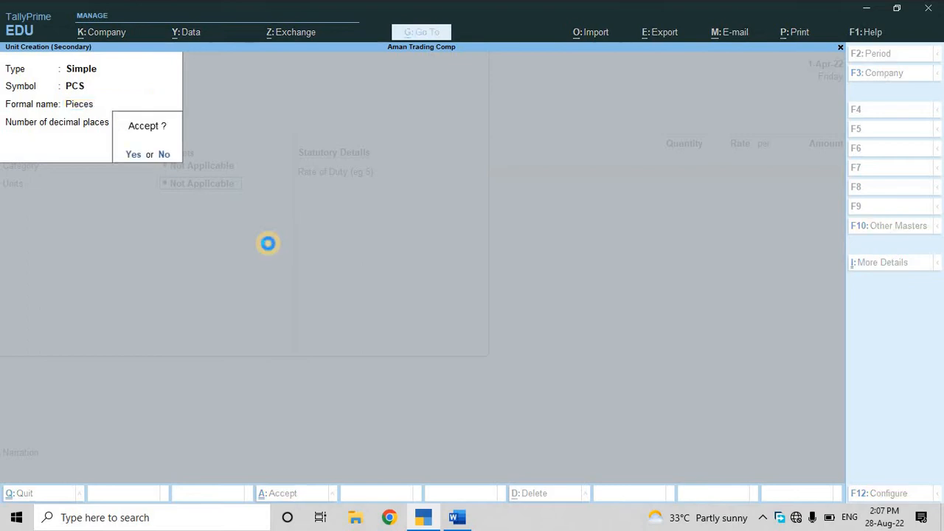
pyautogui.press('Return')
# - Accept the PCS unit and save Samsung Tablet with alternate units Not Applicable and no rate of duty entered
pyautogui.press('Return')
pyautogui.press('Return')
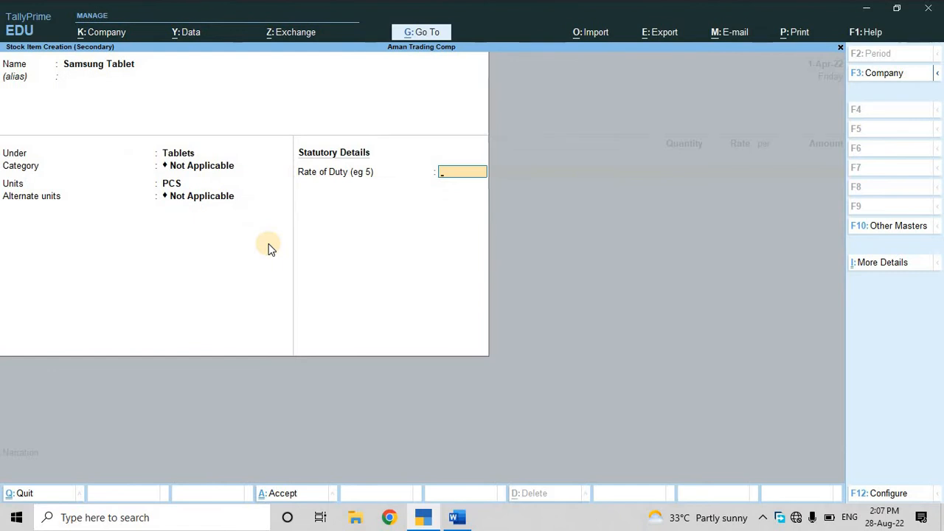
pyautogui.press('Return')
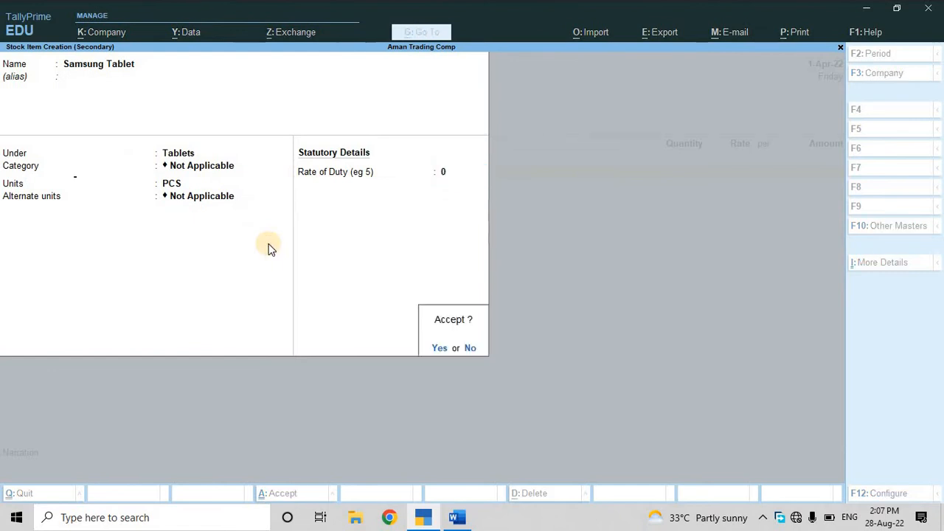
pyautogui.press('Return')
# - Enter Samsung Tablet in the purchase voucher with quantity 20 and rate 12,000 per PCS, as on the Word invoice
pyautogui.hotkey('alt', 'Tab')
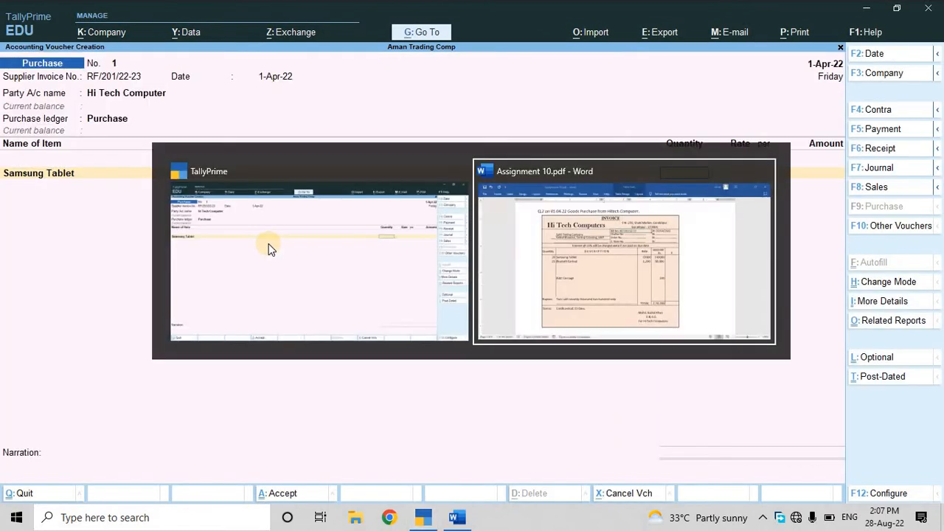
pyautogui.hotkey('alt', 'Tab')
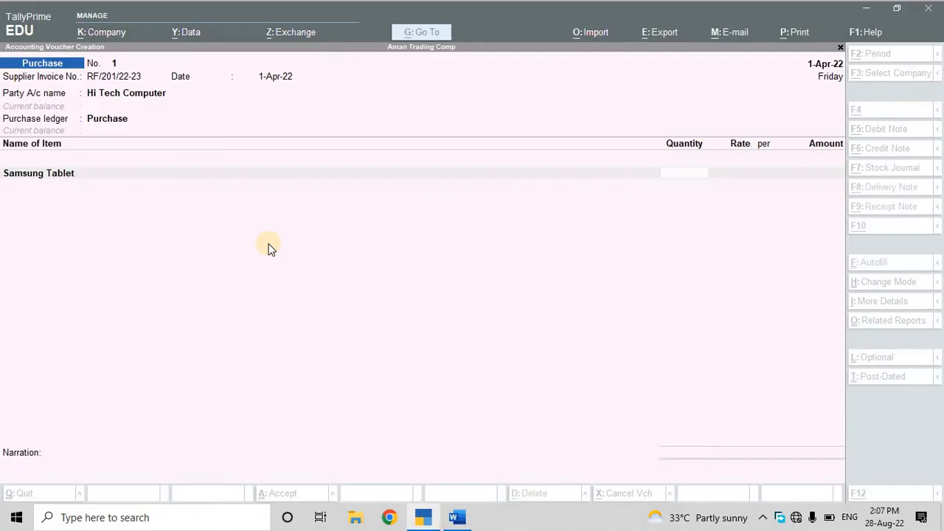
pyautogui.write('20')
pyautogui.press('Return')
pyautogui.write('12,000')
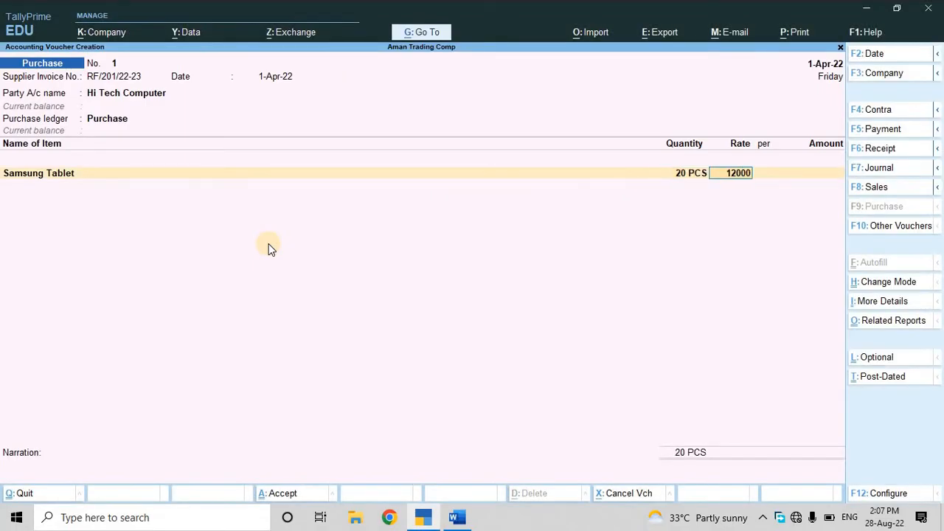
pyautogui.press('Return')
pyautogui.press('Return')
pyautogui.press('Return')
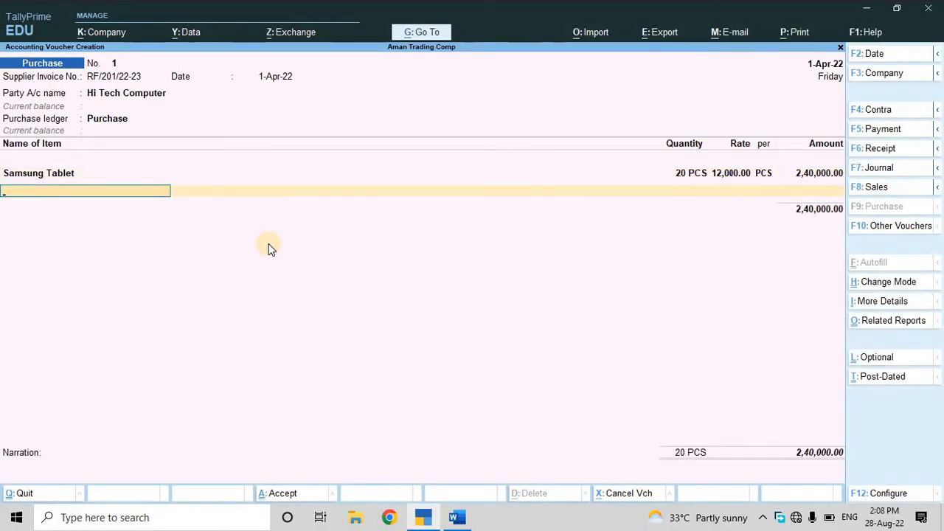
# - Check the second invoice item in Word and start a new stock item named Bluetooth Earbud from the voucher
pyautogui.hotkey('alt', 'Tab')
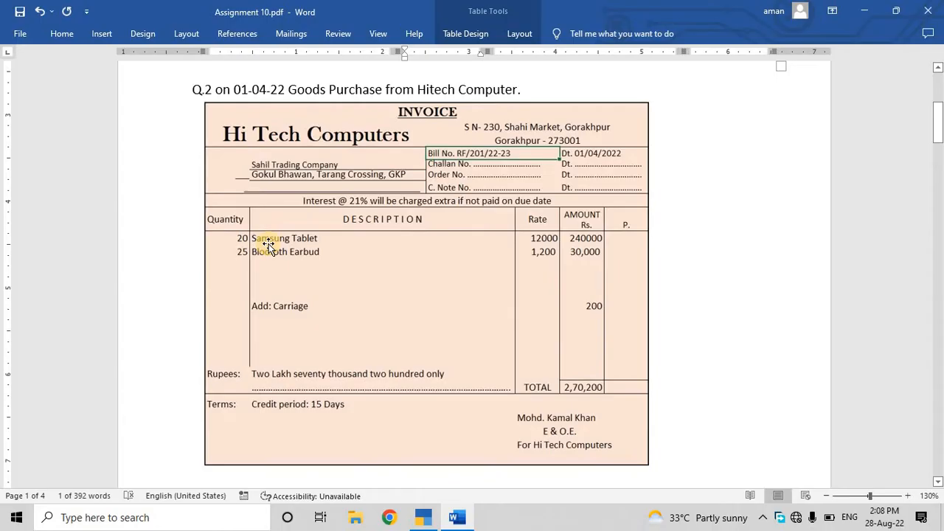
pyautogui.hotkey('alt', 'Tab')
pyautogui.hotkey('alt', 'c')
pyautogui.write('Blueth')
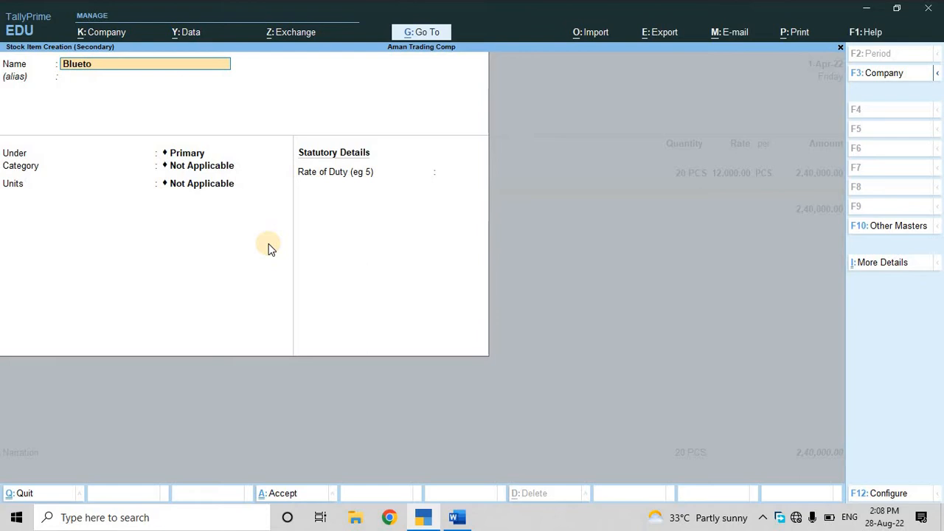
pyautogui.write(' Earbud')
pyautogui.press('Return')
pyautogui.press('Return')
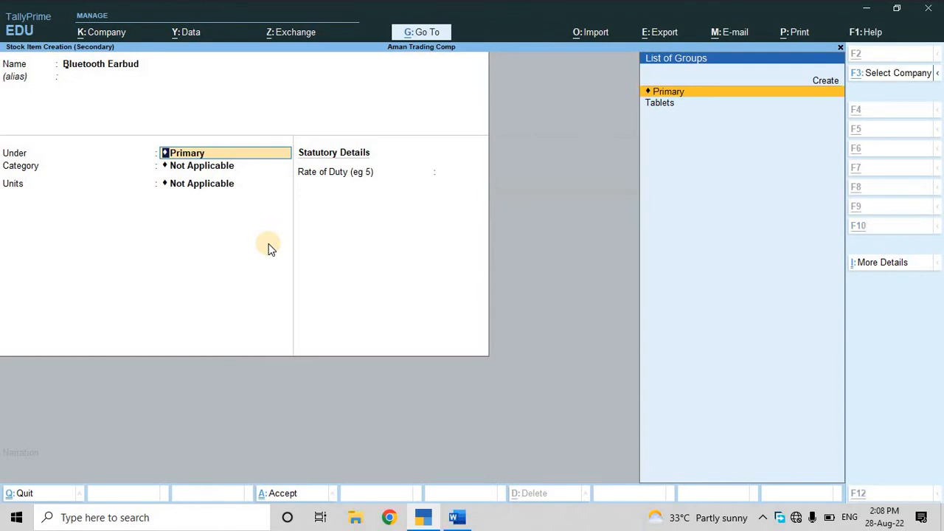
# - Create a stock group named Accessories under Primary and assign it to Bluetooth Earbud
pyautogui.hotkey('alt', 'c')
pyautogui.write('Acc')
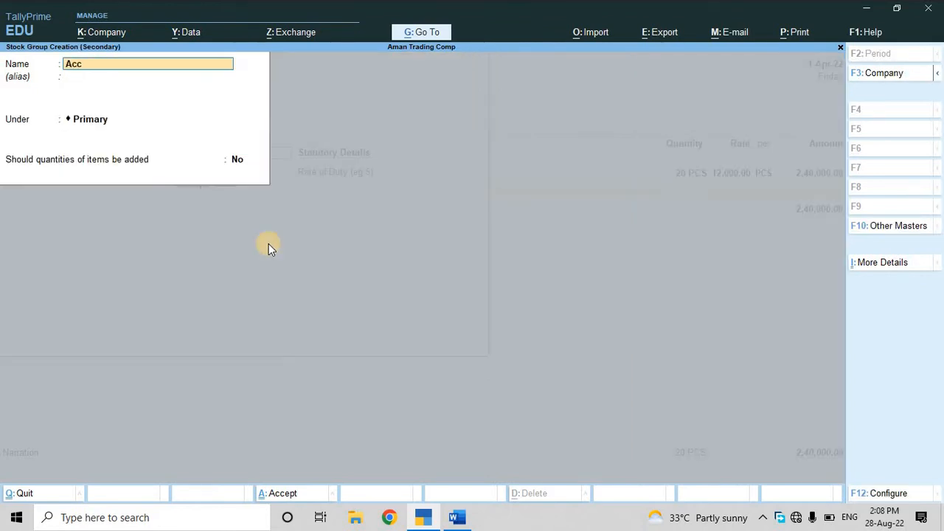
pyautogui.write('essories')
pyautogui.press('Return')
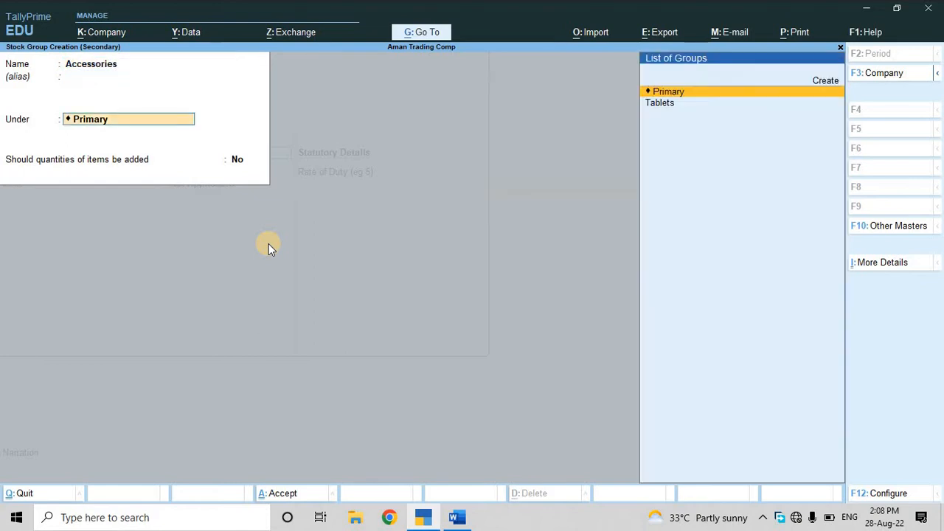
pyautogui.hotkey('ctrl', 'a')
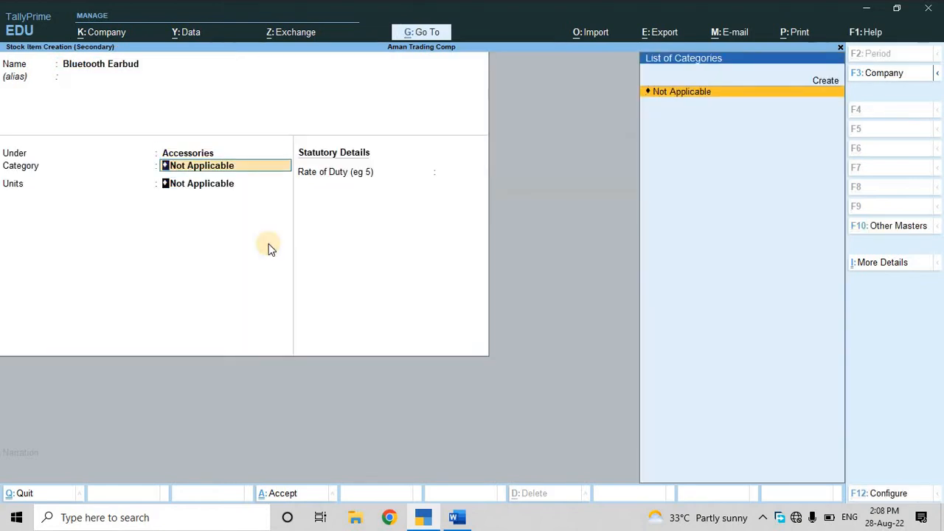
# - Keep Bluetooth Earbud's category Not Applicable, set its units to PCS, and save the stock item
pyautogui.press('Return')
pyautogui.press('Down')
pyautogui.press('Return')
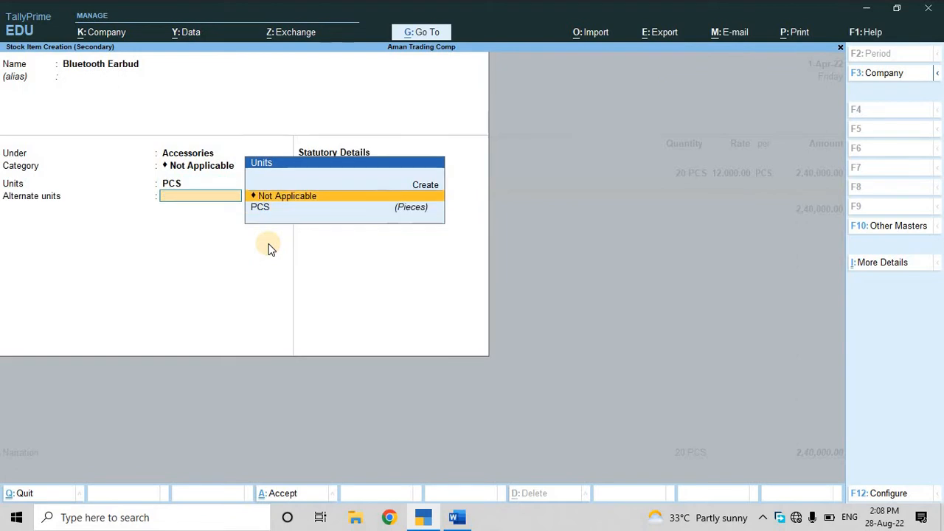
pyautogui.hotkey('ctrl', 'a')
pyautogui.press('Return')
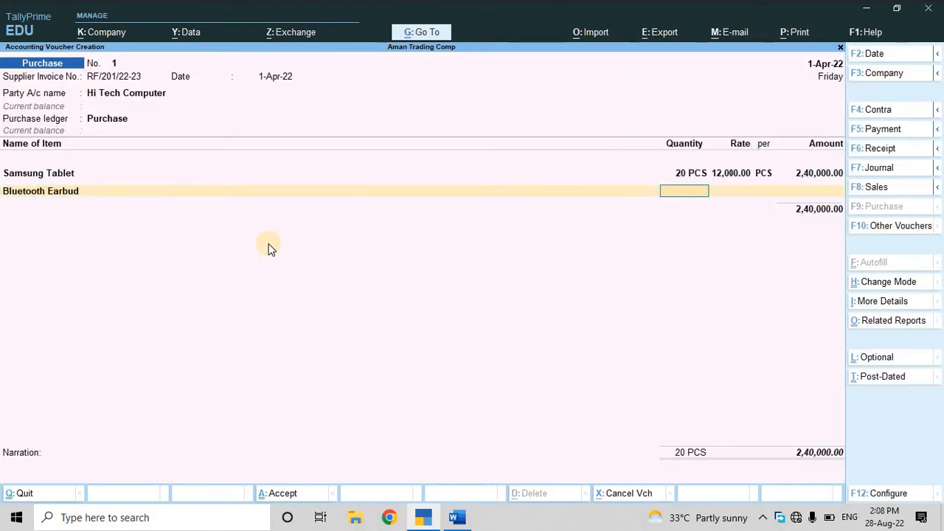
# - Enter Bluetooth Earbud with quantity 25 and rate 1,200 per PCS, as on the Word invoice
pyautogui.hotkey('alt', 'Tab')
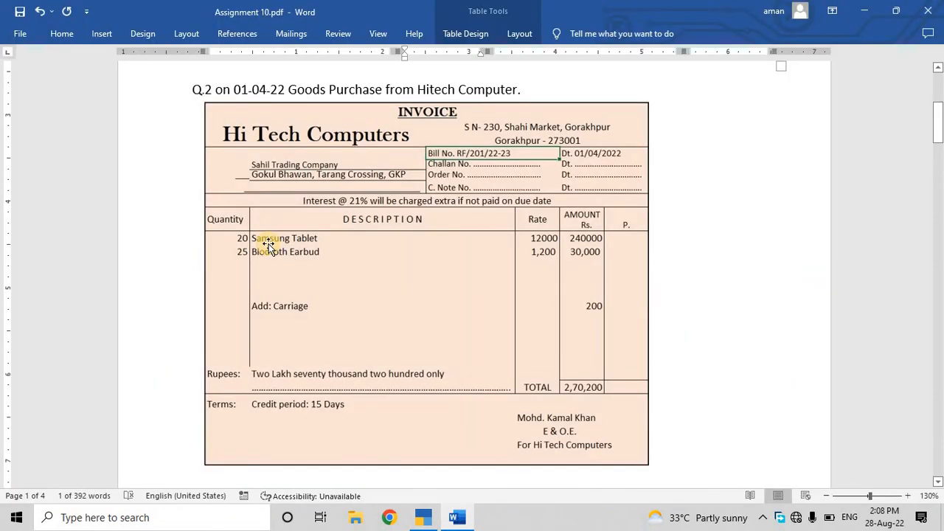
pyautogui.hotkey('alt', 'Tab')
pyautogui.write('25')
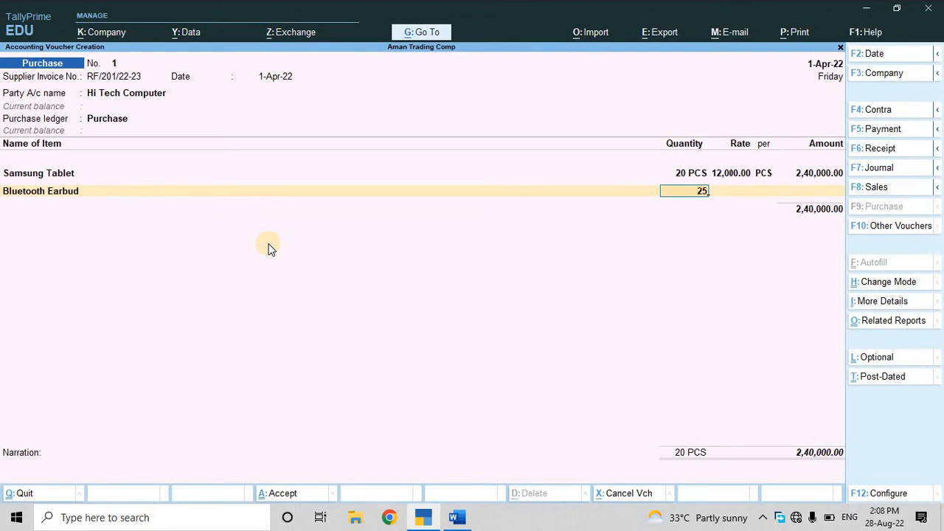
pyautogui.press('Return')
pyautogui.write('1200')
pyautogui.press('Return')
pyautogui.press('Return')
pyautogui.press('Return')
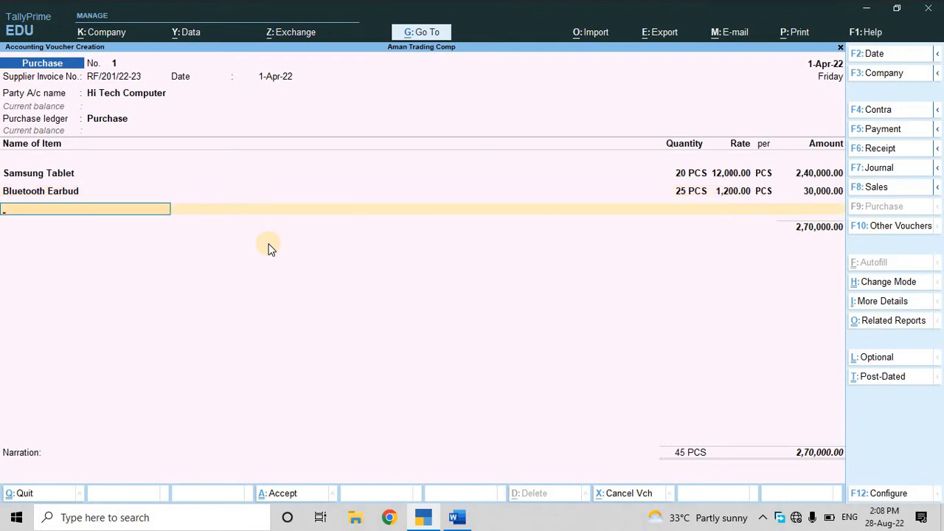
# - End the item list and start a new ledger named Carriage for the extra charge on the Word invoice
pyautogui.press('Return')
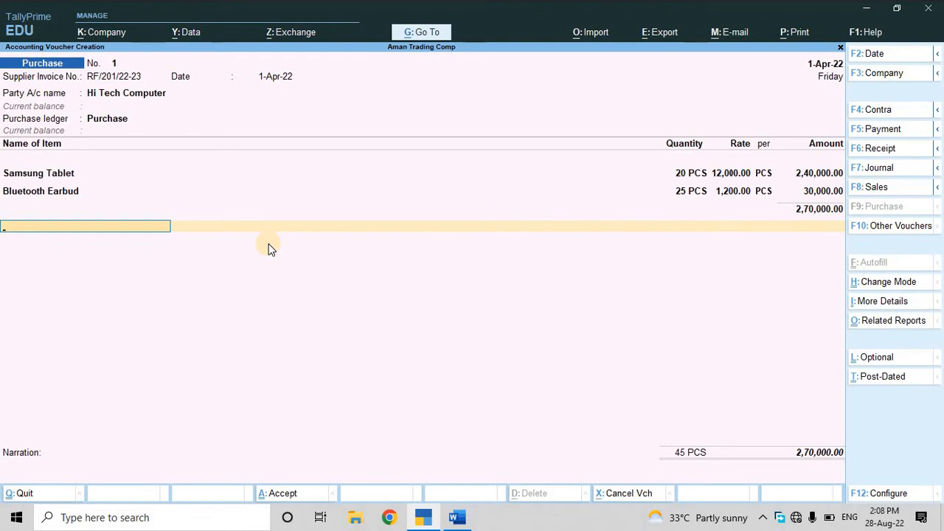
pyautogui.press('BackSpace')
pyautogui.press('Return')
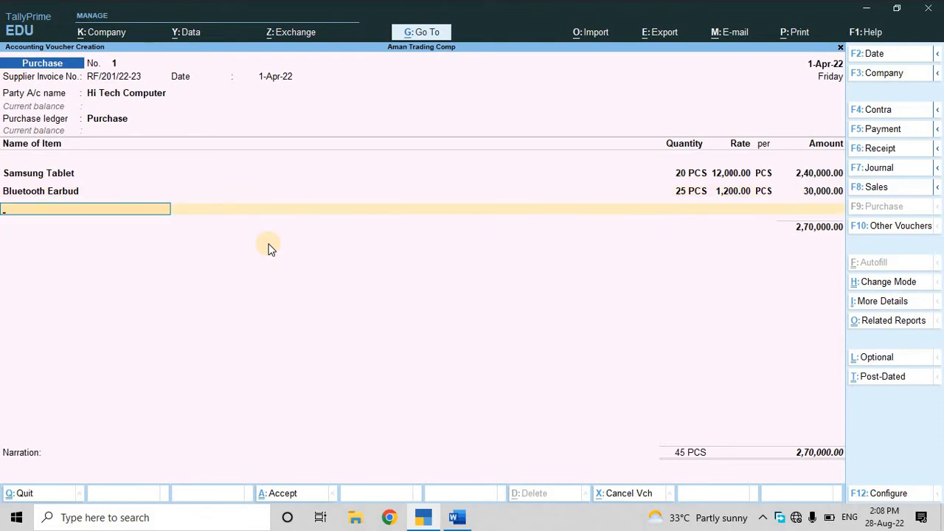
pyautogui.press('Return')
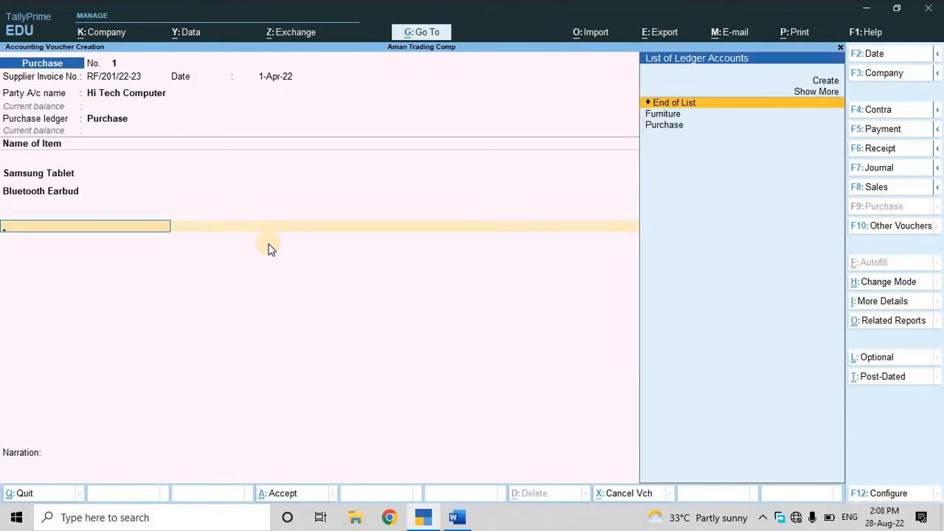
pyautogui.hotkey('alt', 'Tab')
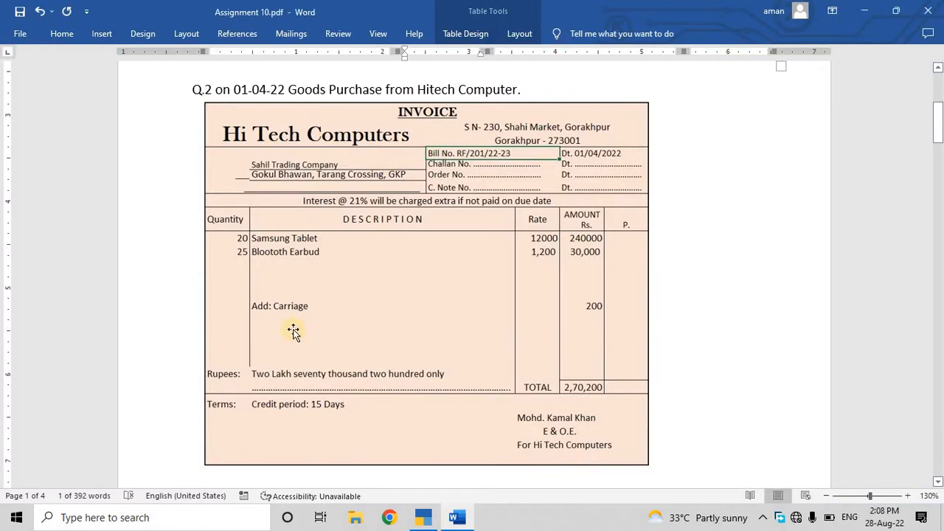
pyautogui.hotkey('alt', 'Tab')
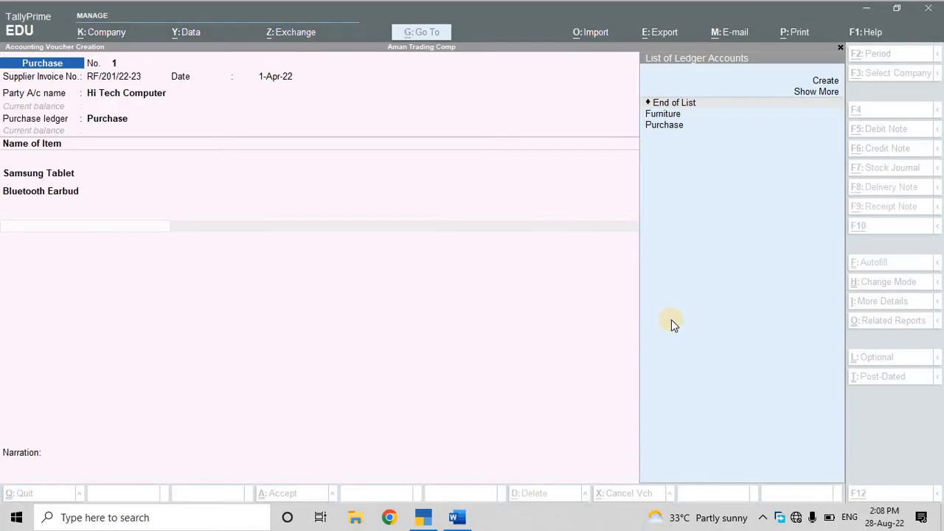
pyautogui.hotkey('alt', 'c')
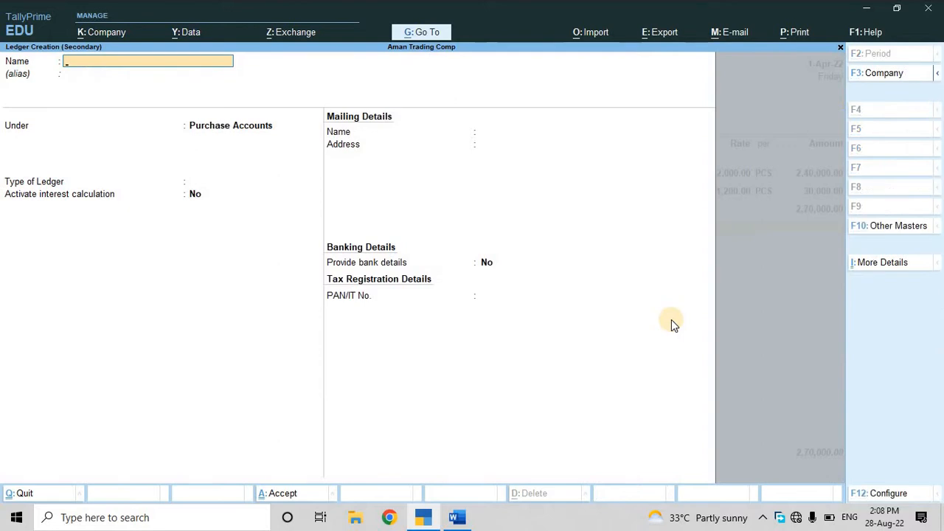
pyautogui.write('Carriage')
pyautogui.press('Return')
pyautogui.press('Return')
# - Place the Carriage ledger under Direct Expenses, with type Not Applicable and no interest calculation, and save it
pyautogui.write('Di')
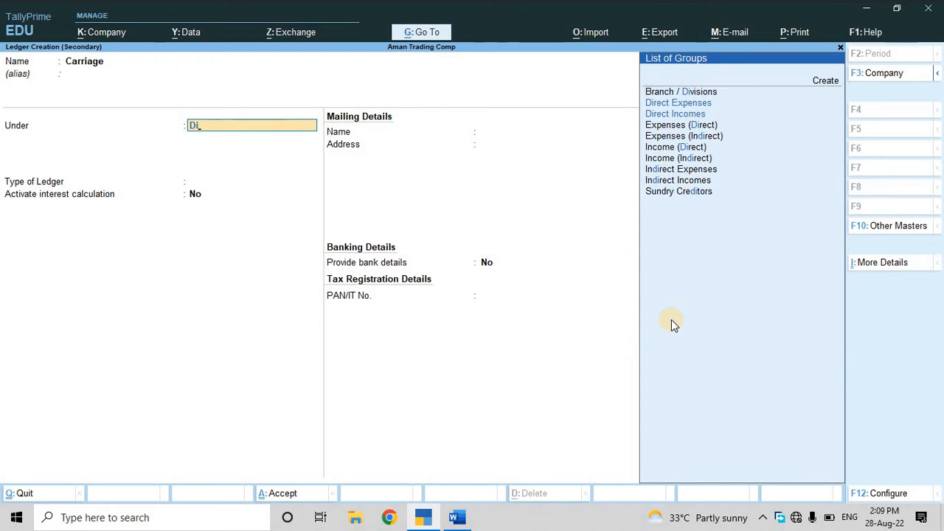
pyautogui.write('re')
pyautogui.press('Down')
pyautogui.press('Down')
pyautogui.press('Down')
pyautogui.press('Down')
pyautogui.press('Down')
pyautogui.press('Down')
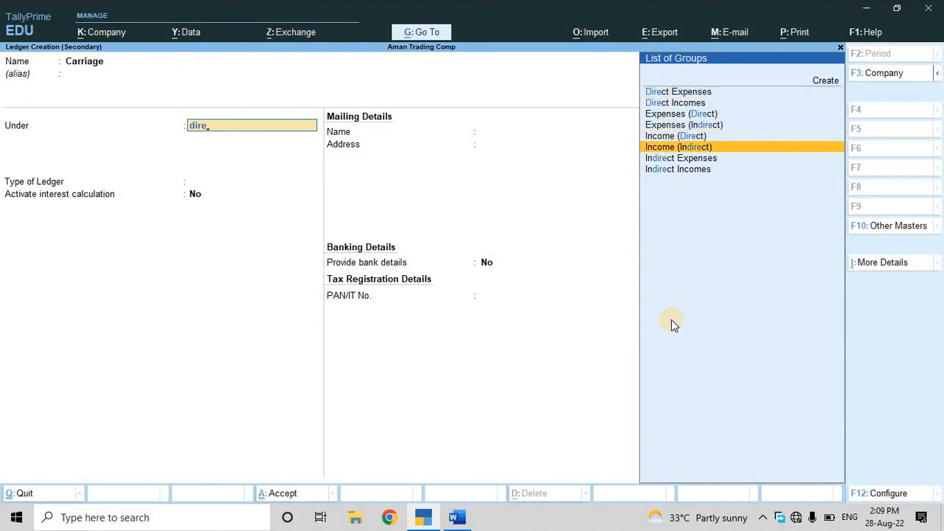
pyautogui.press('Up')
pyautogui.press('Up')
pyautogui.press('Up')
pyautogui.press('Up')
pyautogui.press('Up')
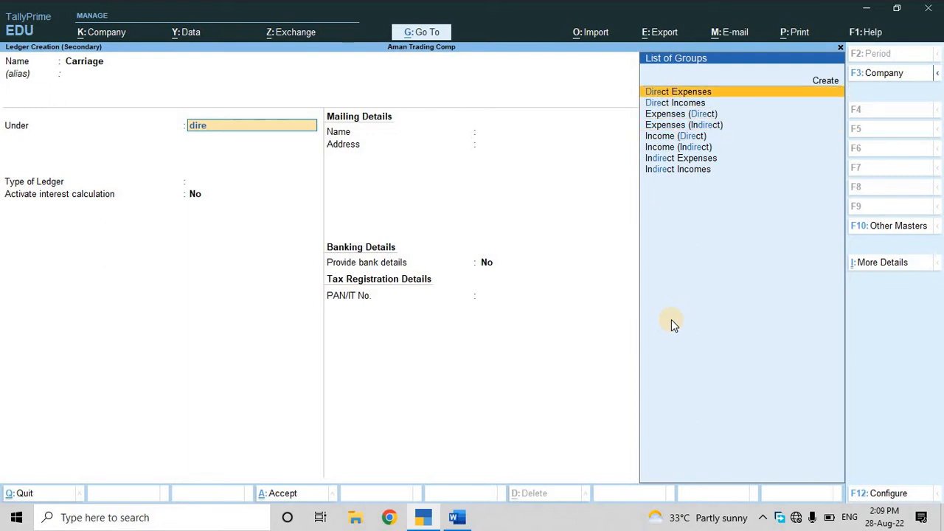
pyautogui.press('Return')
pyautogui.press('Return')
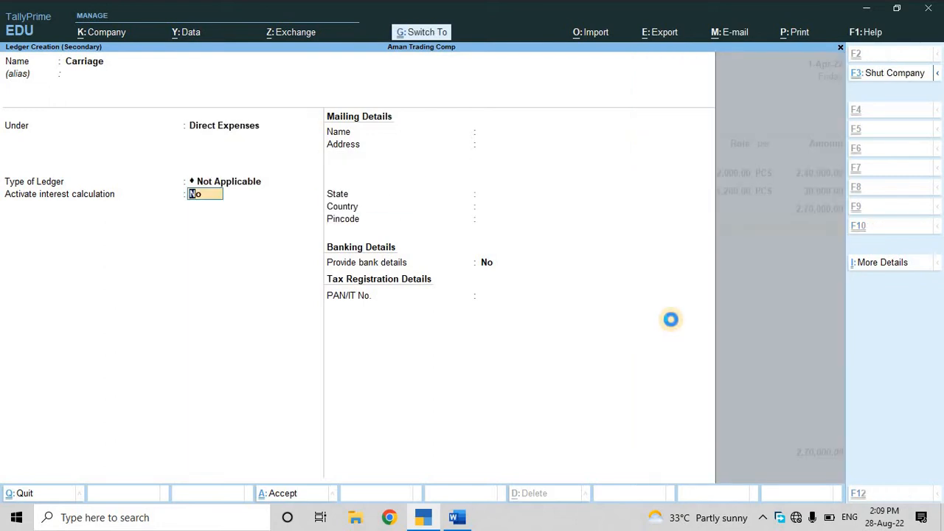
pyautogui.press('Return')
pyautogui.press('Return')
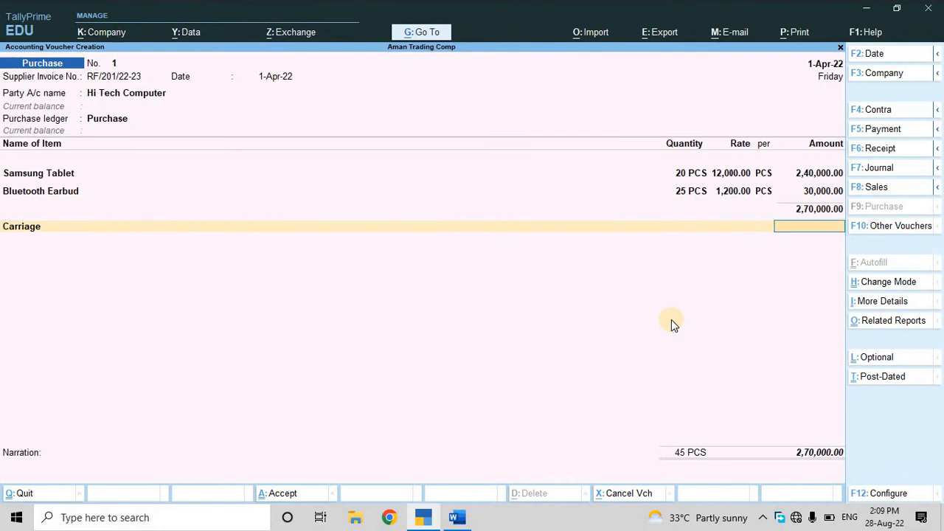
pyautogui.press('BackSpace')
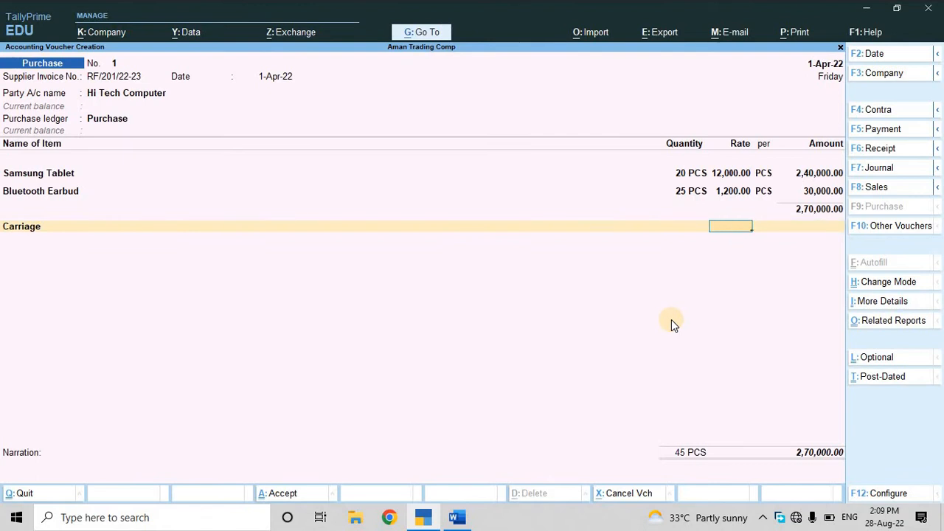
pyautogui.write('200')
pyautogui.press('Return')
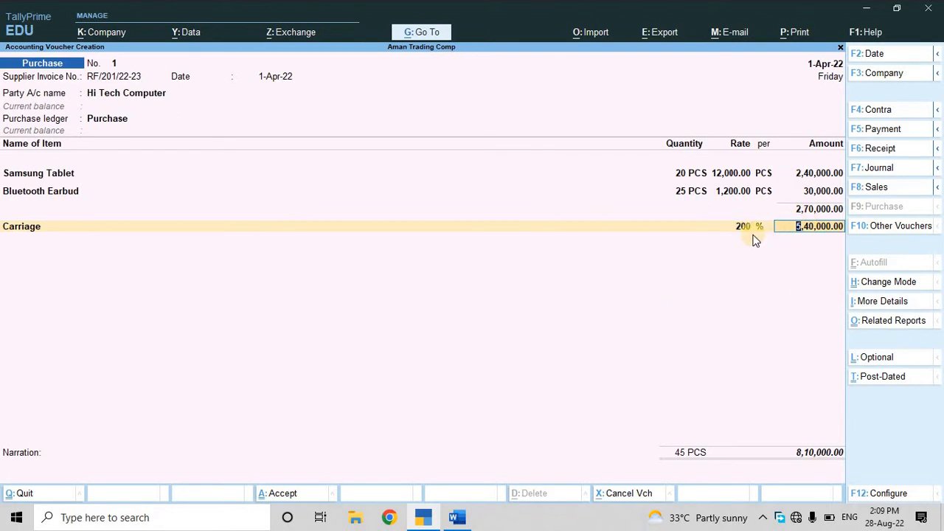
pyautogui.press('BackSpace')
pyautogui.press('BackSpace')
pyautogui.press('BackSpace')
pyautogui.press('BackSpace')
# - Leave the Carriage line's rate empty and set its amount to 200
pyautogui.press('Return')
pyautogui.press('BackSpace')
pyautogui.write('200')
pyautogui.press('Return')
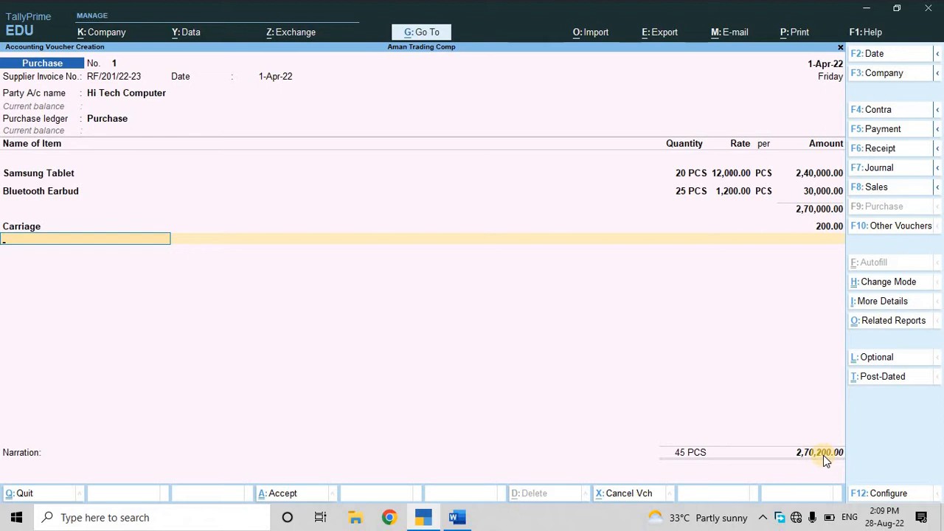
# - Fill in Hi Tech Computer's bill-wise details as New Ref, keeping the supplier invoice number as name, with 15 credit days
pyautogui.press('Return')
pyautogui.press('Return')
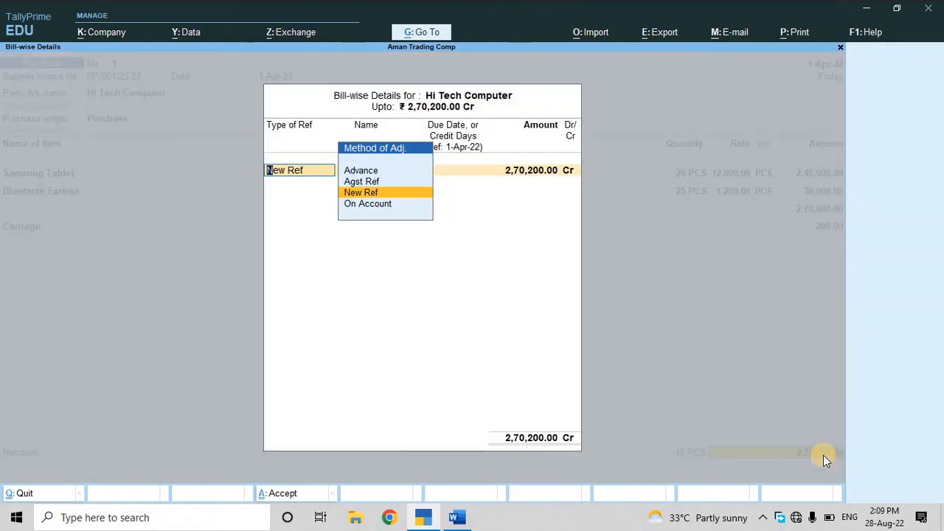
pyautogui.press('Return')
pyautogui.press('Return')
pyautogui.hotkey('alt', 'Tab')
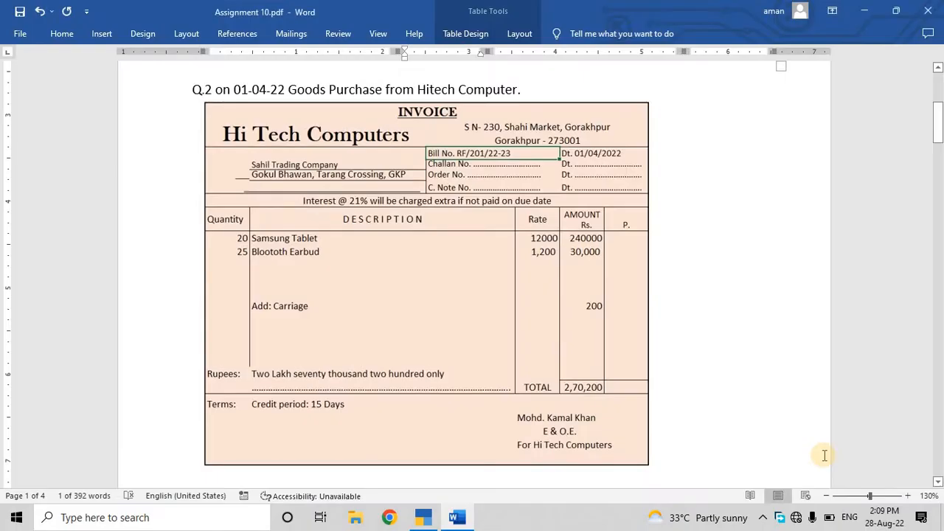
pyautogui.hotkey('alt', 'Tab')
pyautogui.write('180')
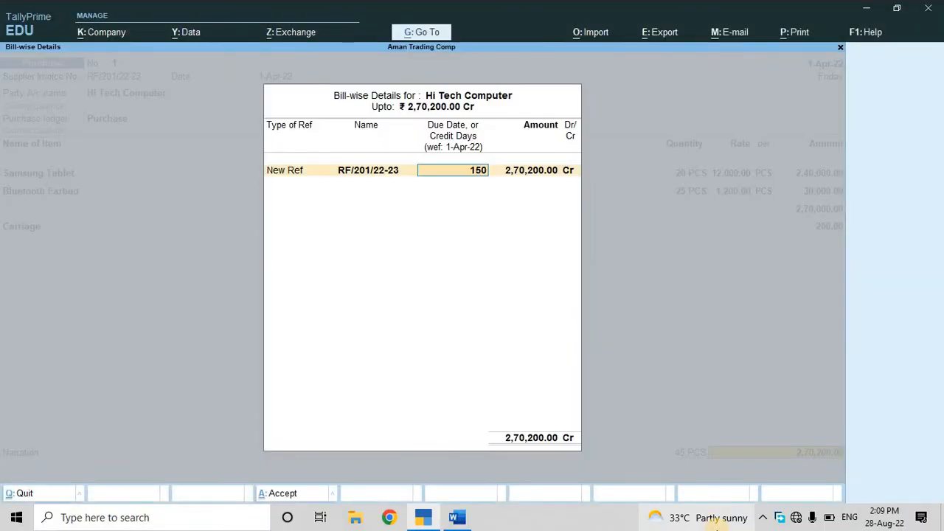
pyautogui.moveTo(715, 525)
pyautogui.press('Return')
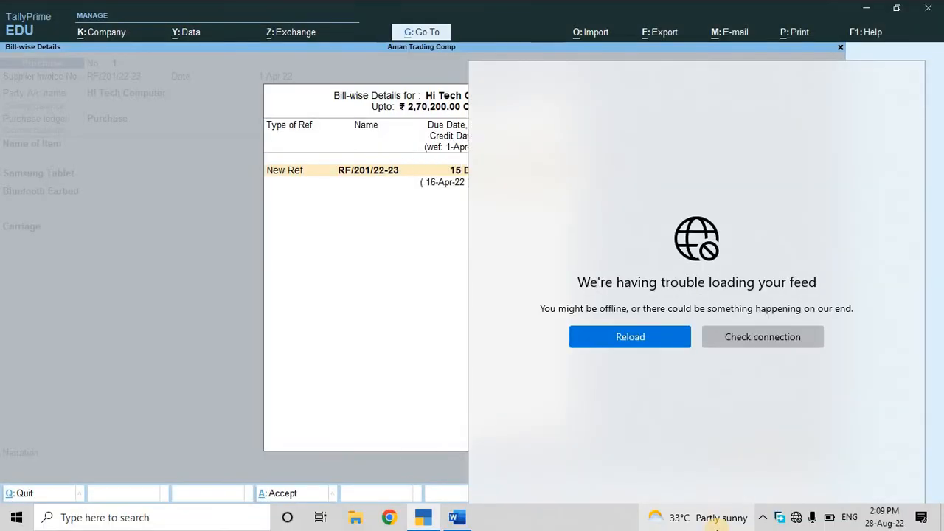
# - Accept the bill-wise details, enter the narration "being goods purchase", save the purchase voucher and return to the Gateway of Tally
pyautogui.press('Return')
pyautogui.press('Return')
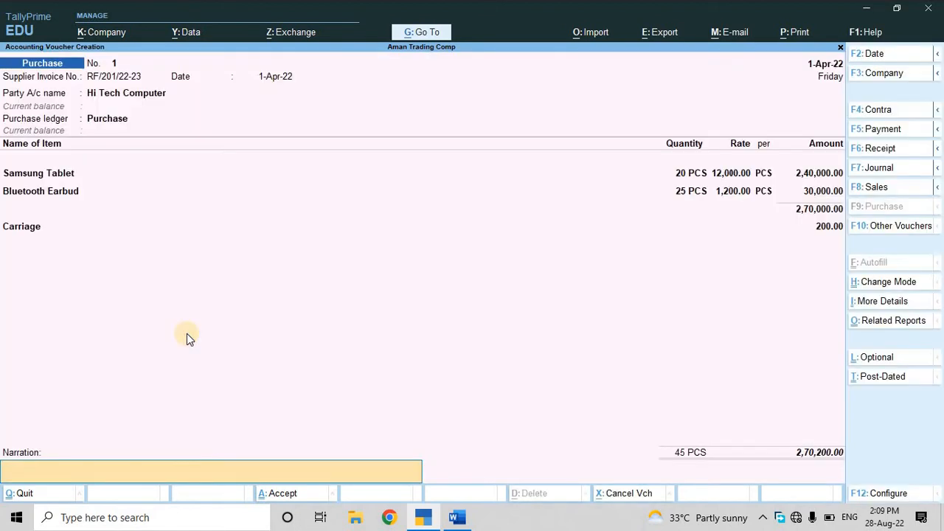
pyautogui.write('being goods purccha')
pyautogui.press('Return')
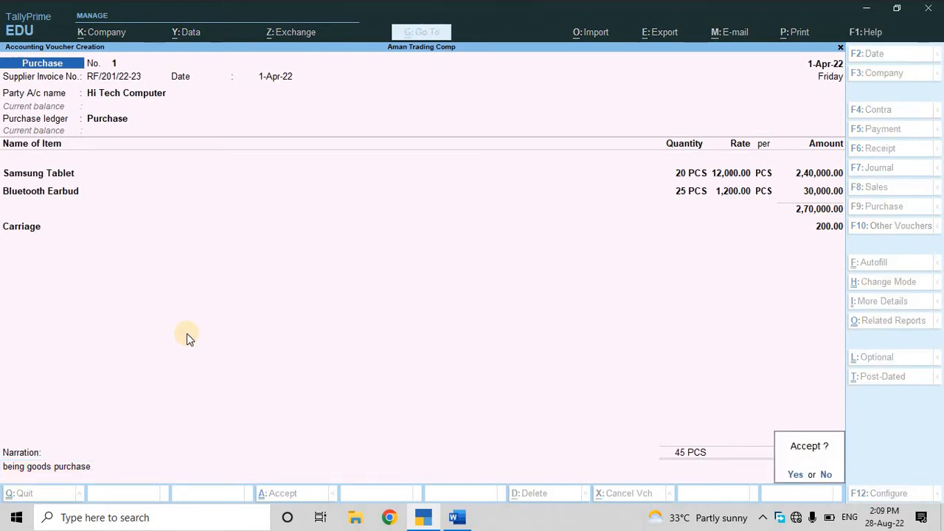
pyautogui.press('Return')
pyautogui.press('Escape')
pyautogui.press('Return')
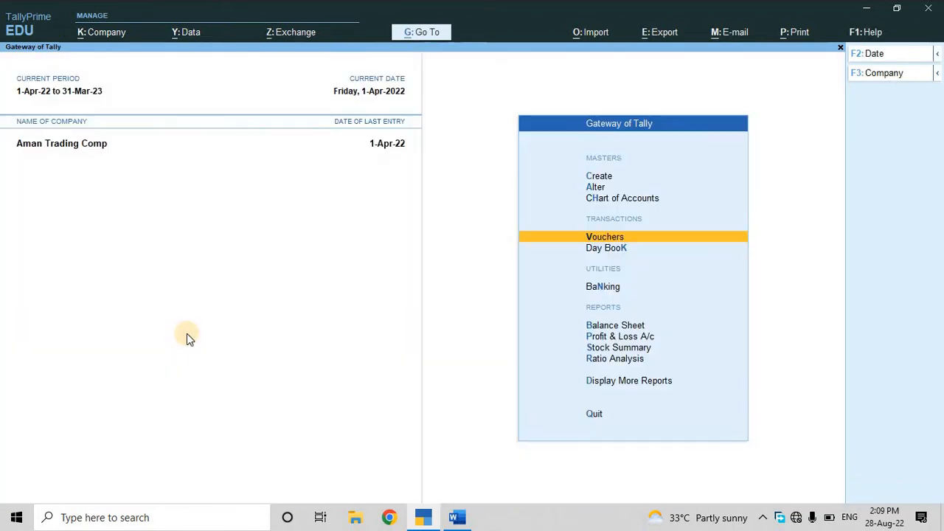
# - Switch to the Word assignment and read question 3 about the Shri Ram Finance loan received by cheque
pyautogui.hotkey('alt', 'Tab')
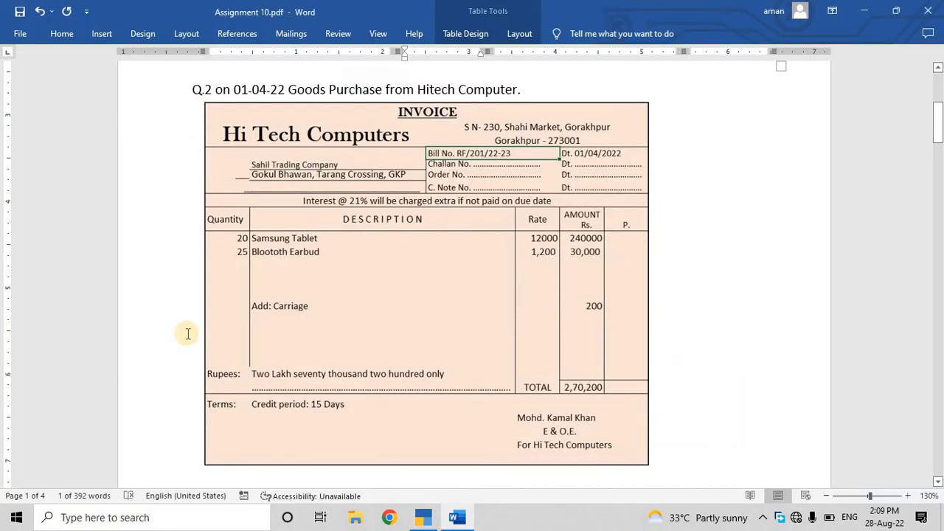
pyautogui.scroll(-7, 188, 334)
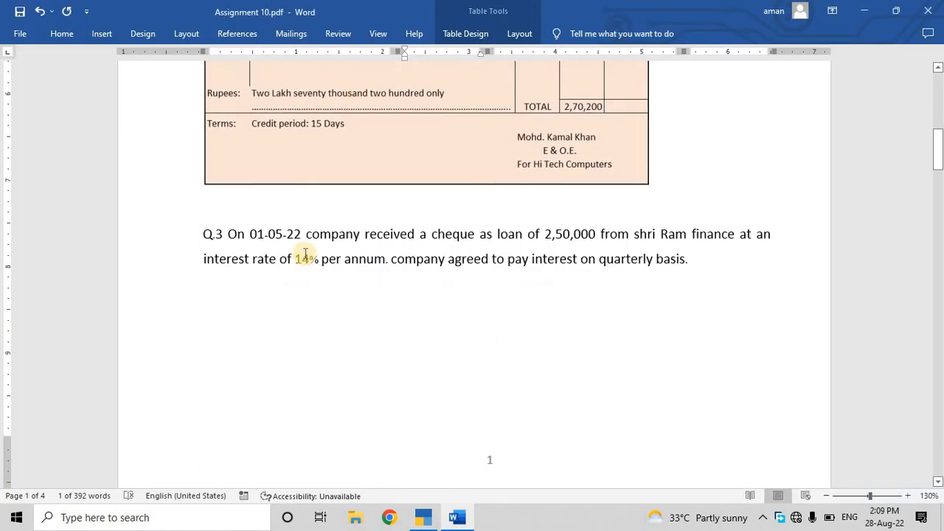
pyautogui.scroll(-6, 228, 264)
pyautogui.scroll(3, 230, 264)
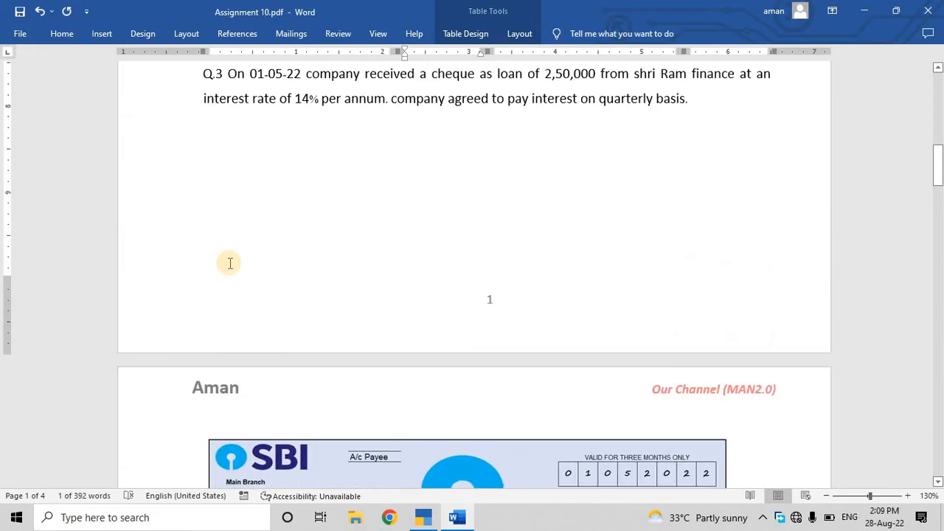
pyautogui.scroll(2, 228, 263)
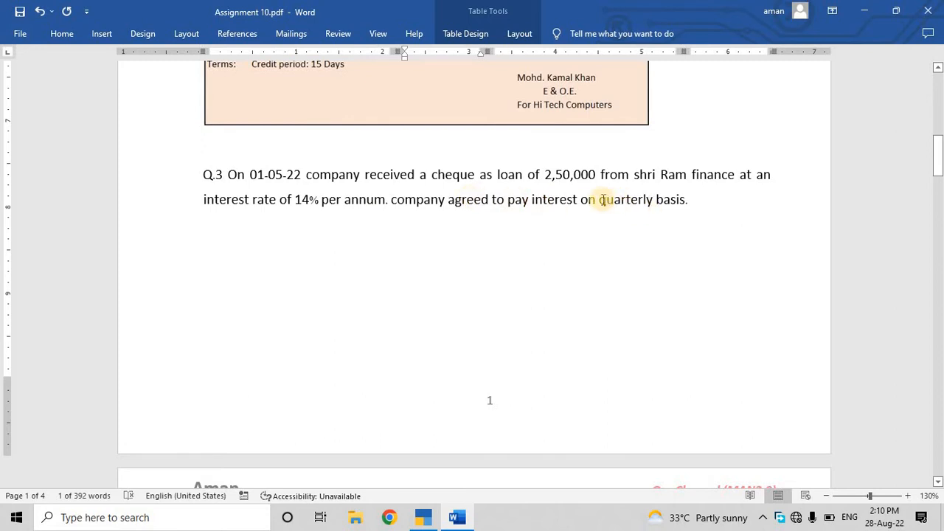
pyautogui.moveTo(601, 199); pyautogui.dragTo(627, 200)
# - Switch back to TallyPrime and start a Receipt voucher dated 1-May-22, checking the date in the Word assignment
pyautogui.hotkey('alt', 'Tab')
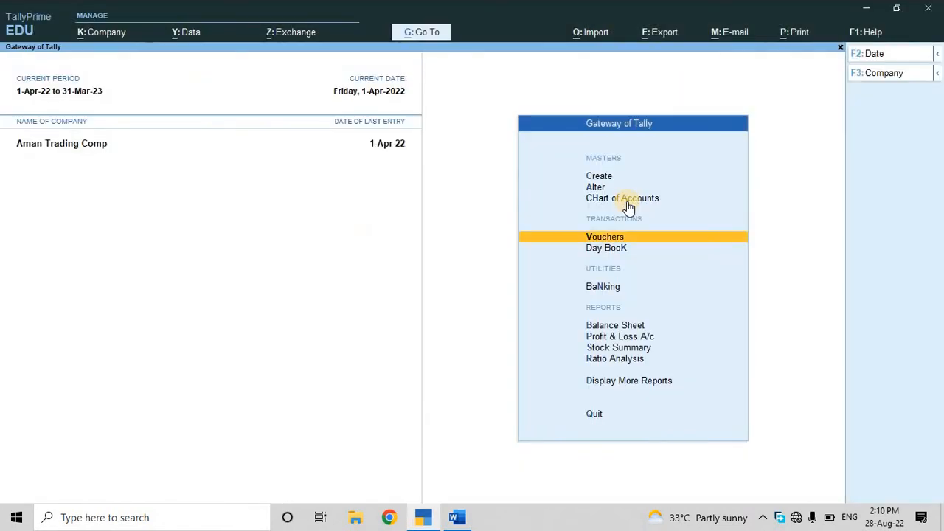
pyautogui.press('Return')
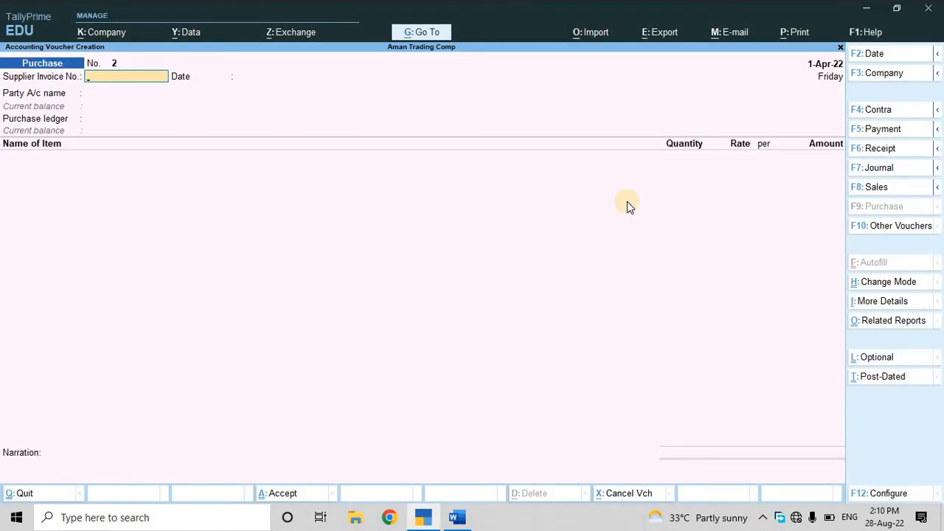
pyautogui.press('F6')
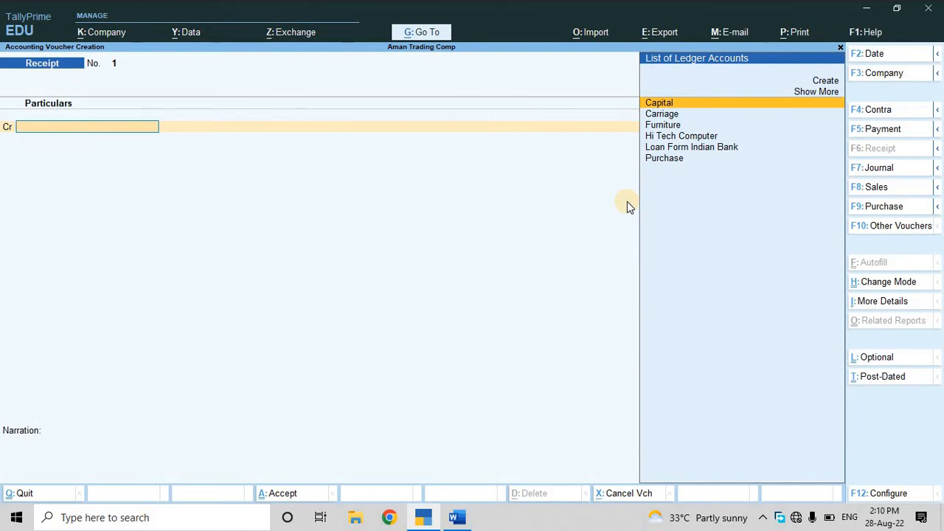
pyautogui.press('F2')
pyautogui.hotkey('alt', 'Tab')
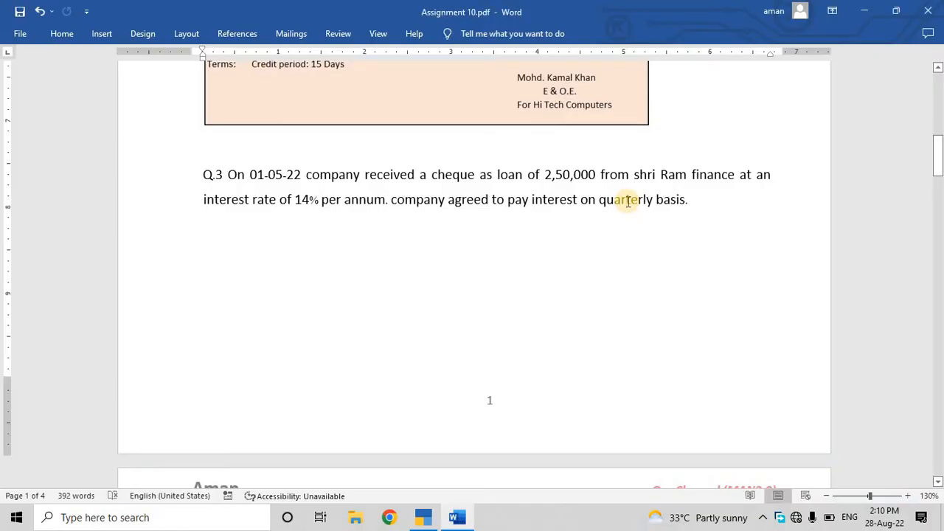
pyautogui.hotkey('alt', 'Tab')
pyautogui.write('1-8')
pyautogui.press('Return')
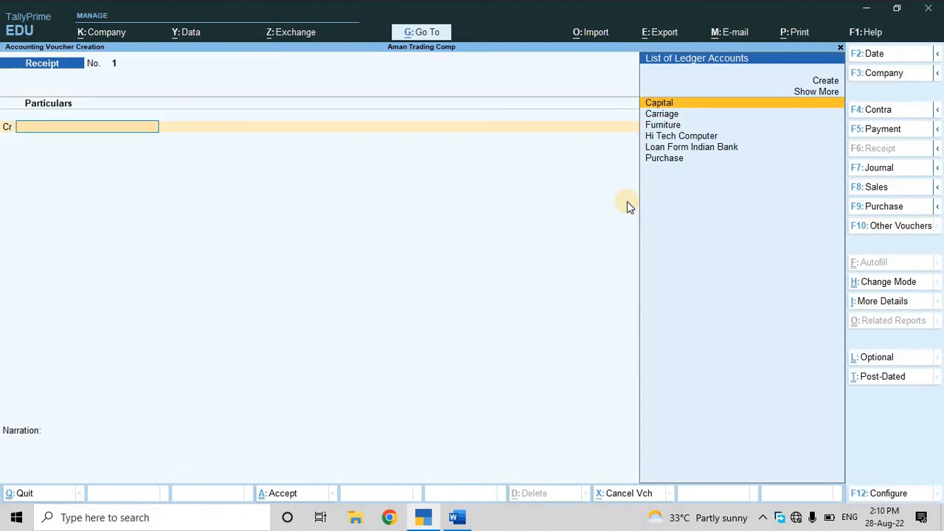
# - Start a new ledger named Loan Form Shree Ram Finance and place it under Unsecured Loans
pyautogui.hotkey('alt', 'c')
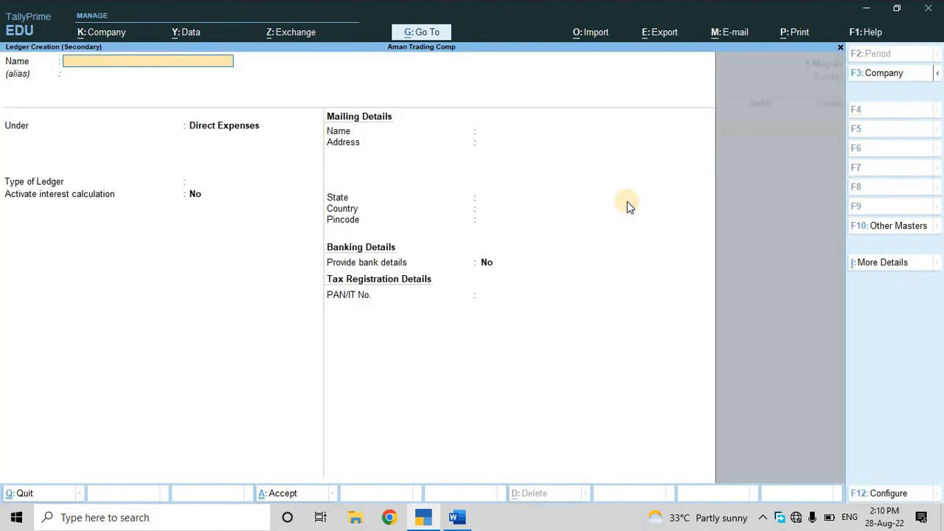
pyautogui.write('Loan Form Shree Ram fina')
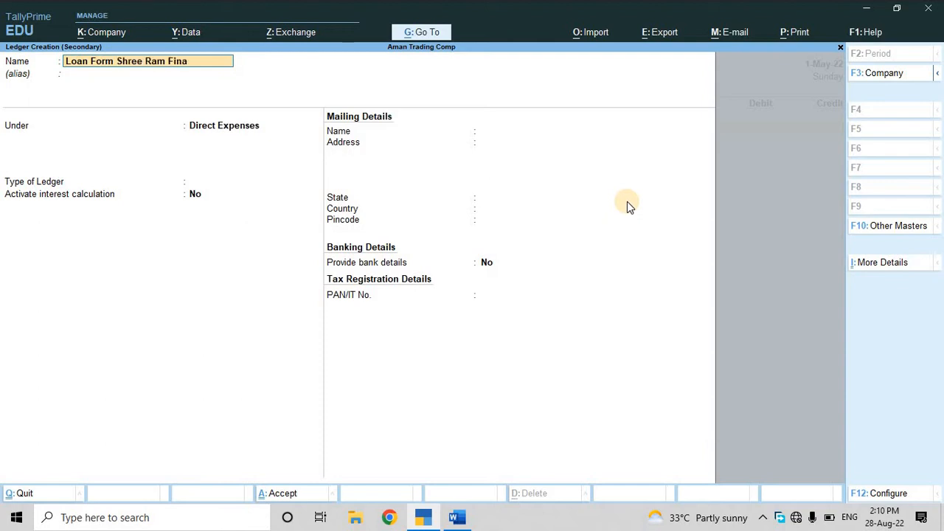
pyautogui.write('nce')
pyautogui.press('Return')
pyautogui.press('Return')
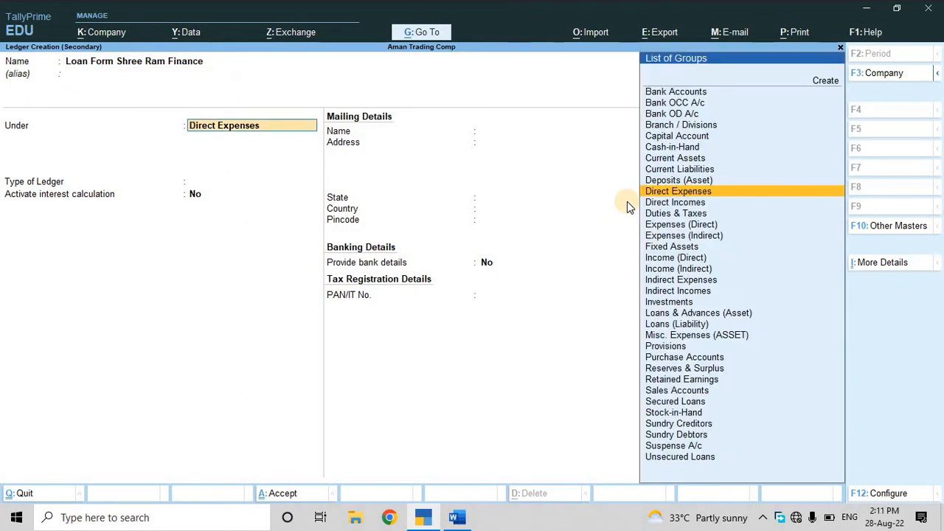
pyautogui.write('Un')
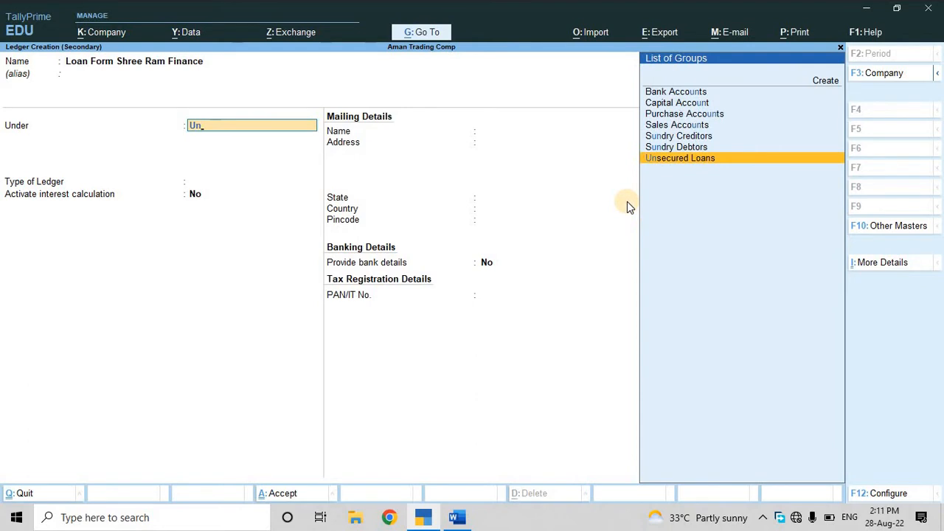
pyautogui.press('Return')
pyautogui.press('Return')
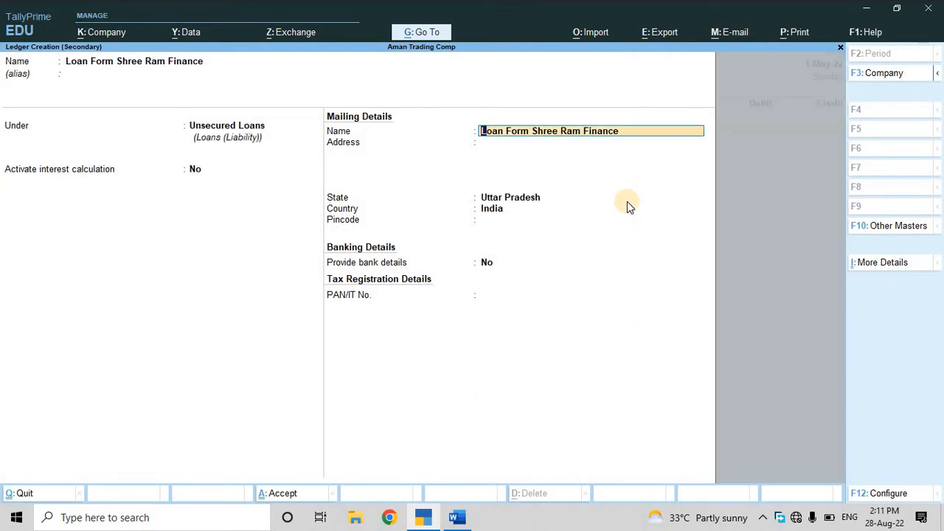
# - Activate interest calculation for the loan ledger, leaving the transaction date excluded for both added and deducted amounts
pyautogui.press('BackSpace')
pyautogui.press('BackSpace')
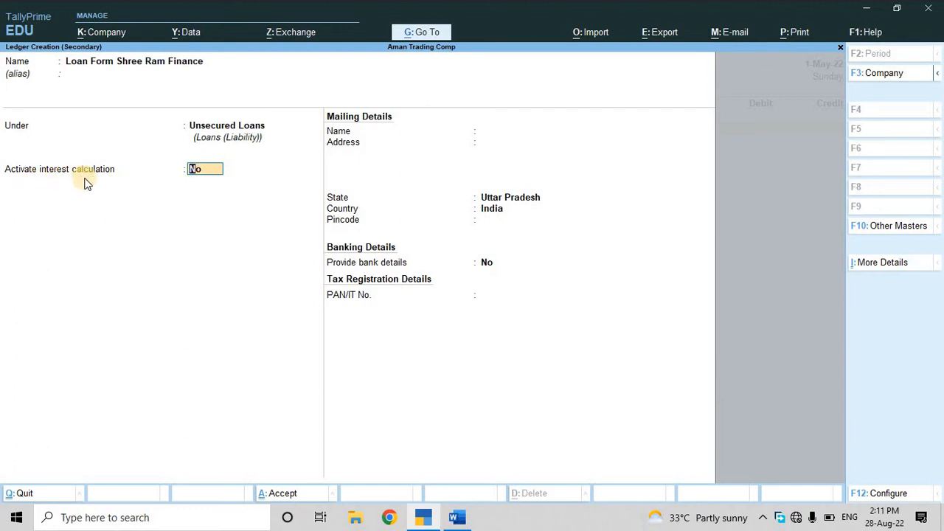
pyautogui.write('y')
pyautogui.press('Return')
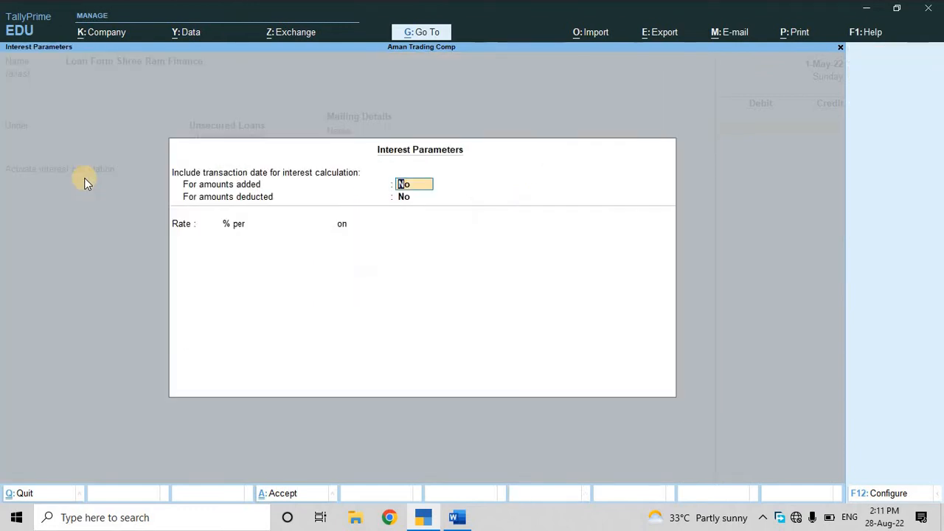
pyautogui.press('Return')
pyautogui.press('Return')
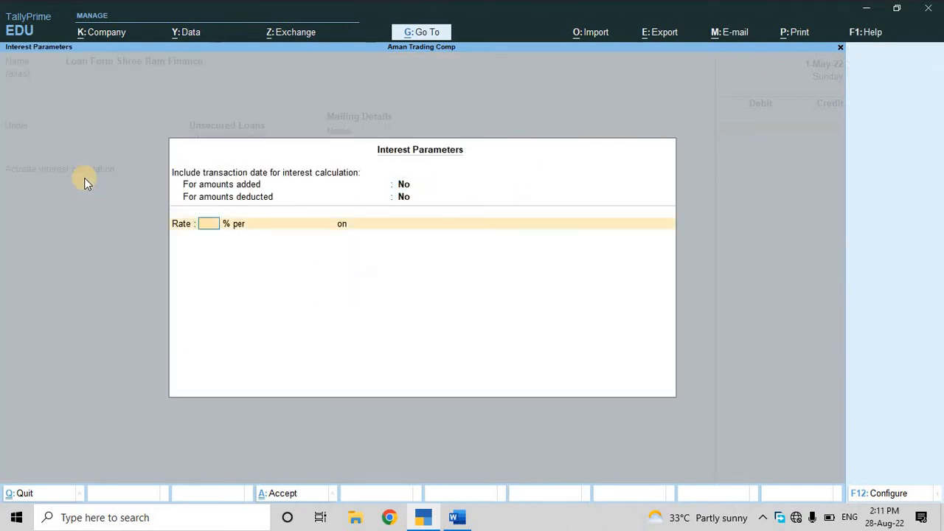
# - Set the interest rate from question 3, 14% per Calendar Year, on Credit Balances Only
pyautogui.hotkey('alt', 'Tab')
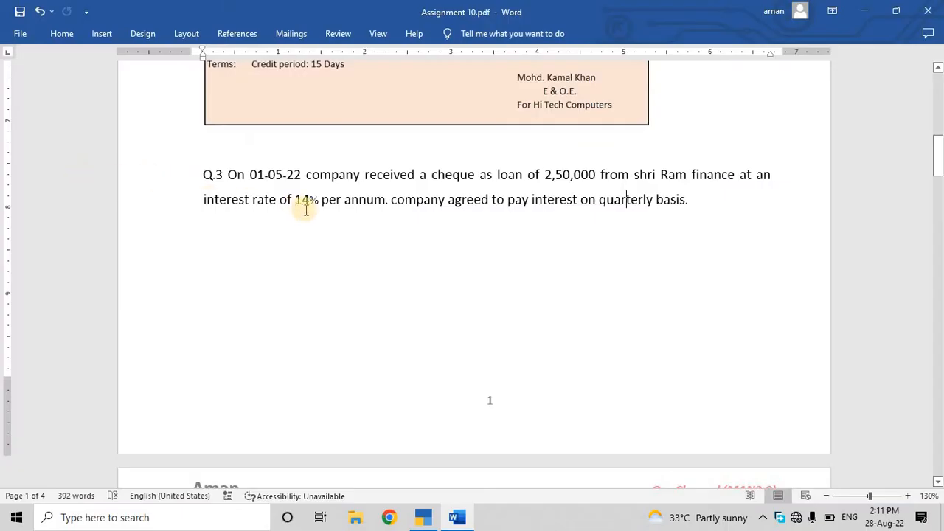
pyautogui.hotkey('alt', 'Tab')
pyautogui.write('14')
pyautogui.press('Return')
pyautogui.press('Down')
pyautogui.press('Down')
pyautogui.press('Down')
pyautogui.press('Return')
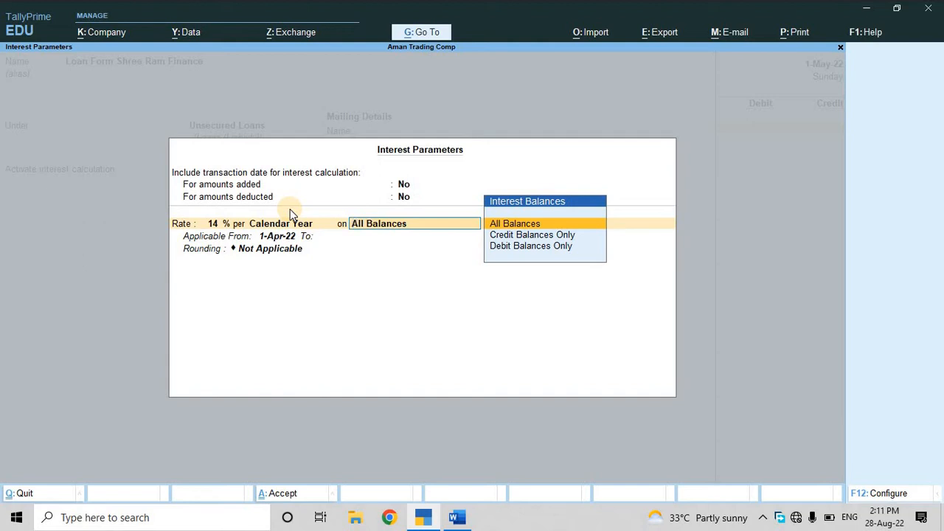
pyautogui.press('Down')
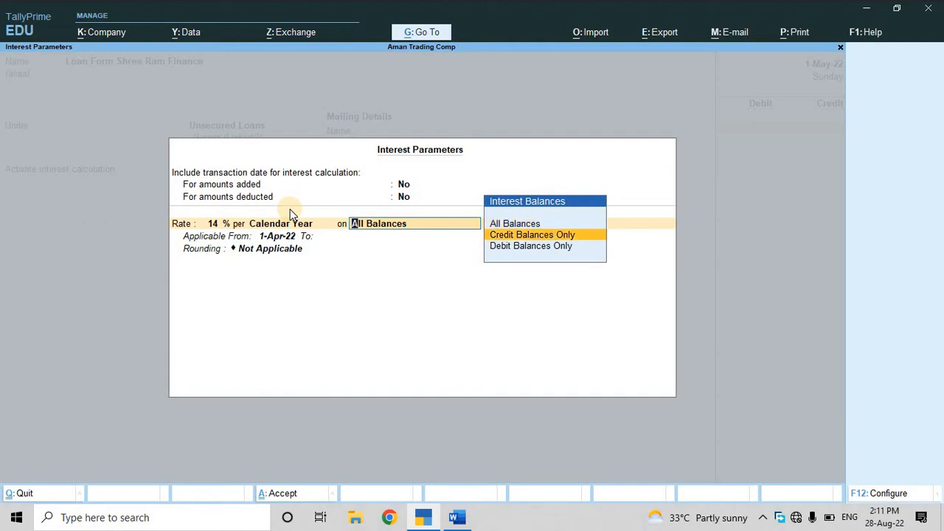
pyautogui.press('Return')
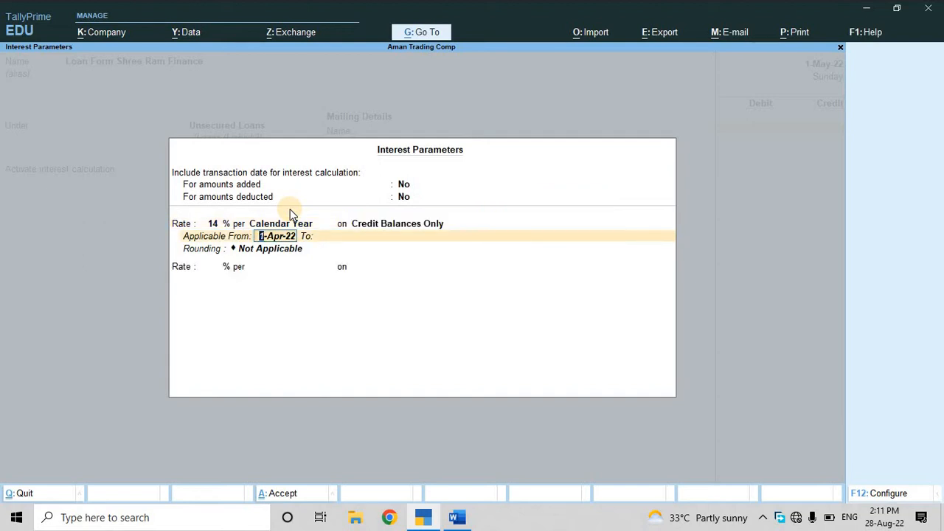
# - Apply the interest from 1-Apr-22 with no end date and rounding Not Applicable, and save the ledger without an address
pyautogui.press('Return')
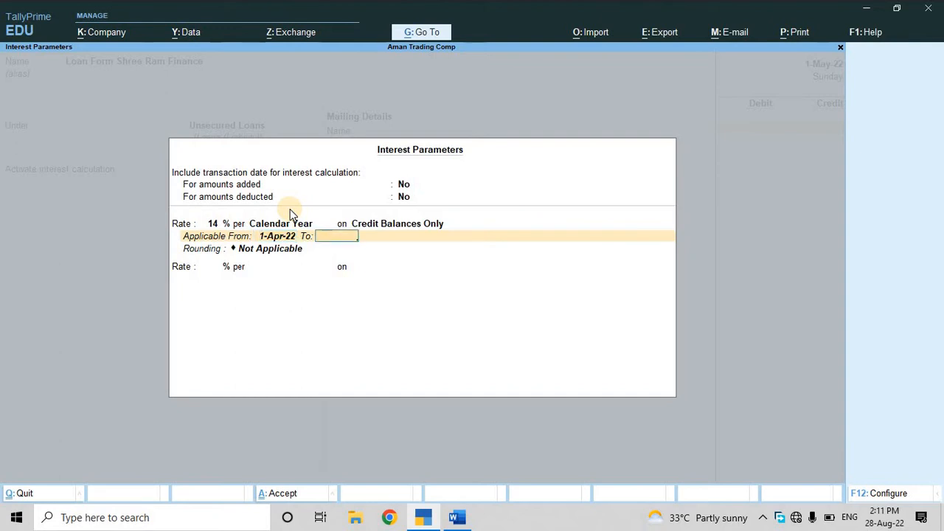
pyautogui.press('Return')
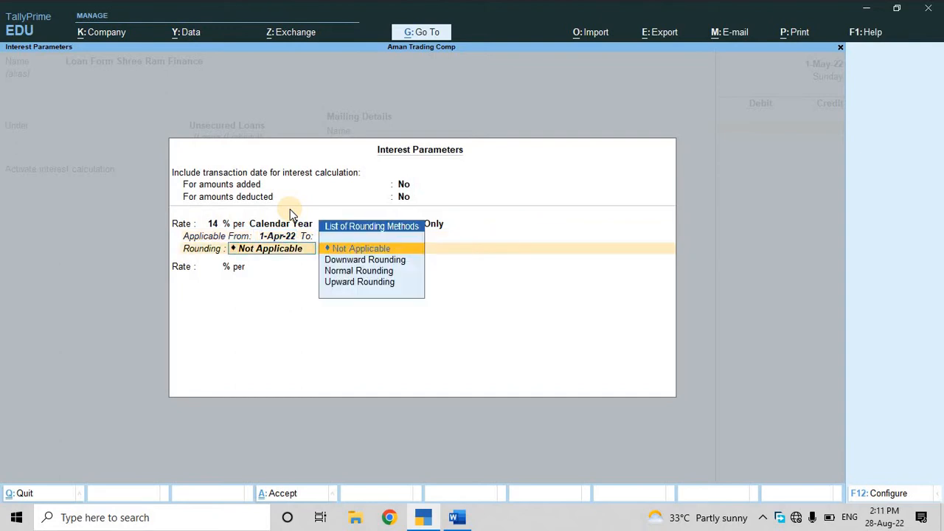
pyautogui.press('Down')
pyautogui.press('Down')
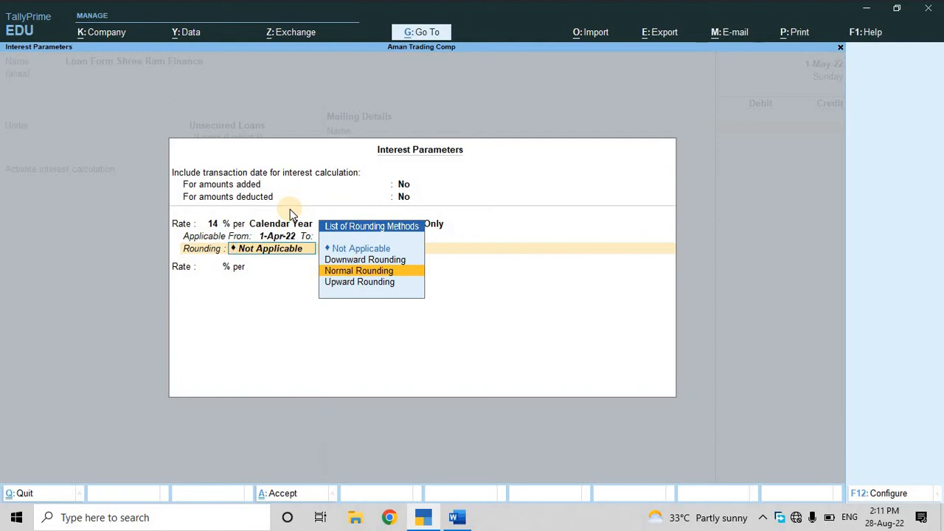
pyautogui.press('Up')
pyautogui.press('Up')
pyautogui.press('Return')
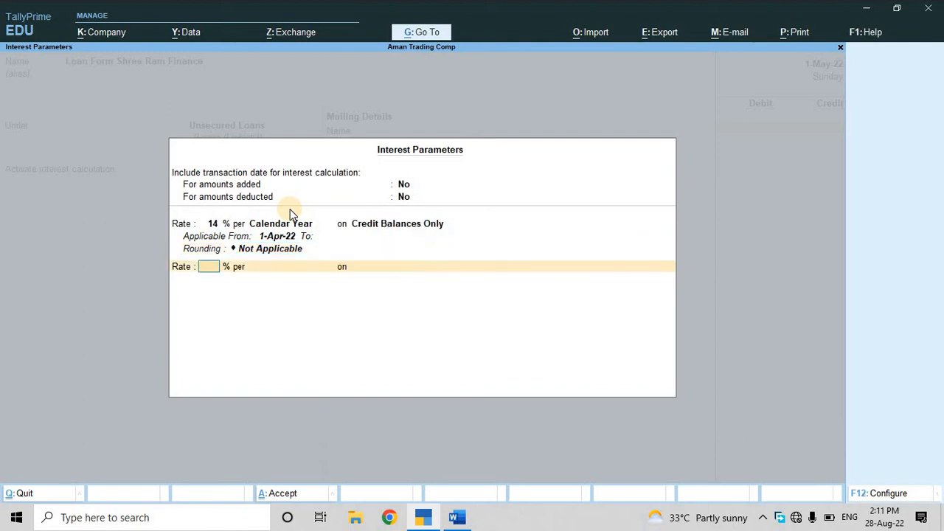
pyautogui.press('Return')
pyautogui.press('Return')
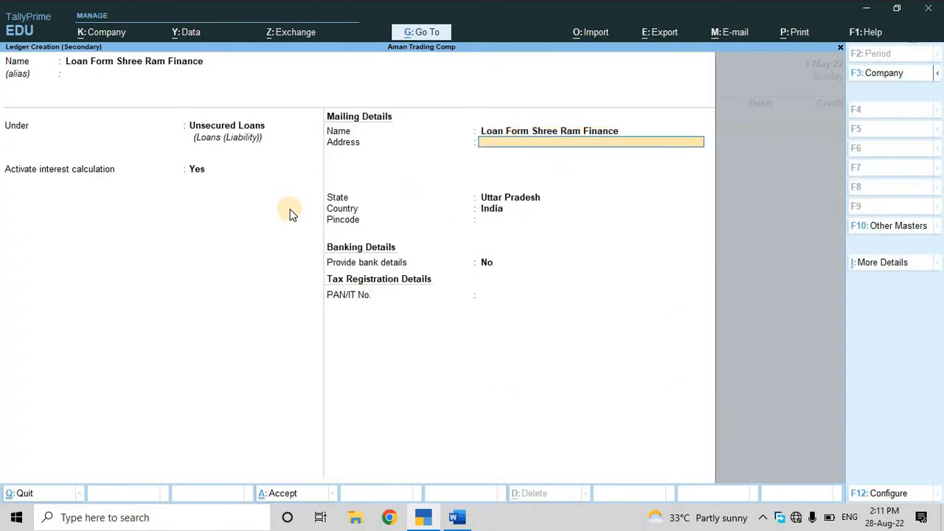
pyautogui.press('Return')
pyautogui.hotkey('ctrl', 'a')
# - Credit Loan Form Shree Ram Finance with 2,50,000 and select HDFC Bank as the debit ledger
pyautogui.press('Return')
pyautogui.write('2,50,000')
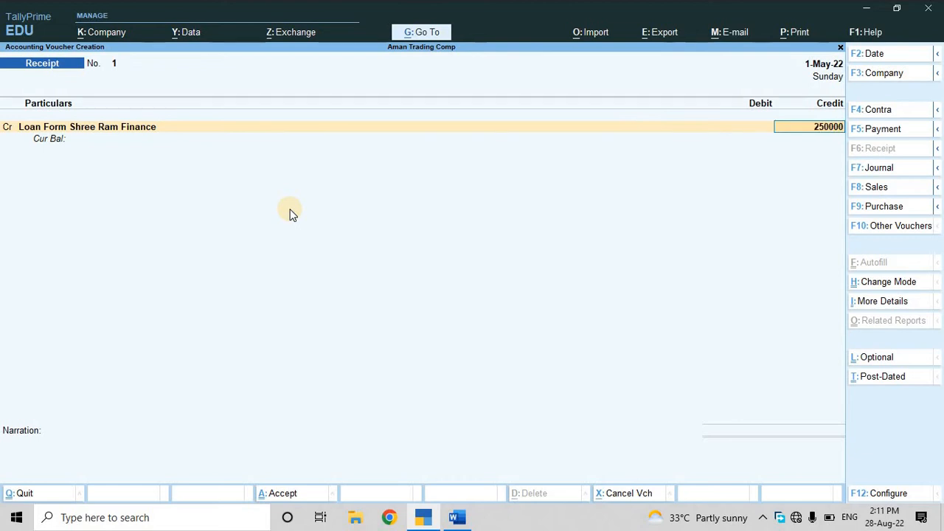
pyautogui.press('Return')
pyautogui.press('Return')
pyautogui.press('Down')
pyautogui.press('Down')
pyautogui.press('Down')
pyautogui.press('Down')
pyautogui.press('Return')
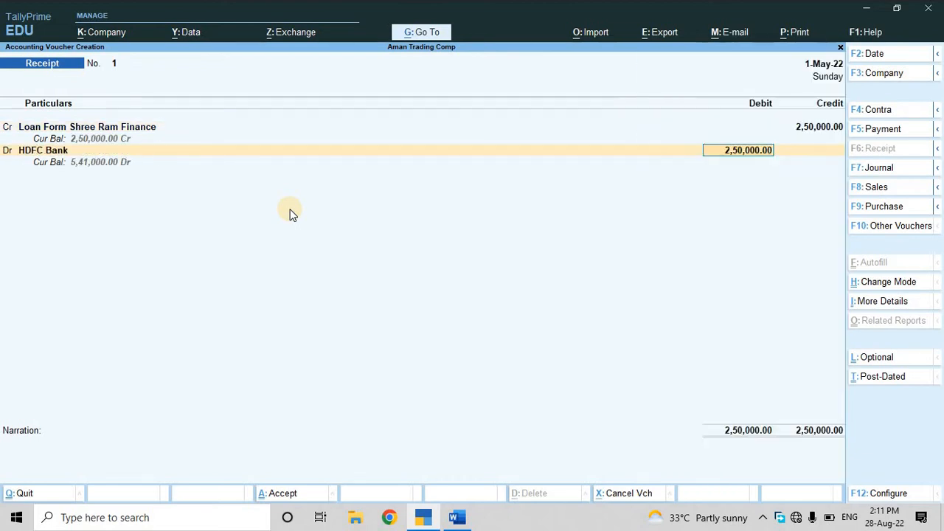
# - Accept the 2,50,000 HDFC Bank debit as Cheque/DD and enter instrument number 113101 from the assignment's cheque, dated 1-May-22
pyautogui.press('Return')
pyautogui.press('Return')
pyautogui.press('Return')
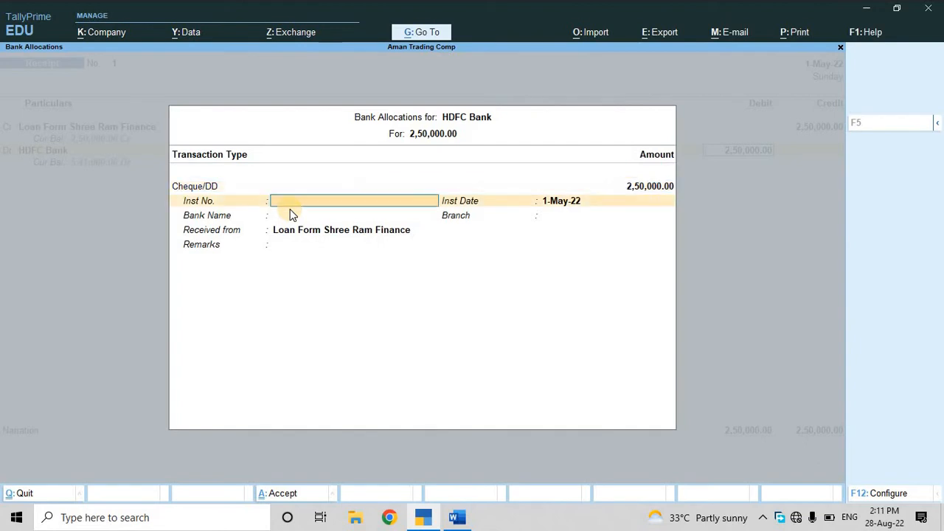
pyautogui.hotkey('alt', 'Tab')
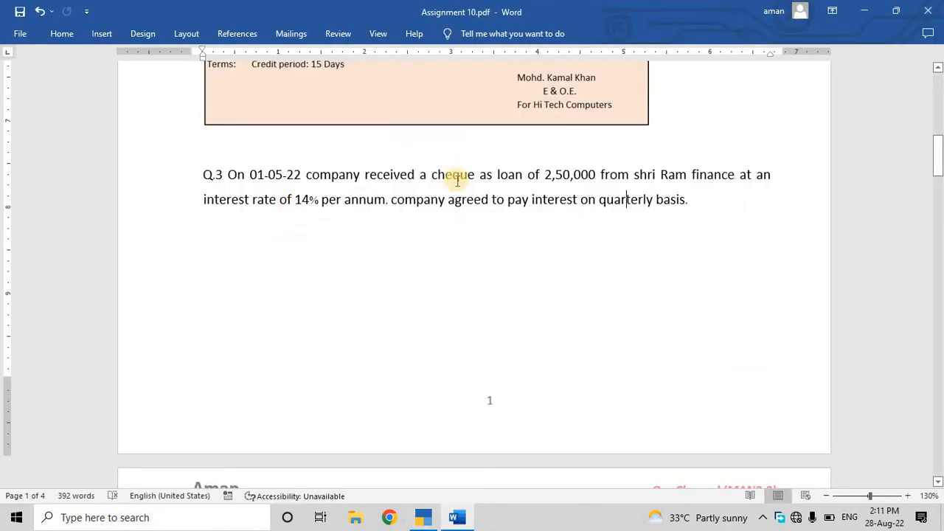
pyautogui.scroll(-5, 457, 179)
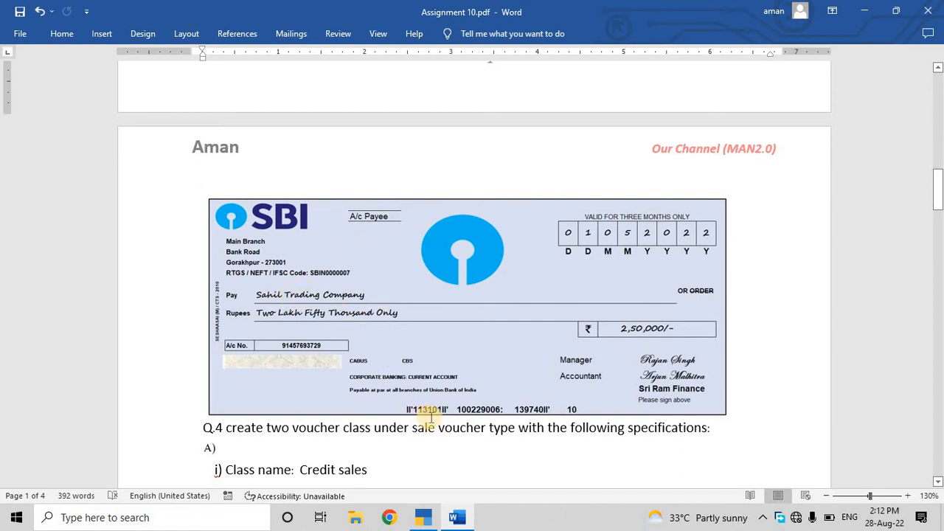
pyautogui.hotkey('alt', 'Tab')
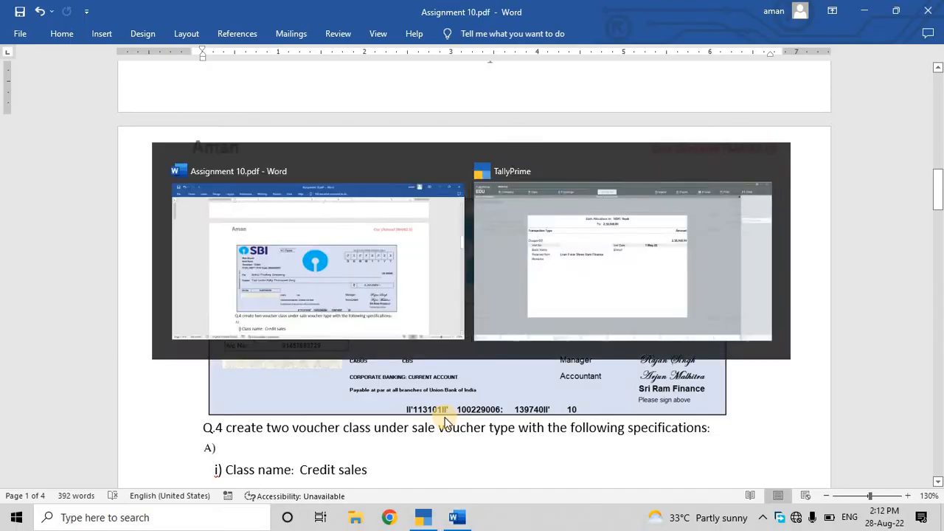
pyautogui.press('Return')
pyautogui.press('Return')
# - Specify SBI as the cheque's bank name and leave the branch blank
pyautogui.press('Down')
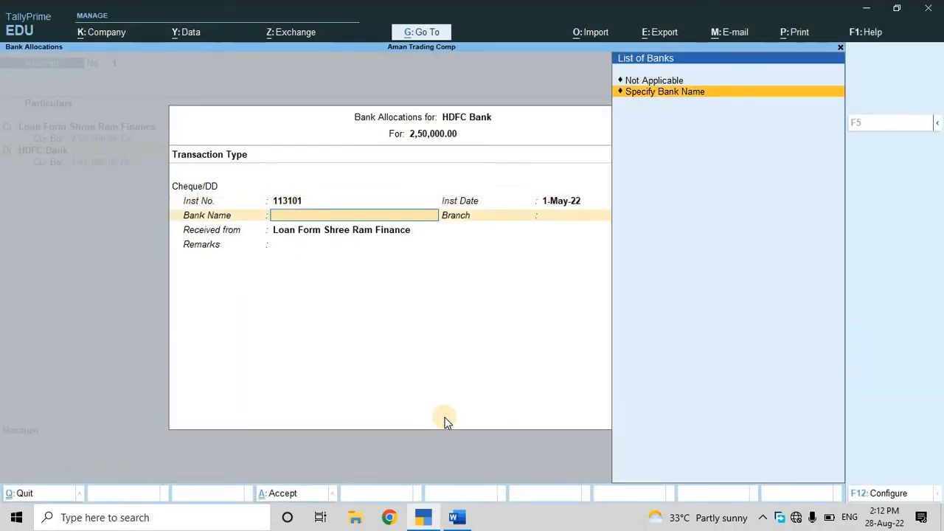
pyautogui.press('Return')
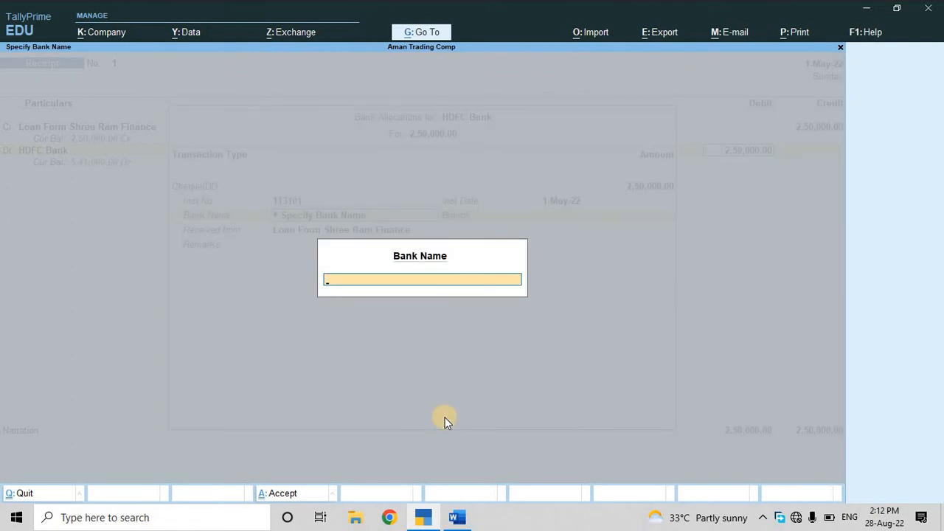
pyautogui.write('SBI')
pyautogui.press('Return')
pyautogui.press('Return')
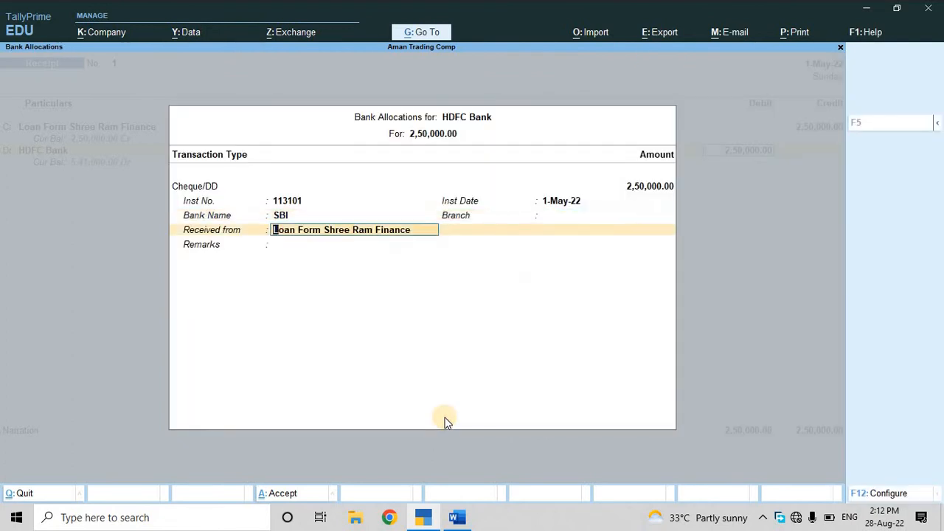
# - Shorten the received-from name to Shree Ram Finance and finish the bank allocation without remarks
pyautogui.press('Delete')
pyautogui.press('Delete')
pyautogui.press('Delete')
pyautogui.press('Delete')
pyautogui.press('Delete')
pyautogui.press('Delete')
pyautogui.press('Delete')
pyautogui.press('Delete')
pyautogui.press('Delete')
pyautogui.press('Delete')
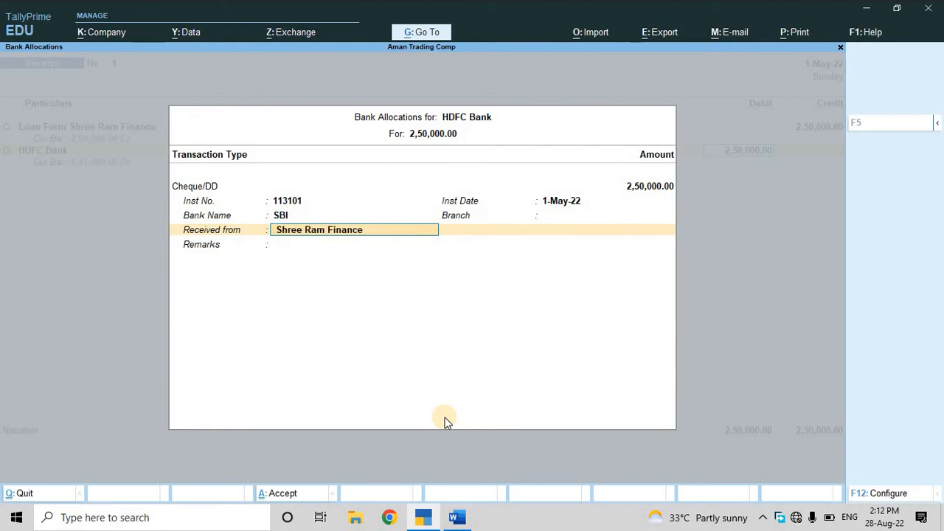
pyautogui.press('Return')
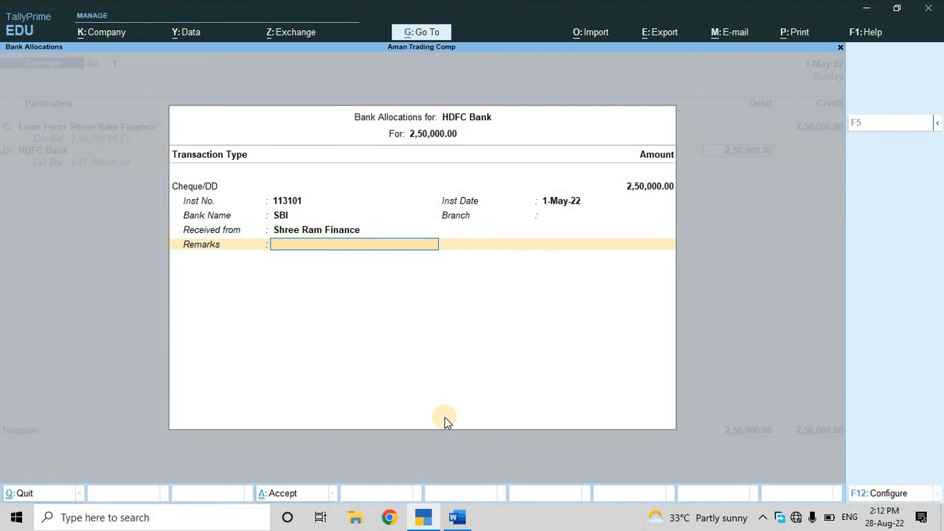
pyautogui.press('Return')
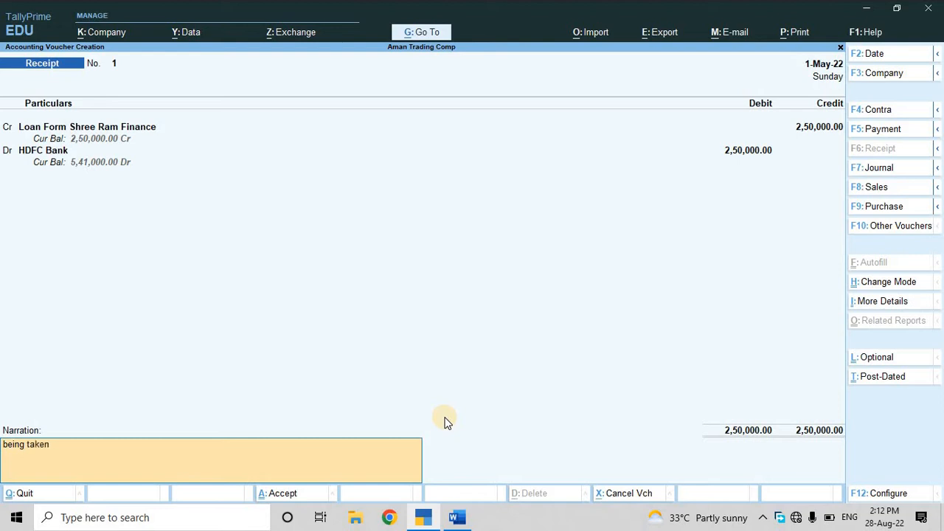
# - Add the narration "being taken loan form shree ram finance on 14% inst. rate", save the receipt voucher and return to the Gateway of Tally
pyautogui.write('being taken loan form shree ram finance on 14% inst. r')
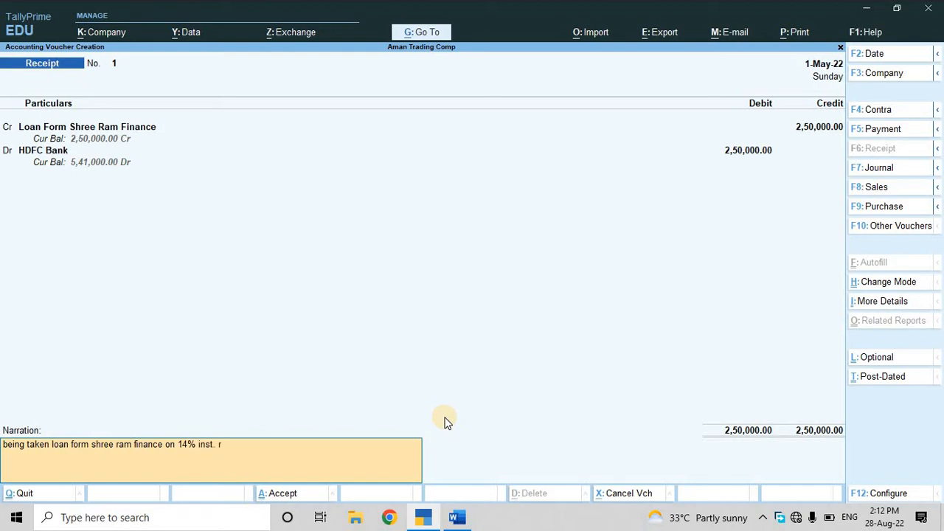
pyautogui.press('Return')
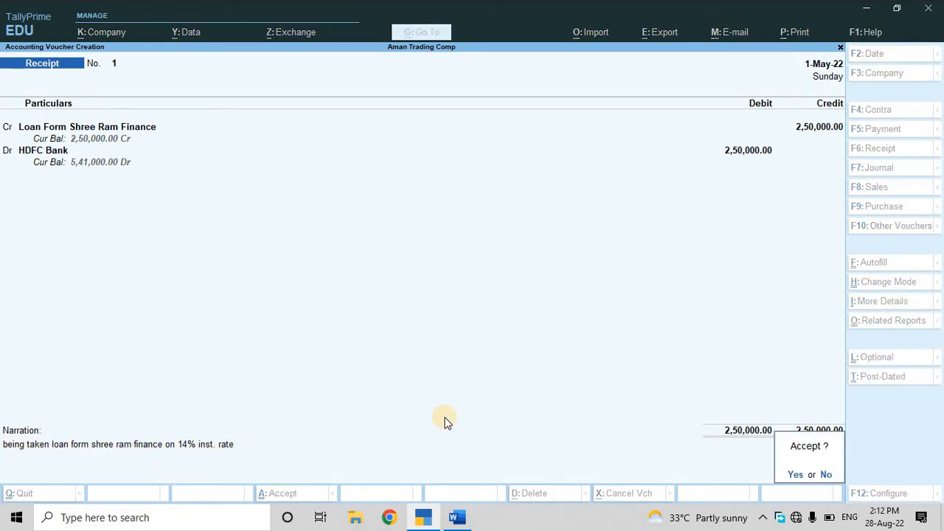
pyautogui.press('Return')
pyautogui.press('Escape')
pyautogui.press('Return')
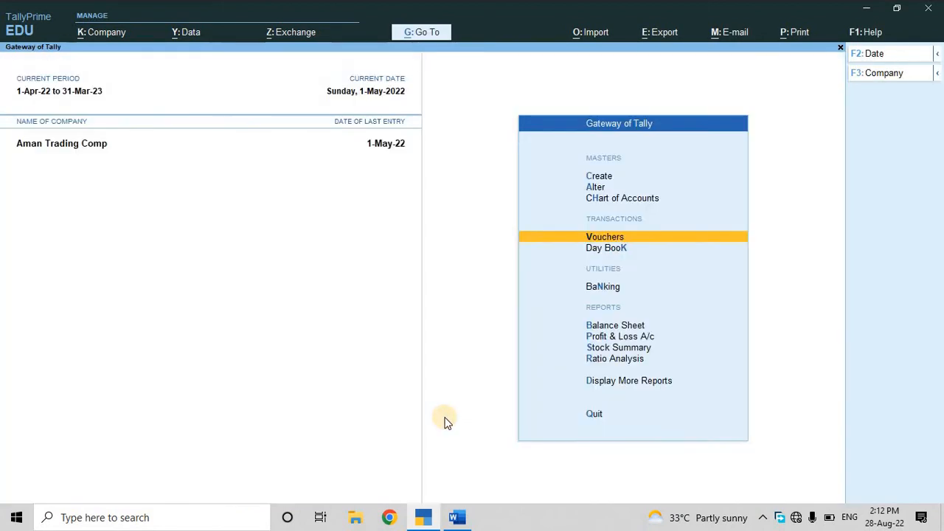
# - Switch to the assignment in Word and insert a blank line between the cheque image and question 4
pyautogui.hotkey('alt', 'Tab')
pyautogui.scroll(-5, 446, 417)
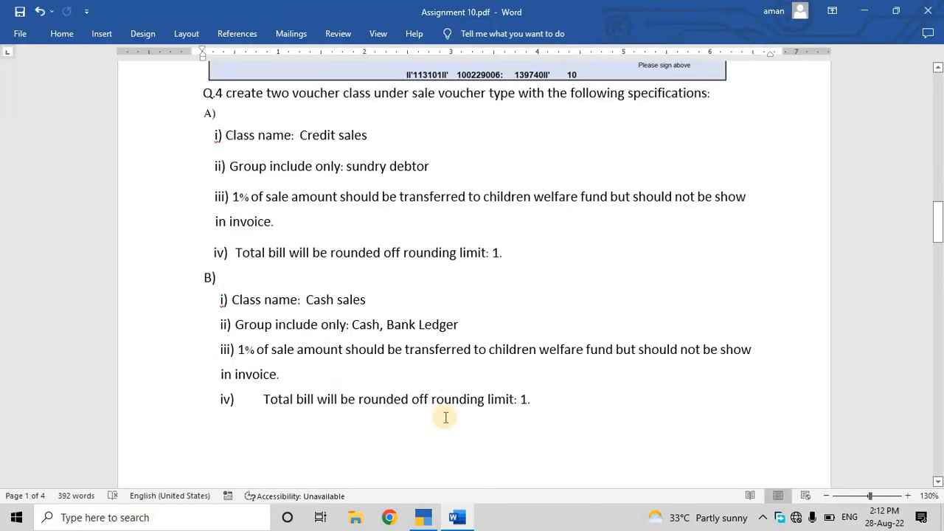
pyautogui.scroll(1, 446, 417)
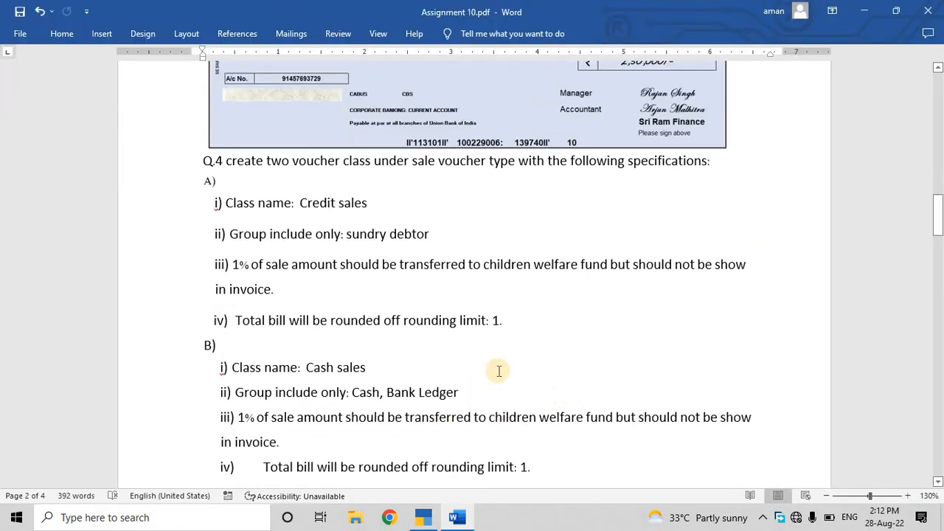
pyautogui.click(196, 155)
pyautogui.press('Return')
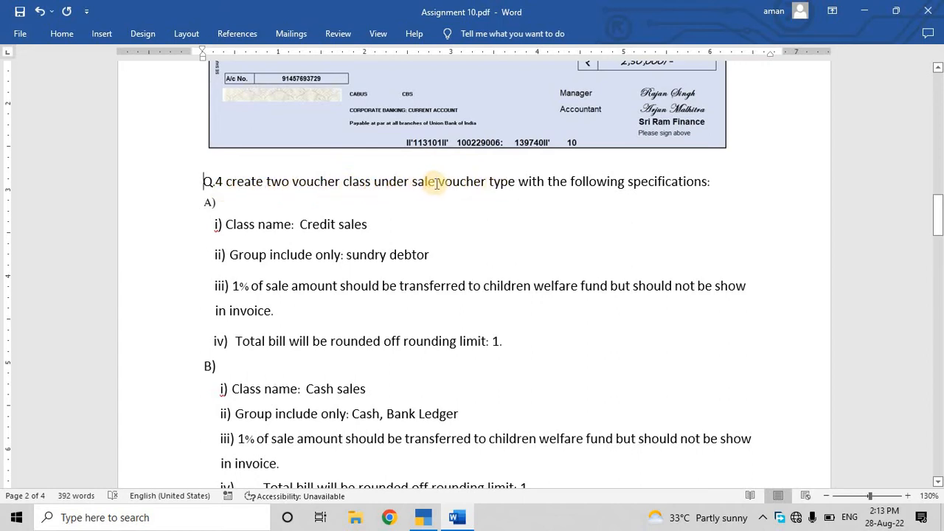
# - Read question 4's voucher type, included group, 1% welfare fund transfer and rounding requirements for the Credit sales class
pyautogui.moveTo(416, 181); pyautogui.dragTo(483, 181)
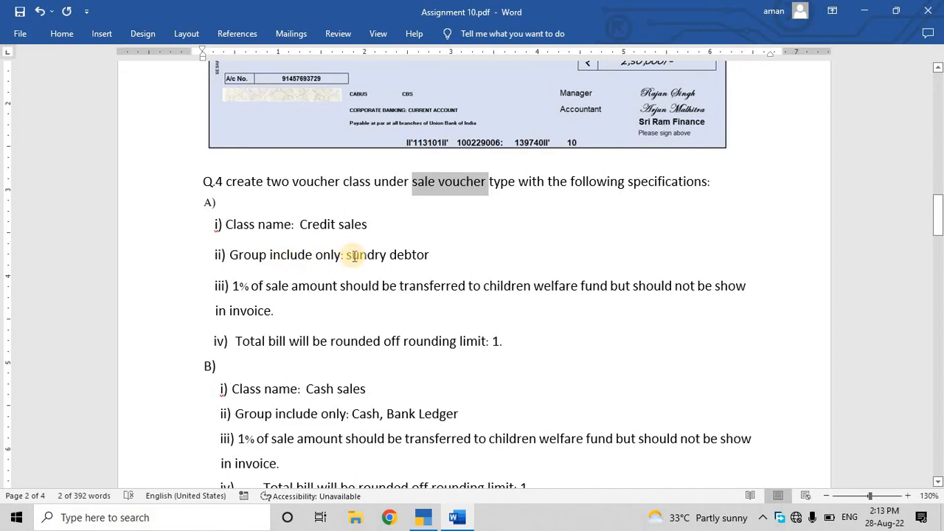
pyautogui.moveTo(346, 255); pyautogui.dragTo(431, 257)
pyautogui.click(331, 265)
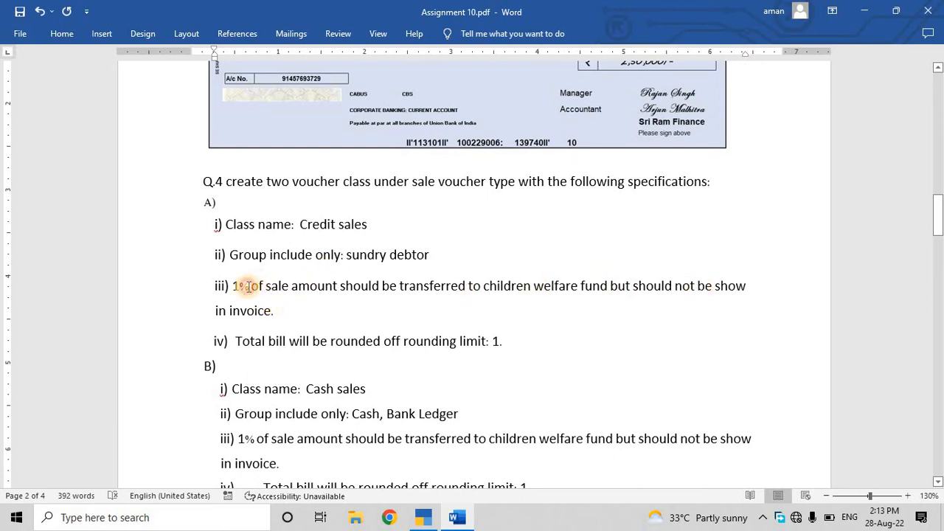
pyautogui.moveTo(249, 286); pyautogui.dragTo(289, 286)
pyautogui.click(293, 286)
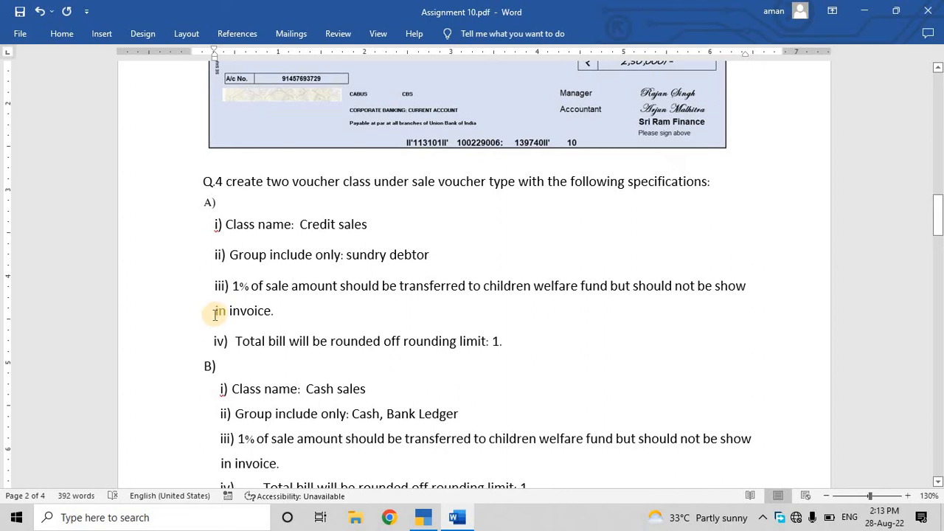
pyautogui.moveTo(215, 313); pyautogui.dragTo(287, 308)
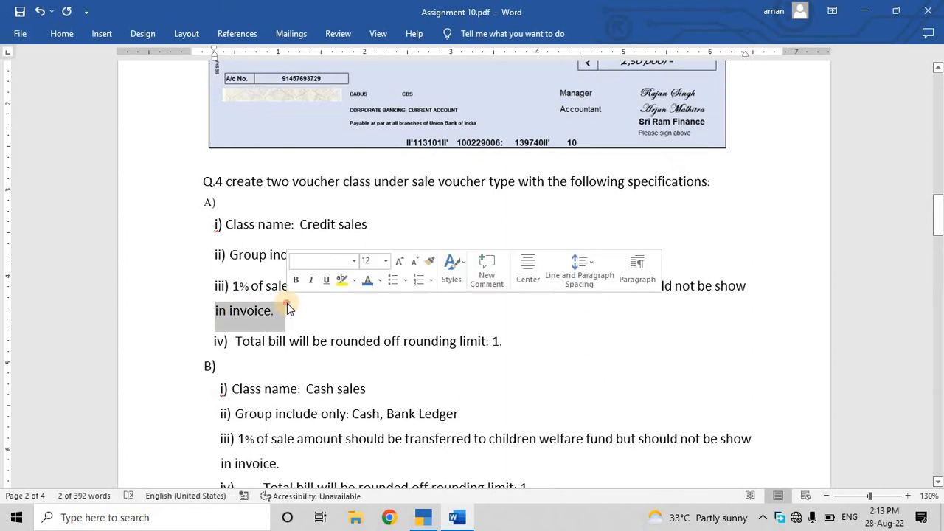
pyautogui.click(287, 308)
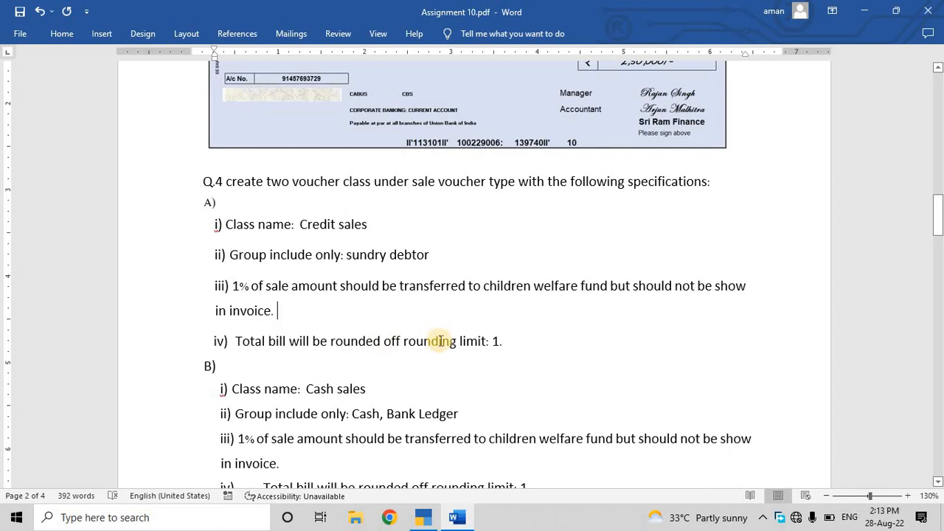
# - Switch back to TallyPrime and open the Sales voucher type for alteration
pyautogui.hotkey('alt', 'Tab')
pyautogui.press('Up')
pyautogui.press('Up')
pyautogui.press('Up')
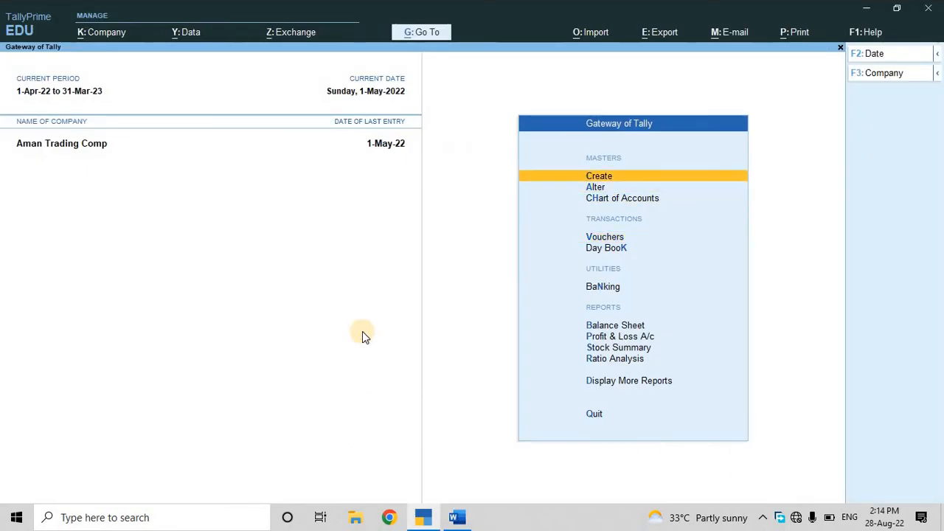
pyautogui.press('Down')
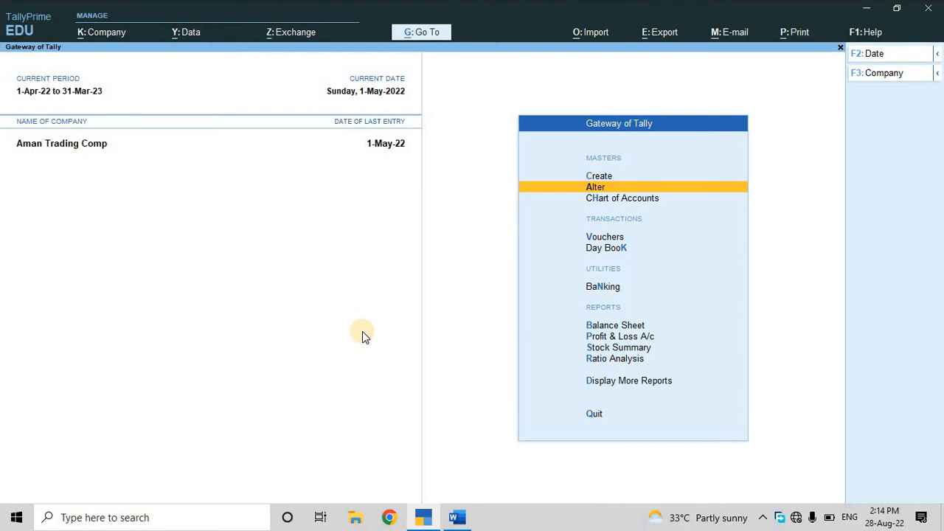
pyautogui.hotkey('alt', 'Tab')
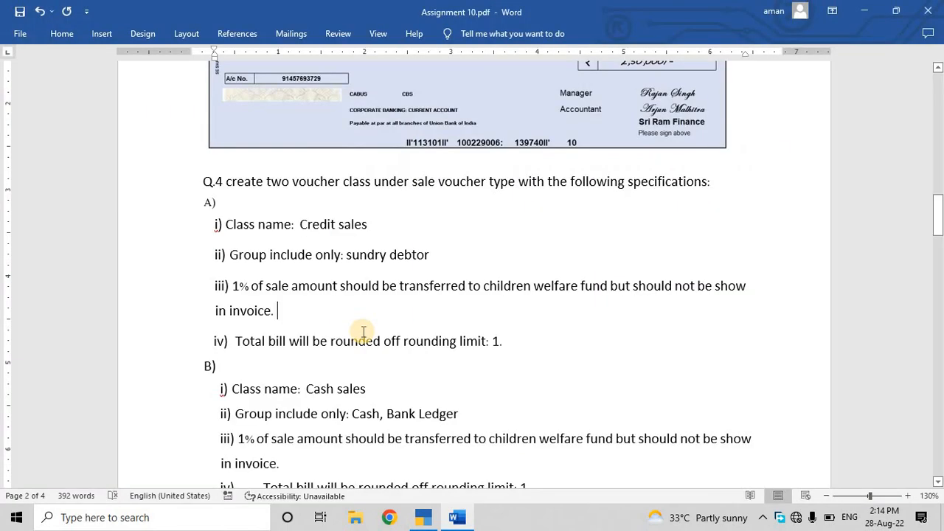
pyautogui.hotkey('alt', 'Tab')
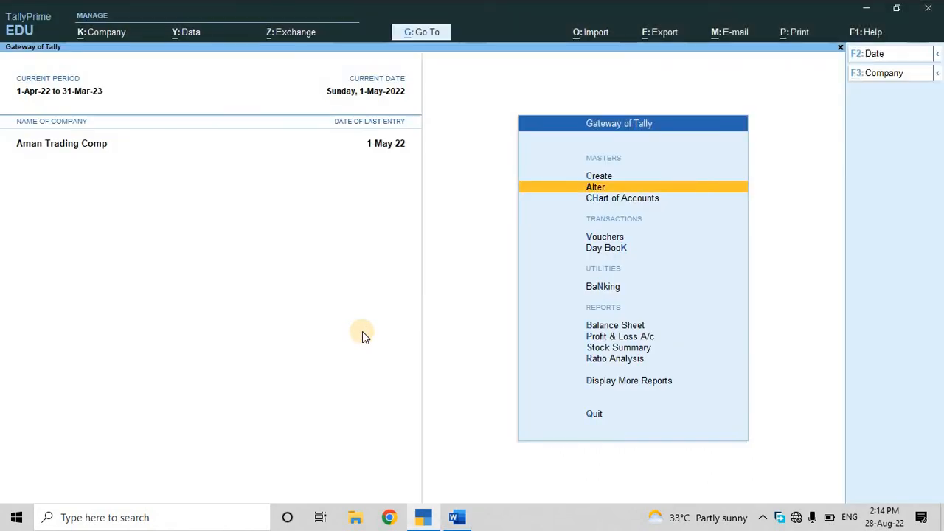
pyautogui.press('Return')
pyautogui.press('Down')
pyautogui.press('Down')
pyautogui.press('Down')
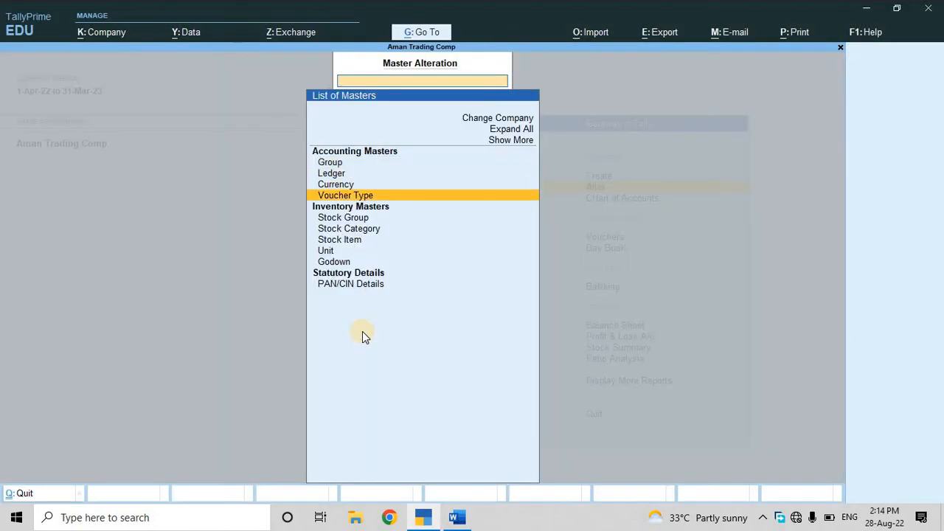
pyautogui.press('Return')
pyautogui.write('Sa')
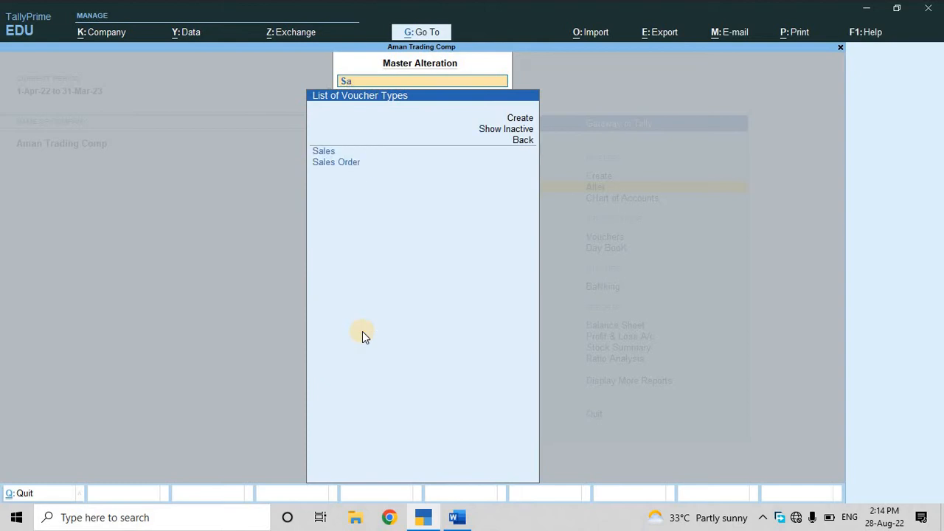
pyautogui.press('Return')
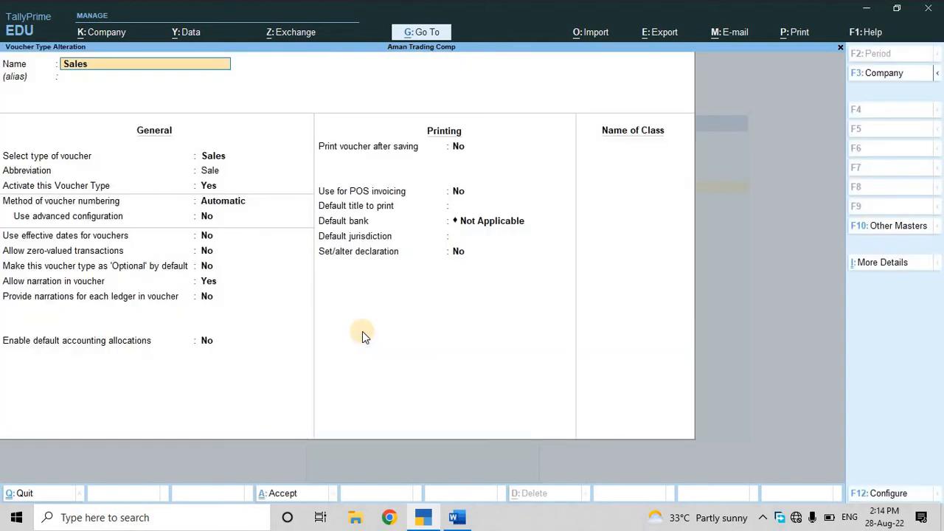
# - Keep the Sales voucher type's general and printing settings and add a class named Credit Sales
pyautogui.press('Return')
pyautogui.press('Return')
pyautogui.press('Return')
pyautogui.press('Return')
pyautogui.press('Return')
pyautogui.press('Return')
pyautogui.press('Return')
pyautogui.press('Return')
pyautogui.press('Return')
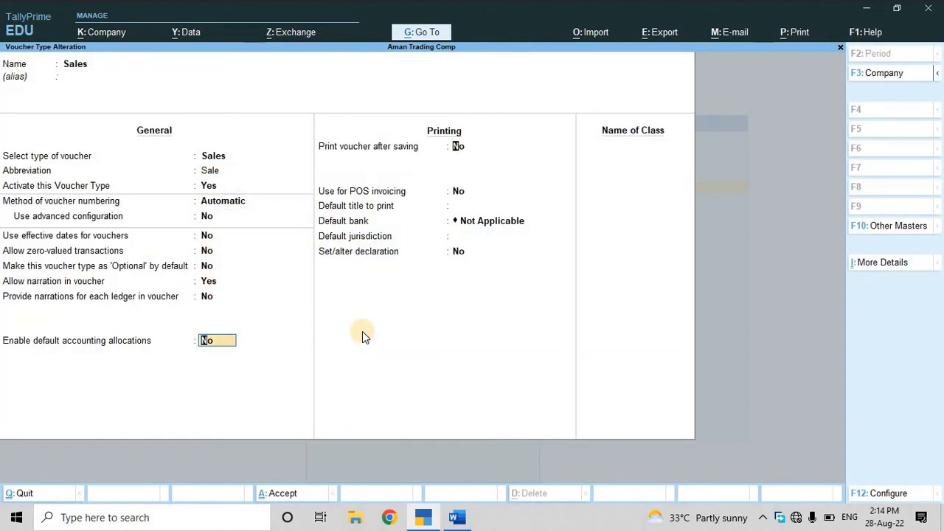
pyautogui.press('Return')
pyautogui.press('Return')
pyautogui.press('Return')
pyautogui.press('Return')
pyautogui.press('Return')
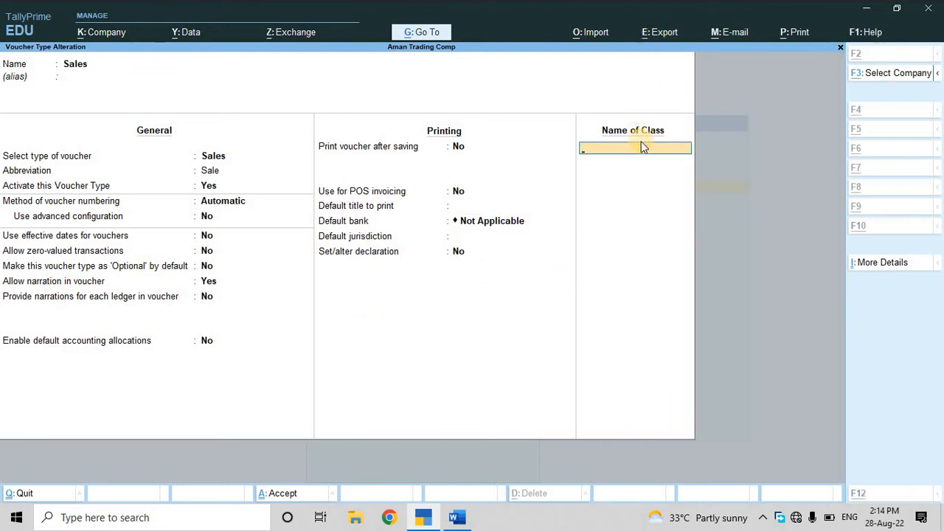
pyautogui.hotkey('alt', 'Tab')
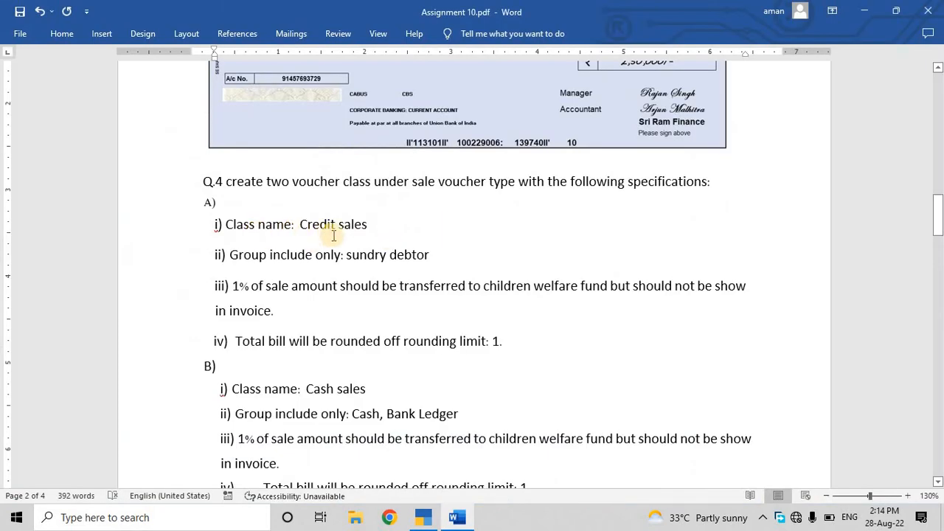
pyautogui.hotkey('alt', 'Tab')
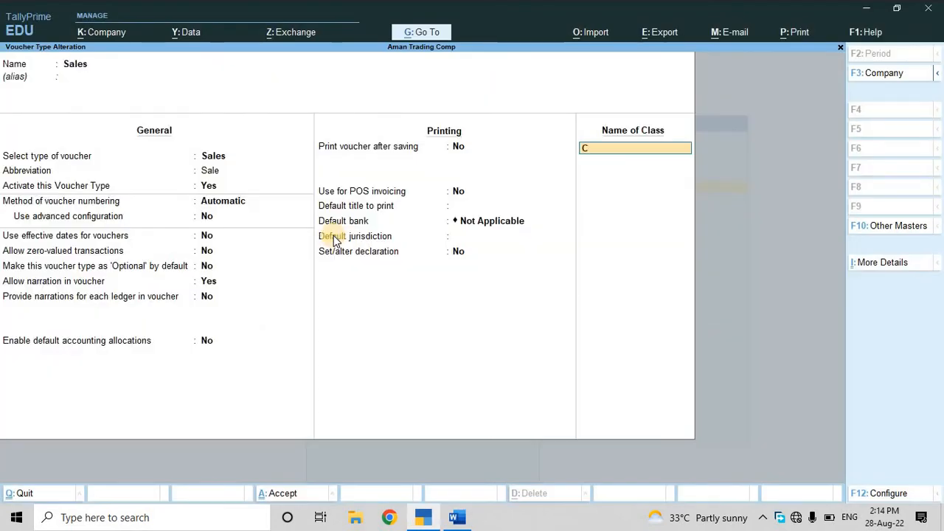
pyautogui.write('Sales')
pyautogui.press('Return')
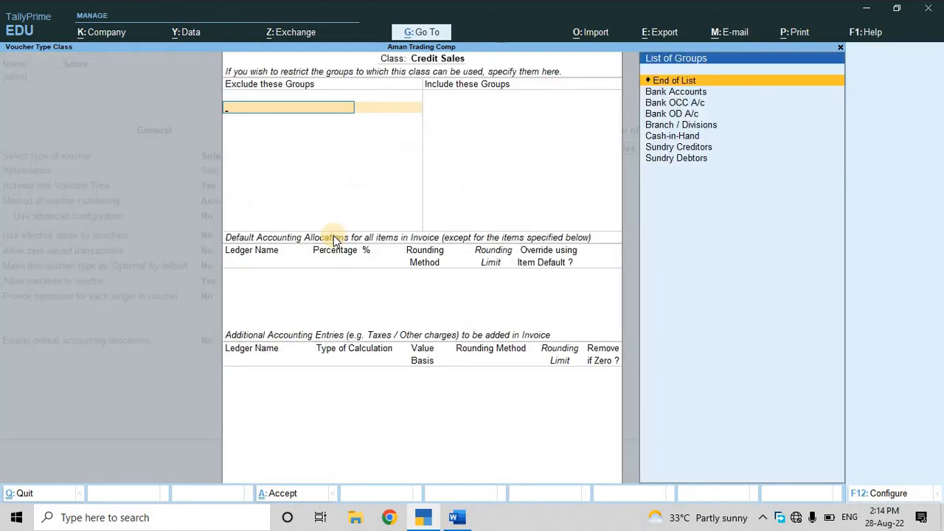
# - Exclude no groups from the Credit Sales class and include only Sundry Debtors, checking the group requirement in the Word assignment
pyautogui.press('Return')
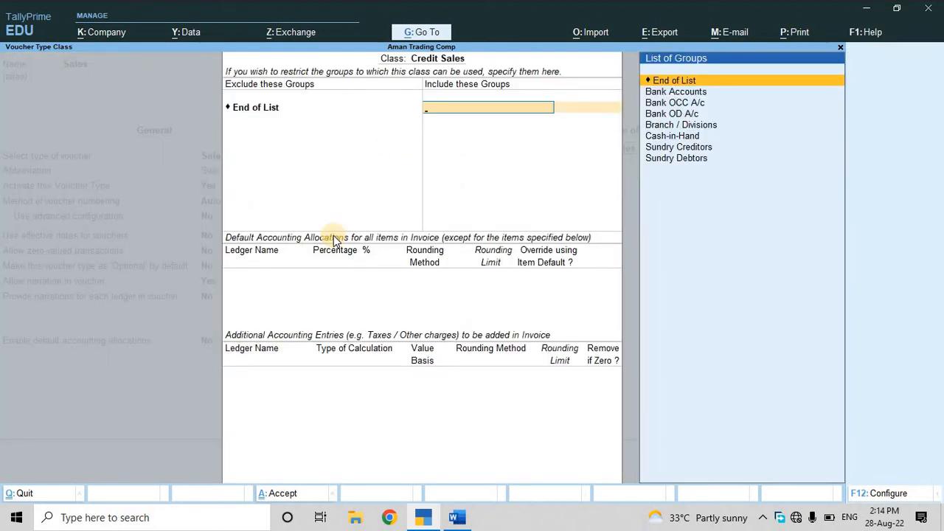
pyautogui.press('Down')
pyautogui.press('Down')
pyautogui.press('Down')
pyautogui.press('Down')
pyautogui.press('Down')
pyautogui.press('Down')
pyautogui.press('Down')
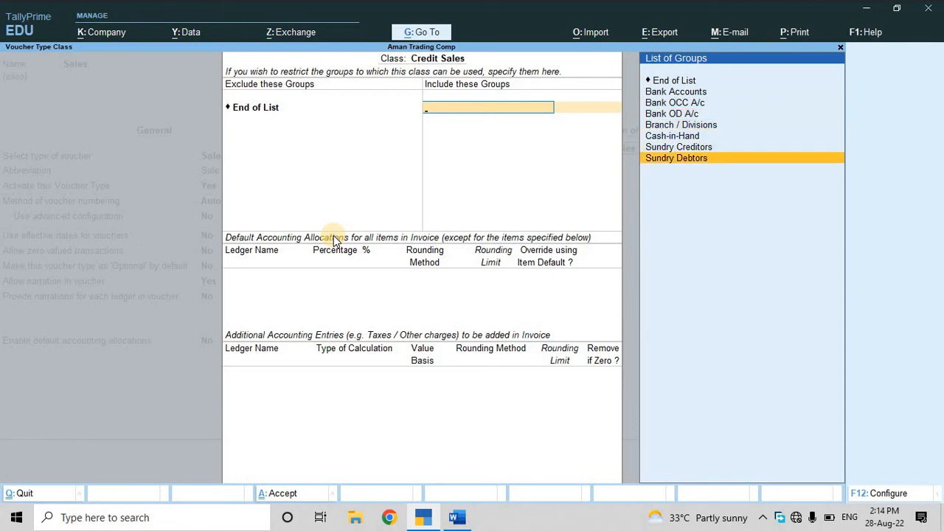
pyautogui.hotkey('alt', 'Tab')
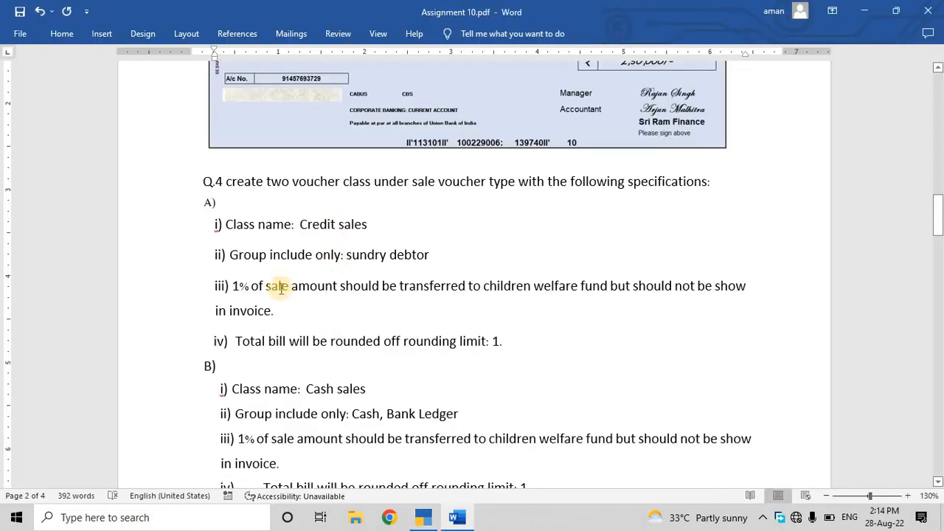
pyautogui.moveTo(267, 253); pyautogui.dragTo(326, 255)
pyautogui.hotkey('alt', 'Tab')
pyautogui.press('Return')
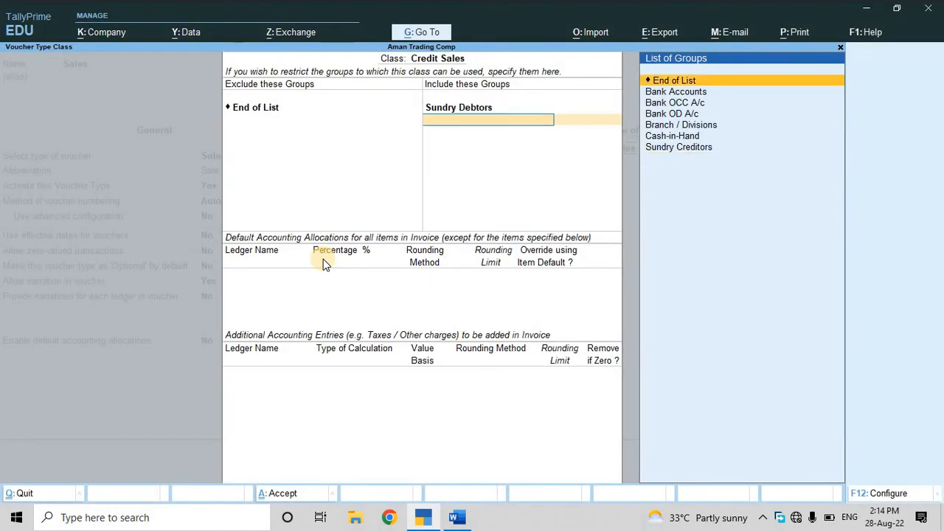
pyautogui.press('Return')
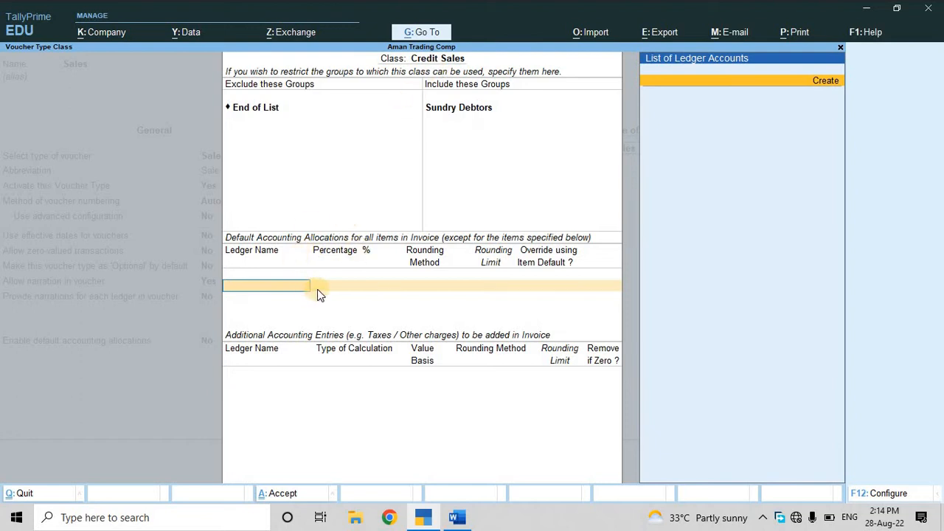
# - Create a ledger named Sales under Sales Accounts for the class's default accounting allocation
pyautogui.hotkey('alt', 'c')
pyautogui.write('Sales')
pyautogui.press('Return')
pyautogui.press('Return')
pyautogui.write('sa')
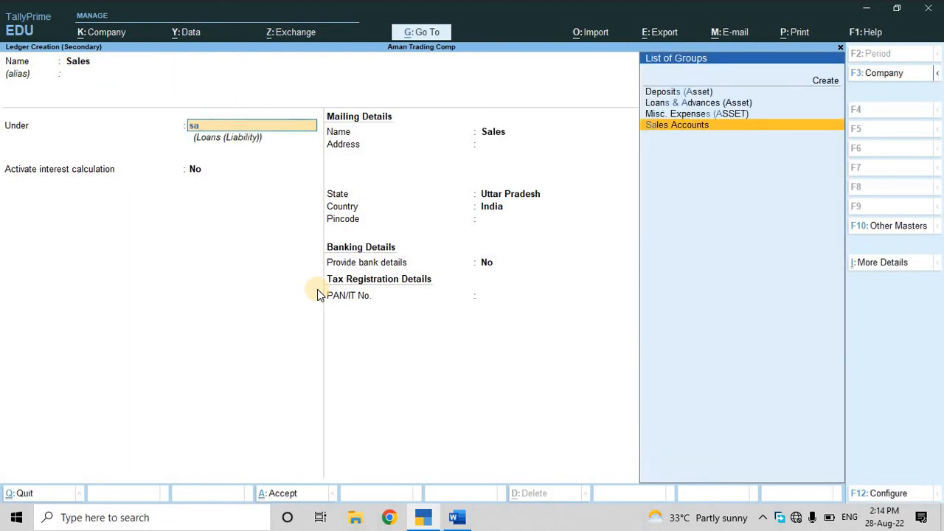
pyautogui.press('Return')
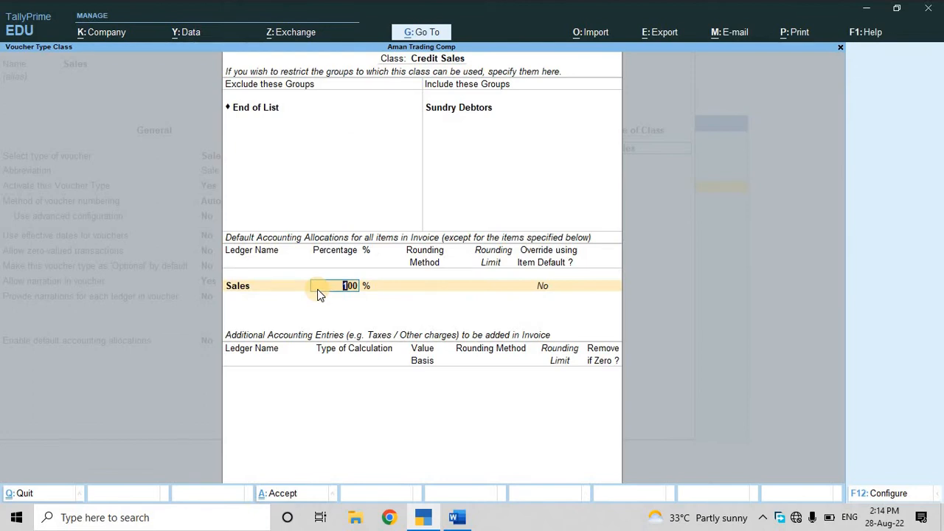
# - Allocate 99% to the Sales ledger with rounding Not Applicable and item default override set to No
pyautogui.write('99')
pyautogui.press('Return')
pyautogui.press('Return')
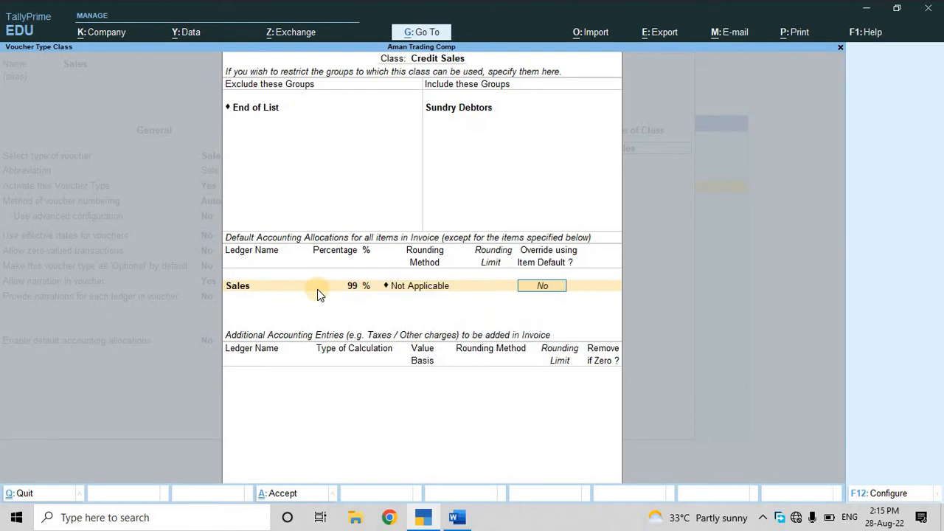
pyautogui.press('Return')
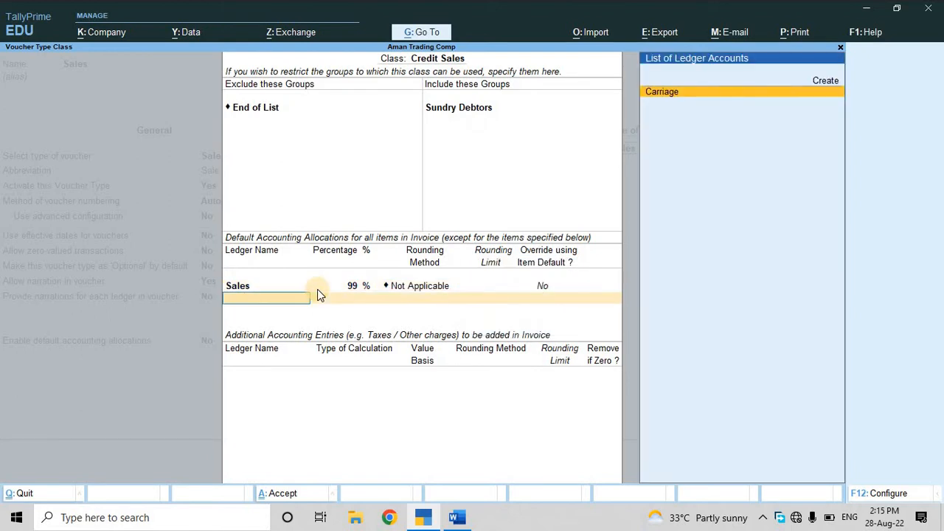
# - Create a ledger named Chilren Welfare Fund under Current Liabilities and allocate it 1% in the class
pyautogui.hotkey('alt', 'c')
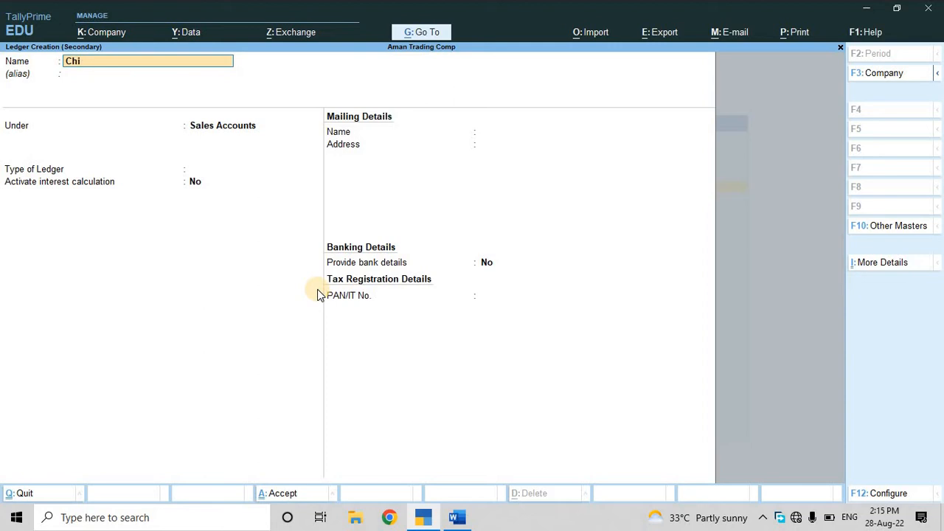
pyautogui.write('Chilren welfare Fund')
pyautogui.press('Return')
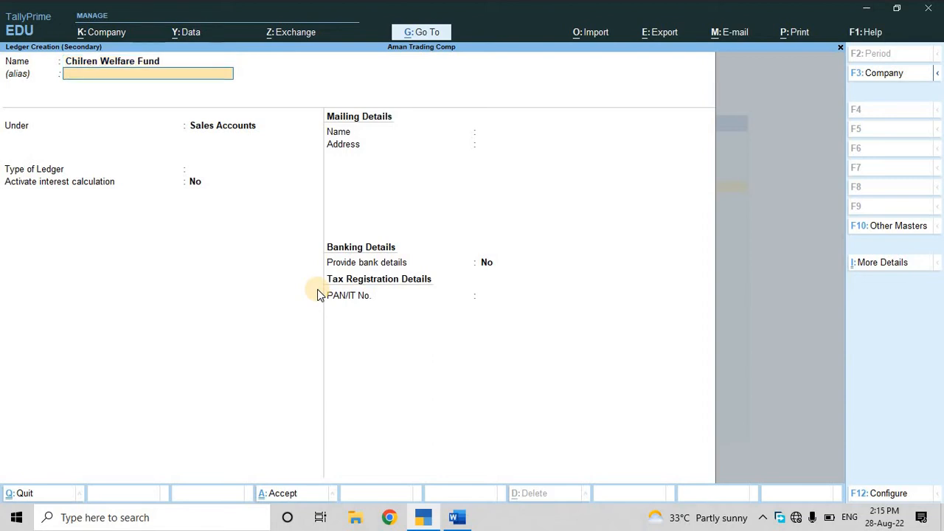
pyautogui.press('Return')
pyautogui.write('Cr')
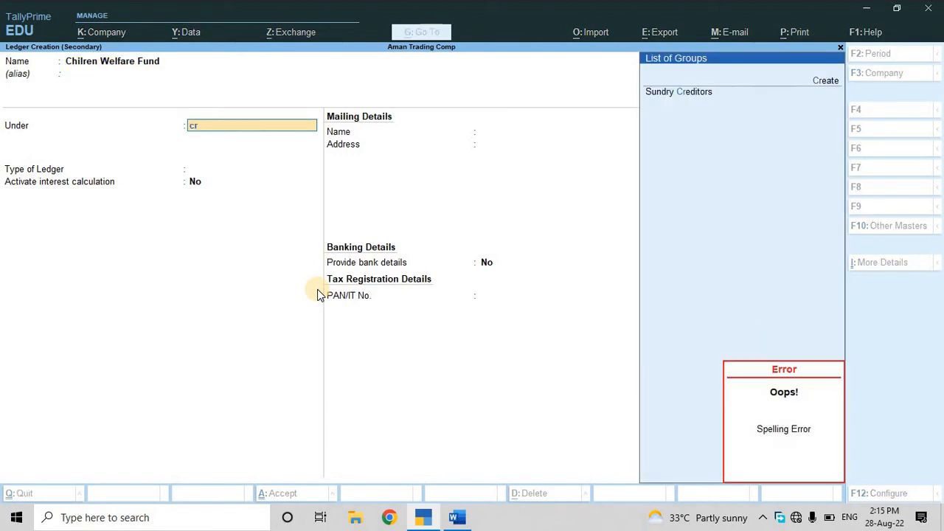
pyautogui.press('BackSpace')
pyautogui.write('urr')
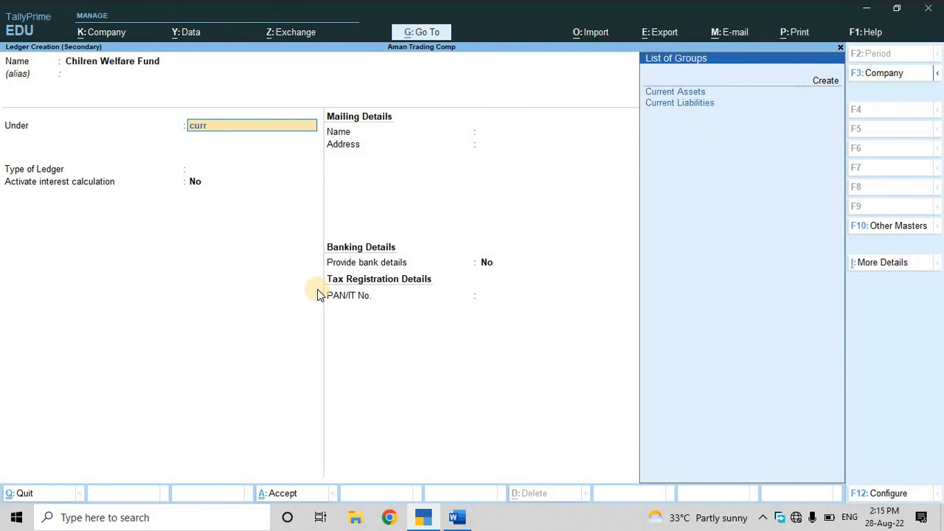
pyautogui.press('Down')
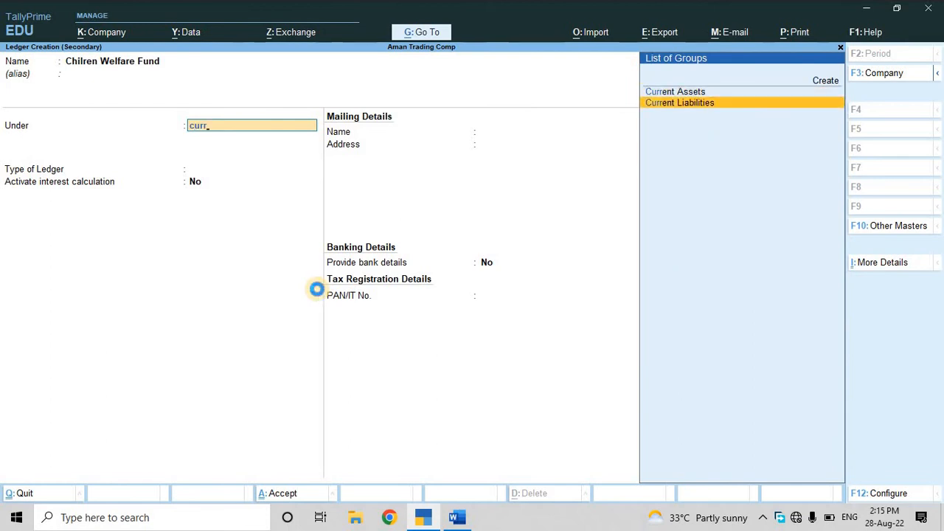
pyautogui.press('Return')
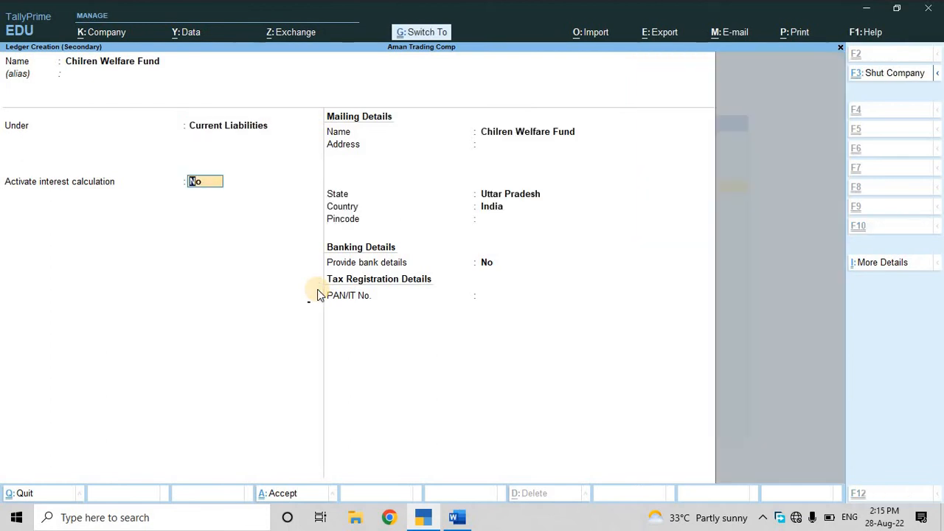
pyautogui.hotkey('ctrl', 'a')
pyautogui.press('Return')
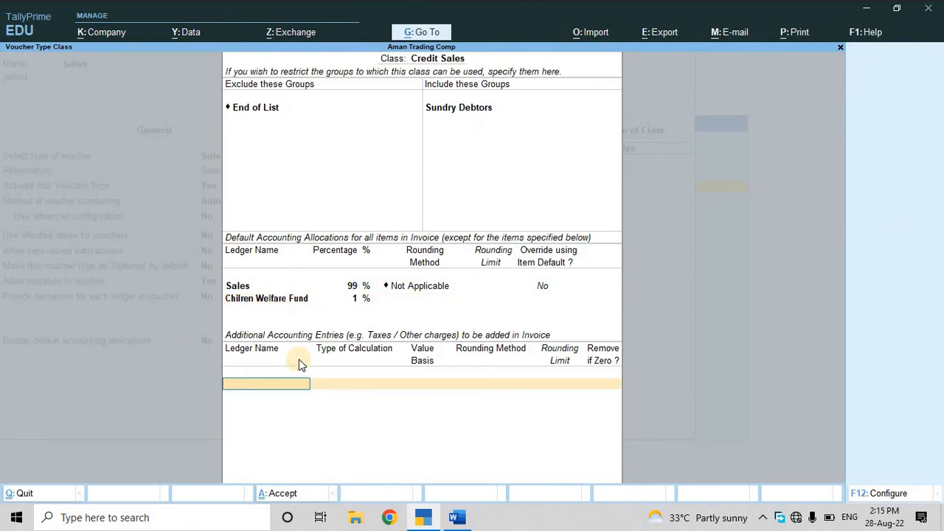
# - Check the Credit sales rounding requirement in Word, and create a Round Off ledger under Indirect Expenses for the class's additional accounting entries in TallyPrime
pyautogui.hotkey('alt', 'Tab')
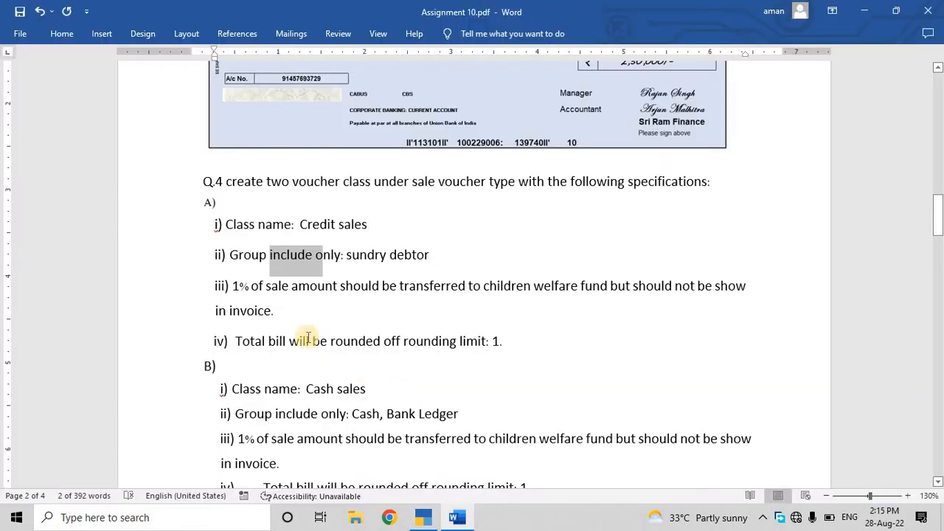
pyautogui.click(235, 340)
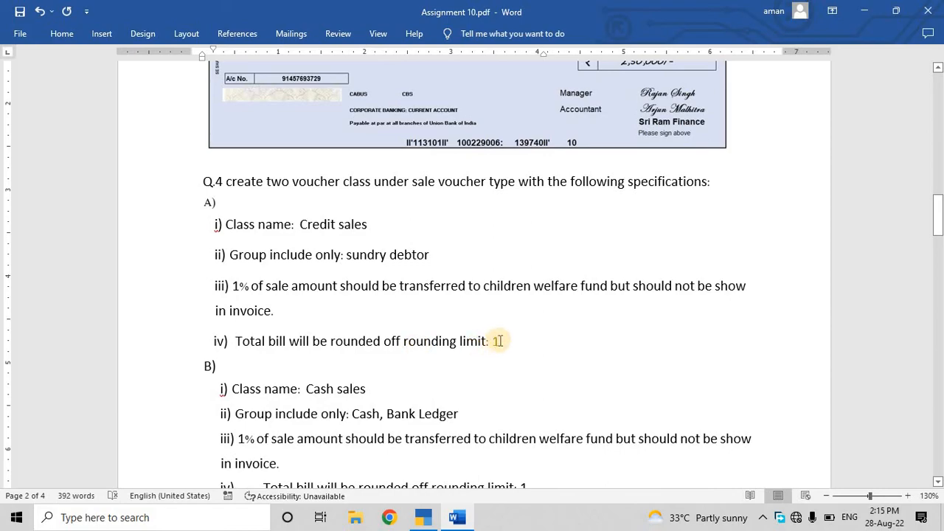
pyautogui.hotkey('alt', 'Tab')
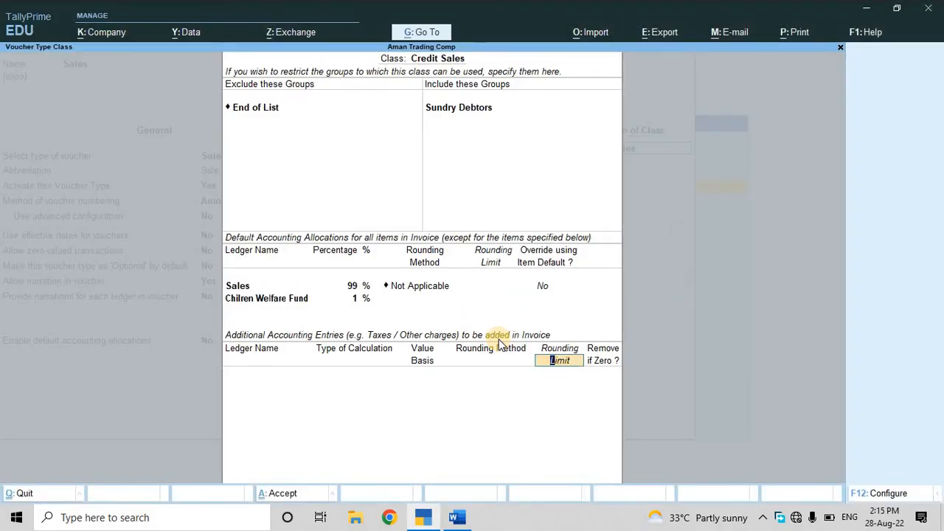
pyautogui.press('Return')
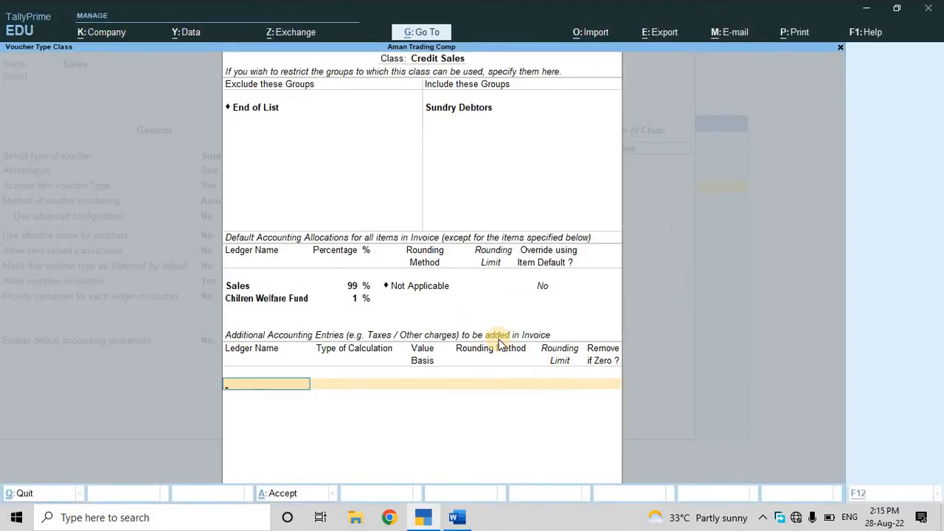
pyautogui.hotkey('alt', 'c')
pyautogui.write('Roun')
pyautogui.press('BackSpace')
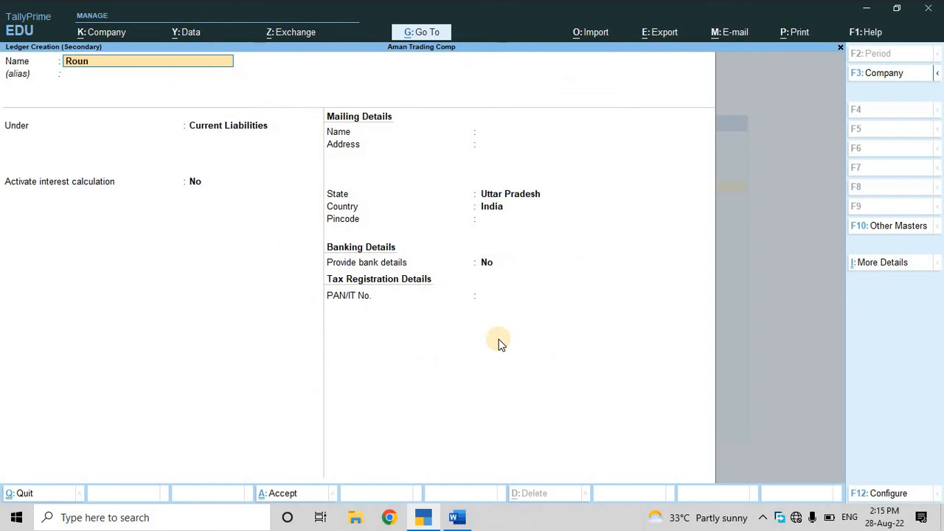
pyautogui.write('nd Off')
pyautogui.press('Return')
pyautogui.press('Return')
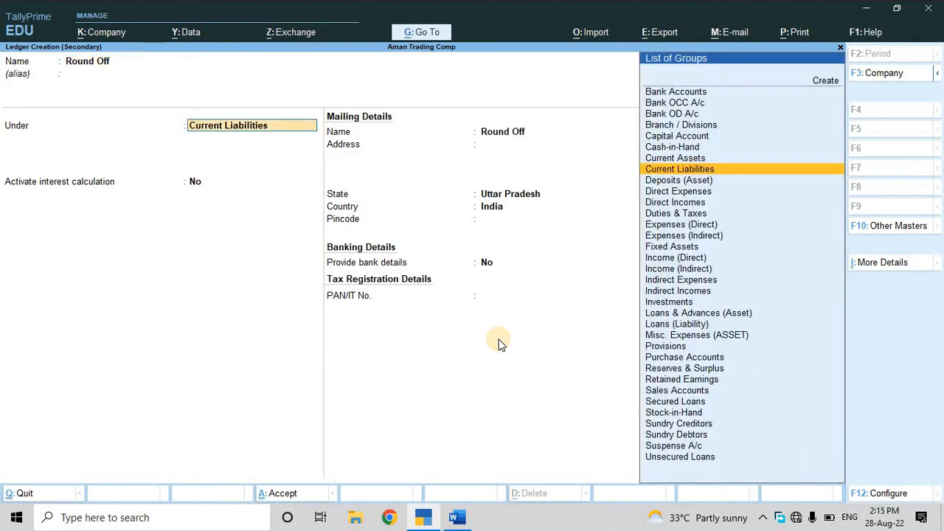
pyautogui.write('Indi')
pyautogui.press('Down')
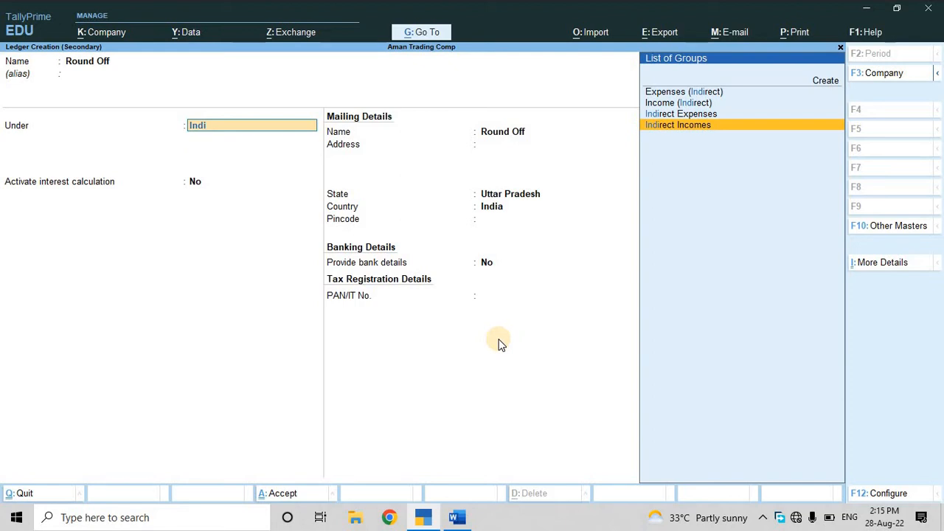
pyautogui.press('Up')
pyautogui.press('Return')
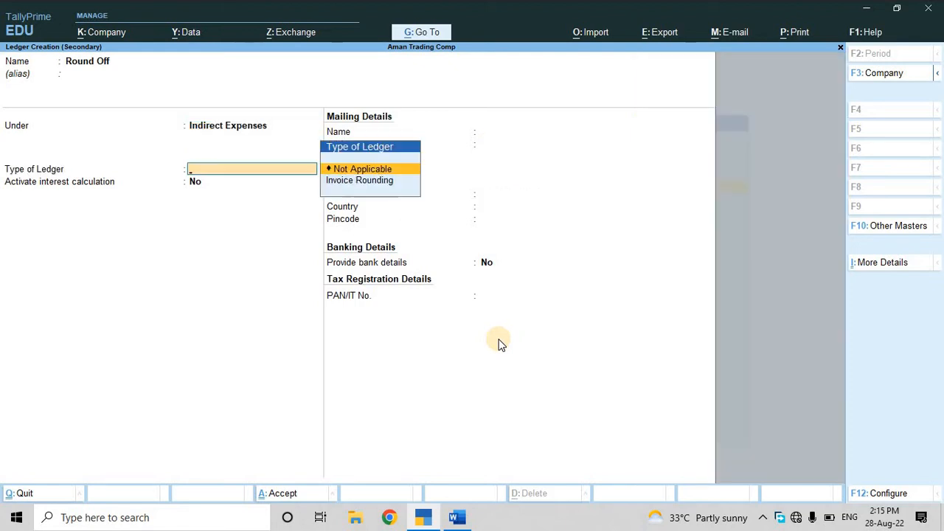
pyautogui.hotkey('ctrl', 'a')
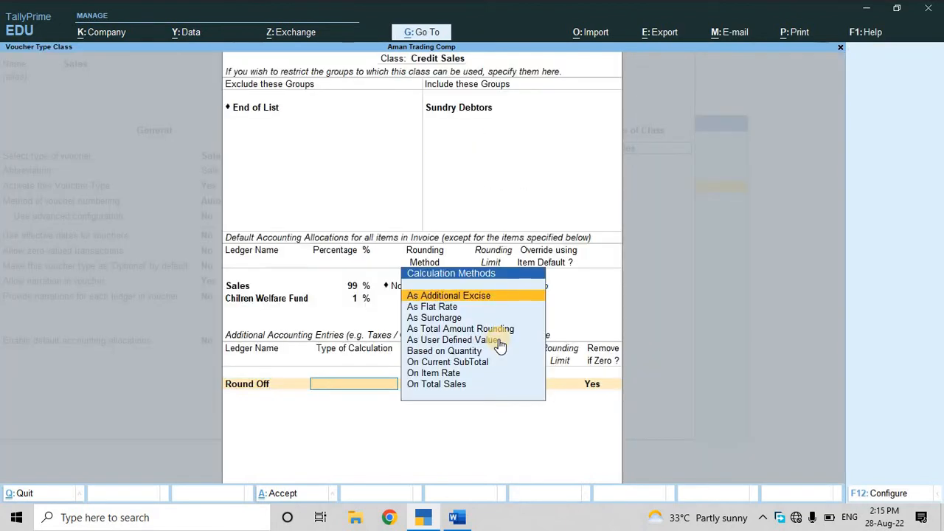
# - Set Round Off to As Total Amount Rounding with Normal Rounding, limit 1 and remove if zero Yes, and finish the Credit Sales class
pyautogui.press('Down')
pyautogui.press('Down')
pyautogui.press('Down')
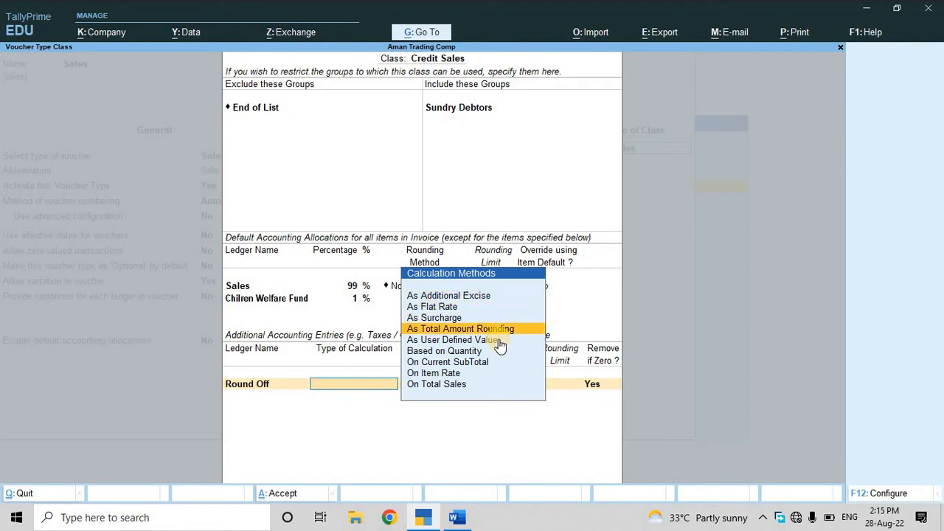
pyautogui.press('Return')
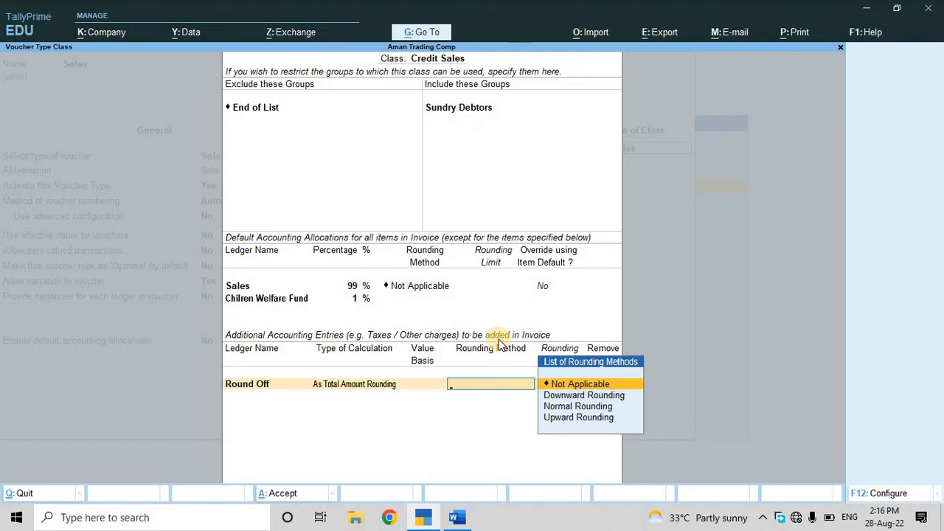
pyautogui.press('Down')
pyautogui.press('Down')
pyautogui.press('Return')
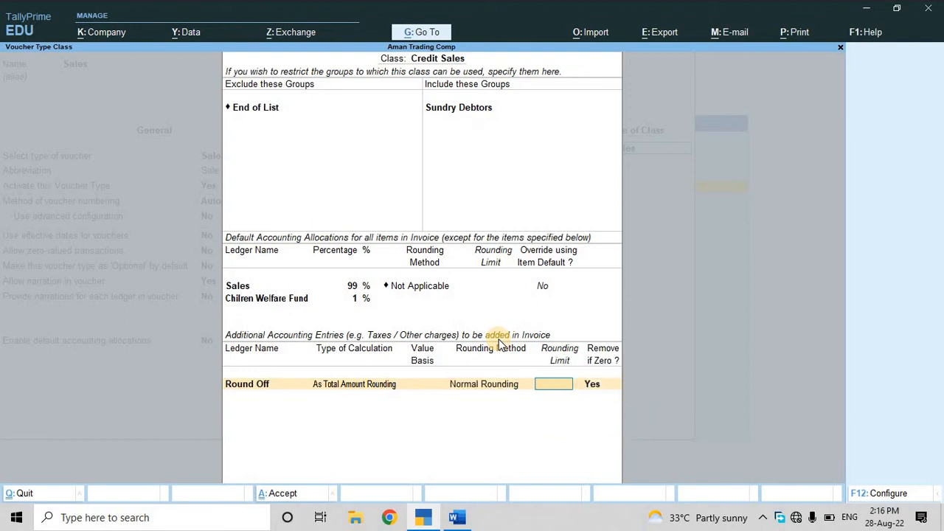
pyautogui.press('Return')
pyautogui.press('Return')
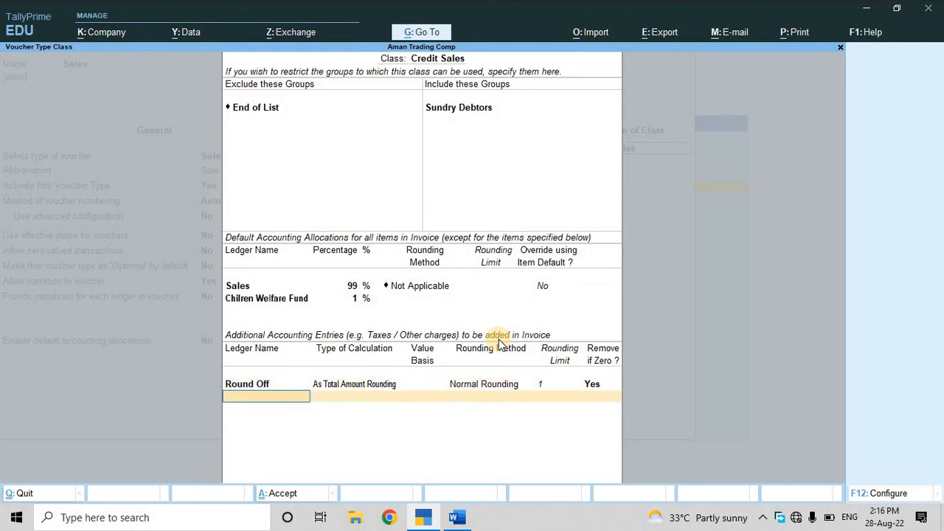
pyautogui.press('Return')
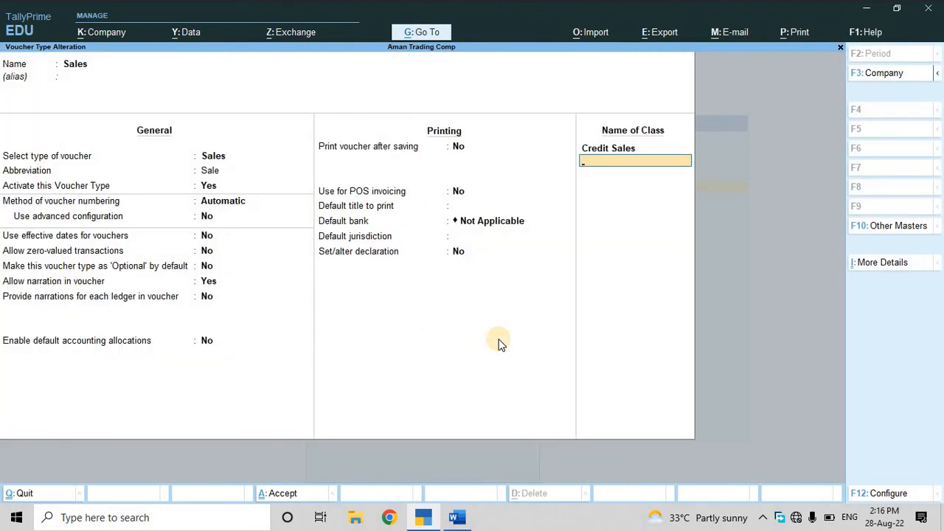
# - Read question 4's class name, included groups, welfare fund and rounding requirements for Cash sales in Word, and return to TallyPrime
pyautogui.hotkey('alt', 'Tab')
pyautogui.scroll(-3, 497, 369)
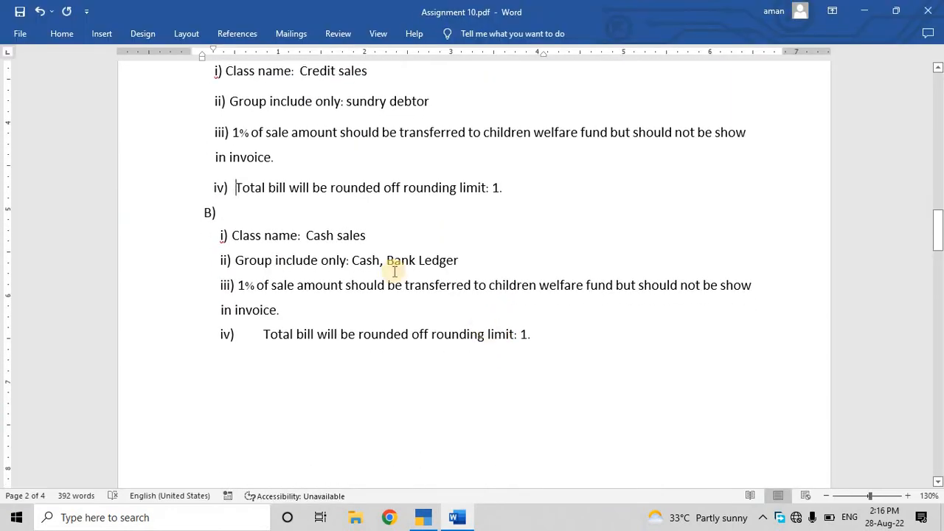
pyautogui.moveTo(308, 234); pyautogui.dragTo(366, 236)
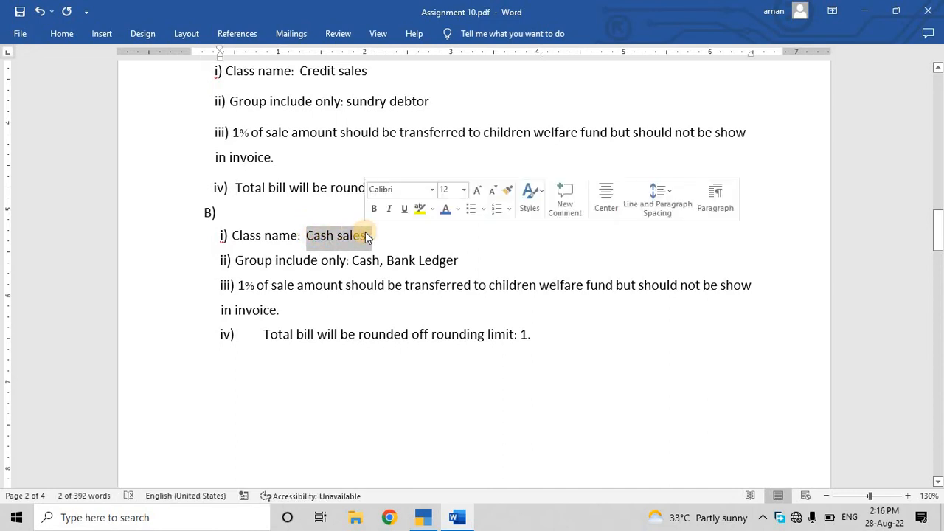
pyautogui.click(345, 236)
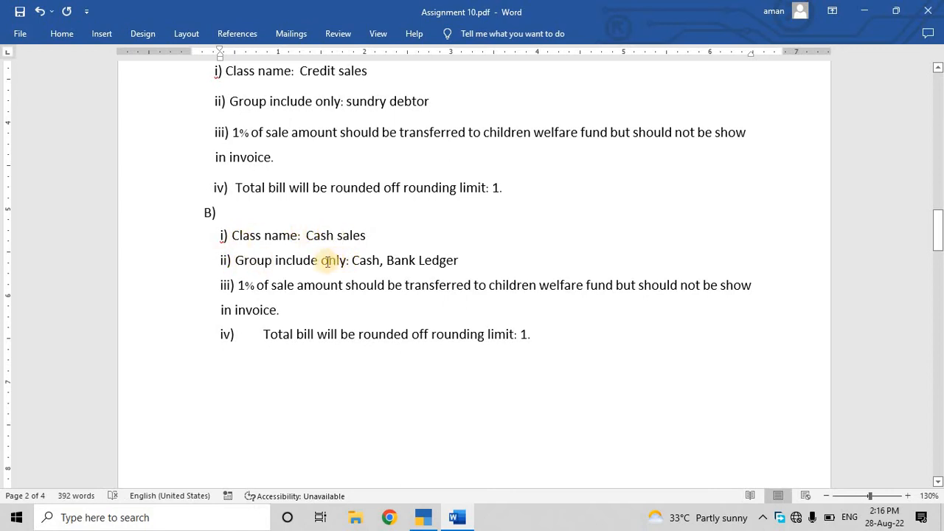
pyautogui.moveTo(354, 261); pyautogui.dragTo(379, 266)
pyautogui.click(379, 269)
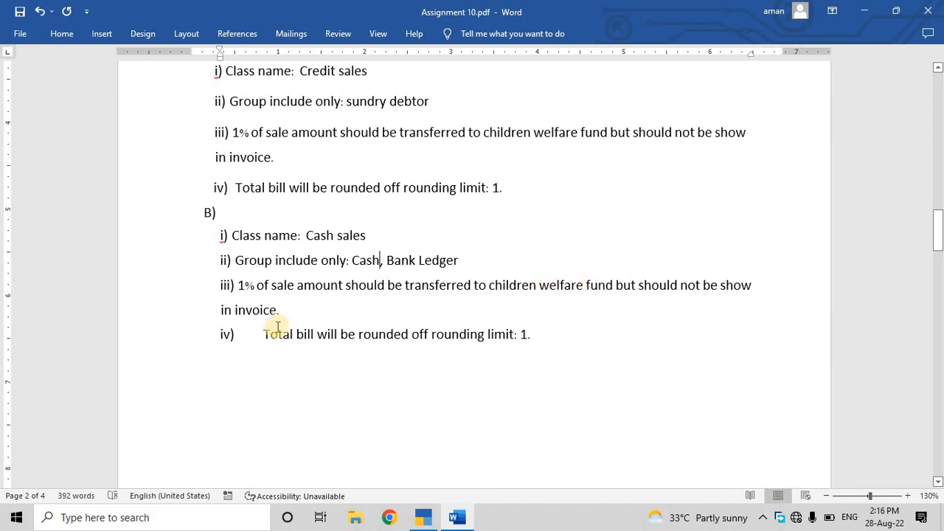
pyautogui.hotkey('alt', 'Tab')
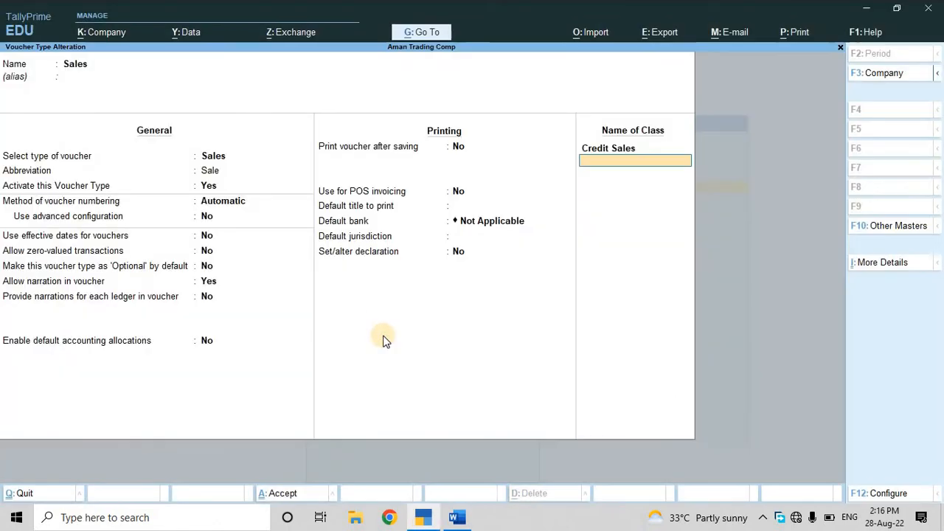
# - Add a Cash Sales class to the Sales voucher type and include the groups Bank Accounts and Cash-in-Hand, excluding none
pyautogui.write('Cash Sales')
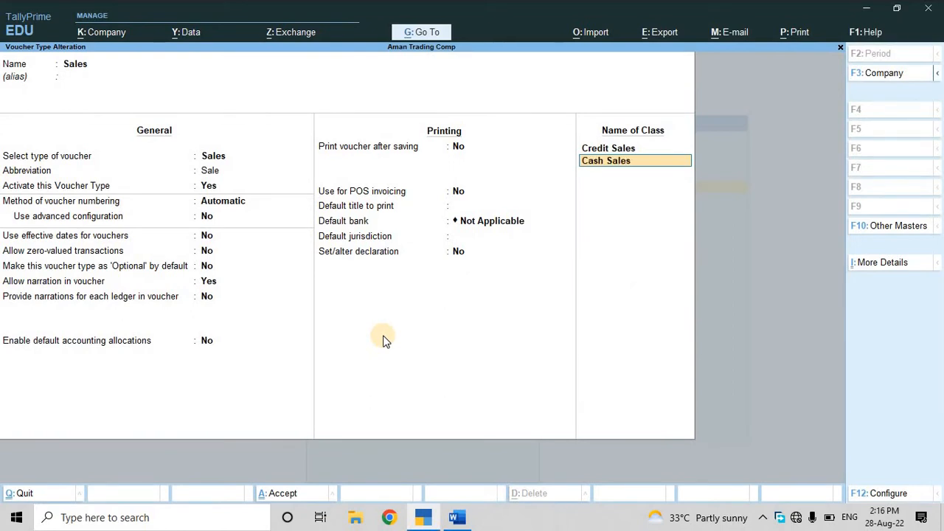
pyautogui.press('Return')
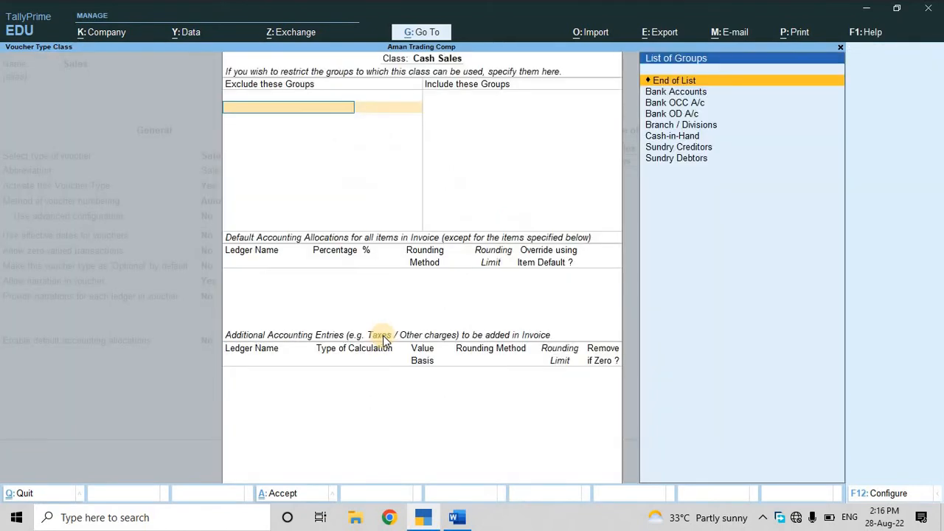
pyautogui.press('Return')
pyautogui.press('Down')
pyautogui.press('Down')
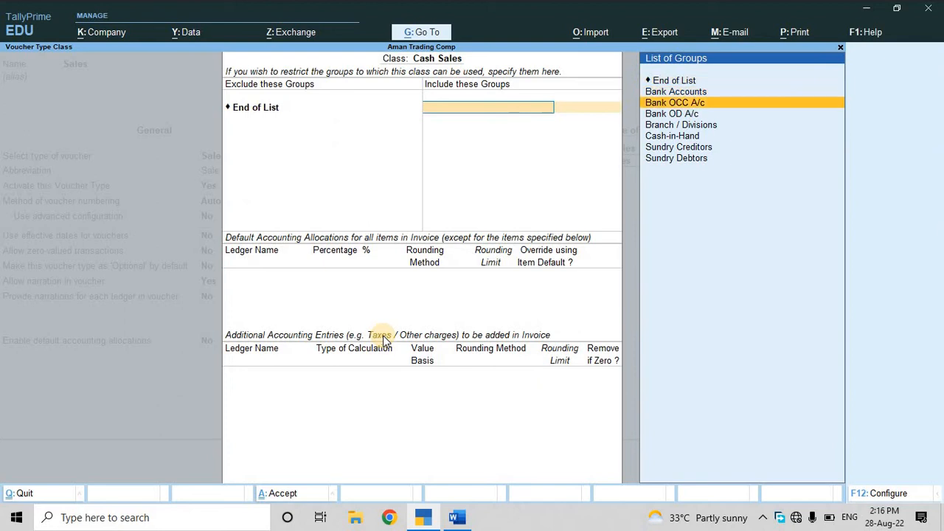
pyautogui.press('Up')
pyautogui.press('Return')
pyautogui.press('Down')
pyautogui.press('Down')
pyautogui.press('Down')
pyautogui.press('Down')
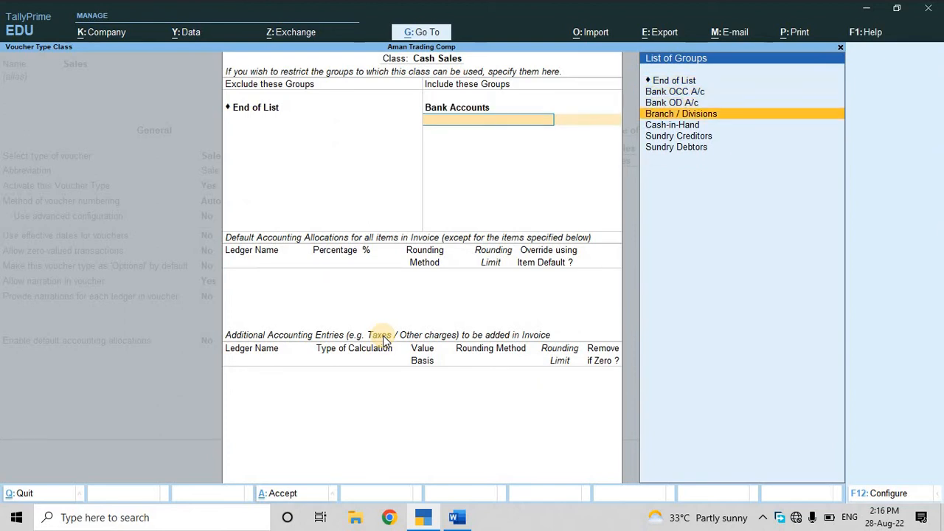
pyautogui.press('Return')
pyautogui.press('Return')
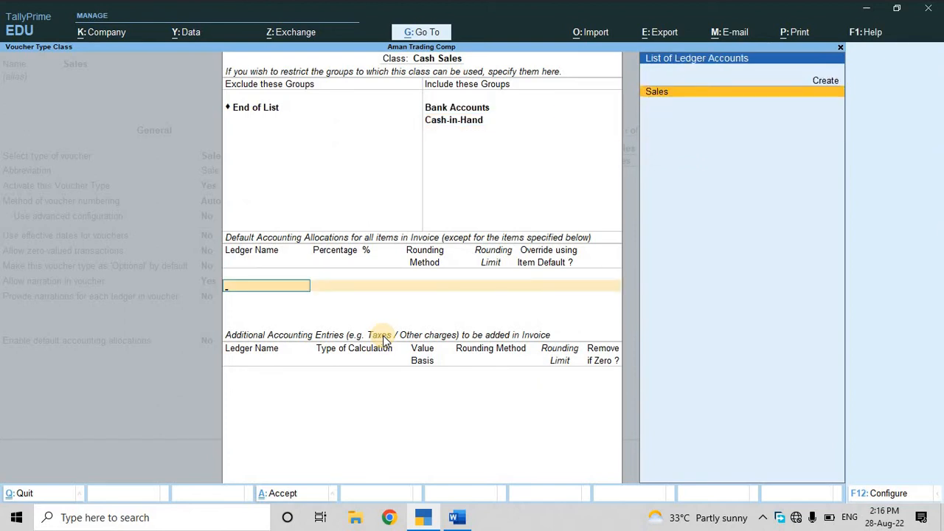
# - Allocate 99% to Sales without rounding and 1% to Chilren Welfare Fund in the class's default accounting allocations
pyautogui.press('Return')
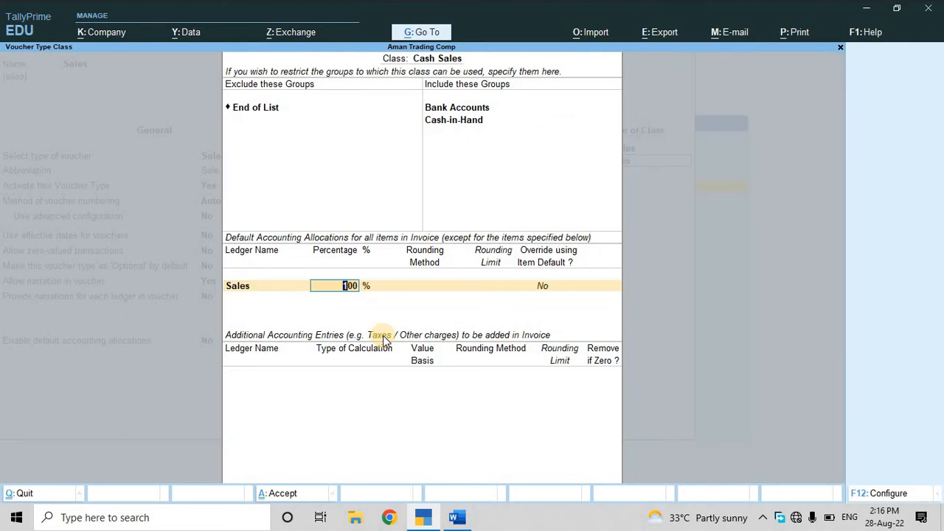
pyautogui.write('99')
pyautogui.press('Return')
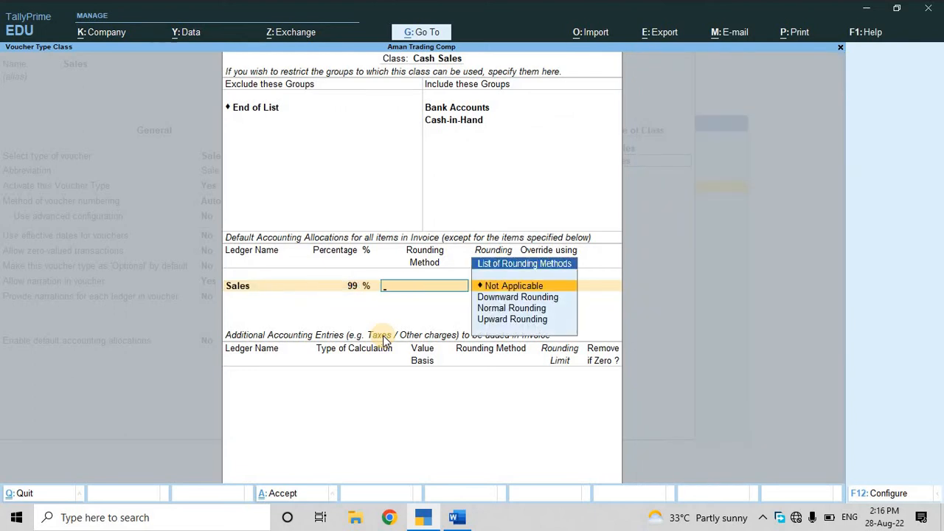
pyautogui.press('Return')
pyautogui.press('Return')
pyautogui.press('Down')
pyautogui.press('Down')
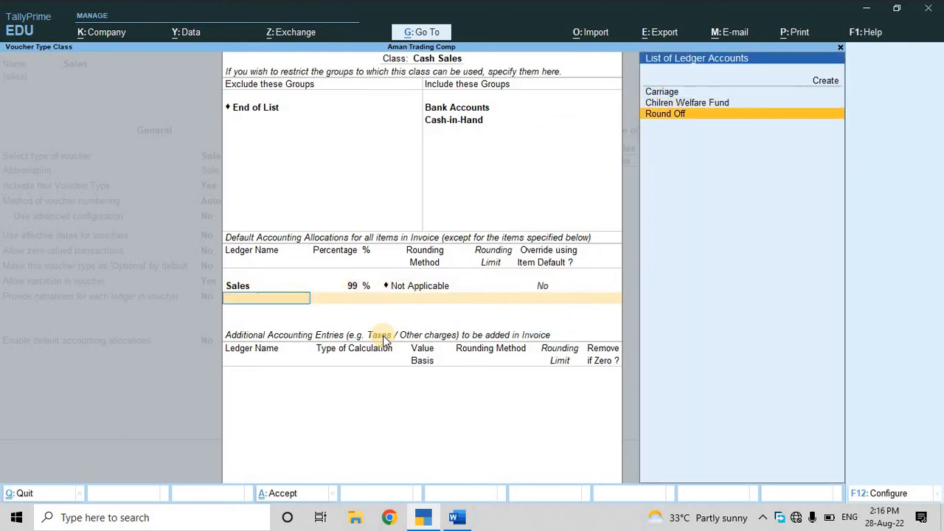
pyautogui.press('Up')
pyautogui.press('Return')
pyautogui.press('Return')
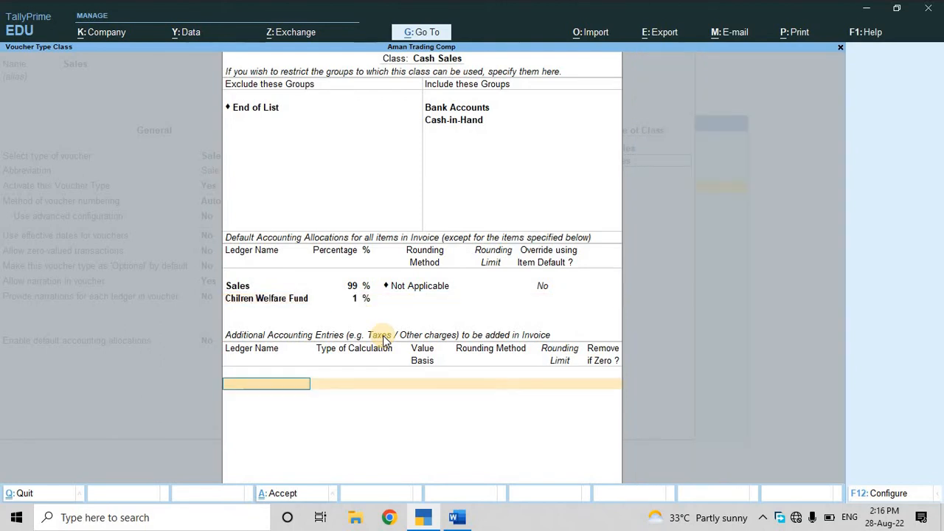
# - Add Round Off to the class's additional accounting entries with the calculation type As Total Amount Rounding
pyautogui.press('Down')
pyautogui.press('Down')
pyautogui.press('Down')
pyautogui.press('Down')
pyautogui.press('Return')
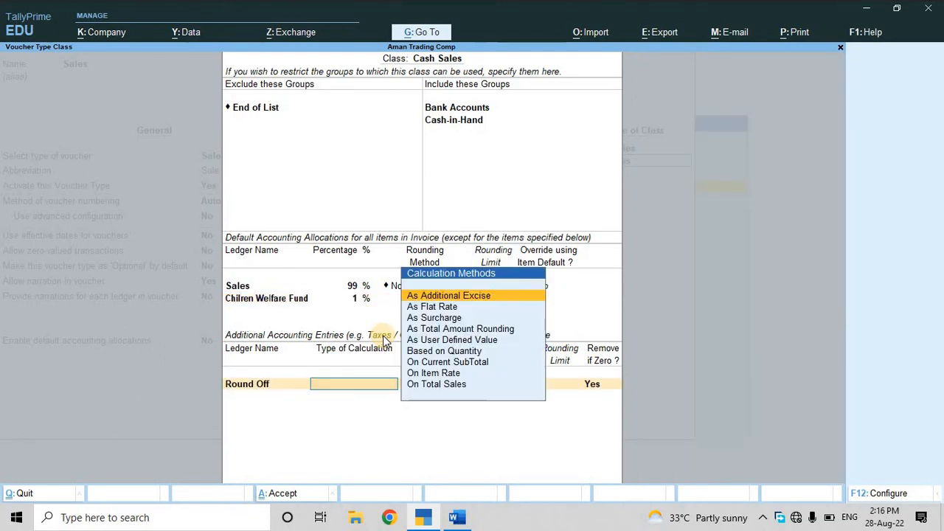
pyautogui.press('Down')
pyautogui.press('Down')
pyautogui.press('Down')
pyautogui.press('Return')
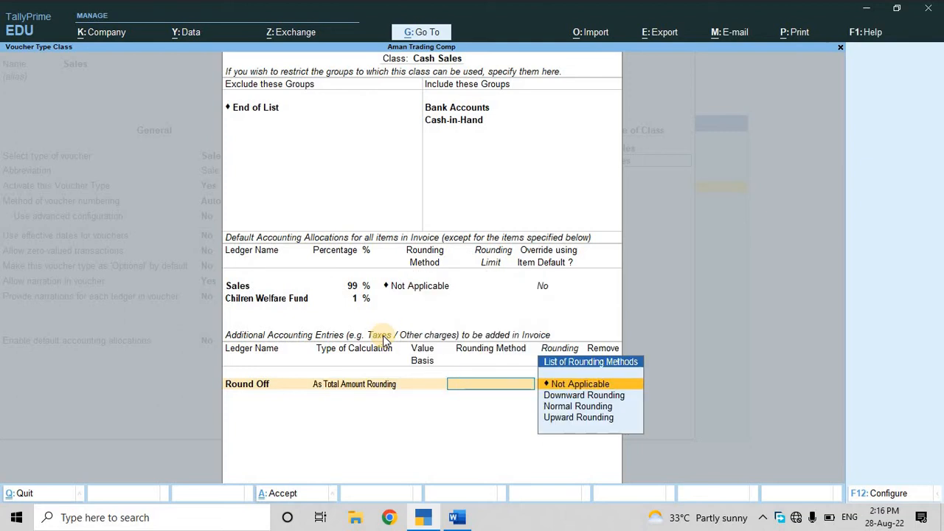
# - Set Round Off to Normal Rounding with limit 1 and remove if zero Yes, and save the class and the Sales voucher type
pyautogui.press('Down')
pyautogui.press('Down')
pyautogui.press('Return')
pyautogui.write('1')
pyautogui.press('Return')
pyautogui.press('Return')
pyautogui.press('Return')
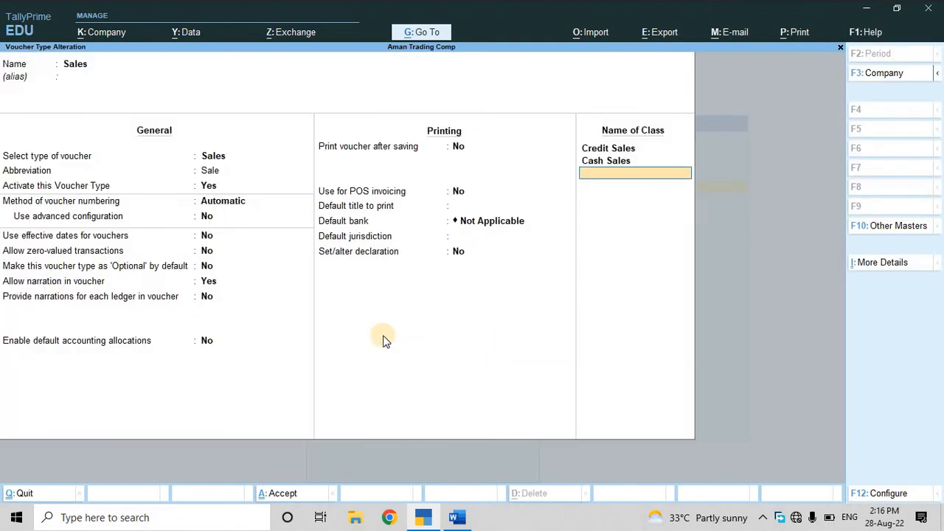
pyautogui.press('Return')
pyautogui.press('Return')
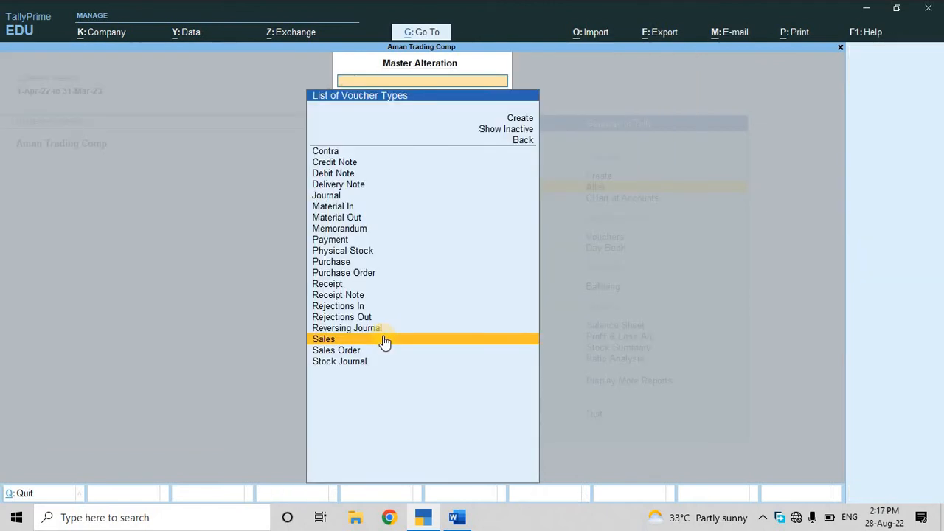
# - Read question 5's Manish Traders sale and its voucher class requirement in Word, and return to TallyPrime
pyautogui.hotkey('alt', 'Tab')
pyautogui.scroll(-10, 383, 336)
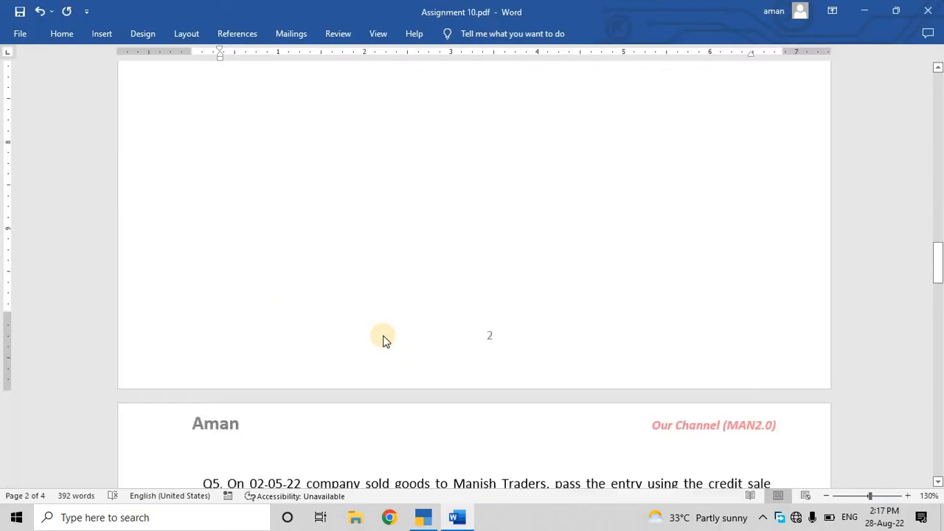
pyautogui.scroll(-2, 383, 336)
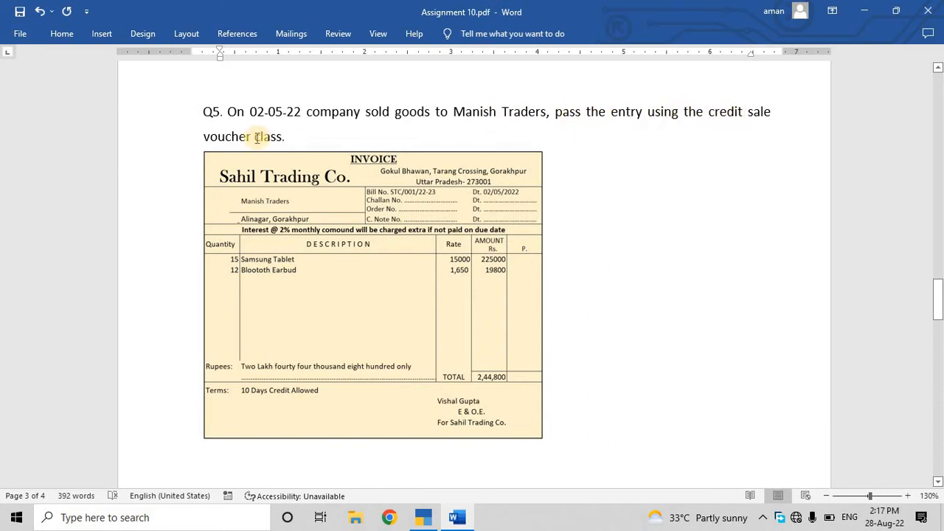
pyautogui.moveTo(205, 136); pyautogui.dragTo(282, 136)
pyautogui.hotkey('alt', 'Tab')
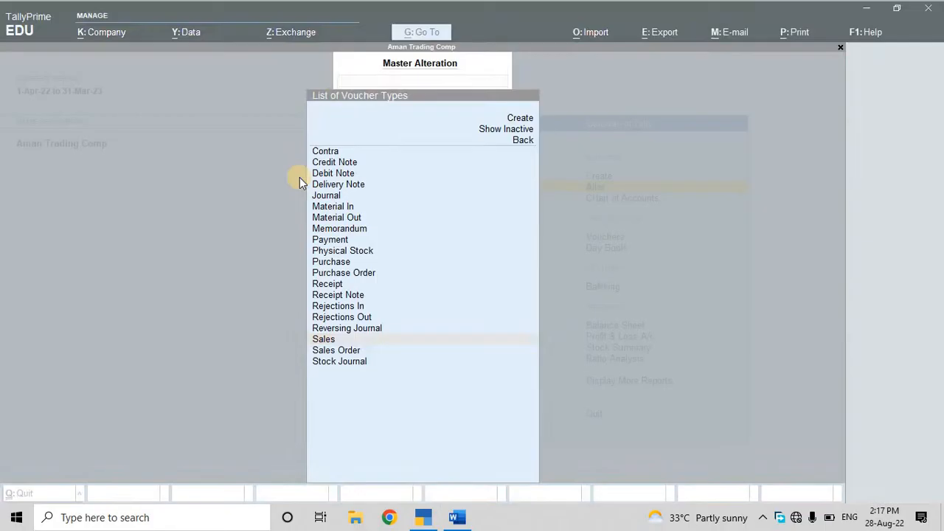
# - Leave master alteration and start a new Sales voucher using the Credit Sales class
pyautogui.press('Escape')
pyautogui.press('Escape')
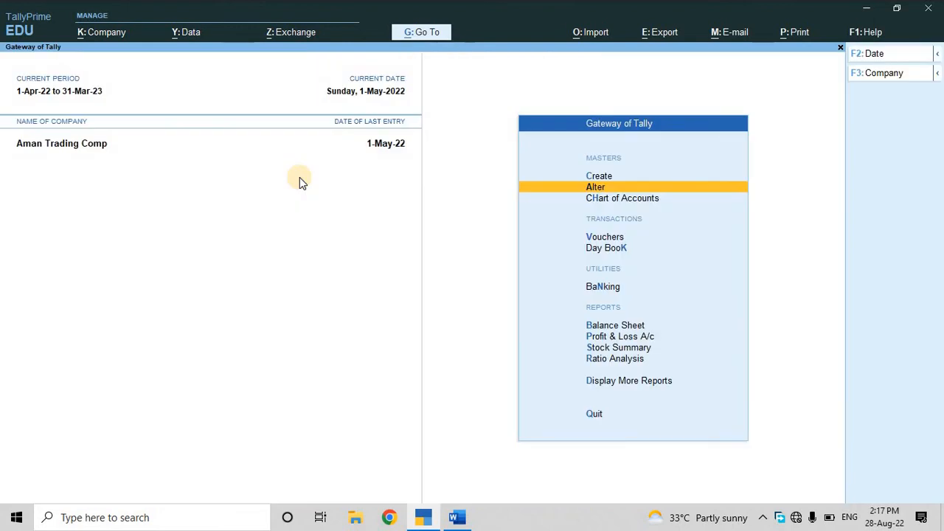
pyautogui.press('v')
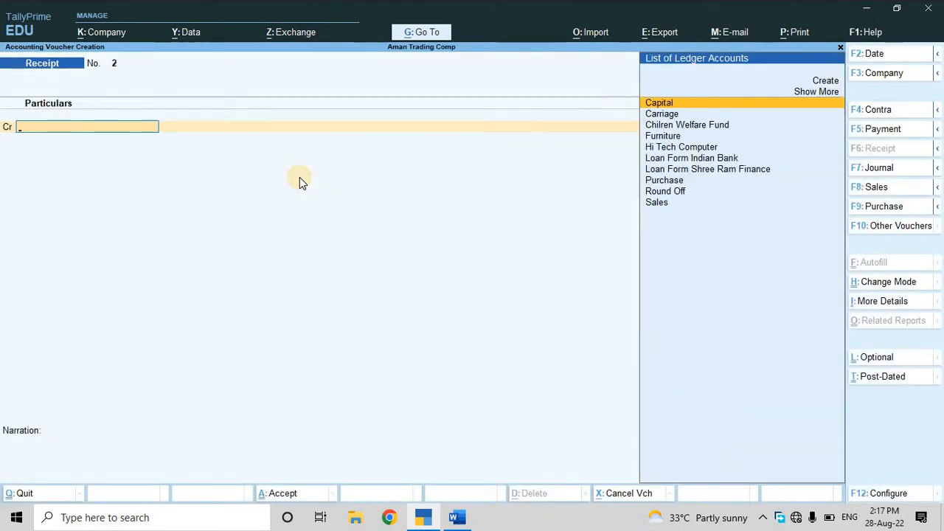
pyautogui.press('F8')
pyautogui.press('Down')
pyautogui.press('Up')
pyautogui.press('Down')
pyautogui.press('Down')
pyautogui.press('Up')
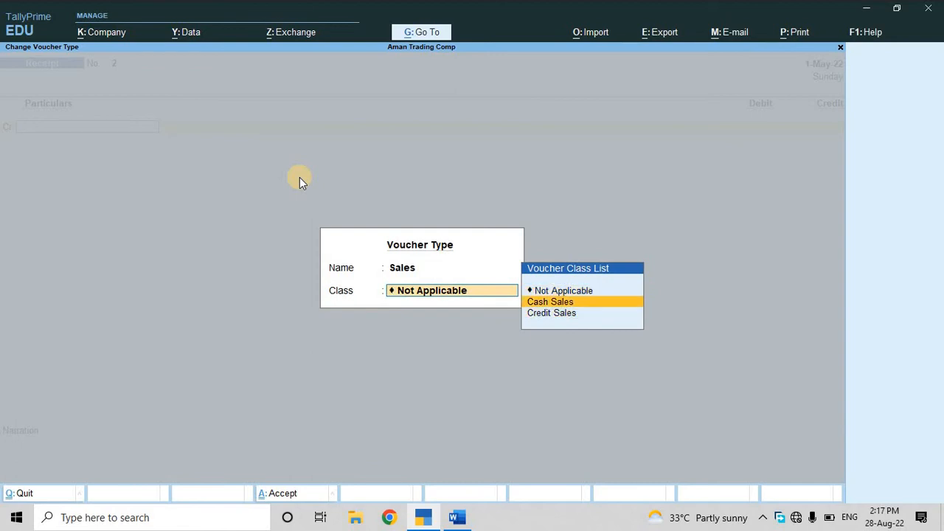
pyautogui.press('Down')
pyautogui.press('Up')
pyautogui.press('Down')
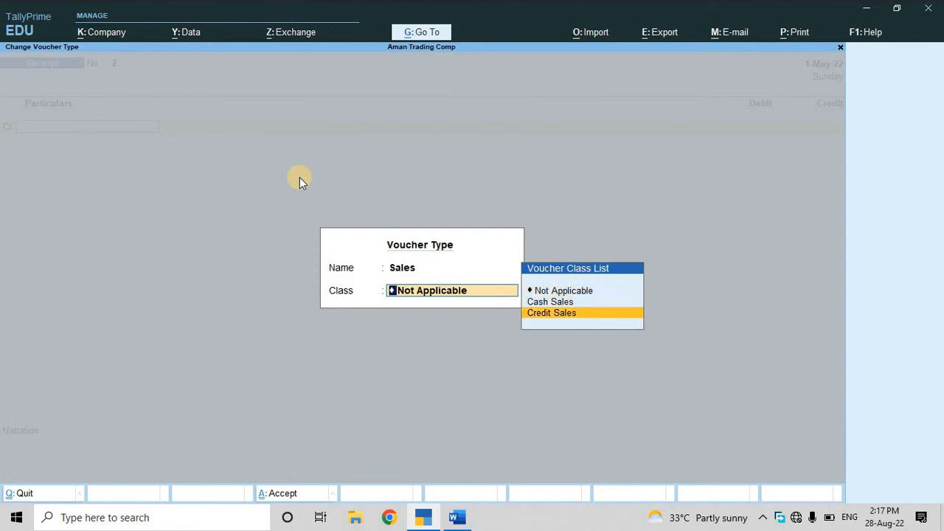
pyautogui.press('Return')
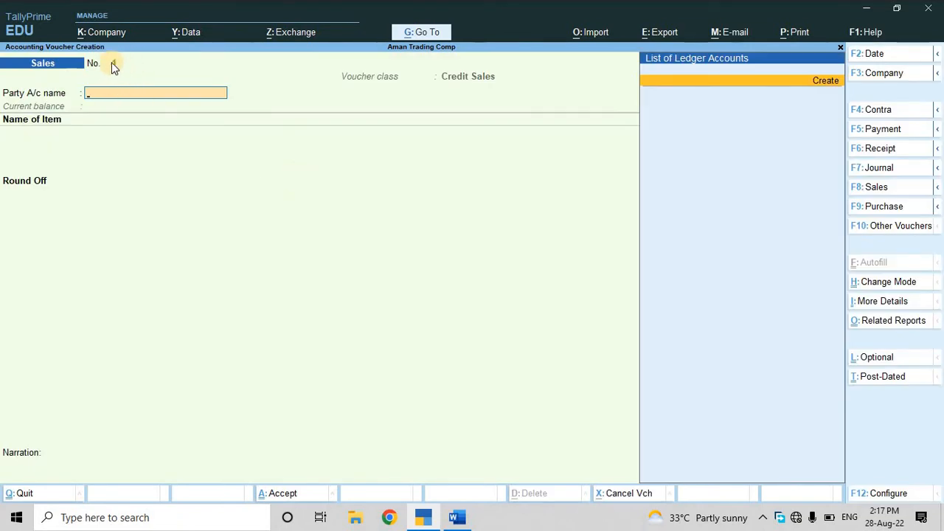
# - Compare the invoice's bill number format in Word with the Sales voucher's numbering in TallyPrime
pyautogui.hotkey('alt', 'Tab')
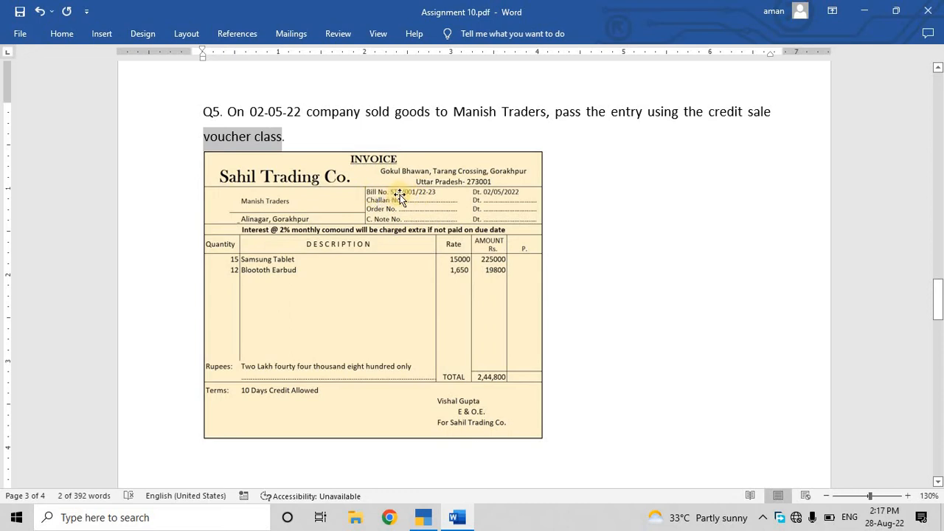
pyautogui.hotkey('alt', 'Tab')
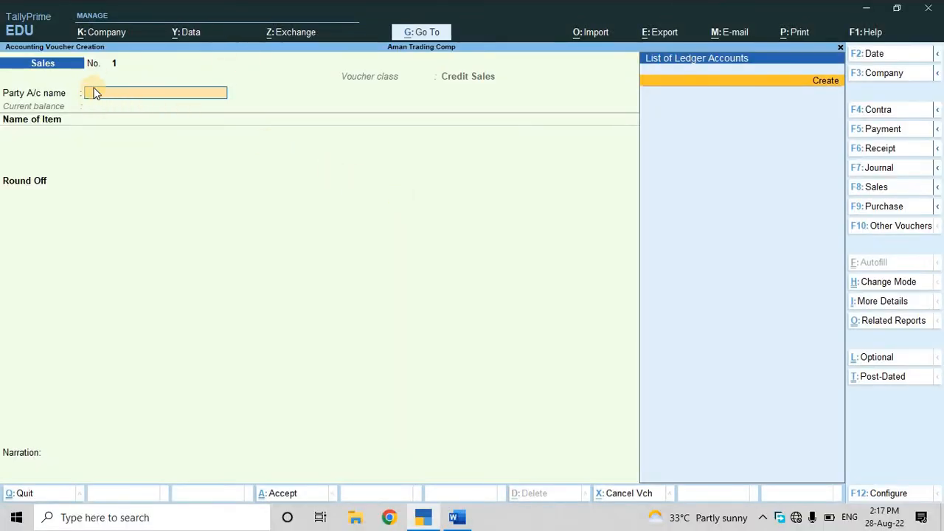
pyautogui.hotkey('alt', 'Tab')
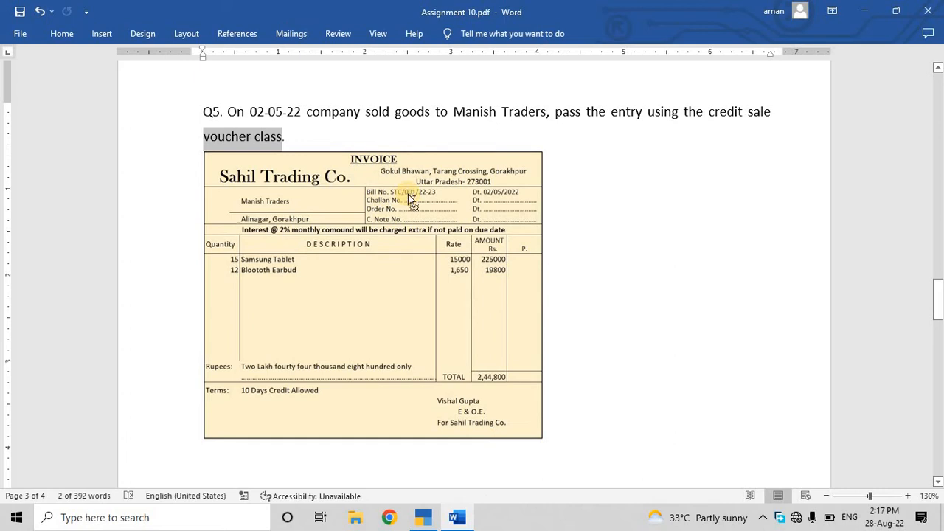
pyautogui.keyDown('ctrl'); pyautogui.scroll(1, 407, 194); pyautogui.keyUp('ctrl')
pyautogui.keyDown('ctrl'); pyautogui.scroll(1, 408, 194); pyautogui.keyUp('ctrl')
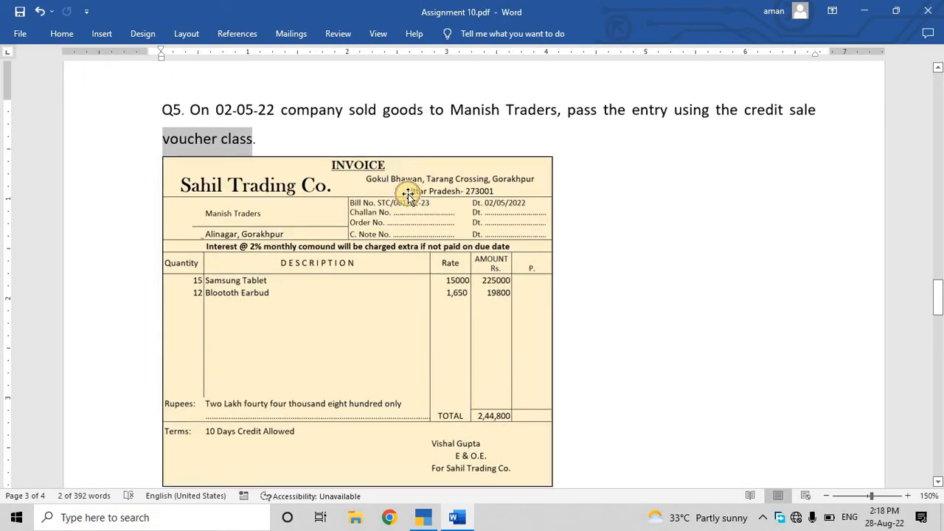
pyautogui.hotkey('alt', 'Tab')
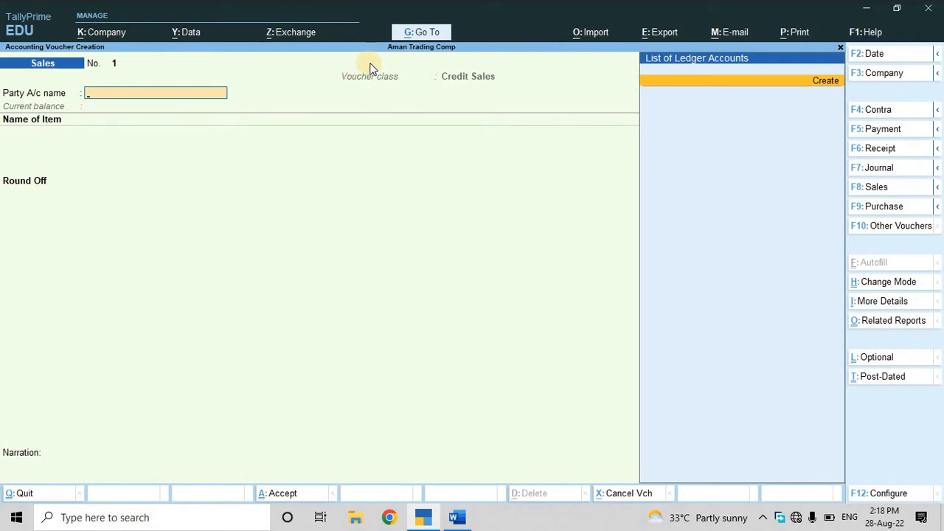
# - Open the Sales voucher type for alteration without leaving the Sales voucher
pyautogui.click(422, 34)
pyautogui.press('Up')
pyautogui.press('Up')
pyautogui.press('Up')
pyautogui.press('Up')
pyautogui.press('Up')
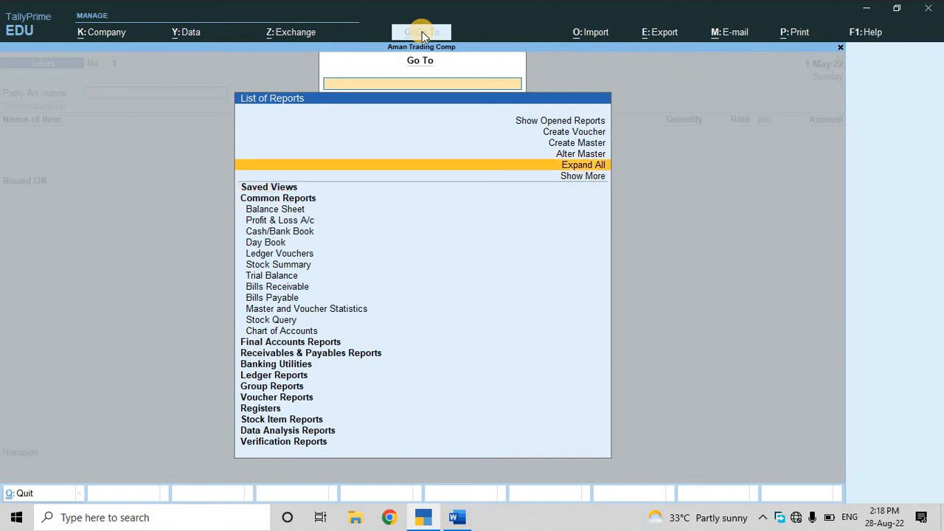
pyautogui.press('Return')
pyautogui.press('Down')
pyautogui.press('Down')
pyautogui.press('Down')
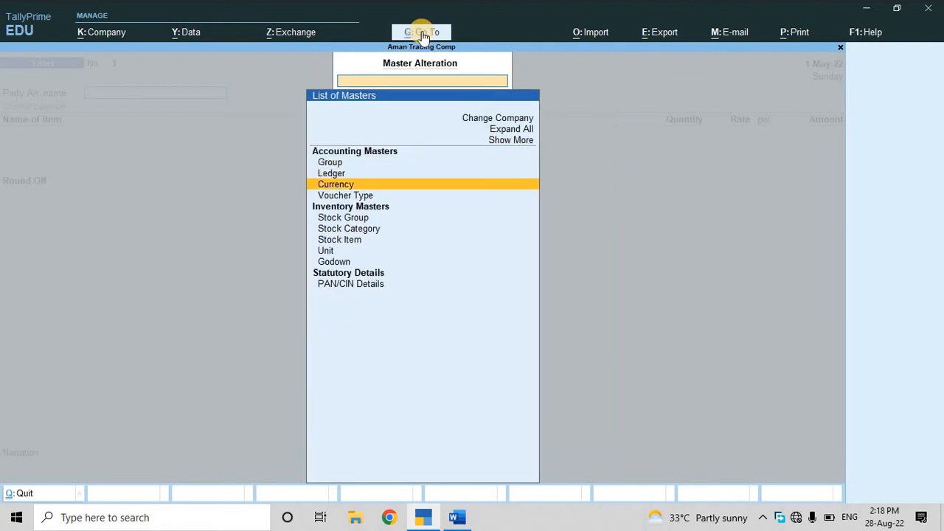
pyautogui.press('Return')
pyautogui.write('Sal')
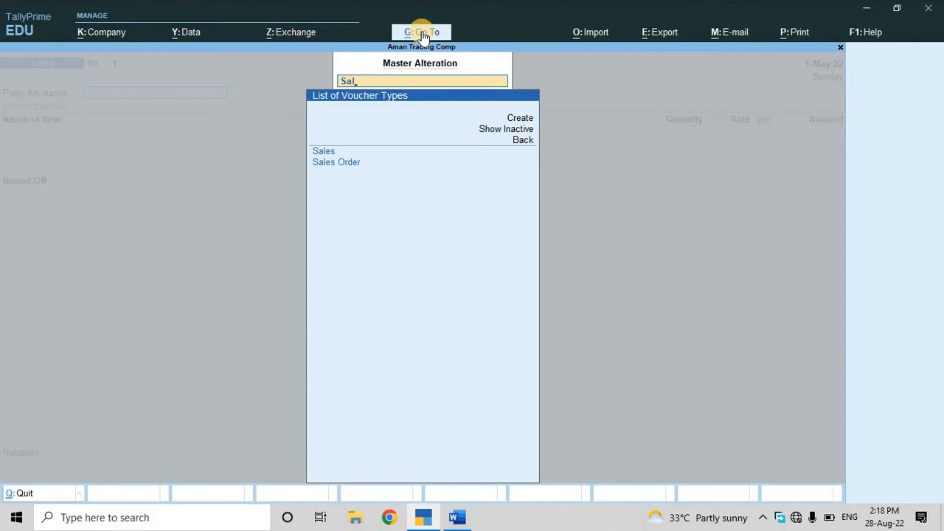
pyautogui.press('Down')
pyautogui.press('Up')
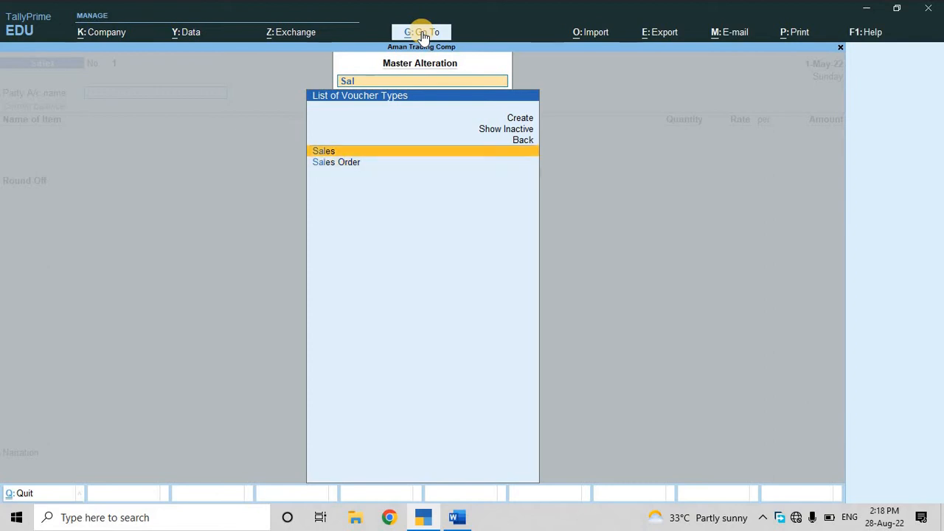
pyautogui.press('Return')
pyautogui.press('Return')
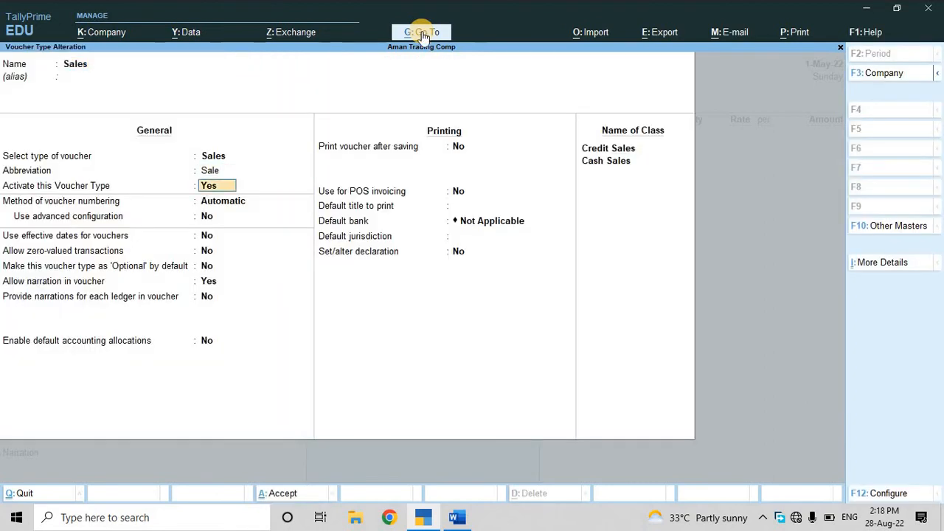
# - Keep the Sales voucher type's numbering method as Automatic and enable advanced configuration for it
pyautogui.press('Return')
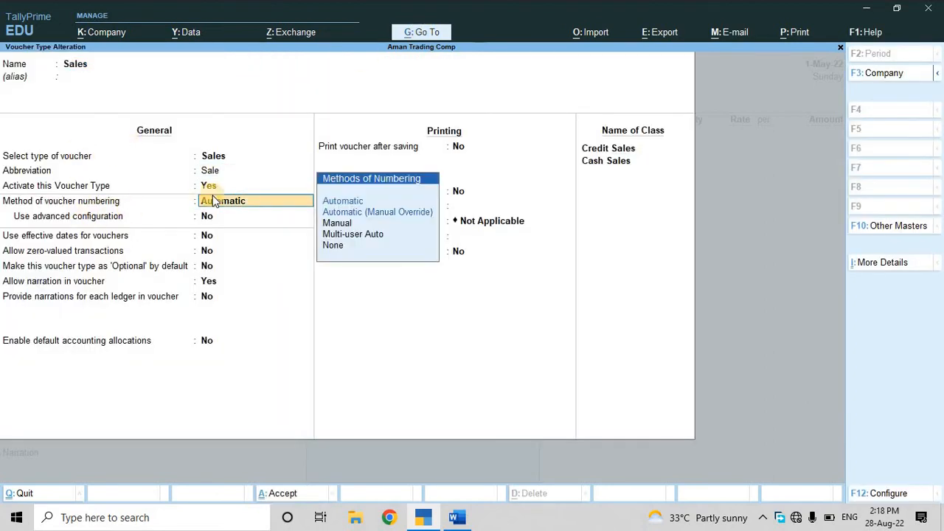
pyautogui.press('Return')
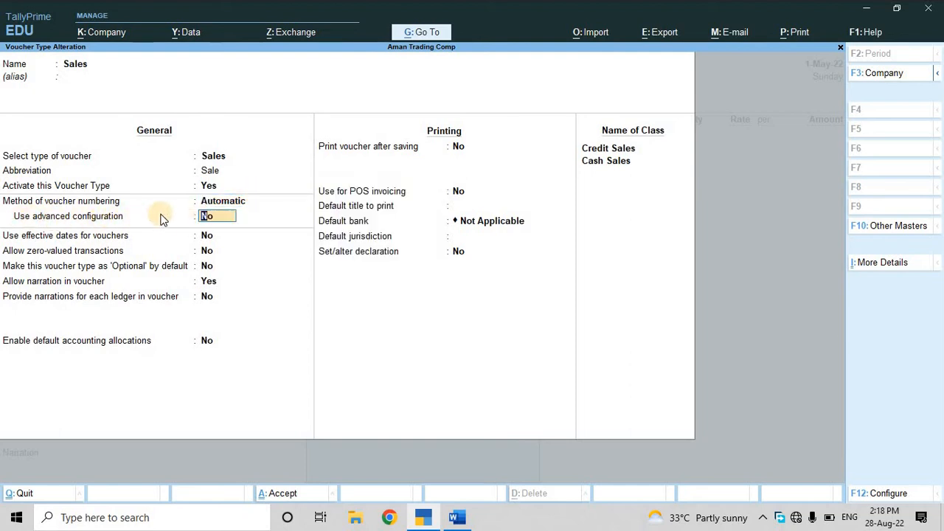
pyautogui.write('y')
pyautogui.press('Return')
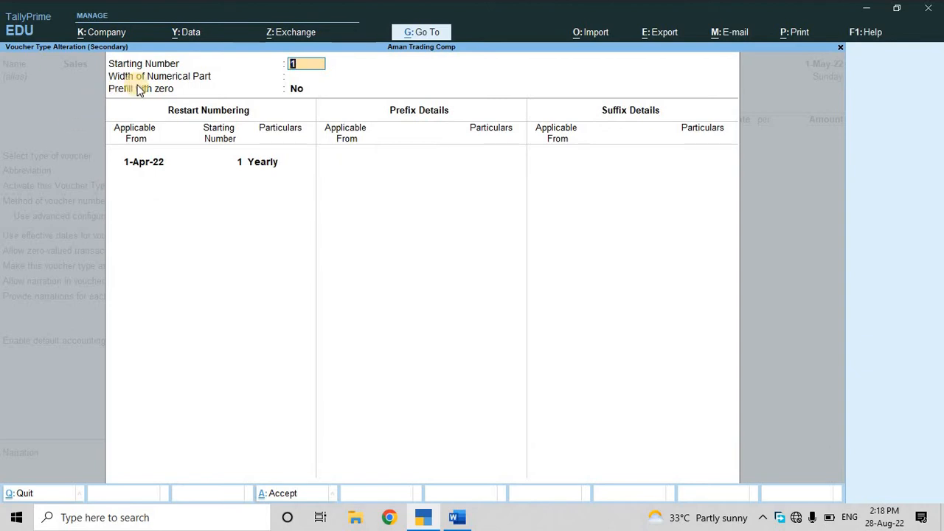
# - Keep starting number 1, set the numerical part's width to 3 after checking the invoice's bill number, and enable prefilling with zero
pyautogui.press('Return')
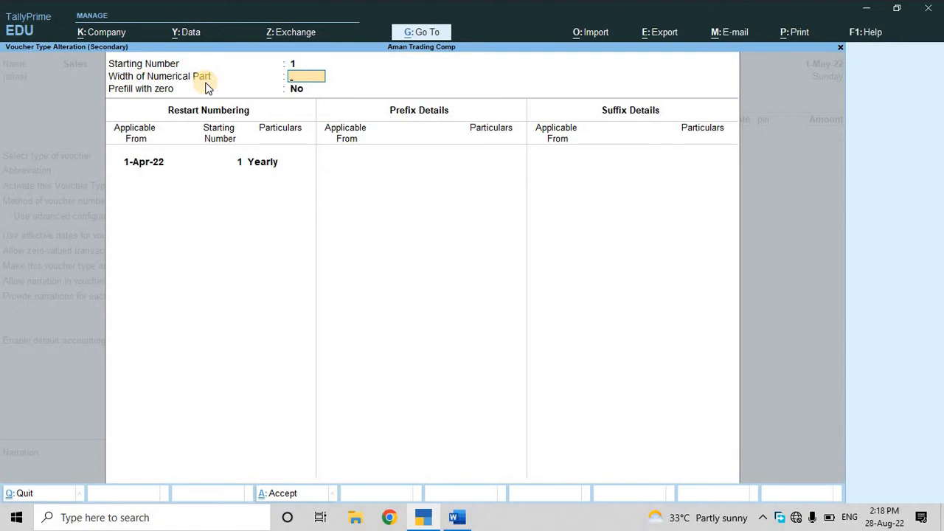
pyautogui.hotkey('alt', 'Tab')
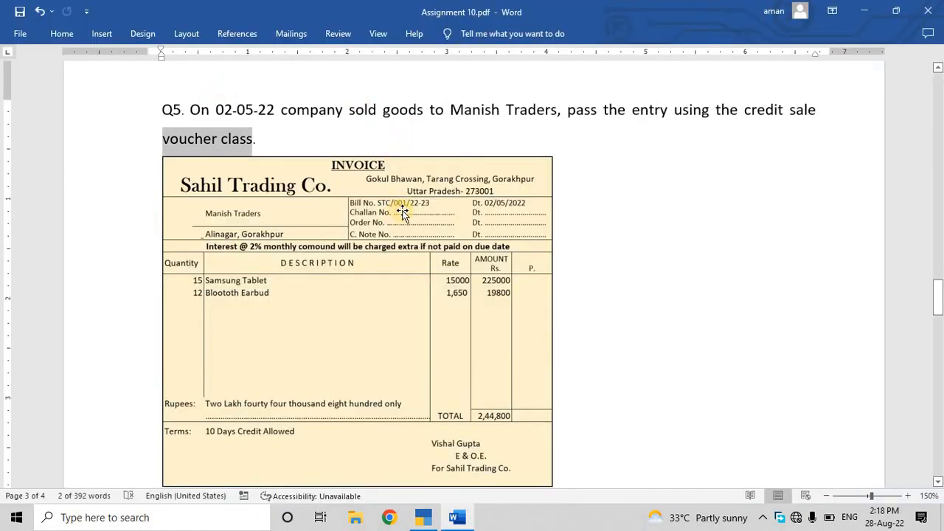
pyautogui.hotkey('alt', 'Tab')
pyautogui.write('3')
pyautogui.press('Return')
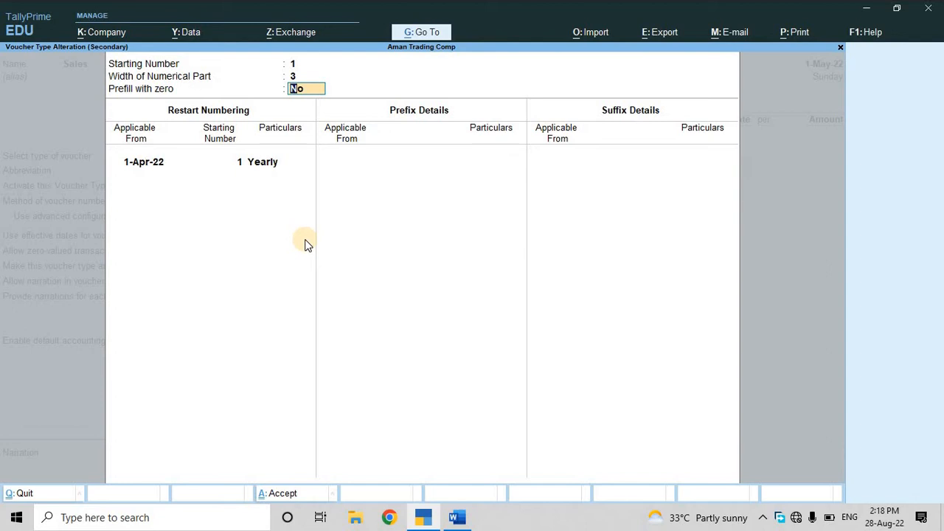
pyautogui.write('y')
pyautogui.press('Return')
# - Keep the yearly restart numbering and add the prefix STC/ applicable from 1-Apr-22, checking the invoice's bill number in Word
pyautogui.press('Return')
pyautogui.press('Return')
pyautogui.press('Return')
pyautogui.press('Return')
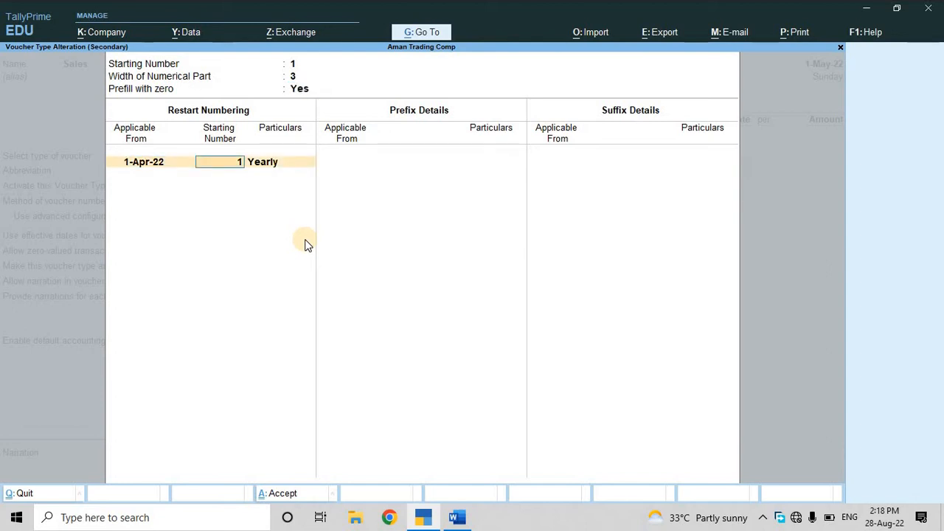
pyautogui.write('1-4')
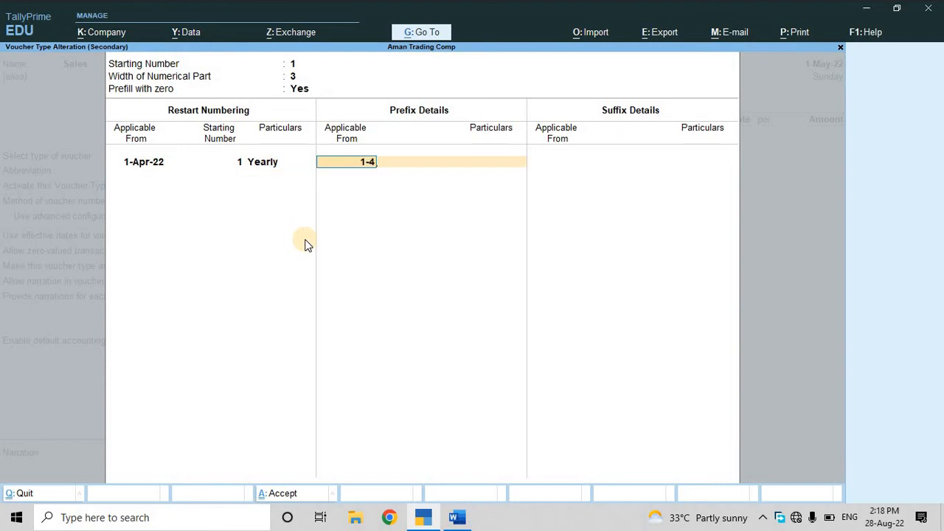
pyautogui.press('Return')
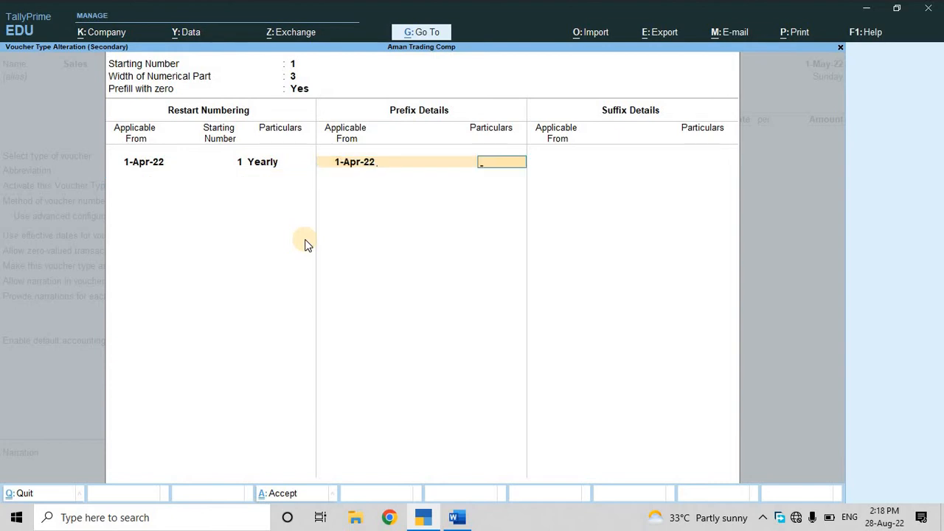
pyautogui.write('STC')
pyautogui.hotkey('alt', 'Tab')
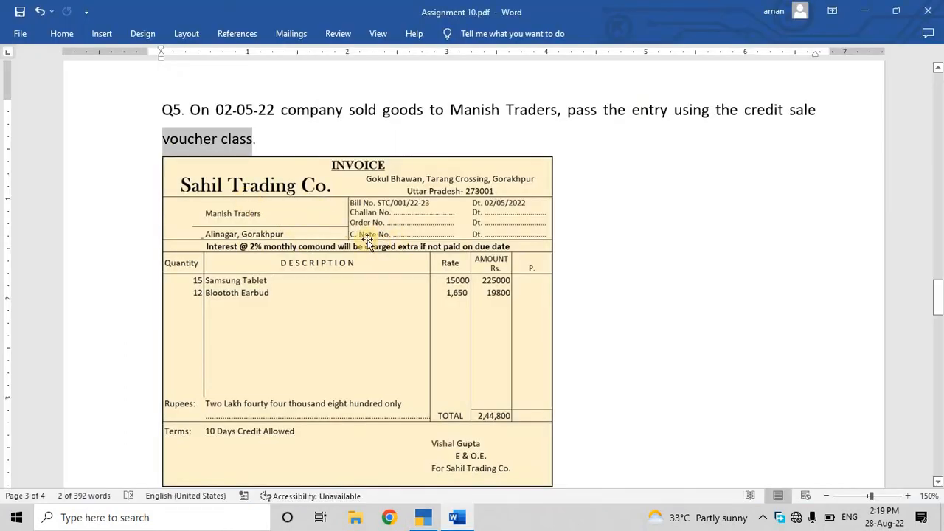
pyautogui.click(242, 185)
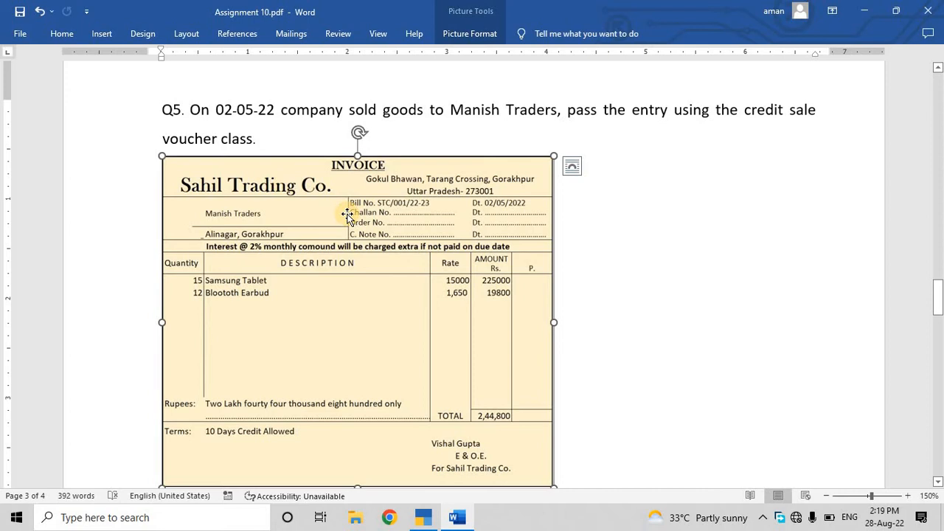
pyautogui.hotkey('alt', 'Tab')
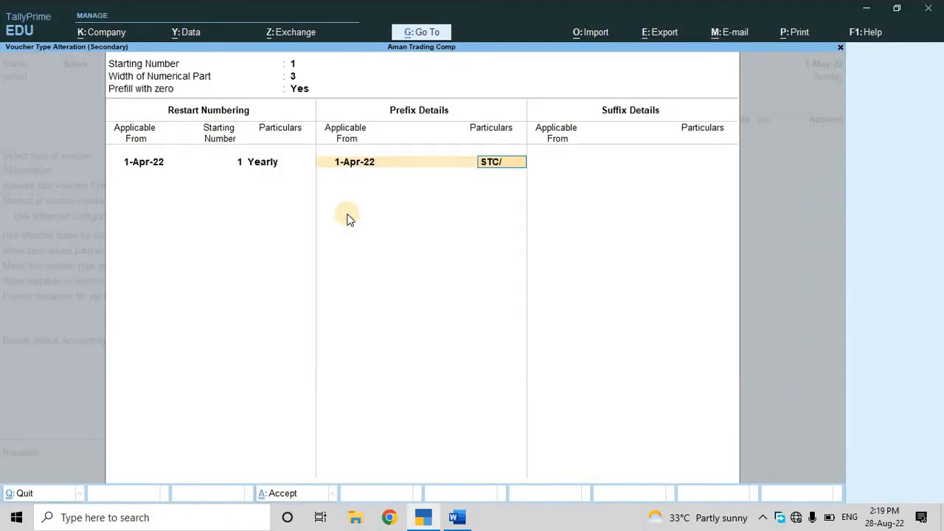
pyautogui.press('Return')
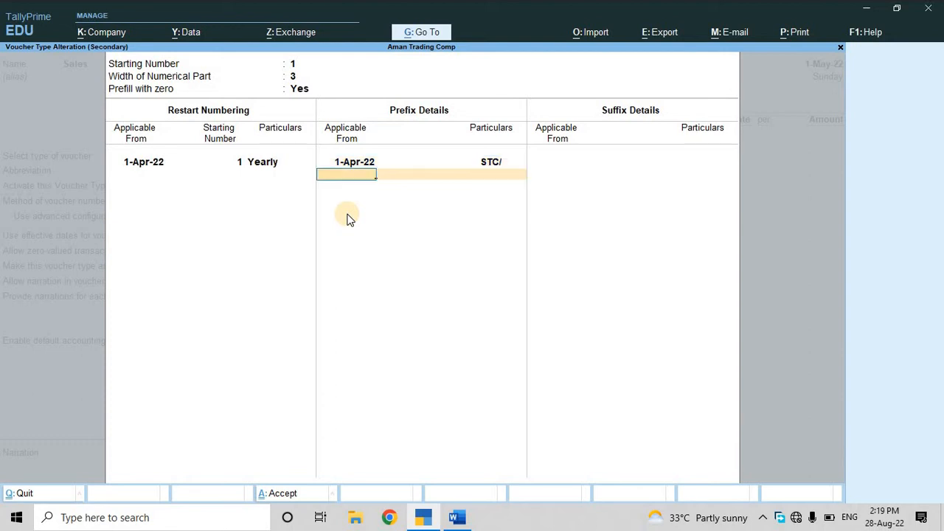
# - Add the numbering suffix /22-23 applicable from 1-Apr-22 and finish the advanced numbering configuration
pyautogui.press('Return')
pyautogui.write('1-4')
pyautogui.press('Return')
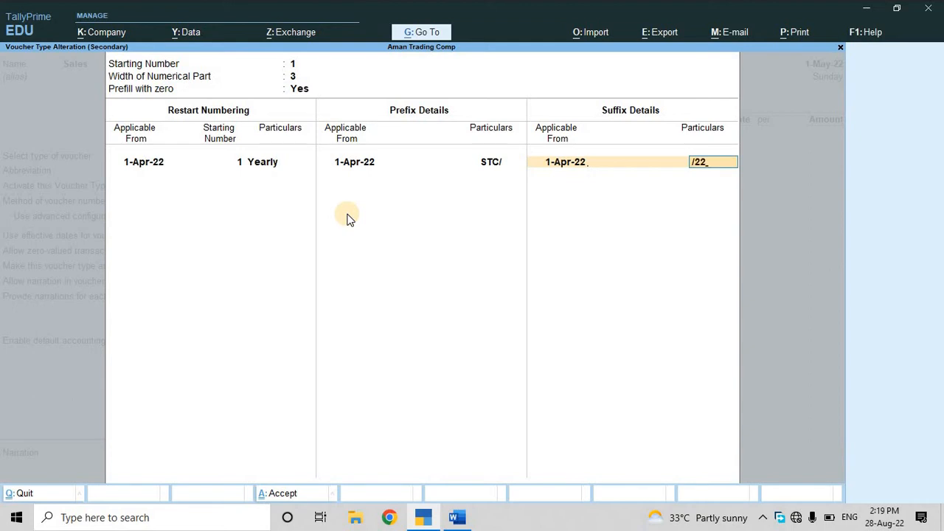
pyautogui.press('Return')
pyautogui.press('Return')
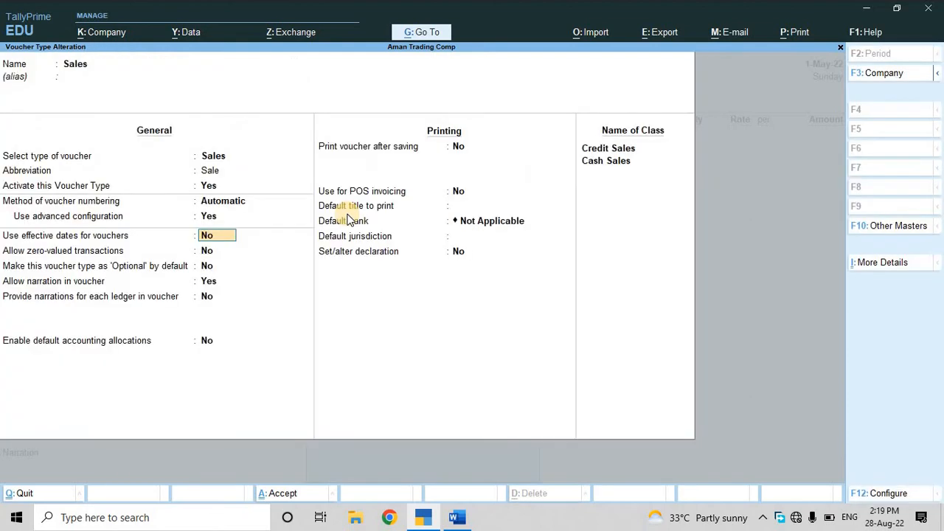
# - Save the altered Sales voucher type and return to the Sales voucher
pyautogui.press('Return')
pyautogui.press('ctrl')
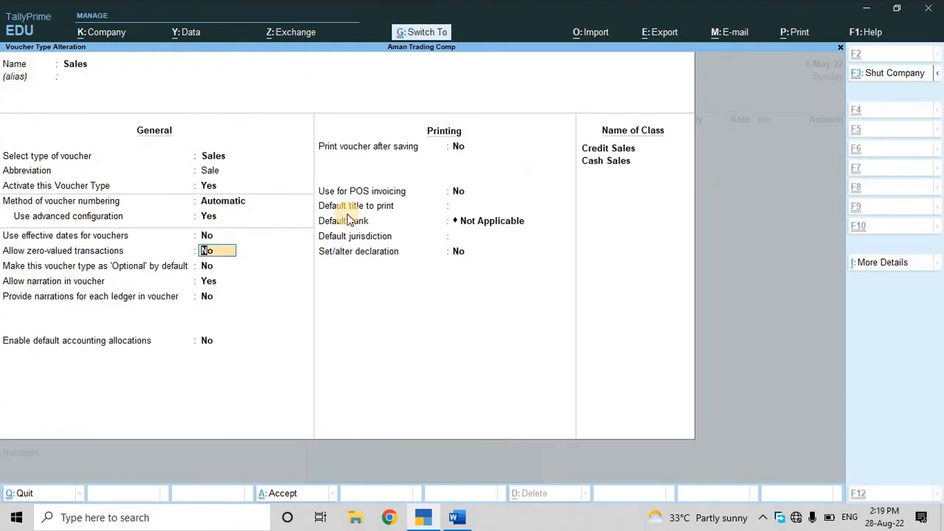
pyautogui.hotkey('ctrl', 'a')
pyautogui.press('Escape')
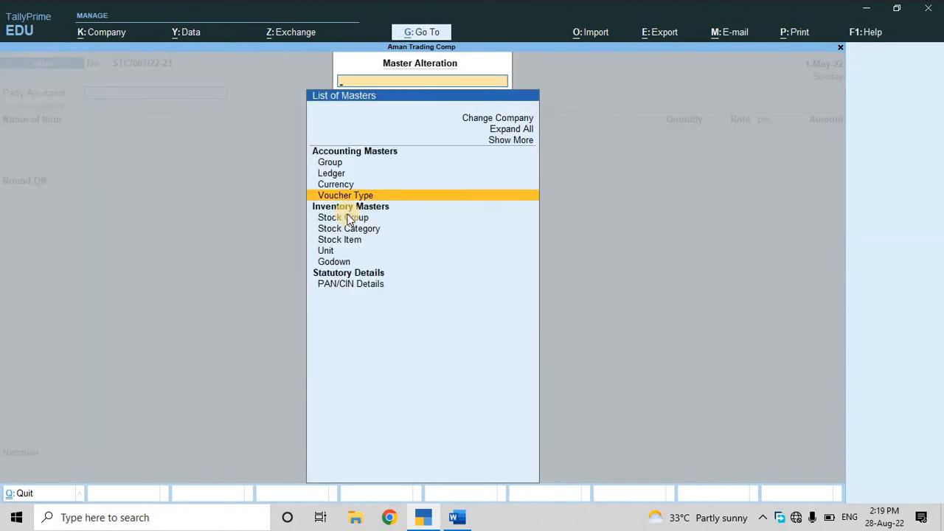
pyautogui.press('Escape')
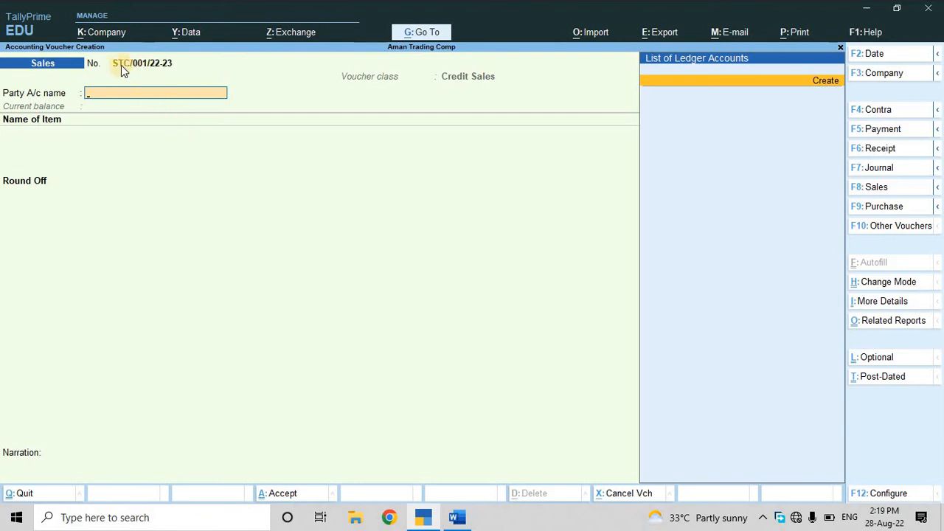
# - Check the party name on the invoice in Word and start a new party ledger named Manish Trader from the Sales voucher
pyautogui.hotkey('alt', 'Tab')
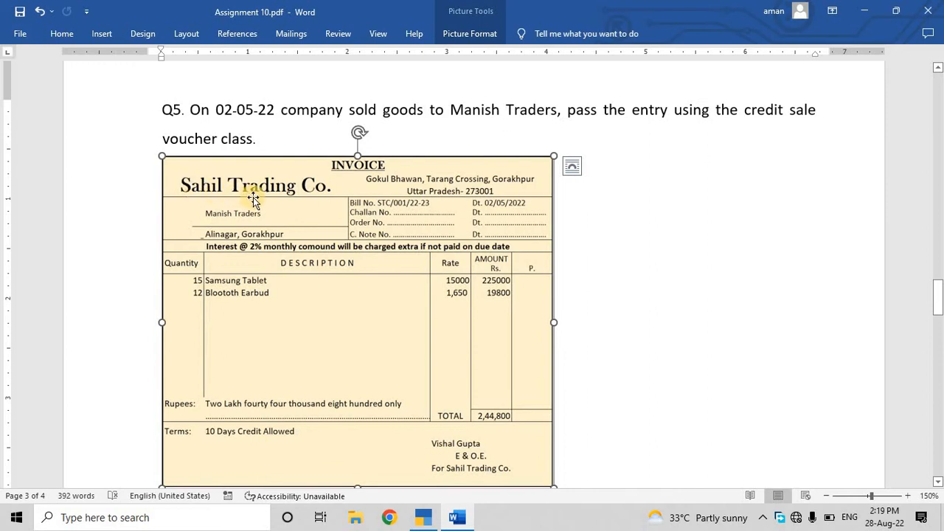
pyautogui.hotkey('alt', 'Tab')
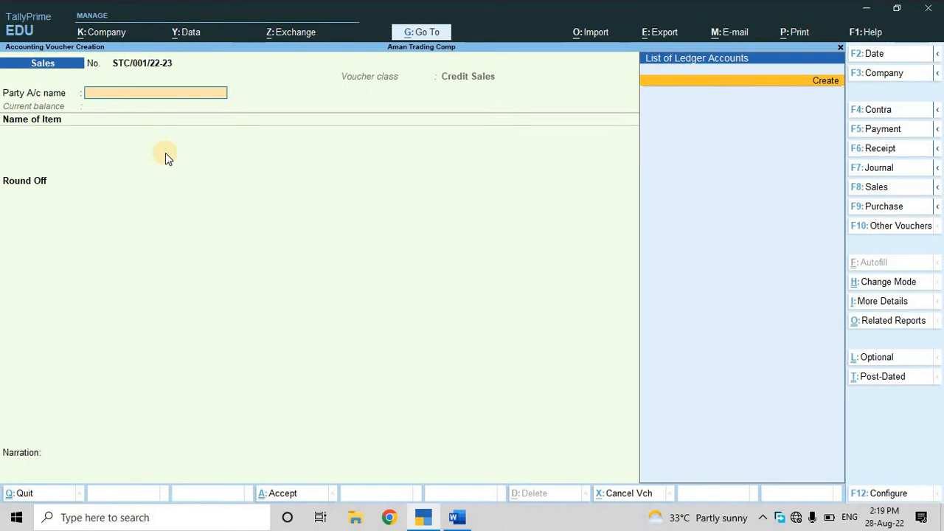
pyautogui.hotkey('alt', 'c')
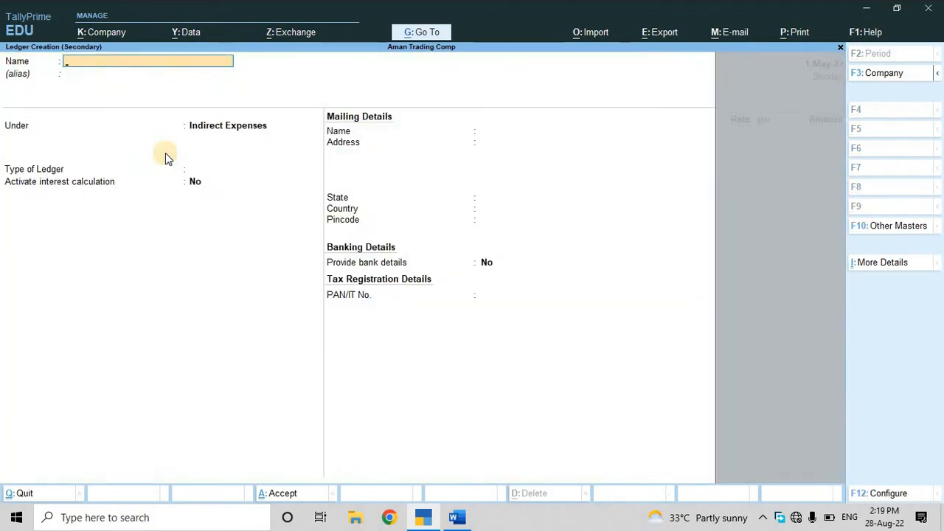
pyautogui.hotkey('alt', 'Tab')
pyautogui.hotkey('alt', 'Tab')
pyautogui.write('Manis')
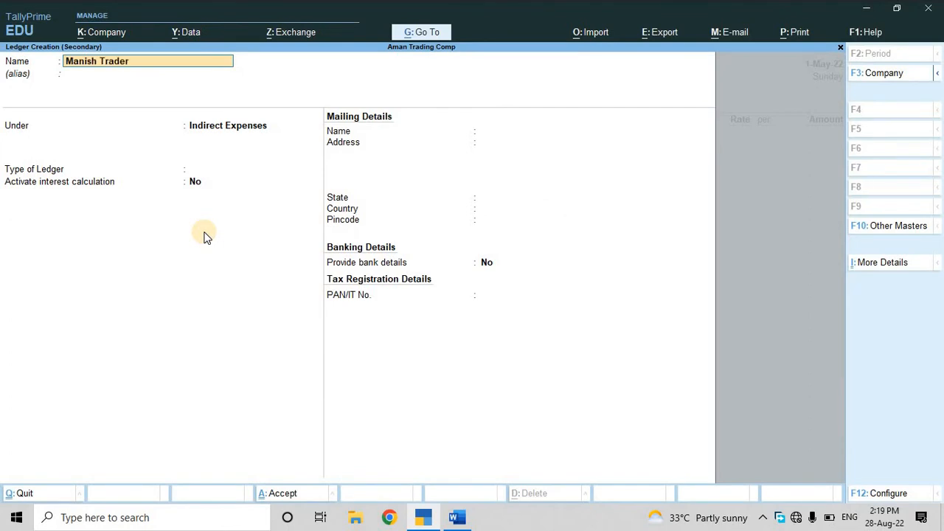
pyautogui.press('Return')
pyautogui.press('Return')
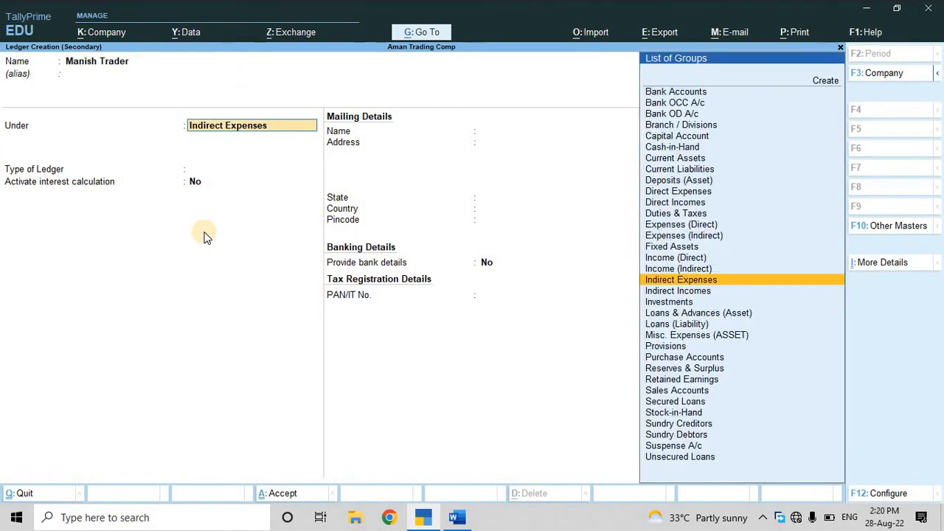
# - Place the Manish Trader ledger under Sundry Debtors, keeping bill-by-bill balances and the default credit settings
pyautogui.write('Sundry d')
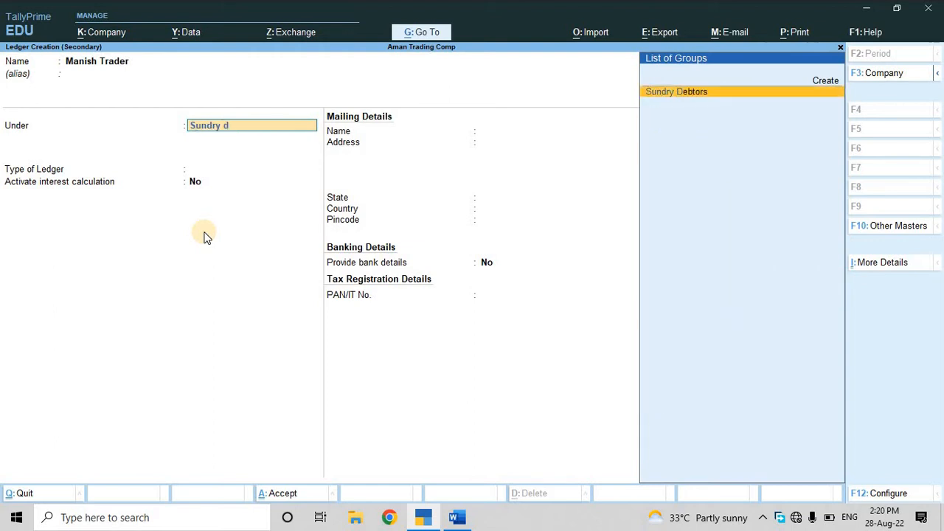
pyautogui.press('Return')
pyautogui.press('Return')
pyautogui.press('Return')
pyautogui.press('Return')
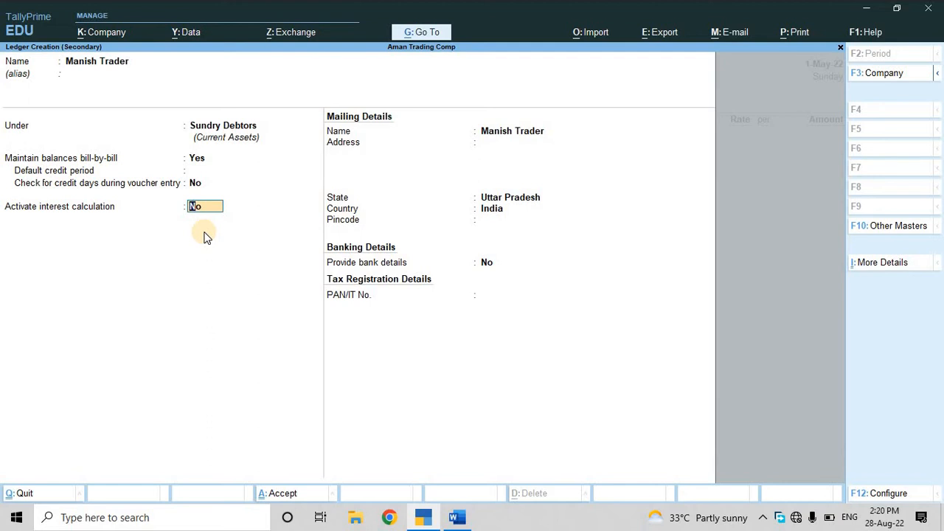
# - Activate interest calculation for the ledger, check the invoice's interest terms in Word, and enable transaction-by-transaction calculation
pyautogui.press('y')
pyautogui.press('Return')
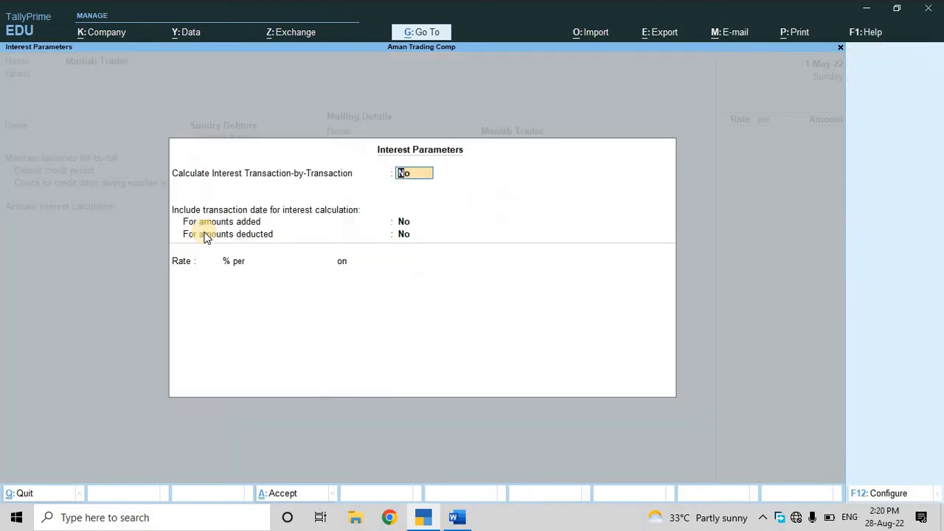
pyautogui.hotkey('alt', 'Tab')
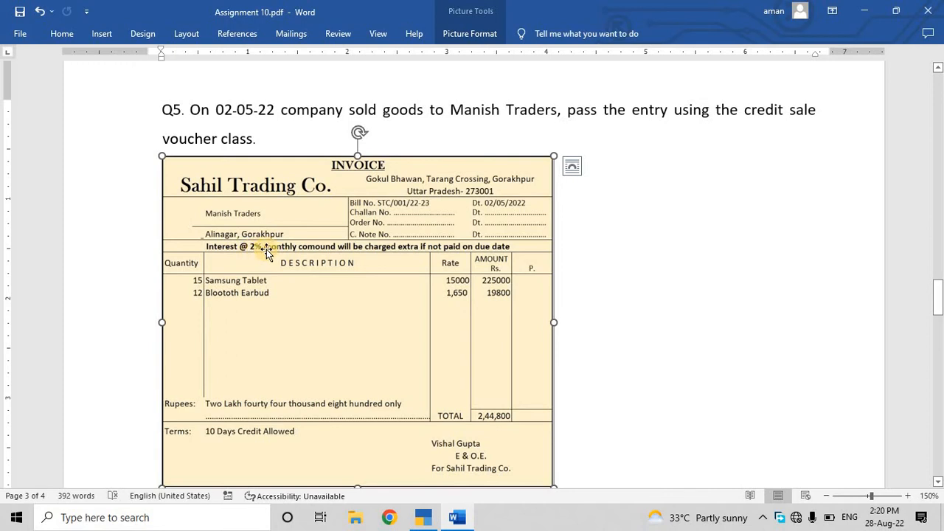
pyautogui.hotkey('alt', 'Tab')
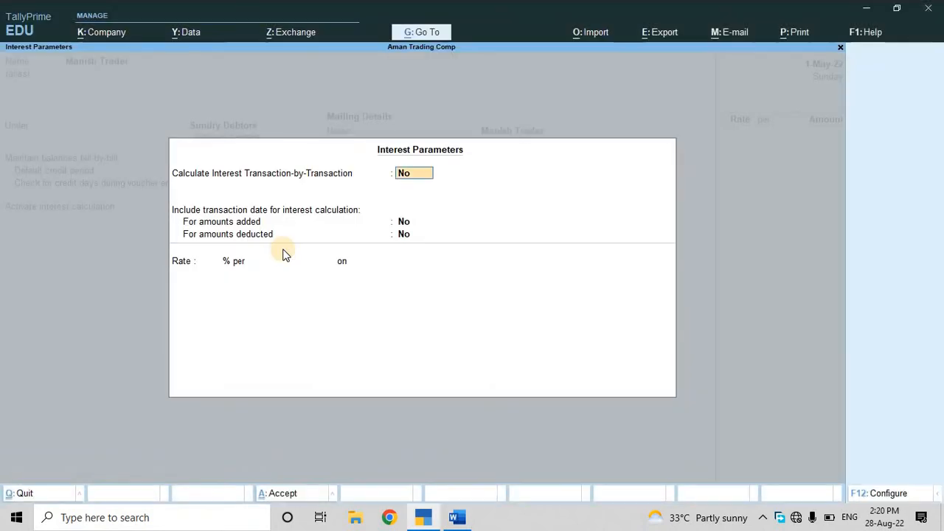
pyautogui.write('y')
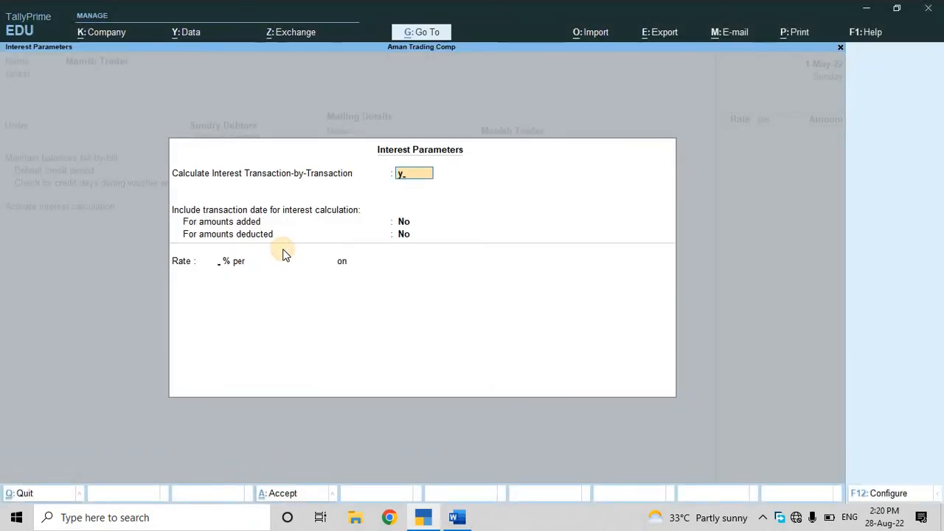
pyautogui.press('Return')
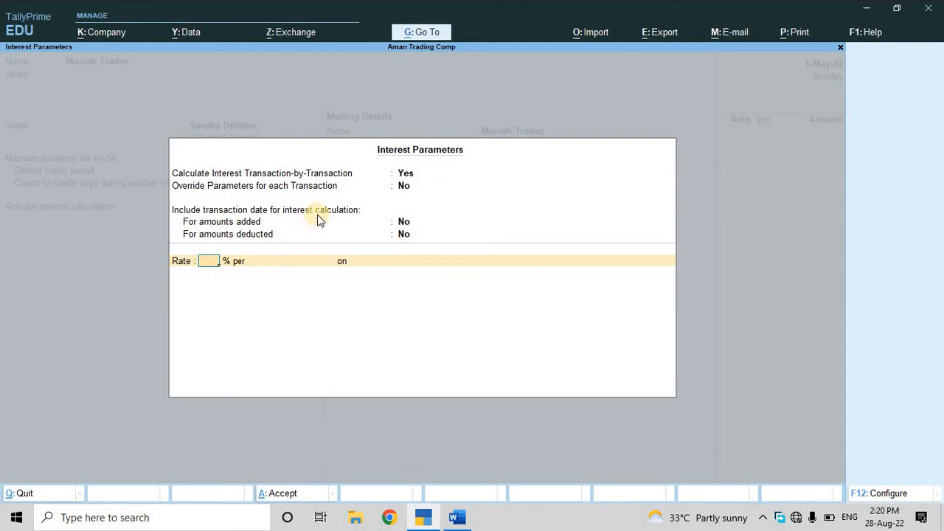
# - Enable overriding both the parameters and the advanced parameters for each transaction, keeping the transaction date excluded for amounts added
pyautogui.click(401, 179)
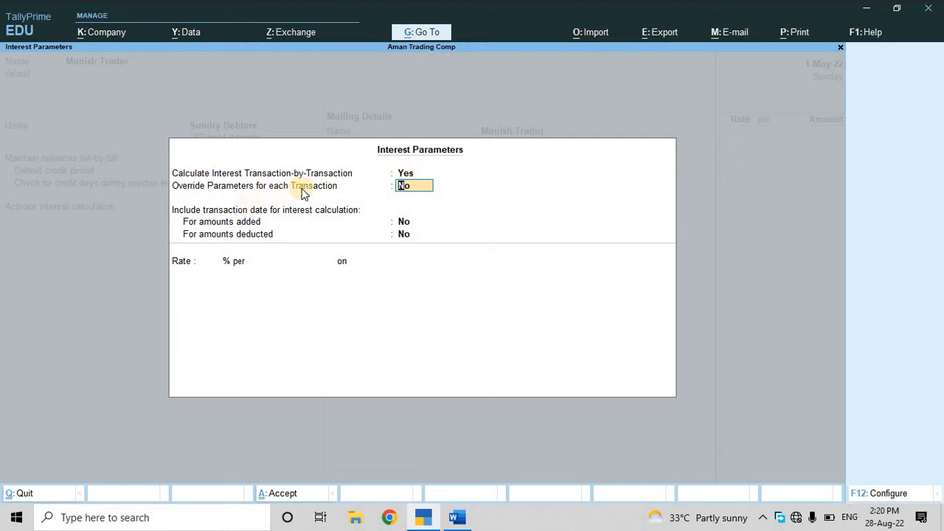
pyautogui.press('Return')
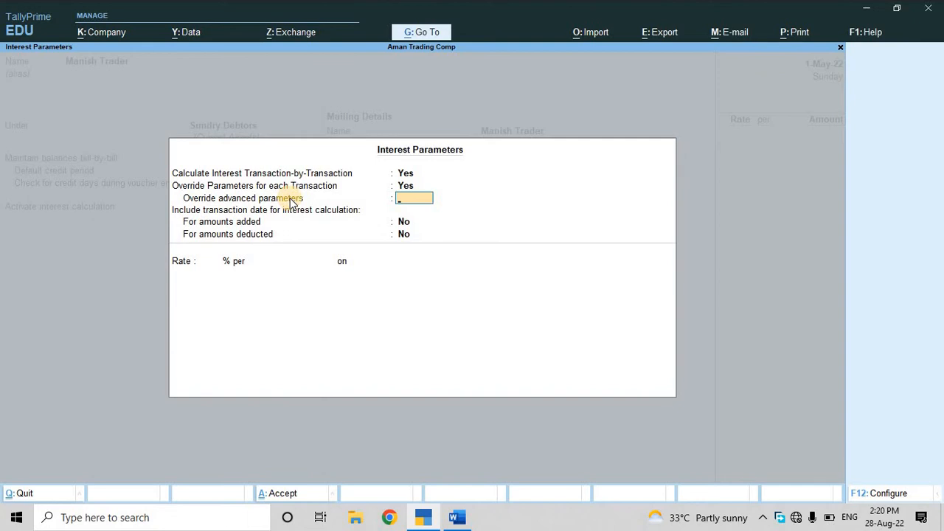
pyautogui.press('F12')
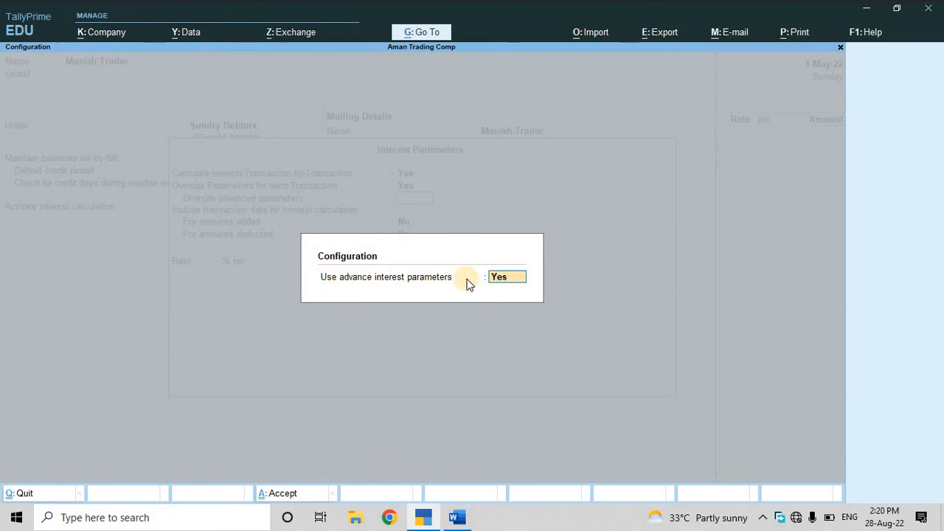
pyautogui.press('Return')
pyautogui.write('y')
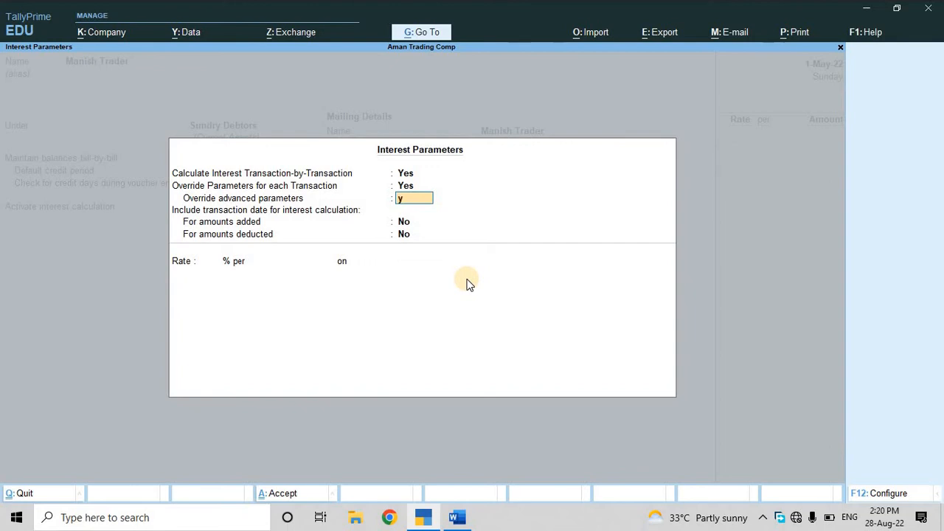
pyautogui.press('Return')
pyautogui.press('Return')
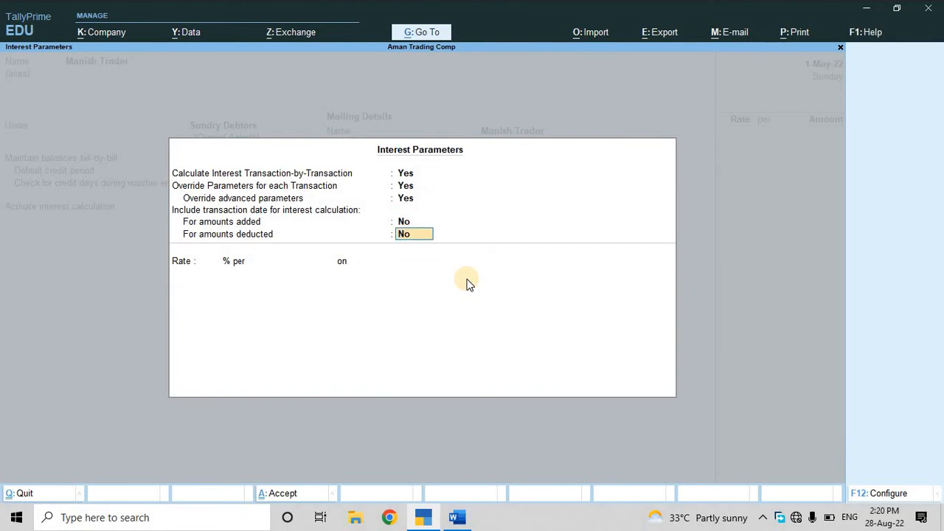
# - Set the Manish Trader ledger's interest rate to 2% per Calendar Month on Debit Balances Only
pyautogui.click(396, 262)
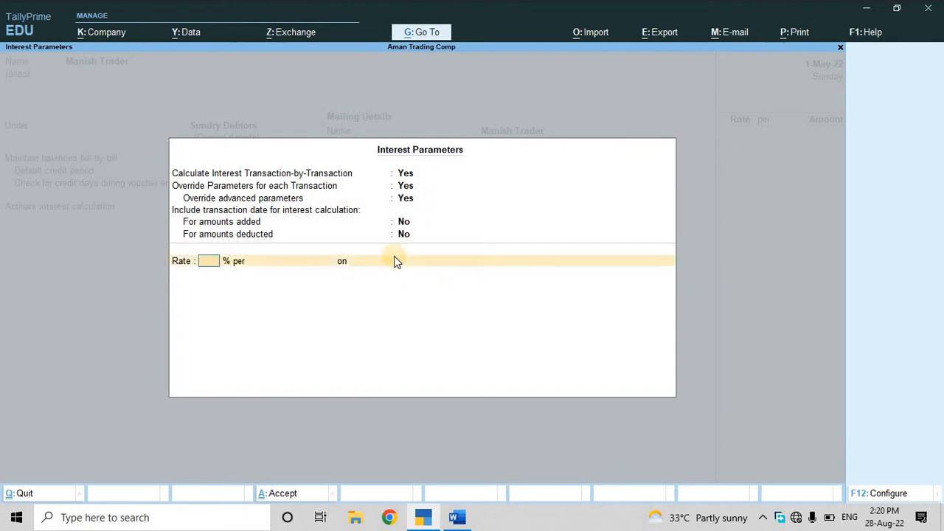
pyautogui.write('2')
pyautogui.press('Return')
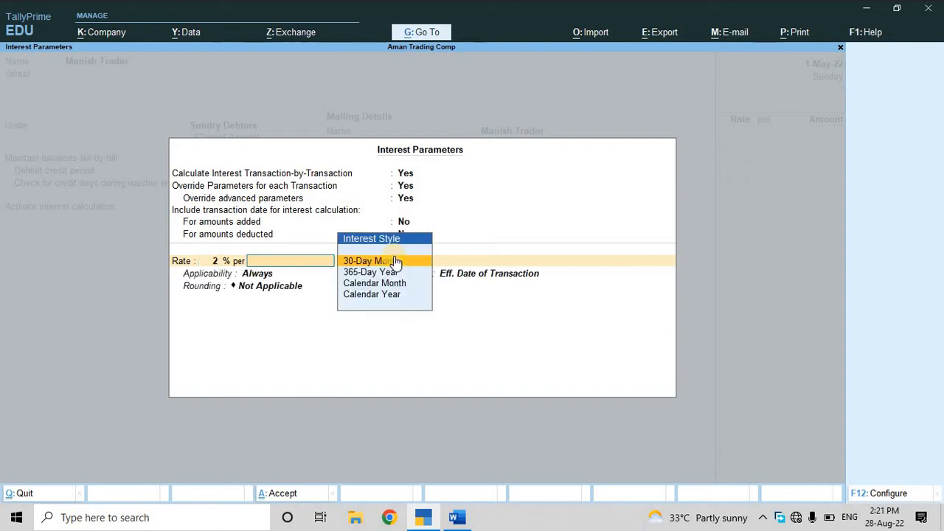
pyautogui.press('Down')
pyautogui.press('Down')
pyautogui.press('Return')
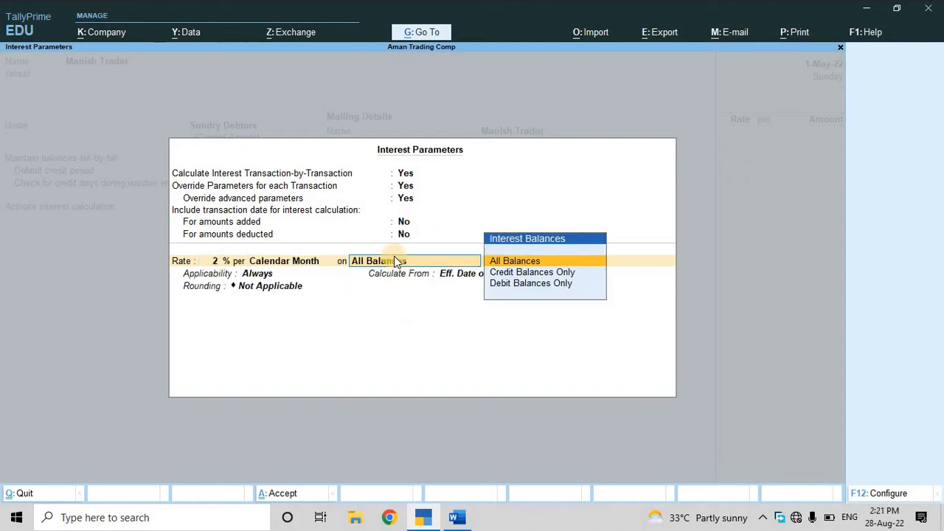
pyautogui.press('Down')
pyautogui.press('Down')
pyautogui.press('Return')
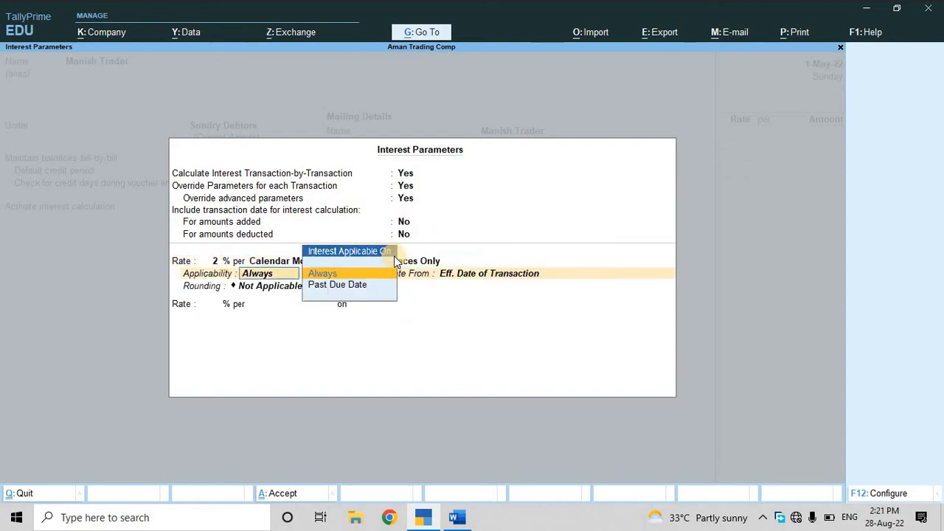
# - Keep interest applicability as Always, calculate it from Due Date of Invoice/Ref, and use Normal Rounding with a limit of 1
pyautogui.press('Return')
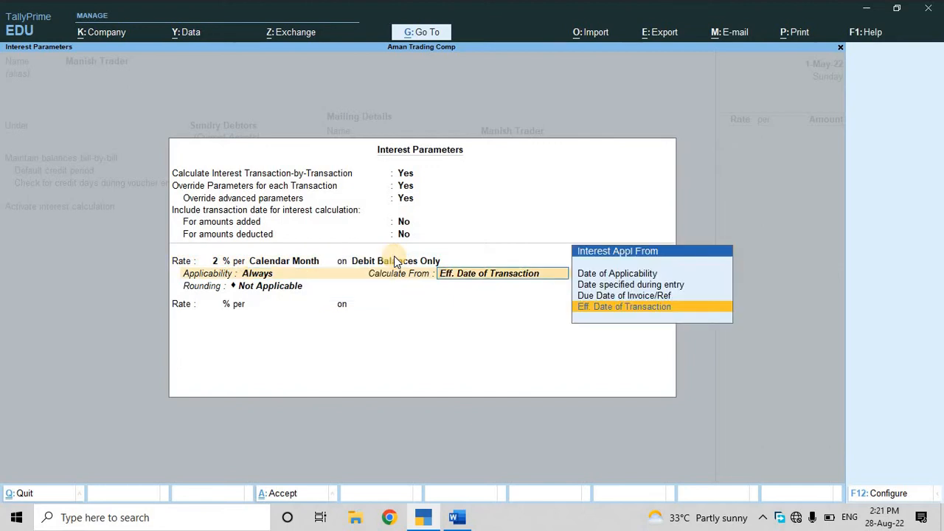
pyautogui.press('Up')
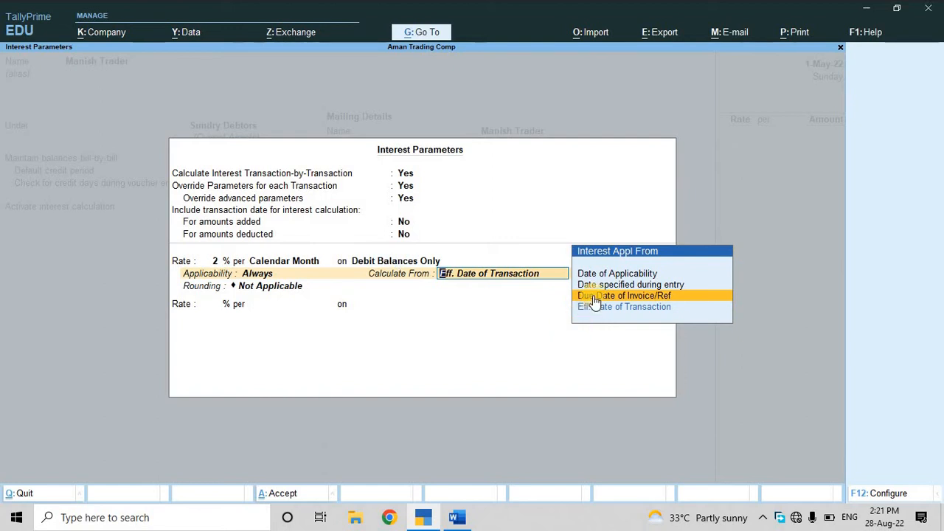
pyautogui.click(651, 297)
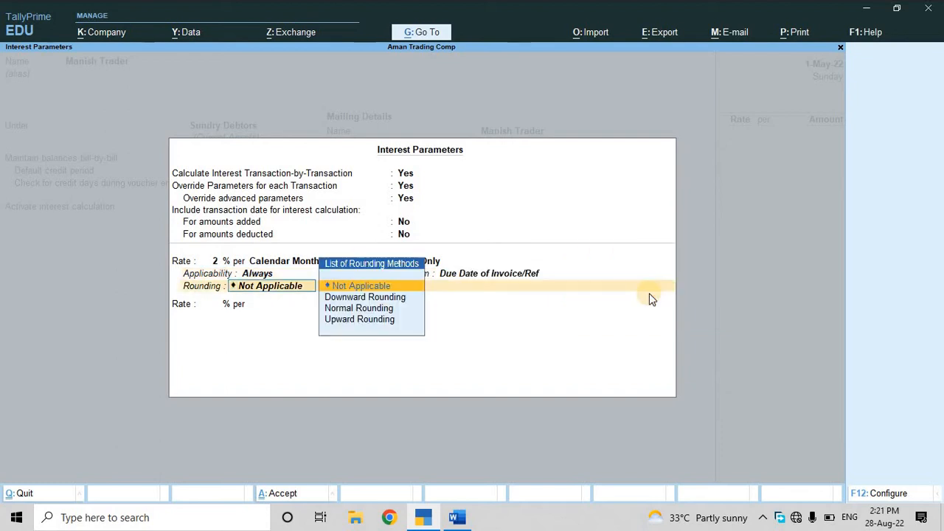
pyautogui.press('Down')
pyautogui.press('Down')
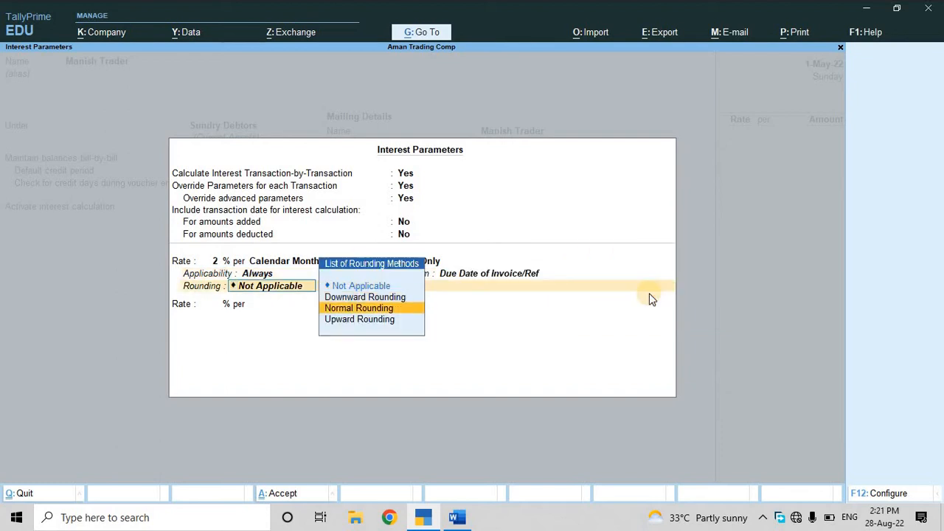
pyautogui.press('Return')
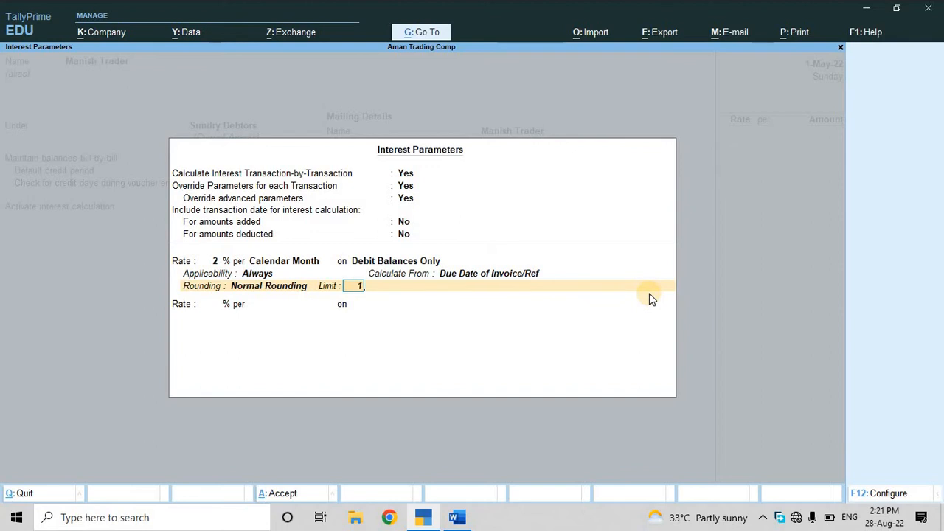
pyautogui.press('Return')
pyautogui.press('Return')
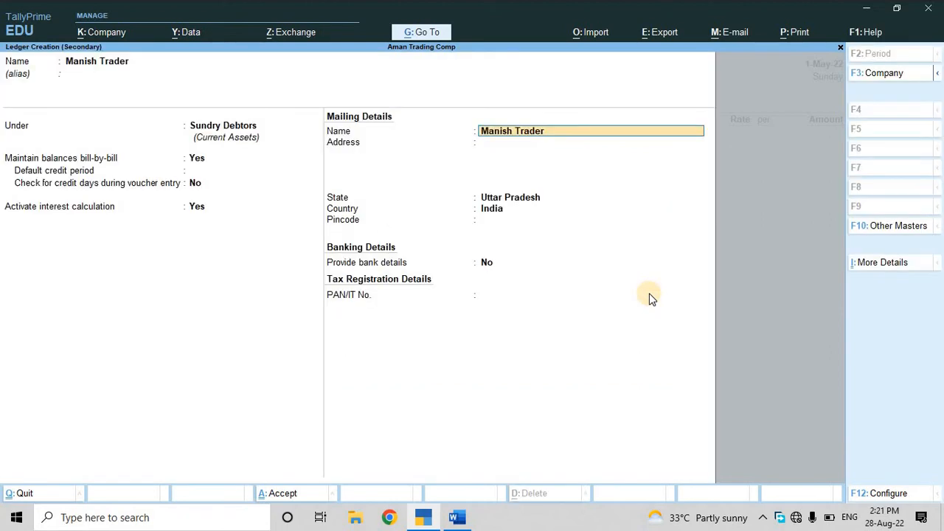
# - Save the Manish Trader ledger with its remaining details at their defaults and return to the sales voucher
pyautogui.hotkey('ctrl', 'a')
pyautogui.press('Return')
pyautogui.press('Return')
pyautogui.press('Return')
pyautogui.press('Return')
pyautogui.press('Return')
pyautogui.press('Return')
pyautogui.press('Return')
pyautogui.press('Return')
pyautogui.press('Return')
pyautogui.press('Return')
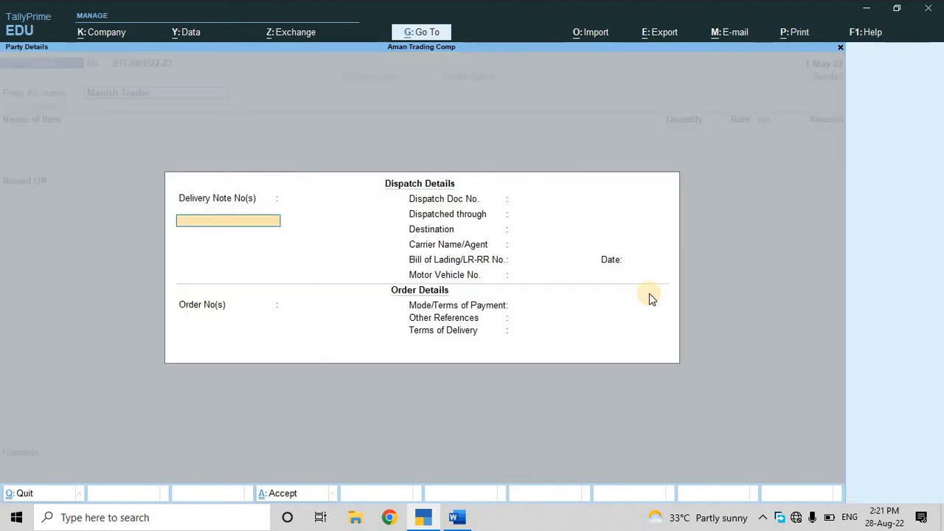
# - Leave the dispatch, order and party details at their defaults and proceed to the voucher's item entry
pyautogui.press('Return')
pyautogui.press('Return')
pyautogui.press('Return')
pyautogui.press('Return')
pyautogui.press('Return')
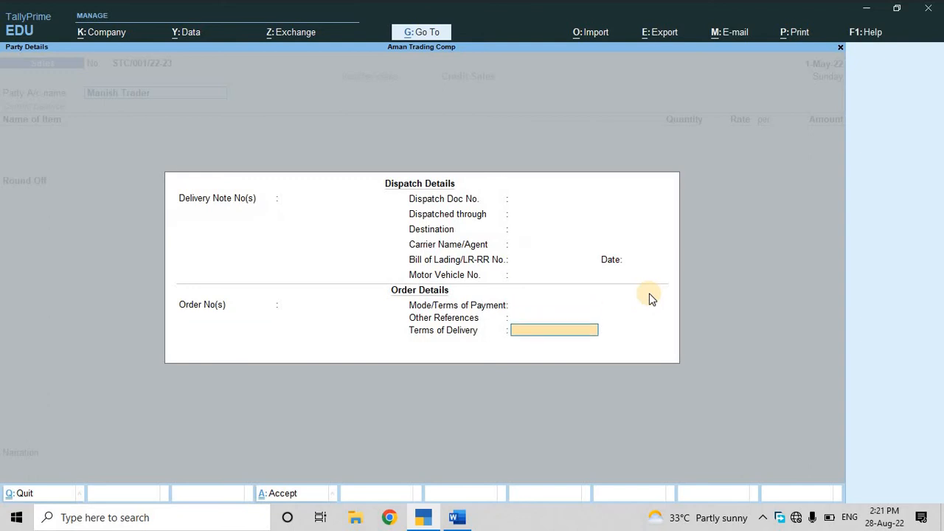
pyautogui.press('Return')
pyautogui.press('Return')
pyautogui.press('Return')
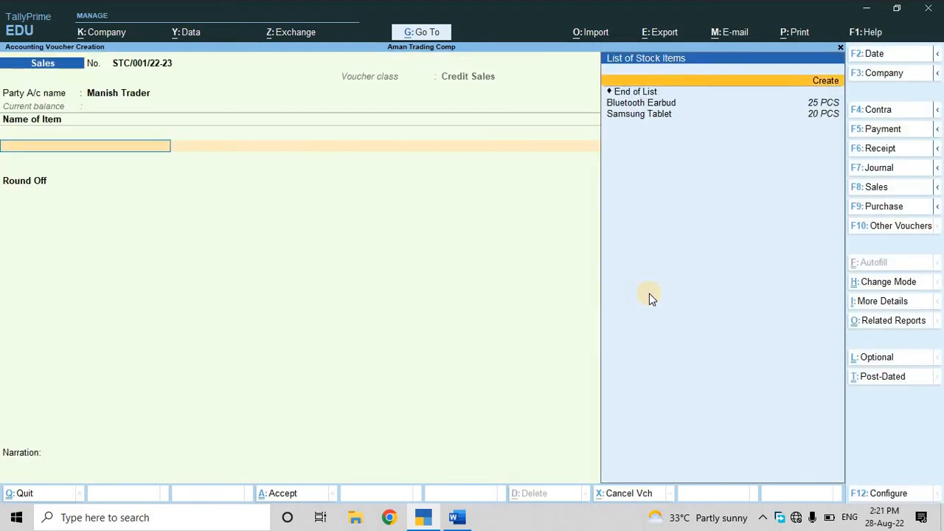
# - Add Samsung Tablet to the sales voucher with a quantity of 15 PCS at a rate of 15,000, per the Word invoice
pyautogui.press('Down')
pyautogui.press('Down')
pyautogui.press('Return')
pyautogui.hotkey('alt', 'Tab')
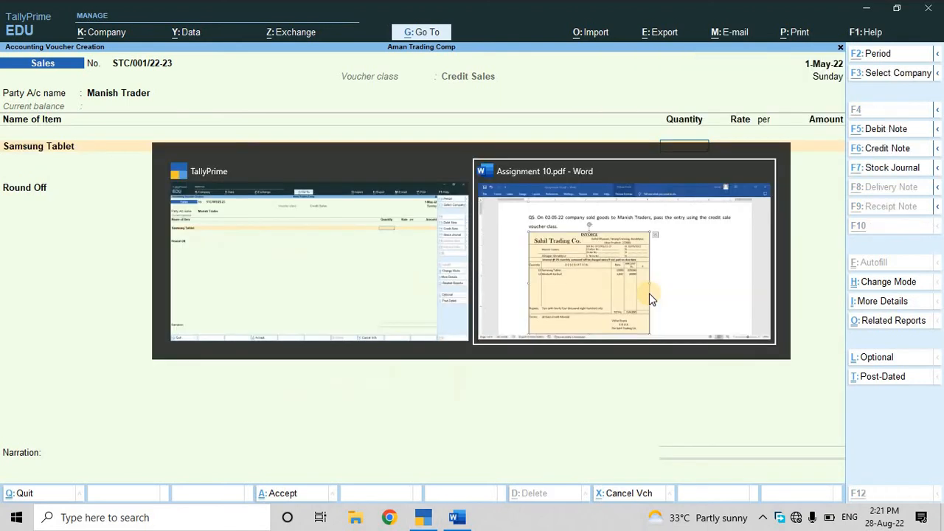
pyautogui.hotkey('alt', 'Tab')
pyautogui.write('15')
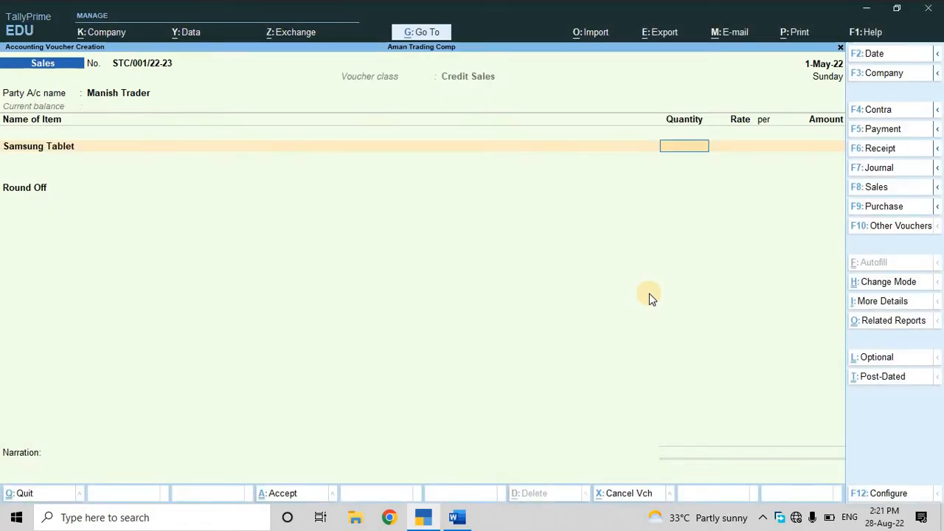
pyautogui.write('5000')
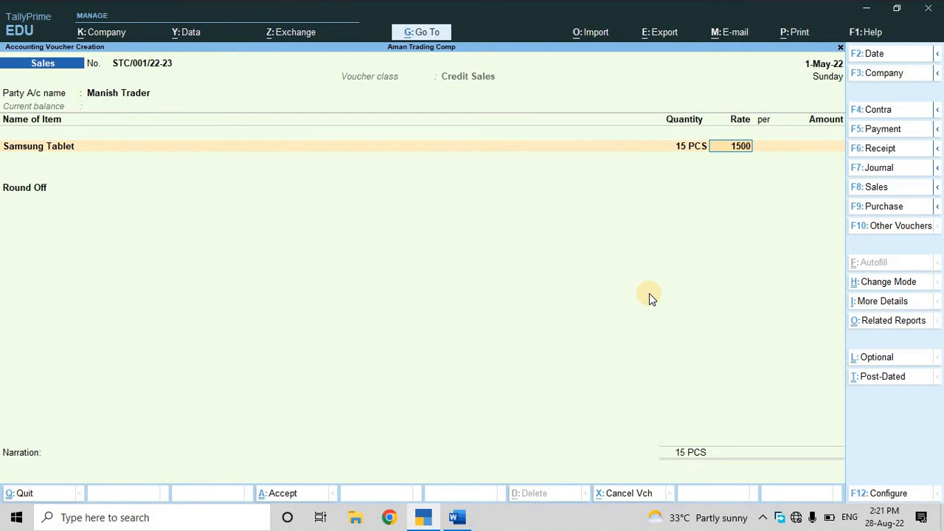
pyautogui.press('Return')
pyautogui.press('Return')
pyautogui.press('Return')
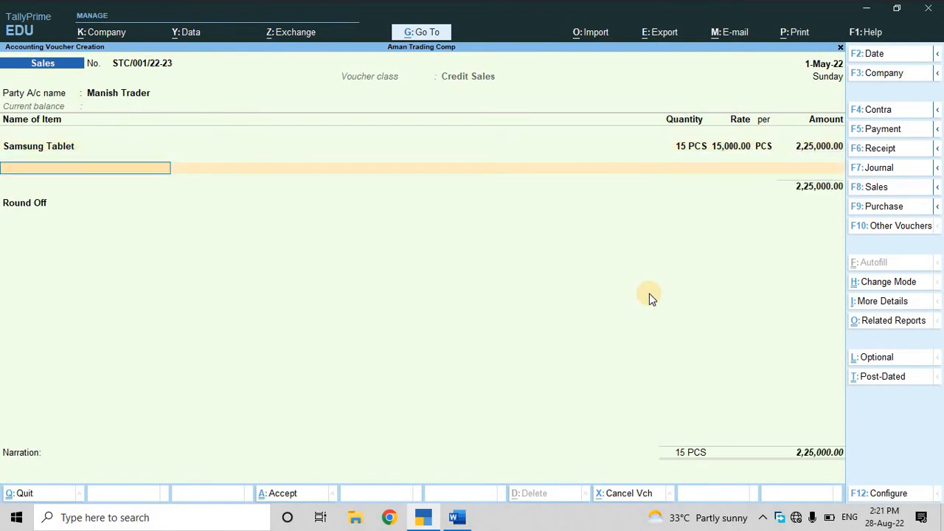
# - Add Bluetooth Earbud with a quantity of 12 PCS at a rate of 1,650, per the Word invoice, and finish the item list
pyautogui.press('Down')
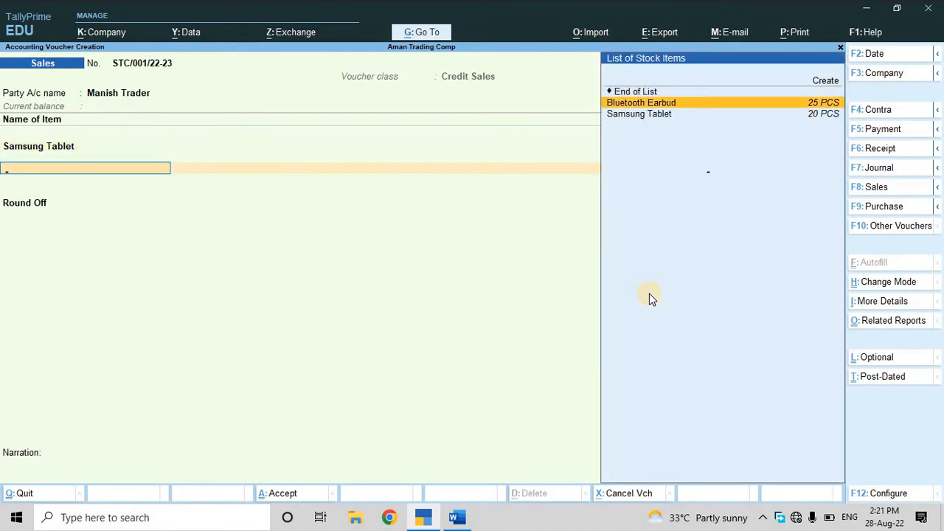
pyautogui.press('Return')
pyautogui.hotkey('alt', 'Tab')
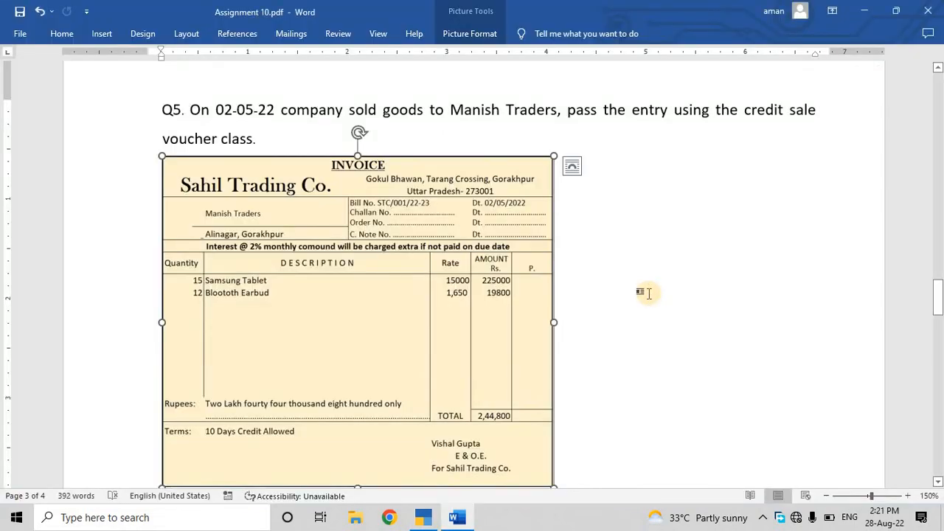
pyautogui.hotkey('alt', 'Tab')
pyautogui.write('12')
pyautogui.press('Return')
pyautogui.write('1,650')
pyautogui.press('Return')
pyautogui.press('Return')
pyautogui.press('Return')
pyautogui.press('Return')
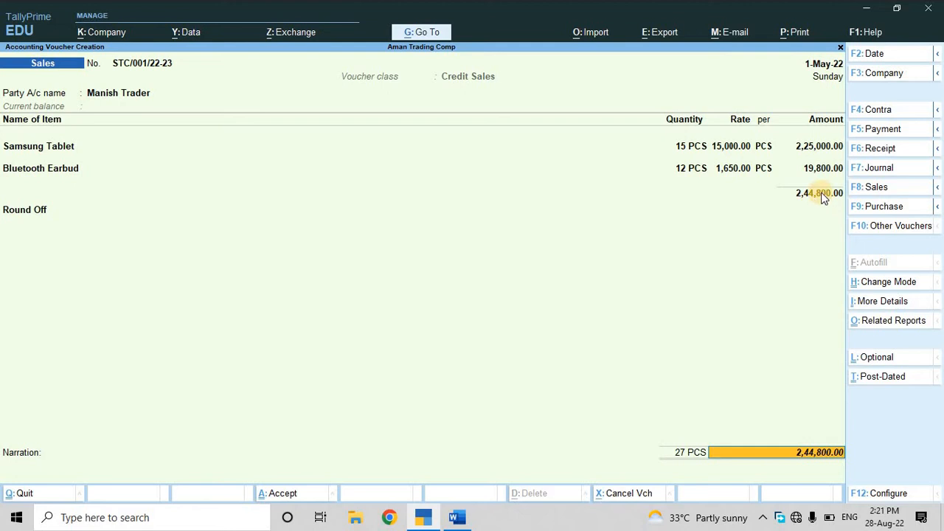
# - Record the bill as a New Ref named STC/001/22-23 with 10 days of credit for the full debit amount
pyautogui.press('Return')
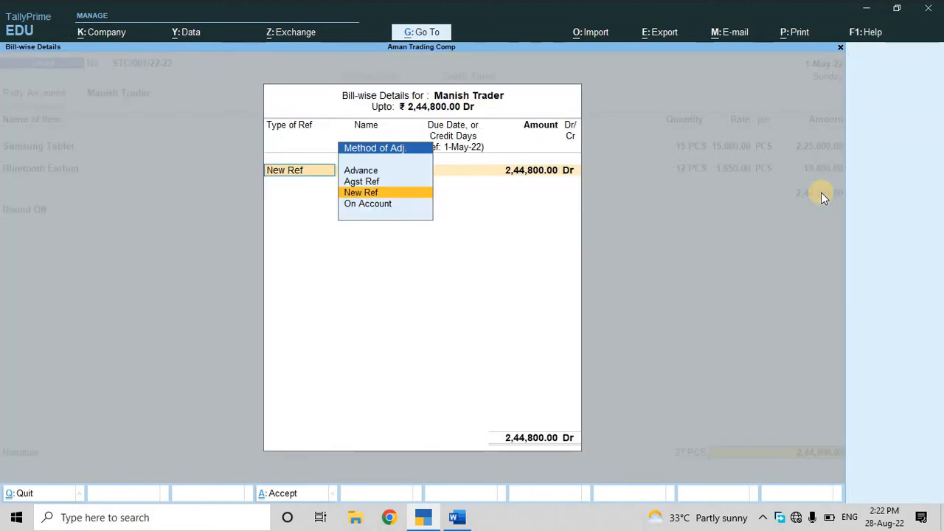
pyautogui.press('Return')
pyautogui.press('Return')
pyautogui.hotkey('alt', 'Tab')
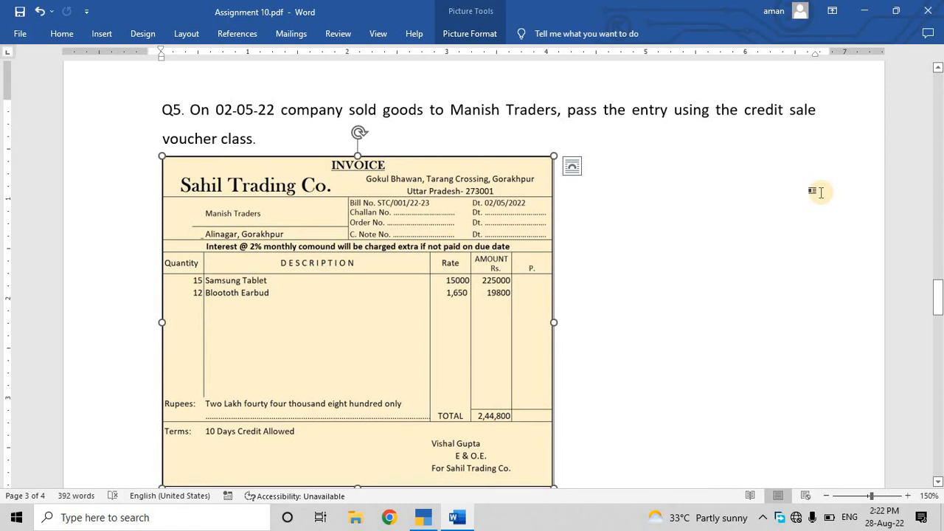
pyautogui.hotkey('alt', 'Tab')
pyautogui.write('10')
pyautogui.press('Return')
pyautogui.press('Return')
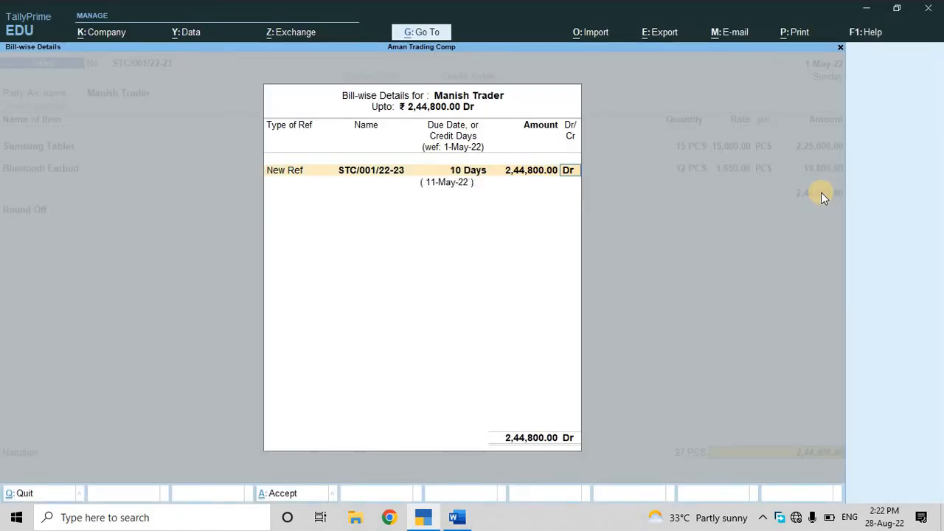
pyautogui.press('Return')
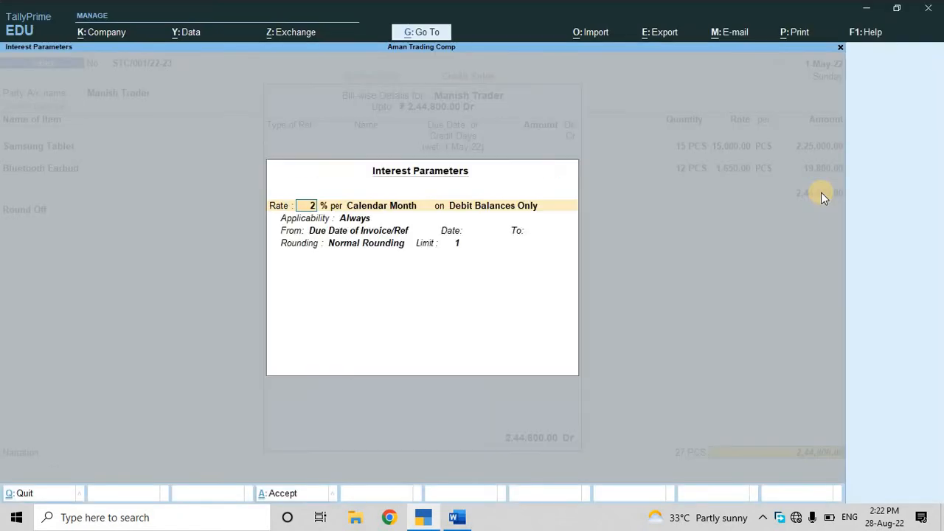
# - Accept the bill's interest parameters as inherited from the ledger and complete the bill-wise details
pyautogui.press('Return')
pyautogui.press('Return')
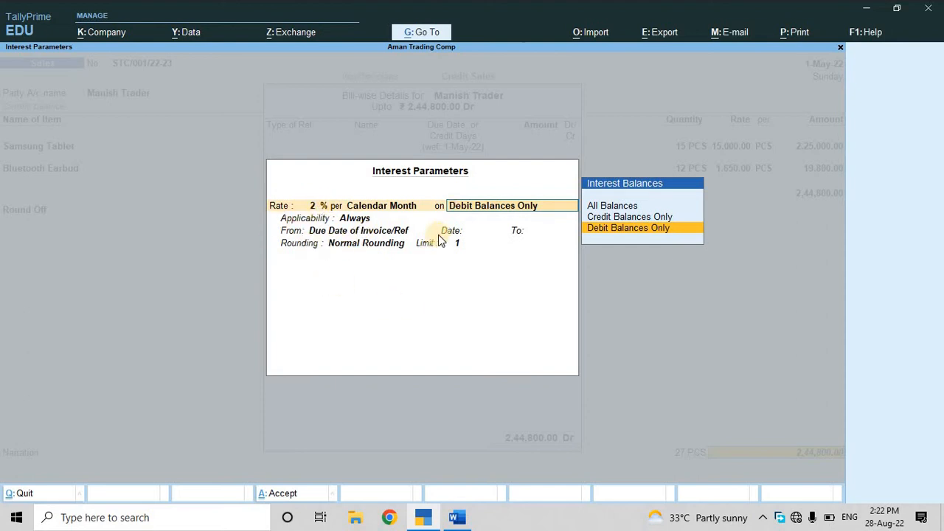
pyautogui.press('Return')
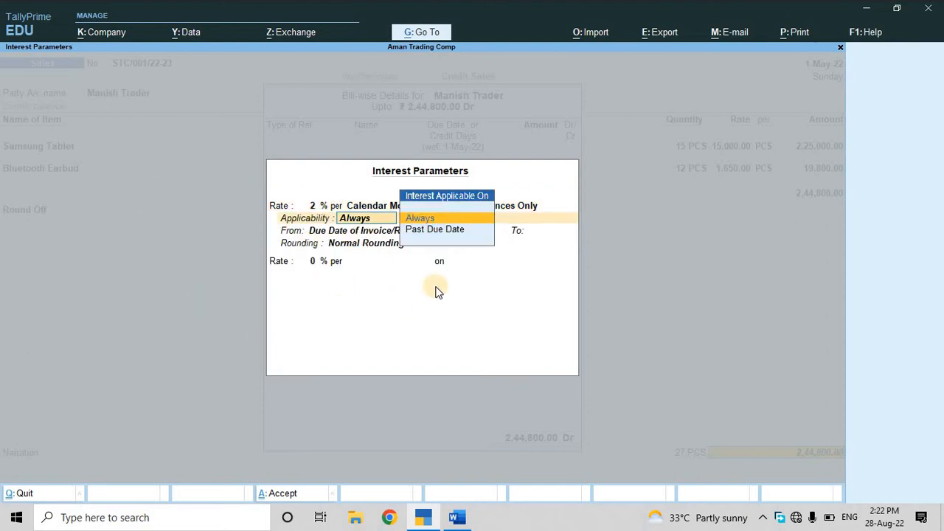
pyautogui.press('Return')
pyautogui.press('Return')
pyautogui.press('Return')
pyautogui.press('Return')
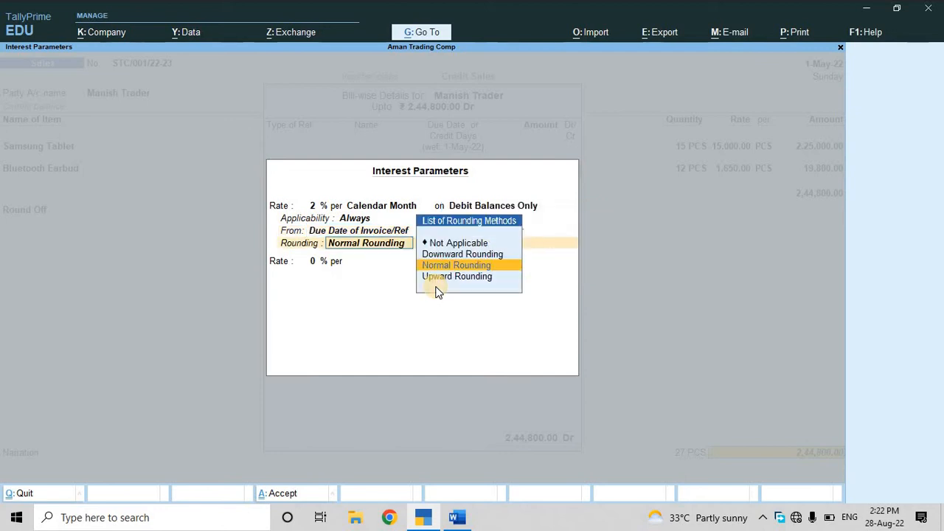
pyautogui.press('Return')
pyautogui.press('Return')
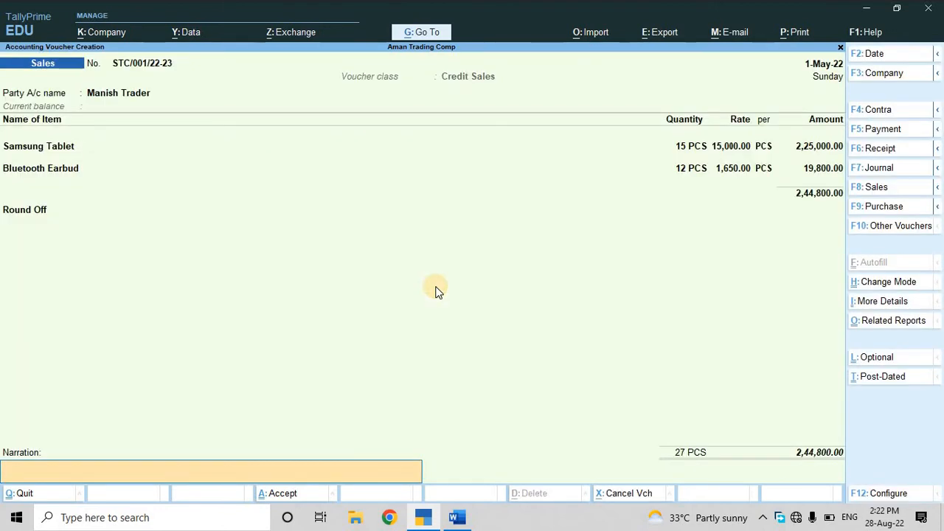
# - Enter the narration "being goods sold" and check the voucher against the invoice in Word
pyautogui.write('being goods sold')
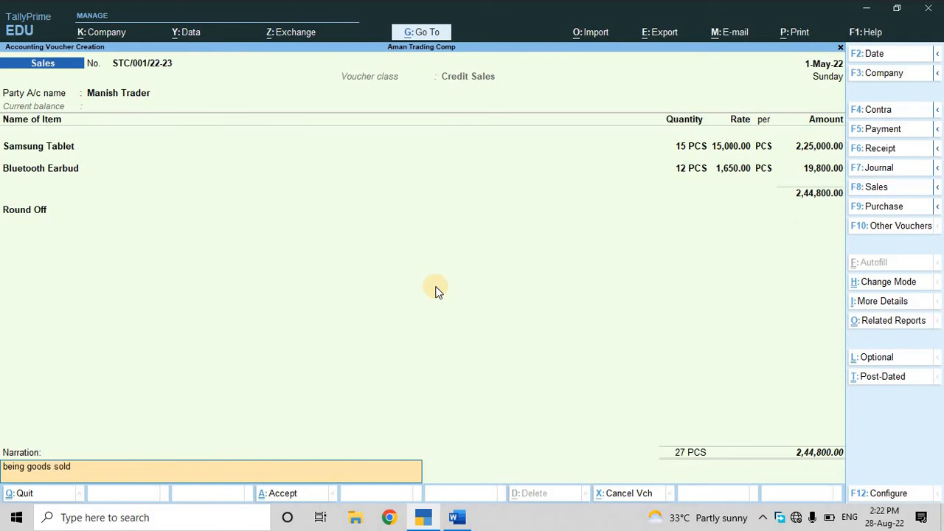
pyautogui.press('Return')
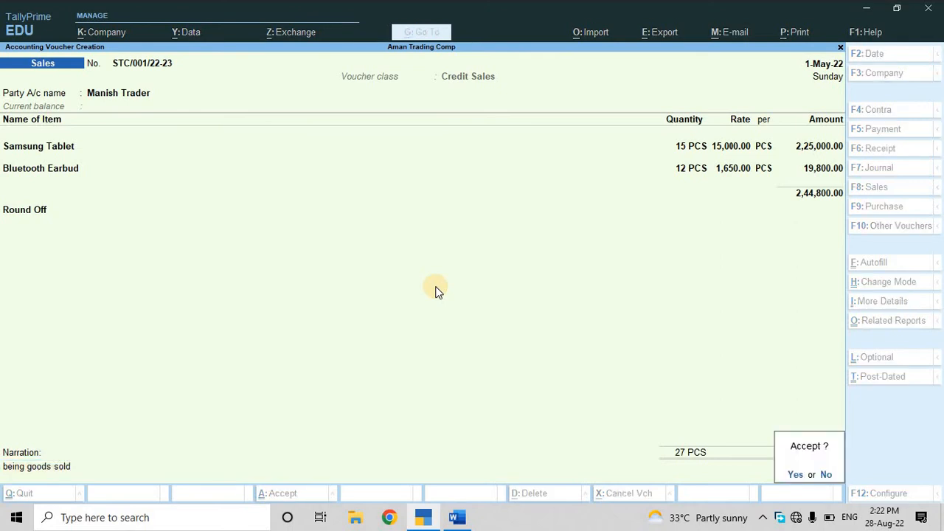
pyautogui.hotkey('alt', 'Tab')
pyautogui.hotkey('alt', 'Tab')
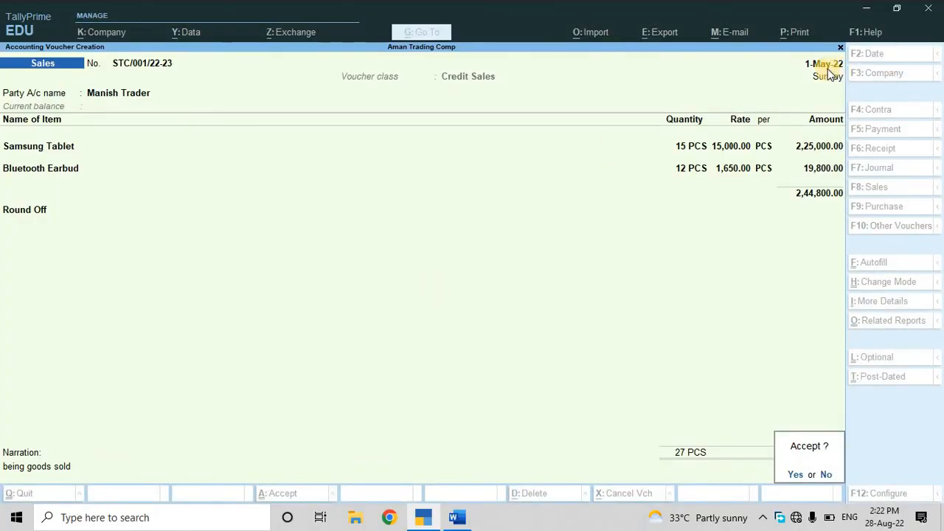
# - Return from the acceptance prompt, set the voucher date to 2-5, and save the sales voucher
pyautogui.press('n')
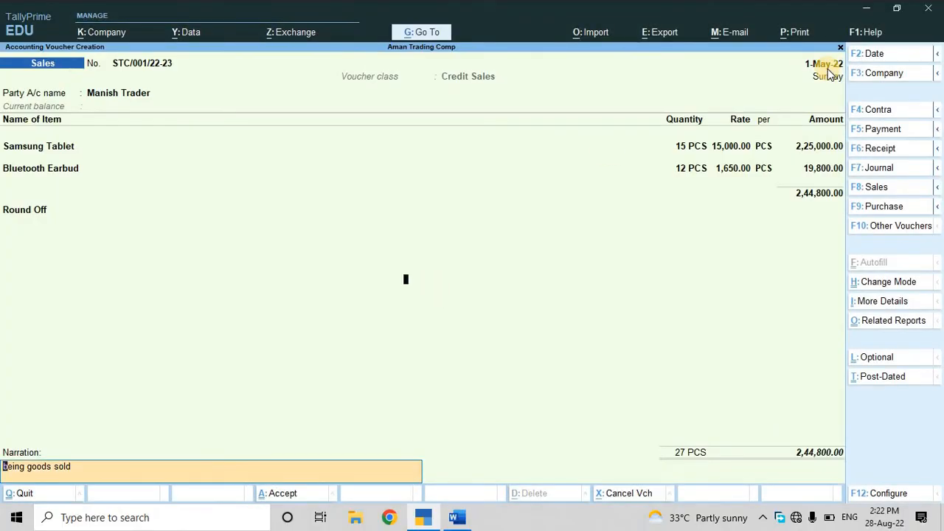
pyautogui.click(827, 69)
pyautogui.write('2-5')
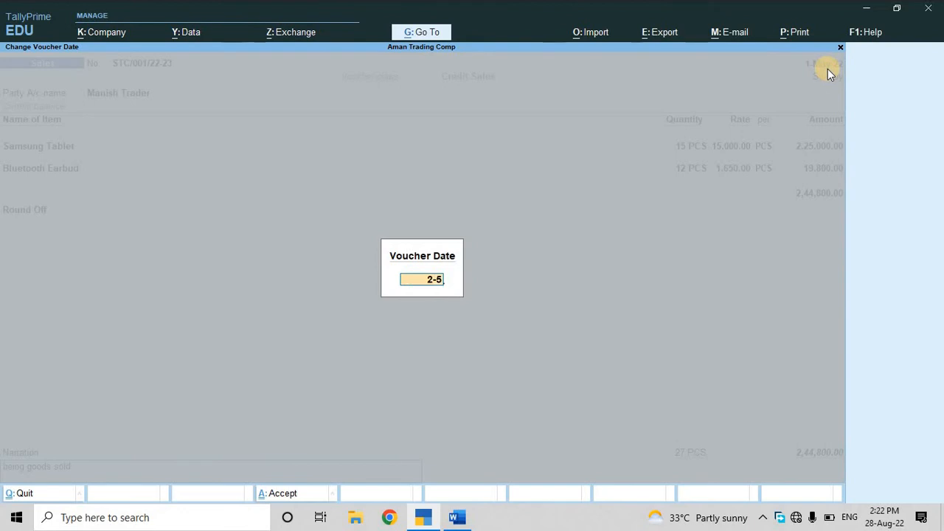
pyautogui.press('Return')
pyautogui.press('Return')
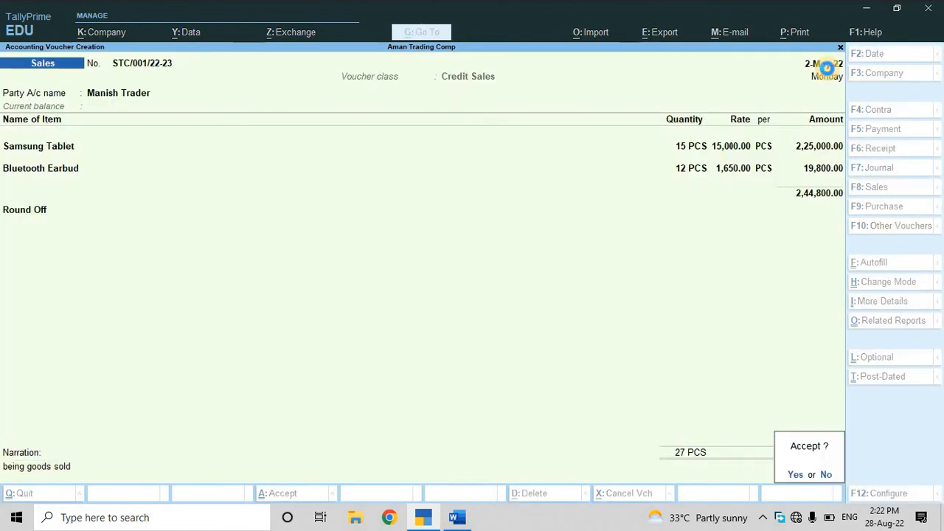
pyautogui.press('Return')
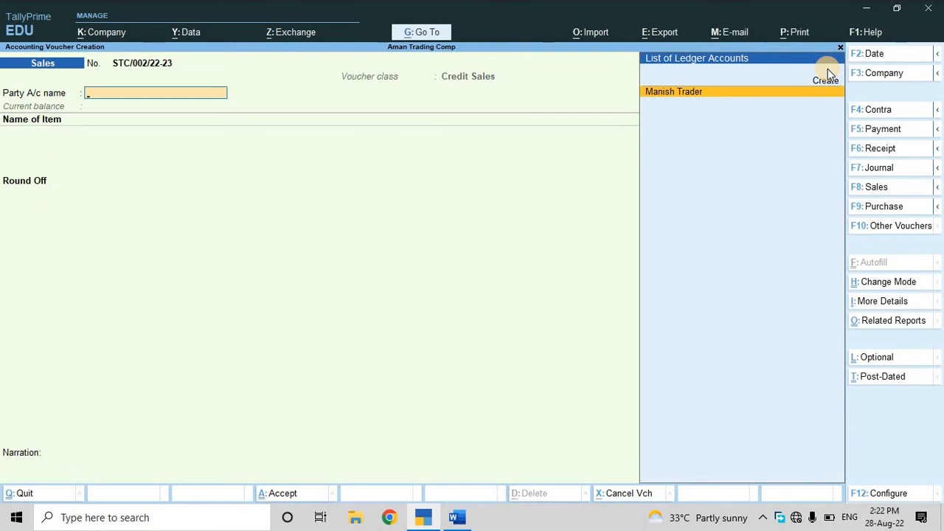
# - Leave the blank sales voucher and return to the Gateway of Tally
pyautogui.press('Escape')
pyautogui.press('Return')
pyautogui.press('Escape')
pyautogui.press('Escape')
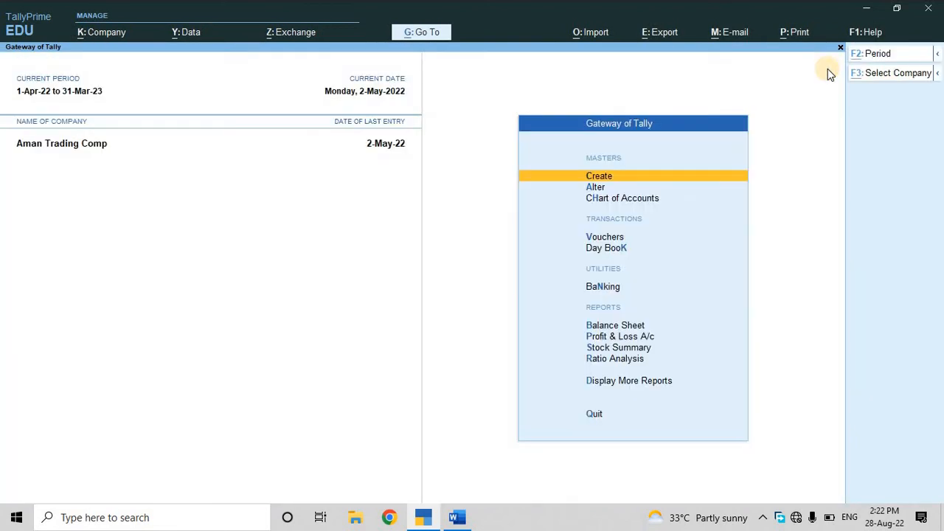
# - Switch to Word and read question 6 with its debit note for charging interest on Manish Trader's outstanding bill
pyautogui.hotkey('alt', 'Tab')
pyautogui.scroll(-10, 827, 74)
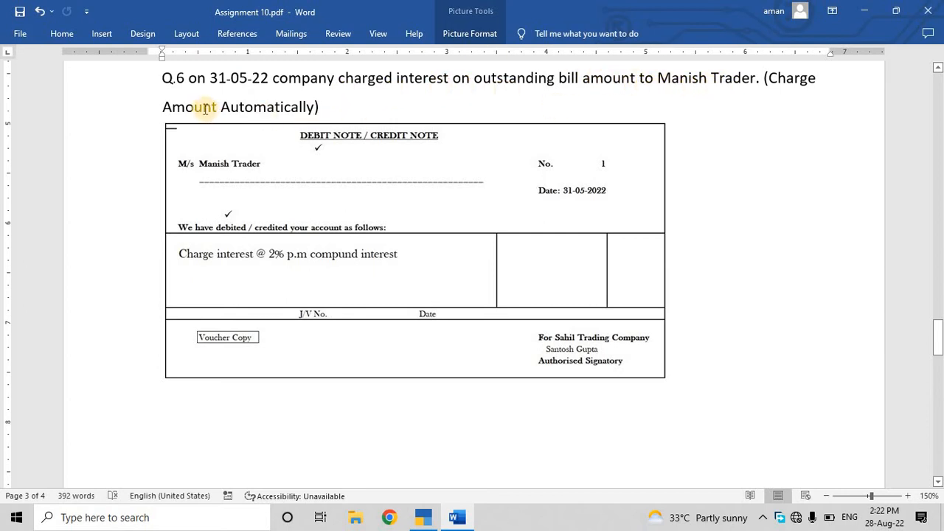
pyautogui.moveTo(158, 104); pyautogui.dragTo(286, 118)
pyautogui.click(308, 109)
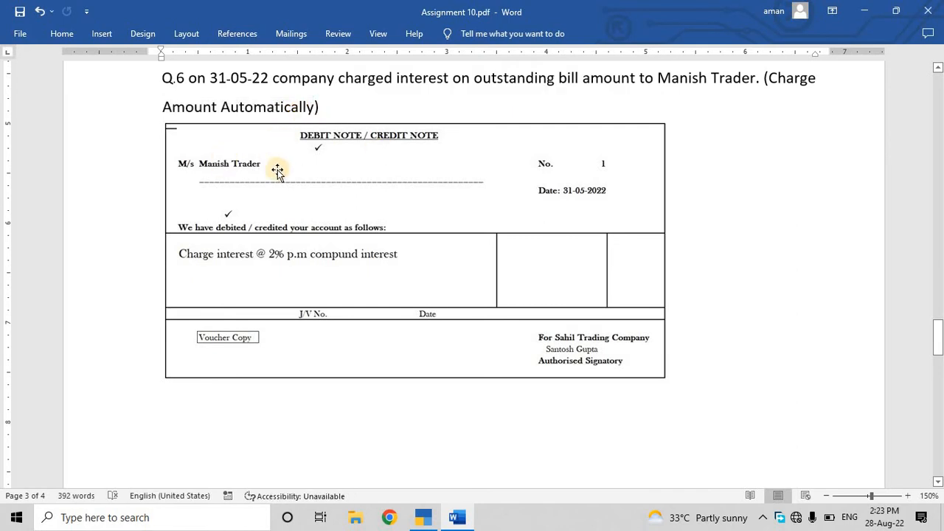
pyautogui.scroll(2, 276, 165)
pyautogui.scroll(-1, 280, 164)
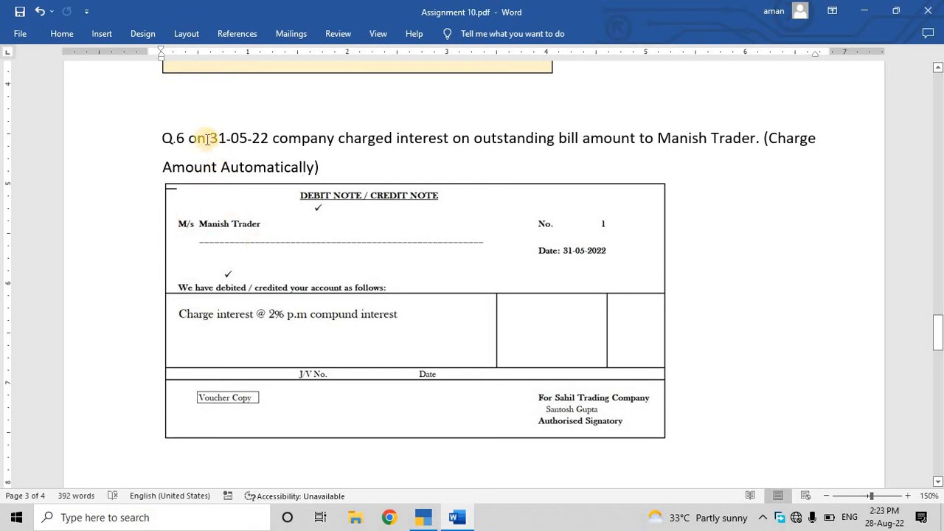
pyautogui.moveTo(210, 138); pyautogui.dragTo(225, 138)
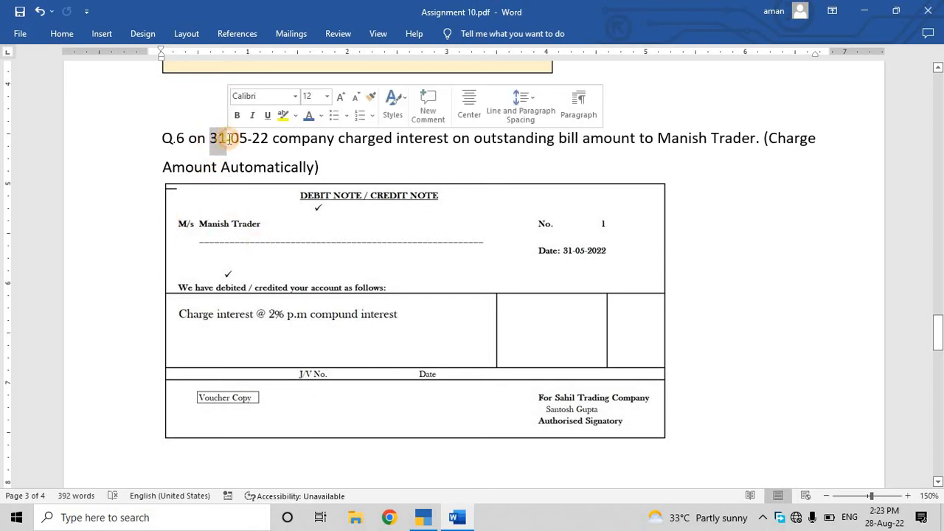
pyautogui.click(227, 138)
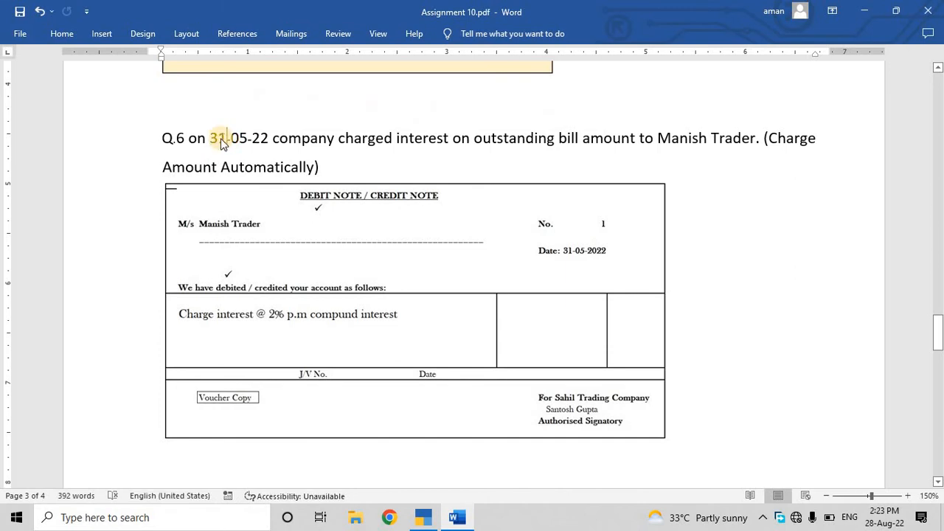
# - Switch back to TallyPrime and open voucher entry
pyautogui.hotkey('alt', 'Tab')
pyautogui.press('Down')
pyautogui.press('Down')
pyautogui.press('Down')
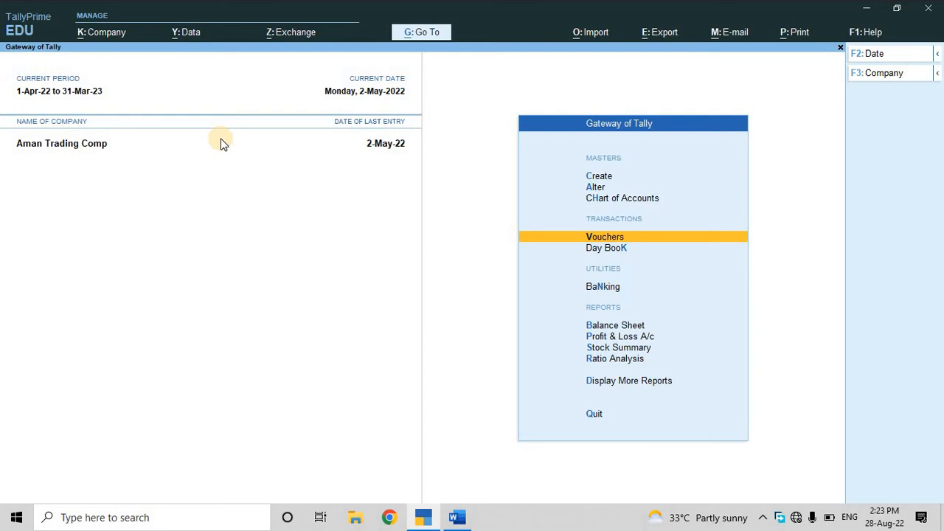
pyautogui.press('Down')
pyautogui.press('Up')
pyautogui.press('Down')
pyautogui.press('Up')
pyautogui.press('Down')
pyautogui.press('Up')
pyautogui.press('Return')
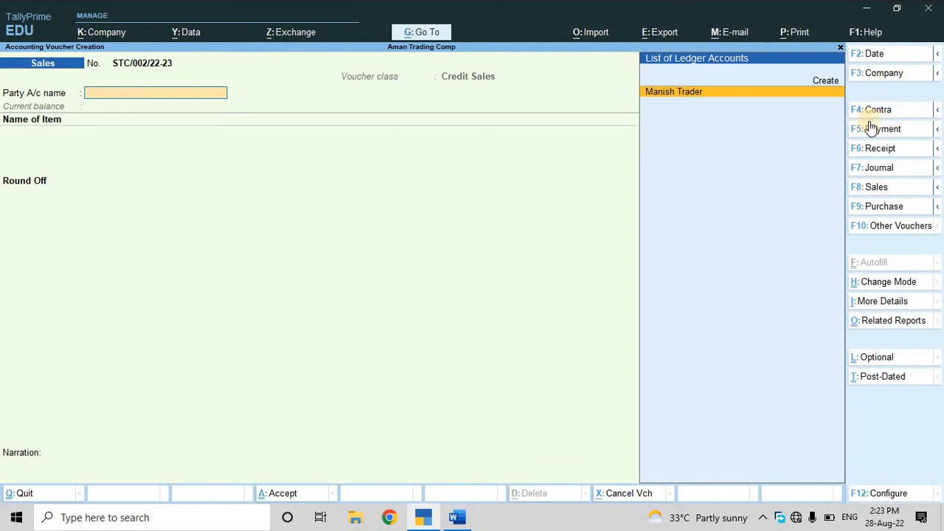
# - Change the voucher type from Sales to Debit Note
pyautogui.click(878, 229)
pyautogui.press('Up')
pyautogui.press('Up')
pyautogui.press('Up')
pyautogui.press('Up')
pyautogui.press('Up')
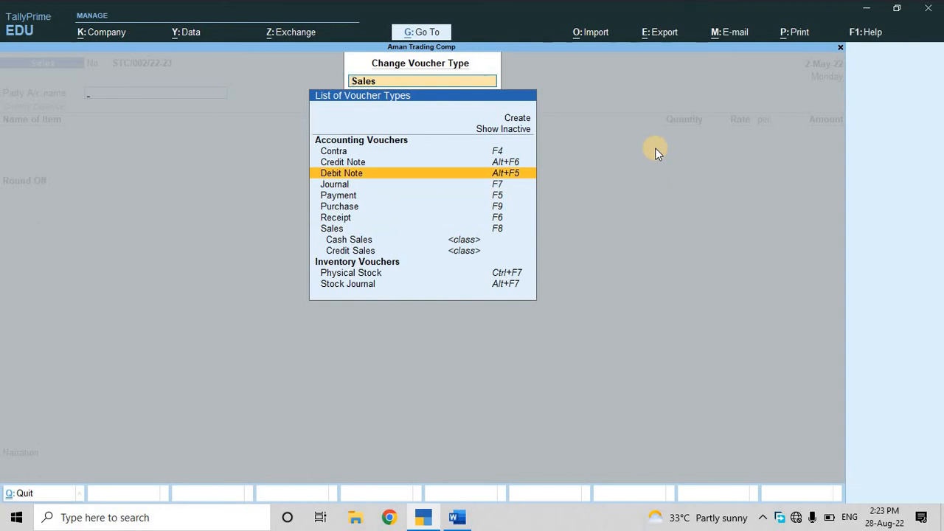
pyautogui.press('Return')
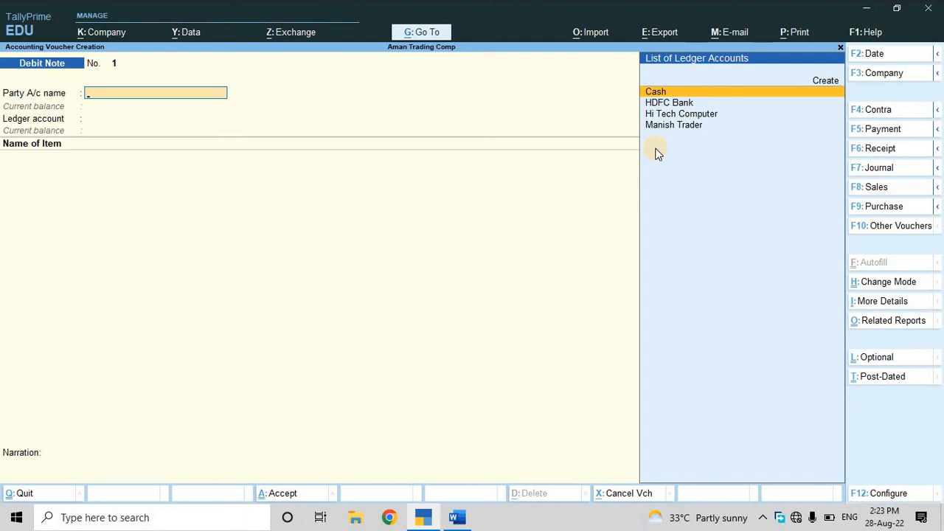
# - Change the debit note's mode to Use for Interest Accounting, with amounts treated as compound interest
pyautogui.hotkey('ctrl', 'h')
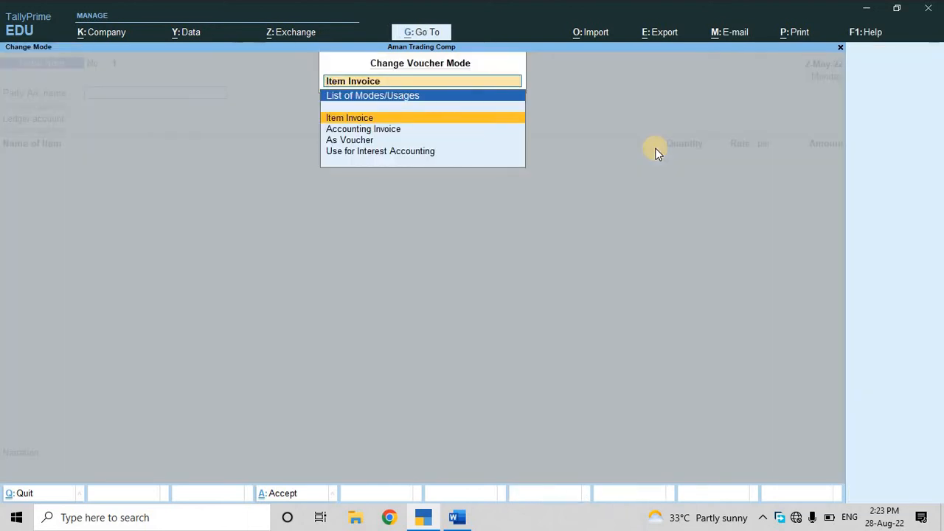
pyautogui.press('Down')
pyautogui.press('Down')
pyautogui.press('Down')
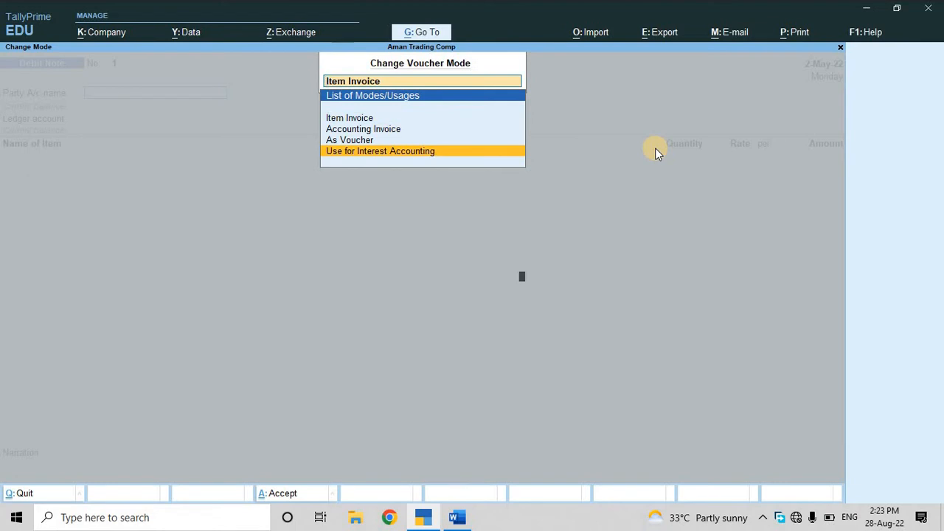
pyautogui.press('Return')
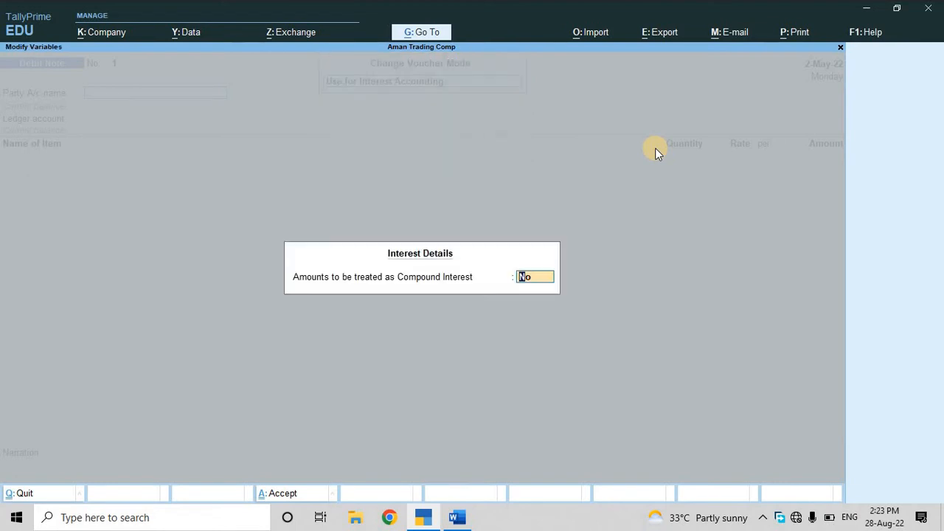
pyautogui.write('y')
pyautogui.press('Return')
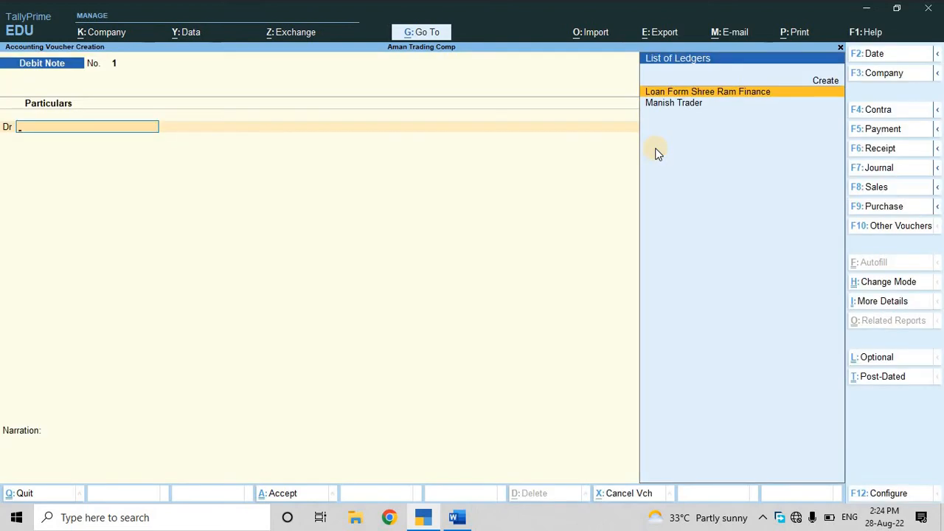
# - Set the debit note's voucher date to 31-5
pyautogui.press('F2')
pyautogui.press('BackSpace')
pyautogui.write('31-5')
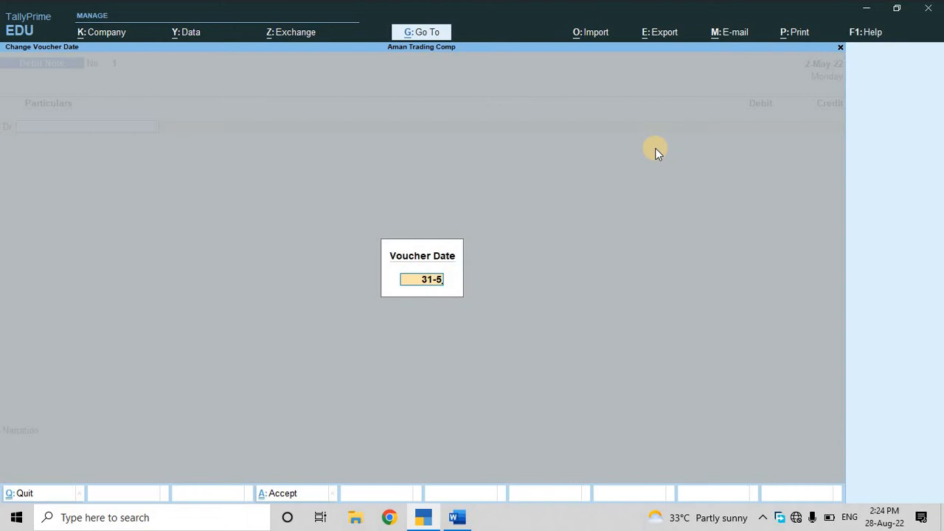
pyautogui.press('Return')
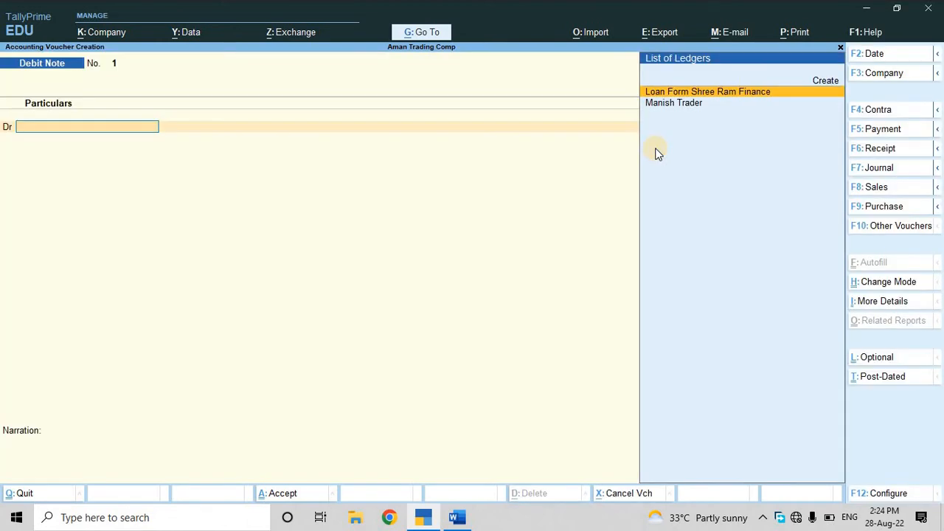
# - Debit Manish Trader with the interest calculated on bill STC/001/22-23
pyautogui.press('Down')
pyautogui.press('Return')
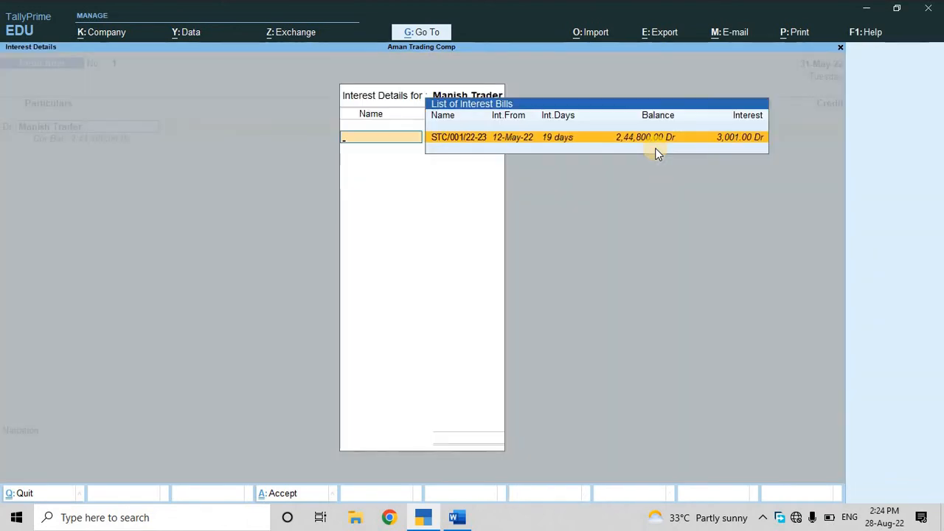
pyautogui.press('Return')
pyautogui.press('Return')
pyautogui.press('Return')
pyautogui.press('Return')
pyautogui.press('Return')
# - Leave the dispatch, order and original invoice details blank and accept Manish Trader's party details as filled in
pyautogui.press('Return')
pyautogui.press('Return')
pyautogui.press('Return')
pyautogui.press('Return')
pyautogui.press('Return')
pyautogui.press('Return')
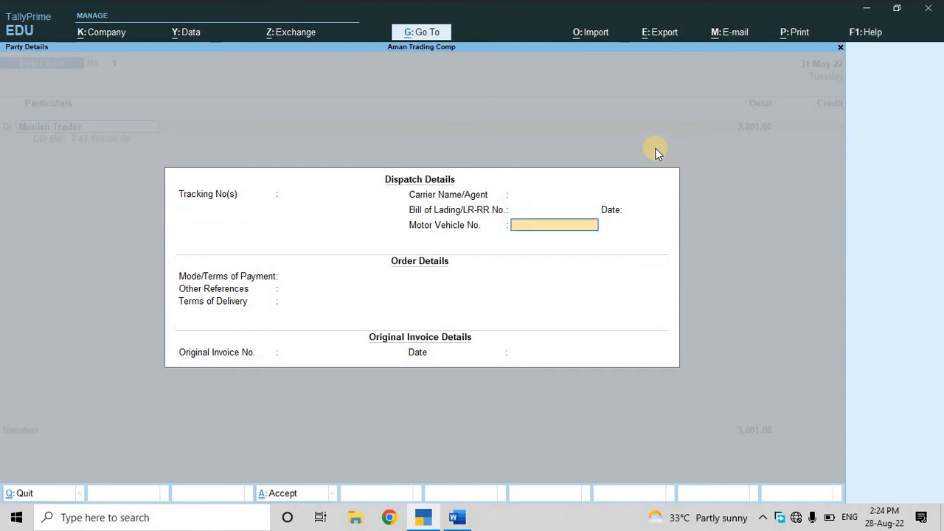
pyautogui.press('Return')
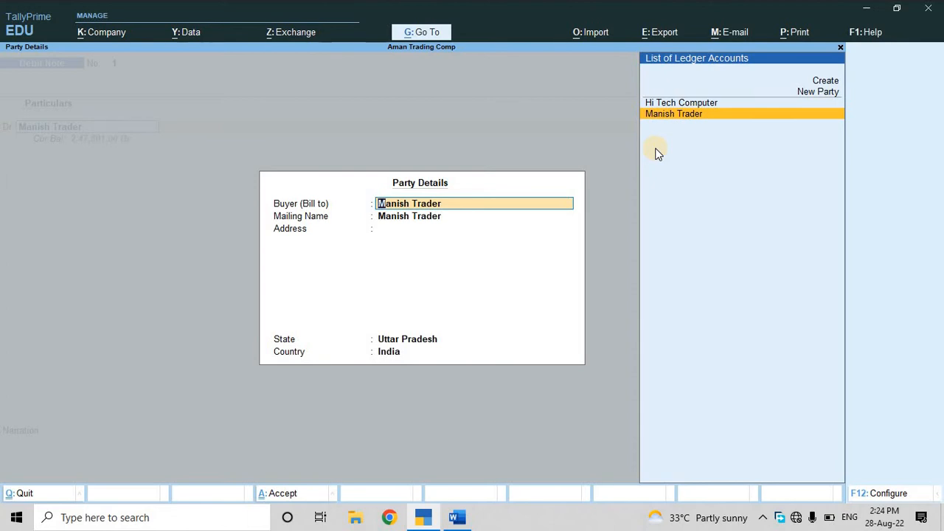
pyautogui.press('Return')
pyautogui.press('Return')
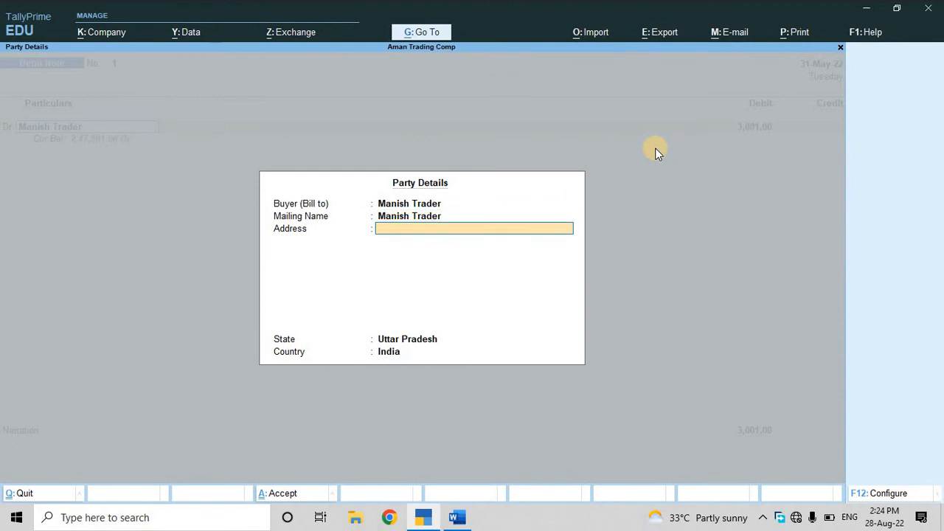
pyautogui.press('Return')
pyautogui.press('Return')
pyautogui.press('Return')
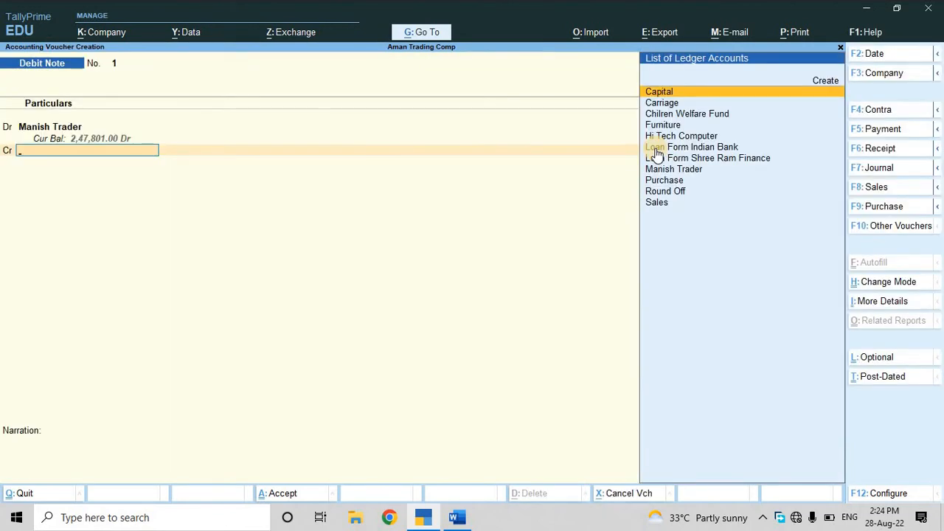
# - Abandon the unfinished debit note and return to the Gateway of Tally without quitting the program
pyautogui.press('Escape')
pyautogui.press('Escape')
pyautogui.press('Escape')
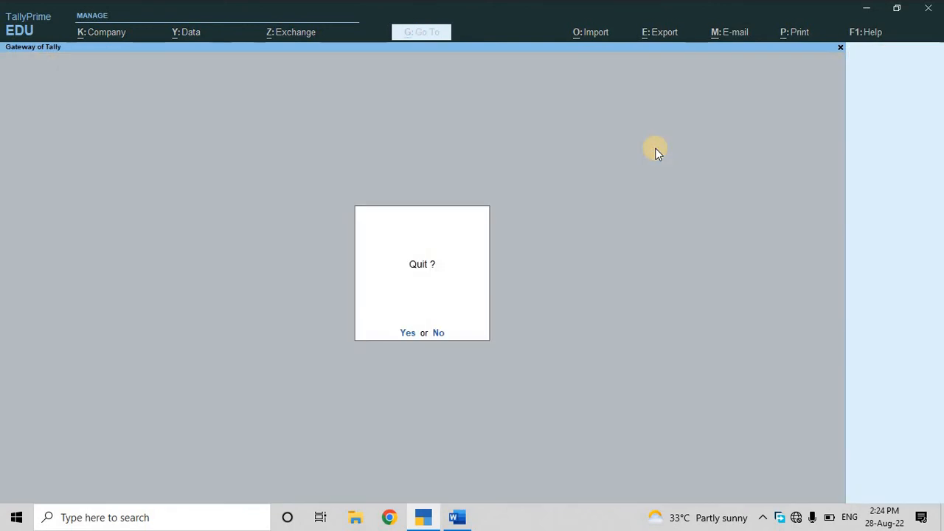
pyautogui.press('Escape')
# - Open the list of additional reports from the Gateway of Tally
pyautogui.press('Down')
pyautogui.press('Down')
pyautogui.press('Down')
pyautogui.press('Down')
pyautogui.press('Down')
pyautogui.press('Down')
pyautogui.press('Down')
pyautogui.press('Down')
pyautogui.press('Down')
pyautogui.press('Down')
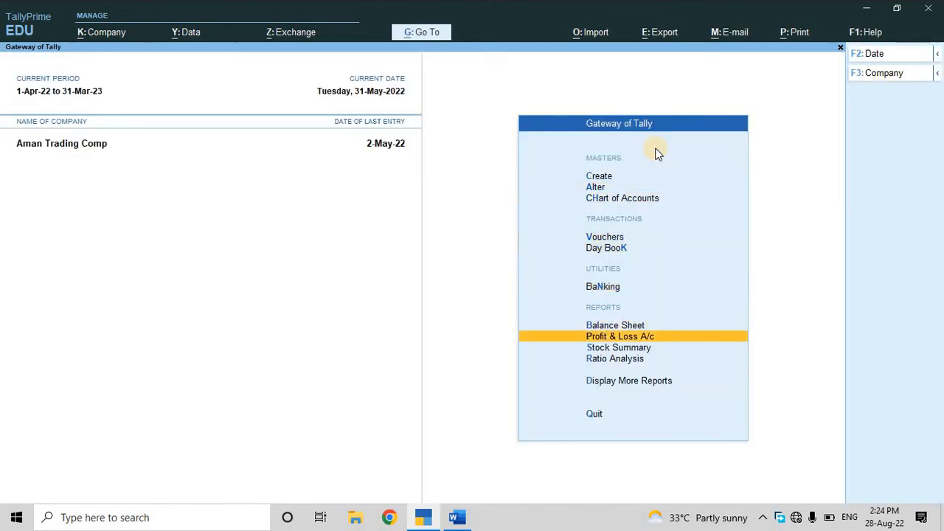
pyautogui.press('Return')
# - Open the Interest Receivable report, found under the interest calculations of the statements of accounts
pyautogui.press('Down')
pyautogui.press('Down')
pyautogui.press('Down')
pyautogui.press('Down')
pyautogui.press('Down')
pyautogui.press('Down')
pyautogui.press('Up')
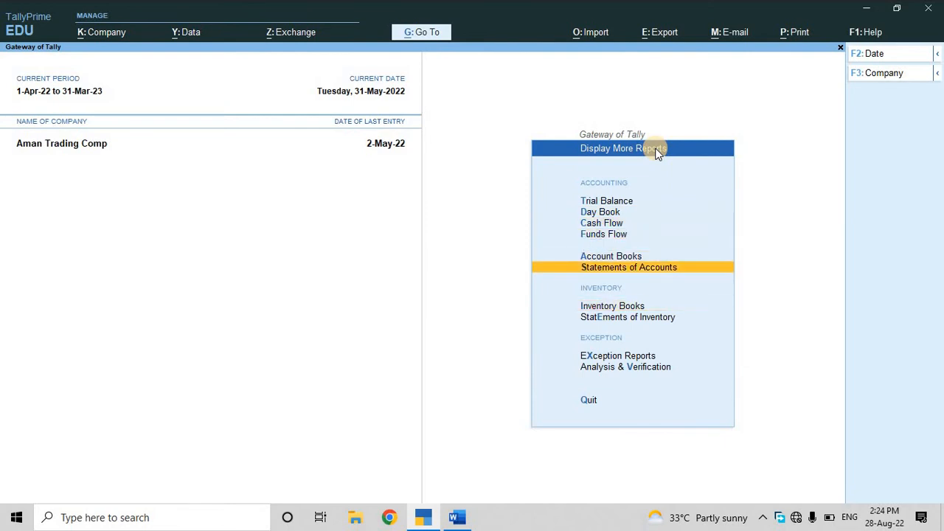
pyautogui.press('Return')
pyautogui.press('Down')
pyautogui.press('Down')
pyautogui.press('Up')
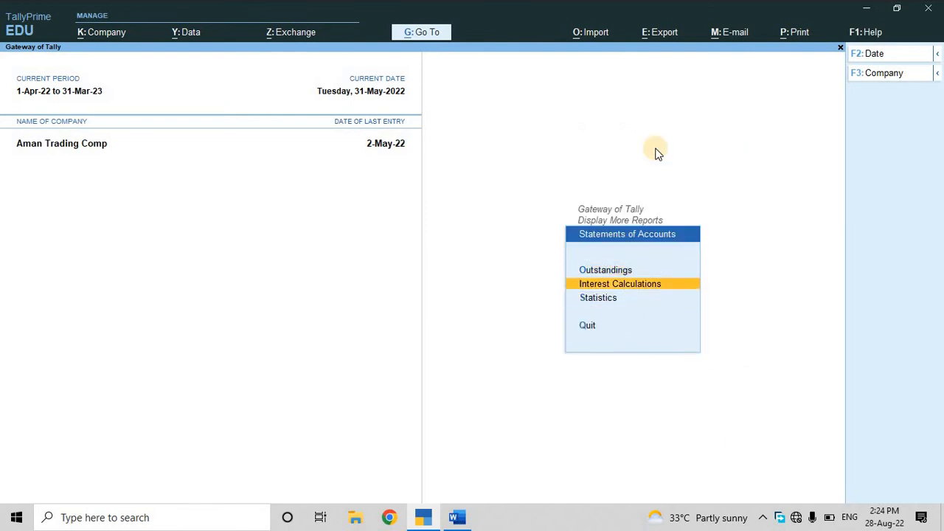
pyautogui.press('Return')
pyautogui.press('Down')
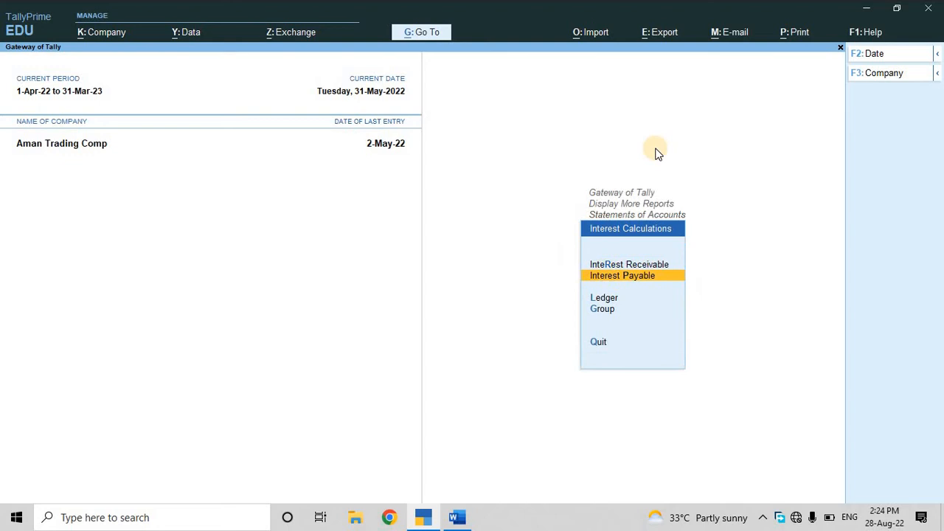
pyautogui.press('Up')
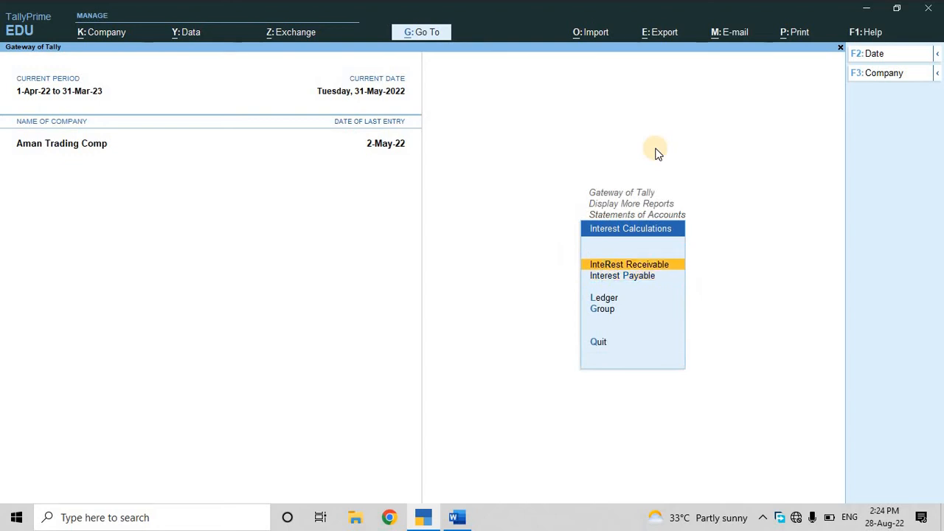
pyautogui.press('Return')
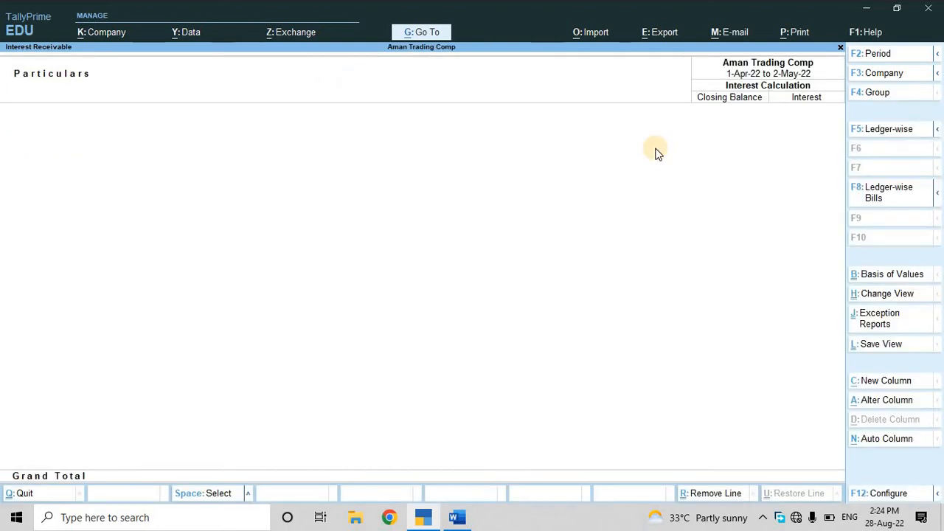
# - Set the interest report's period from 2-5 to 31-5
pyautogui.press('F2')
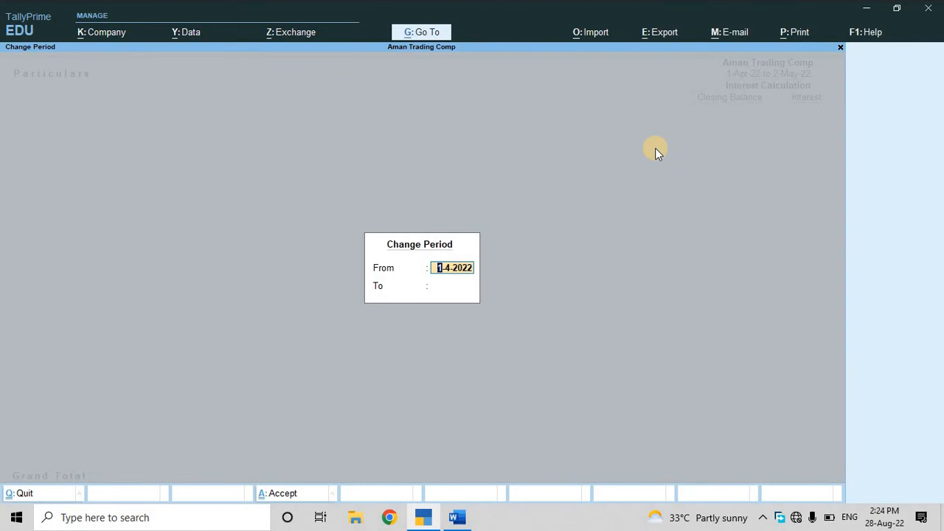
pyautogui.write('2-5')
pyautogui.press('Return')
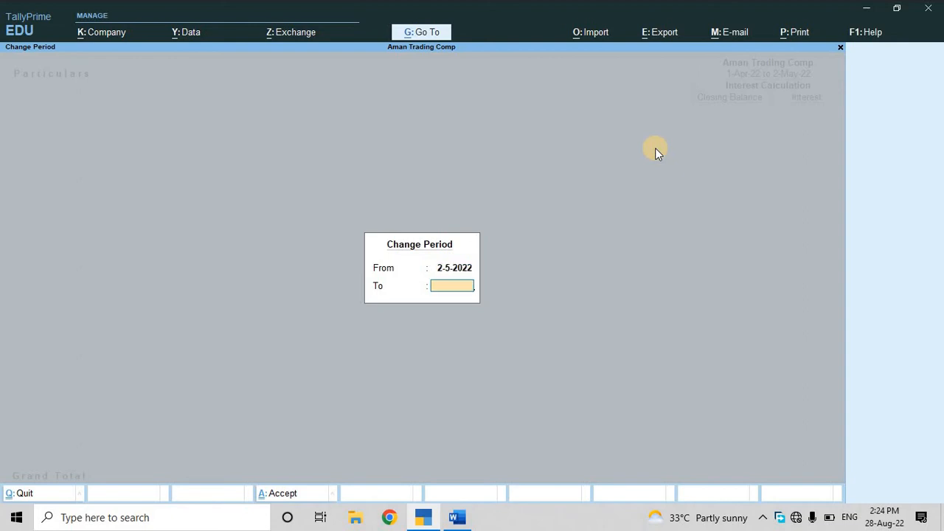
pyautogui.write('31-5')
pyautogui.press('Return')
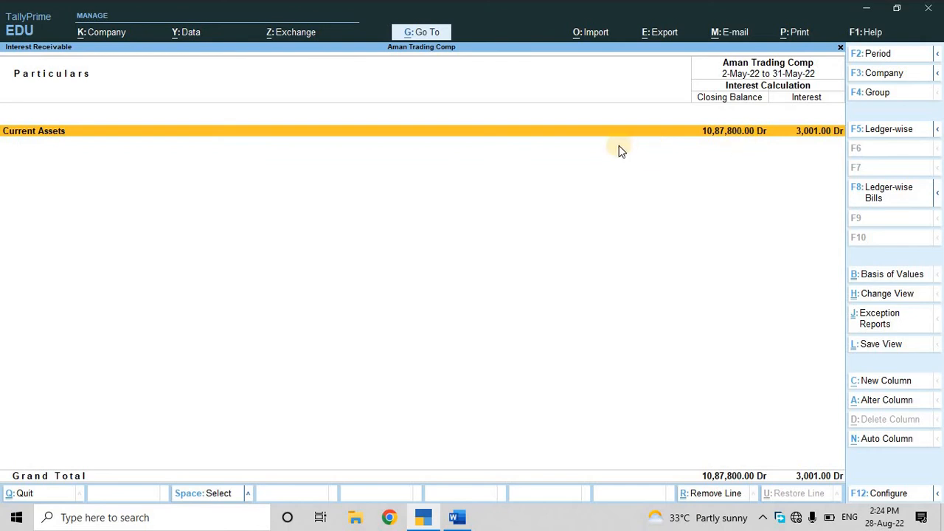
# - Drill down through Current Assets and Sundry Debtors to Manish Trader's interest and examine the detailed calculation for bill STC/001/22-23
pyautogui.click(817, 136)
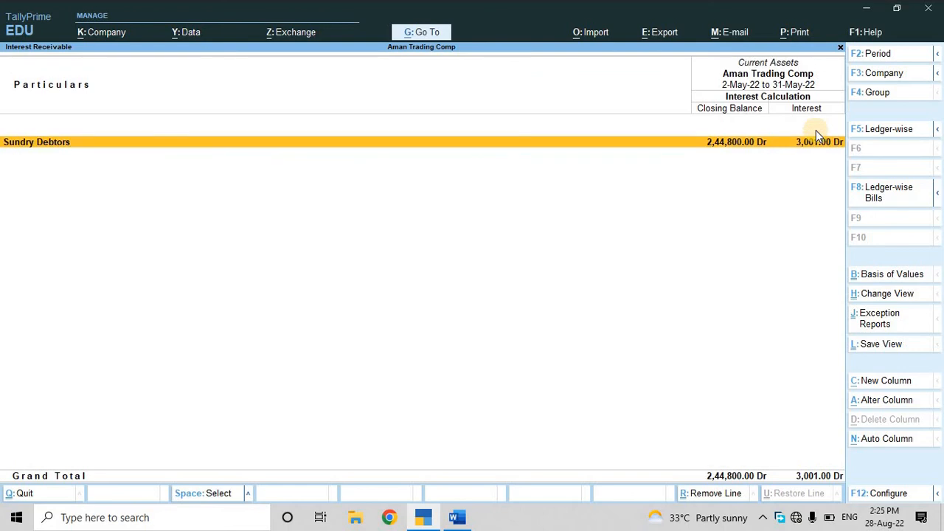
pyautogui.press('Return')
pyautogui.click(738, 152)
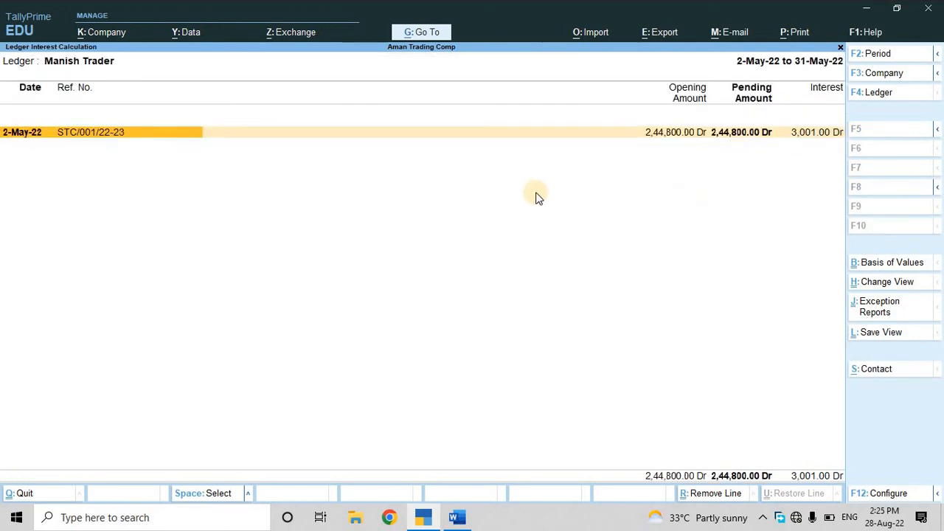
pyautogui.hotkey('alt', 'F5')
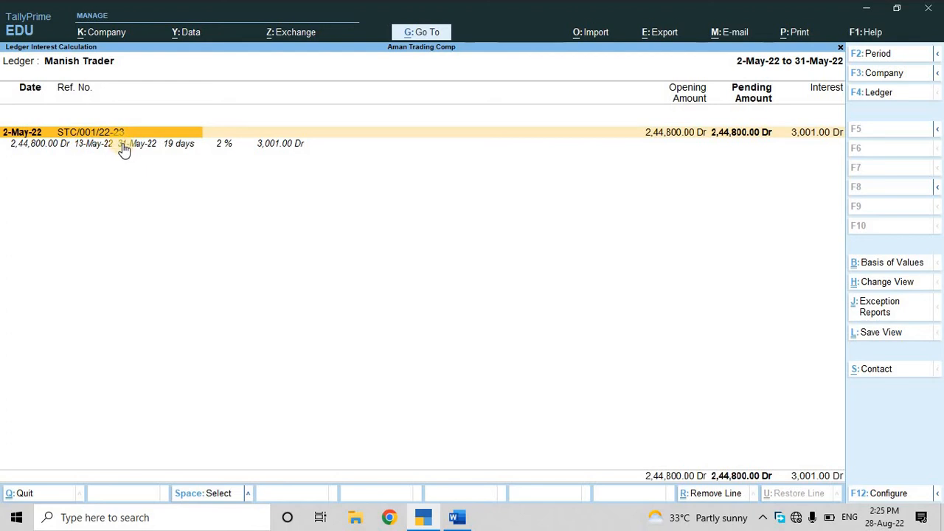
pyautogui.click(79, 147)
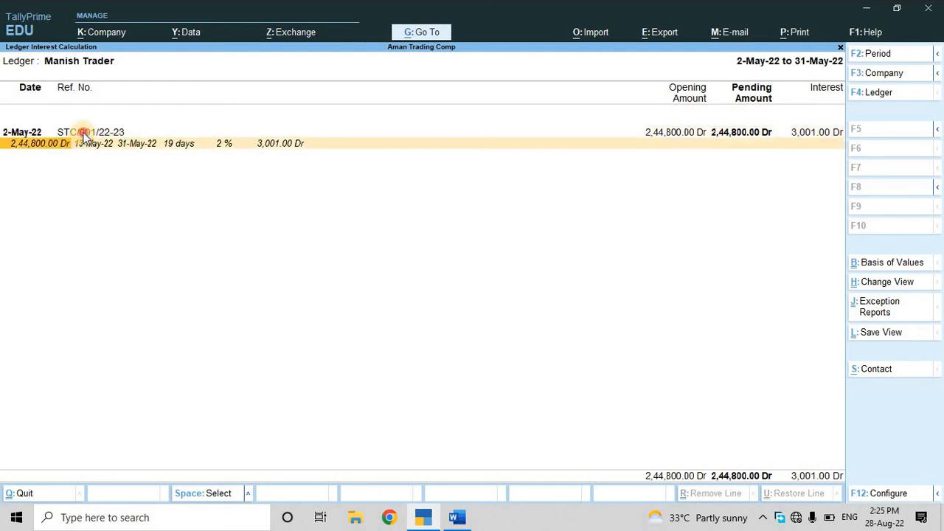
# - Close the ledger interest calculation and the Interest Receivable report, returning to the Gateway of Tally
pyautogui.click(86, 138)
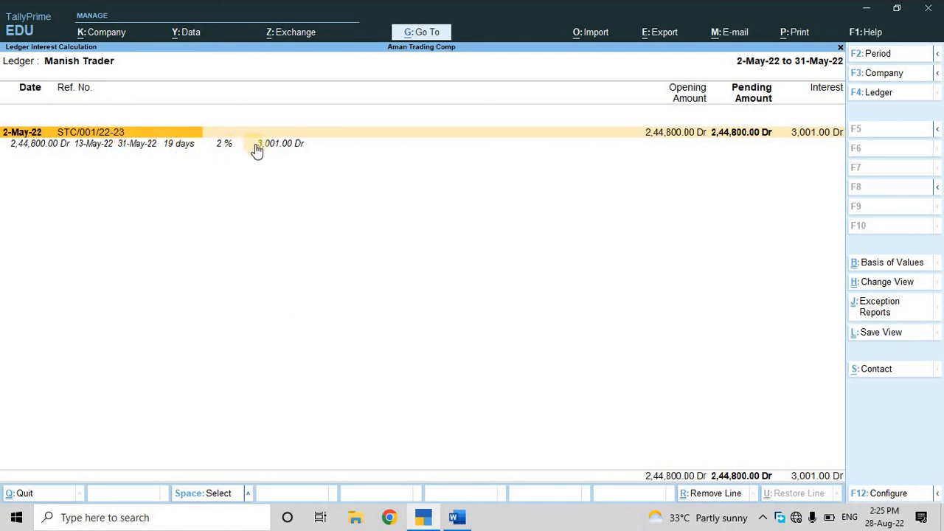
pyautogui.press('Escape')
pyautogui.press('Escape')
pyautogui.press('Escape')
pyautogui.press('Escape')
pyautogui.press('Escape')
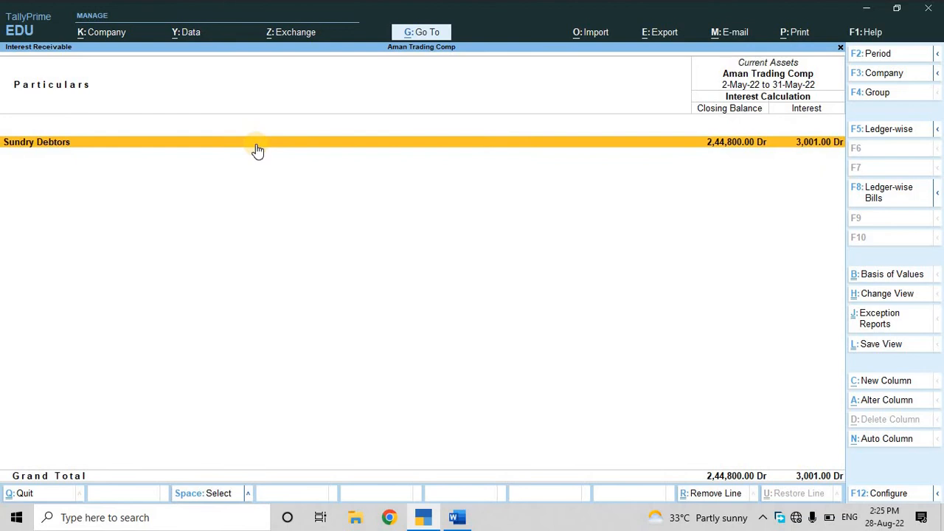
pyautogui.press('Escape')
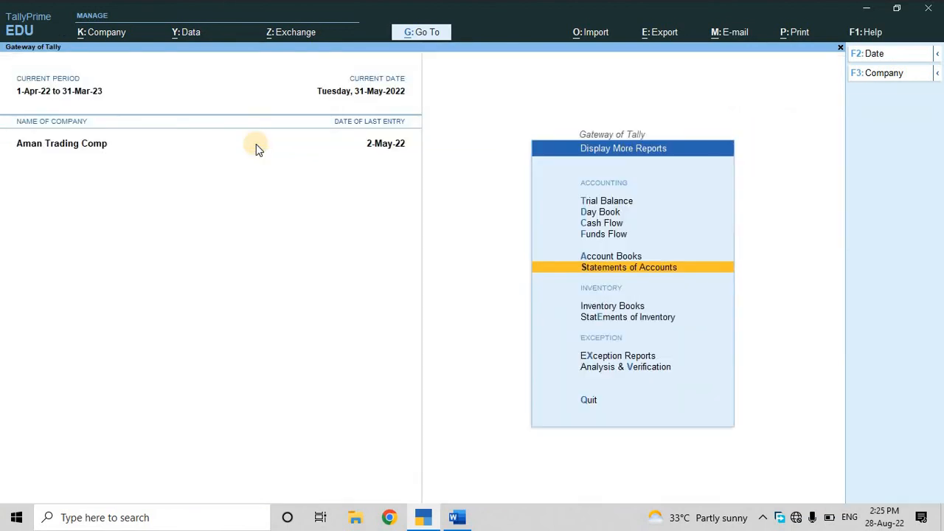
pyautogui.press('Escape')
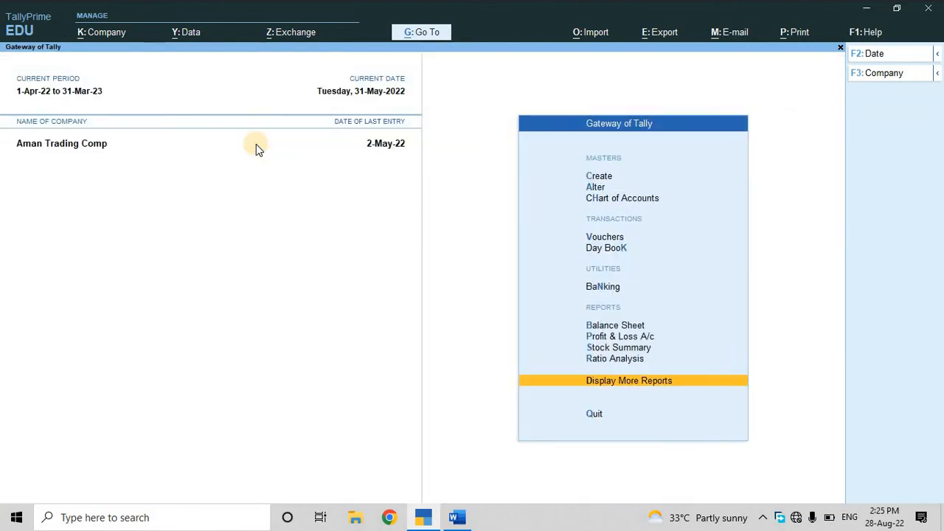
# - Start a debit note voucher in interest accounting mode with its amounts treated as compound interest
pyautogui.press('v')
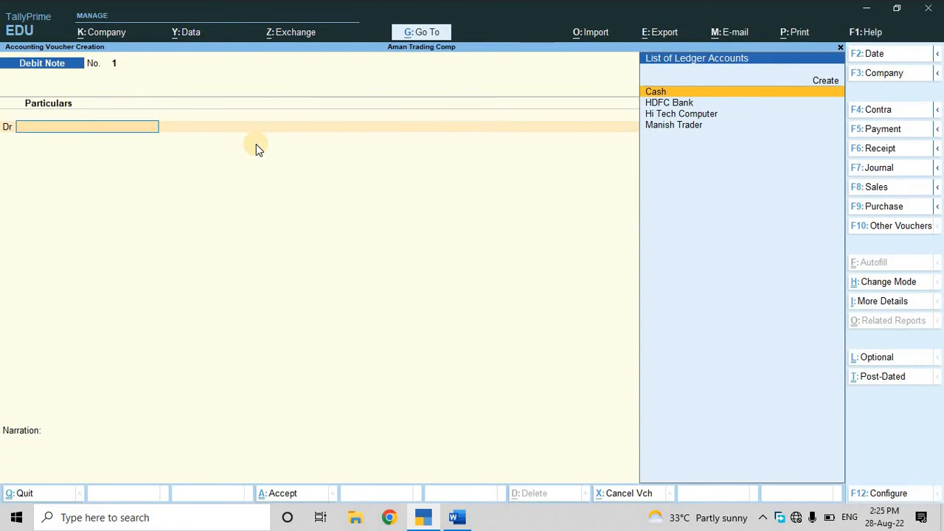
pyautogui.press('Down')
pyautogui.press('Down')
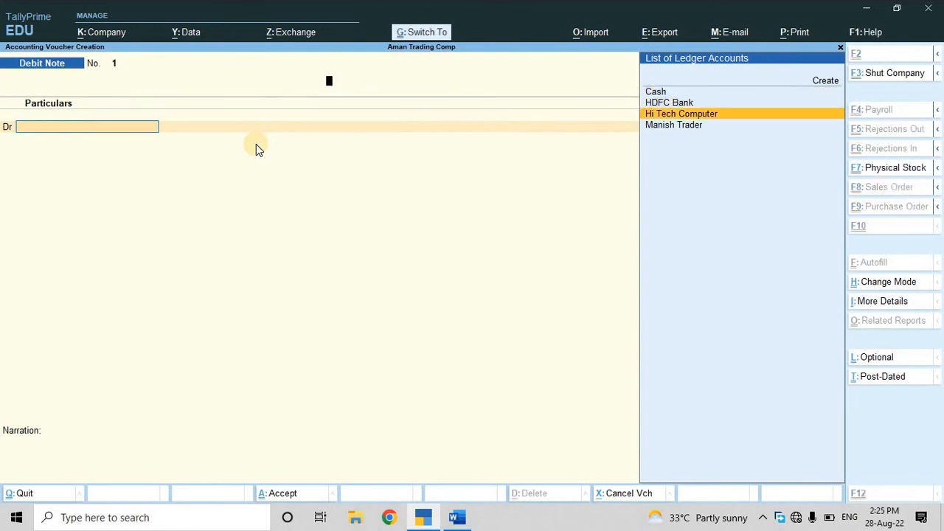
pyautogui.hotkey('ctrl', 'h')
pyautogui.press('Down')
pyautogui.press('Return')
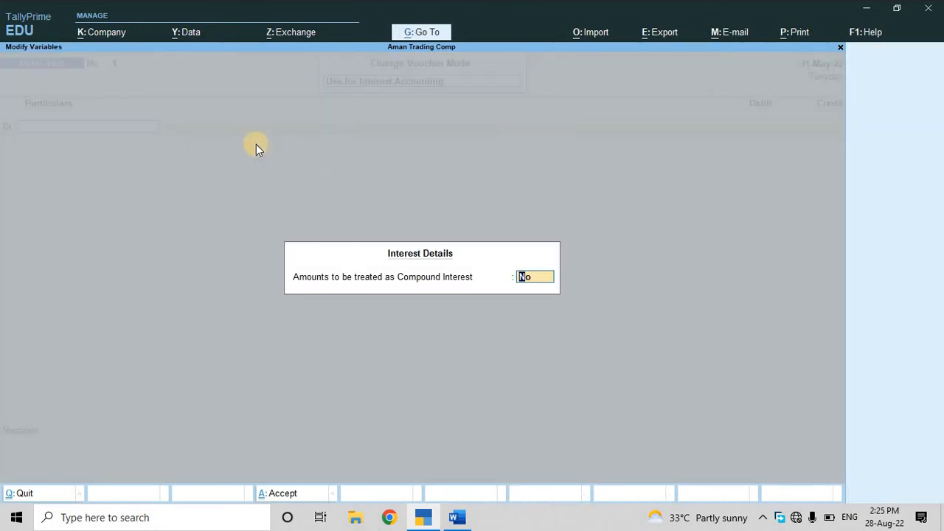
pyautogui.write('y')
pyautogui.press('Return')
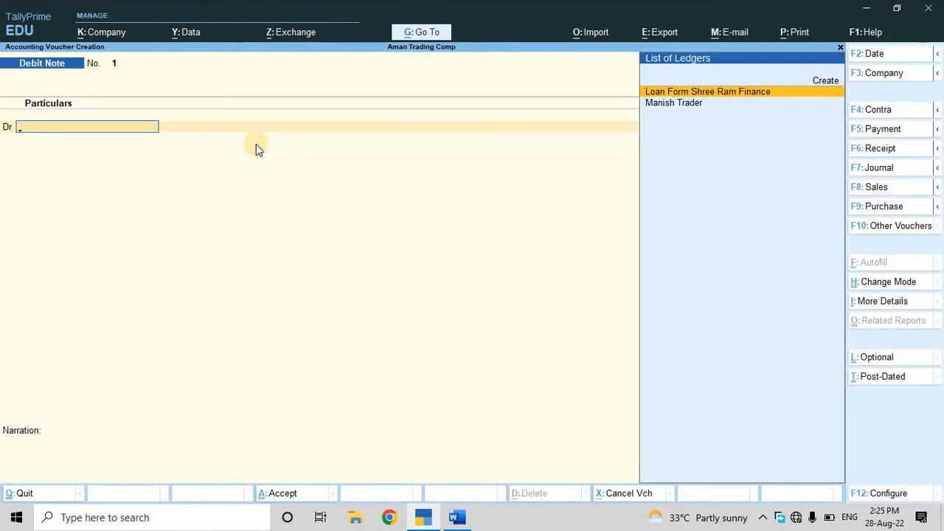
# - Set the debit note's voucher date to 31-May-22
pyautogui.press('F2')
pyautogui.write('31-8')
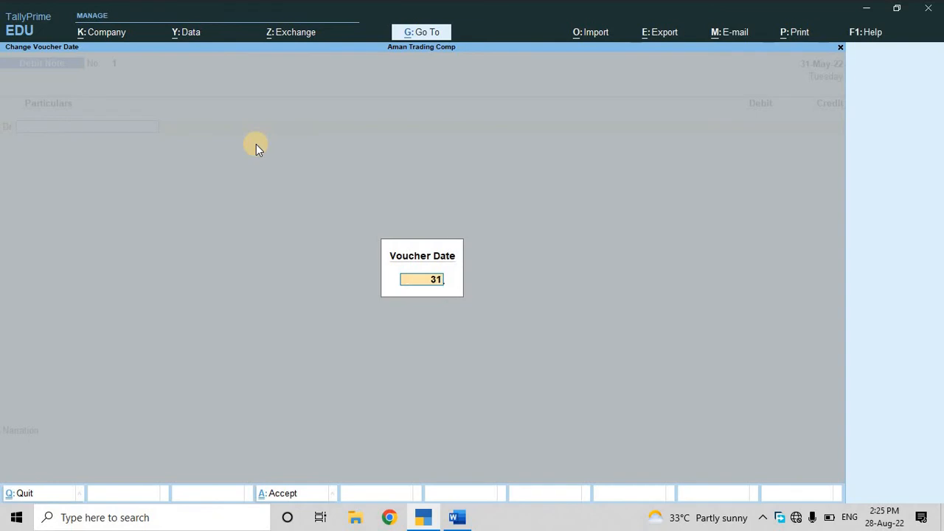
pyautogui.press('Return')
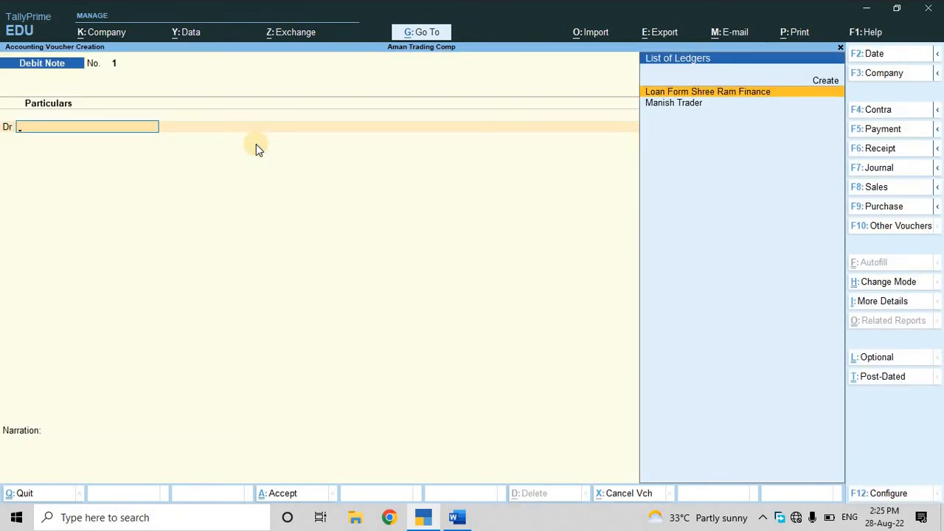
# - Debit Manish Trader with the interest on bill STC/001/22-23 and proceed to the original invoice number in the party details
pyautogui.press('Down')
pyautogui.press('Return')
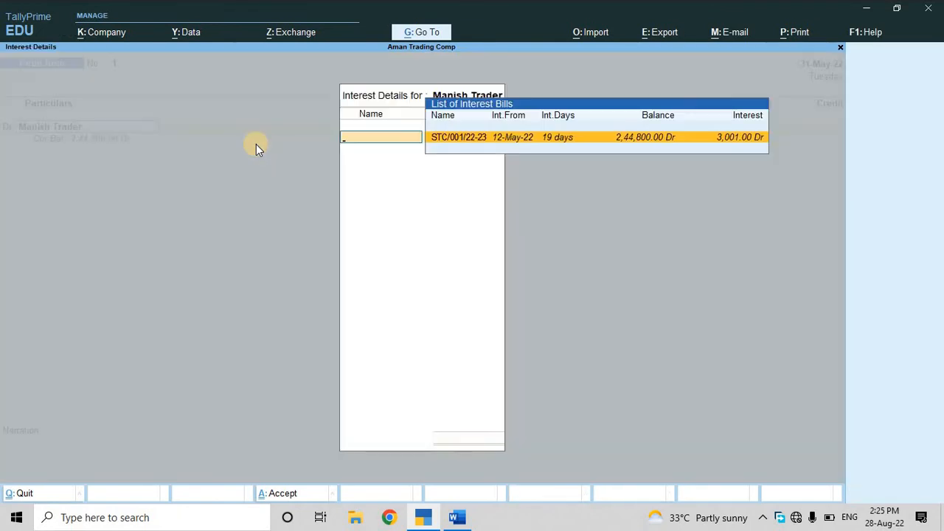
pyautogui.press('Return')
pyautogui.press('Return')
pyautogui.press('Return')
pyautogui.press('Return')
pyautogui.press('Return')
pyautogui.press('Return')
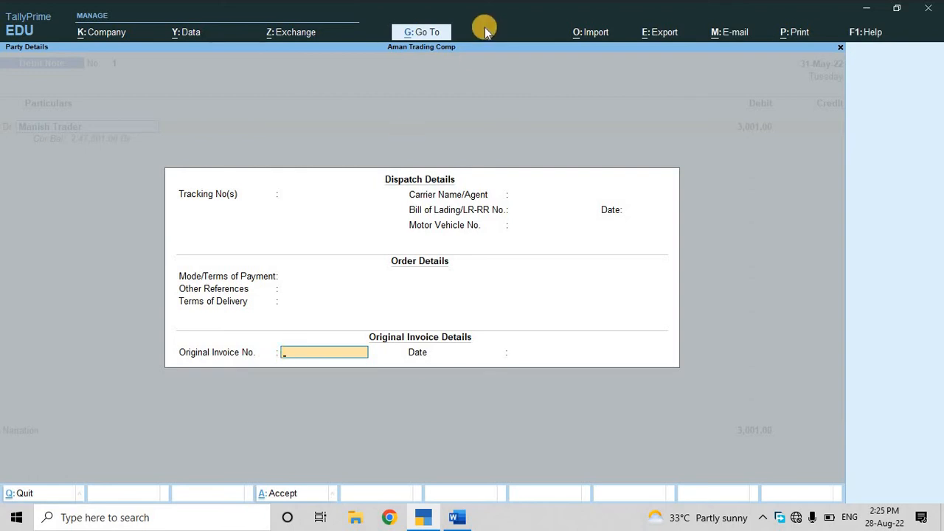
# - Open the Day Book over the unfinished debit note and list the vouchers from 1-Apr-22 to 2-May-22
pyautogui.click(432, 30)
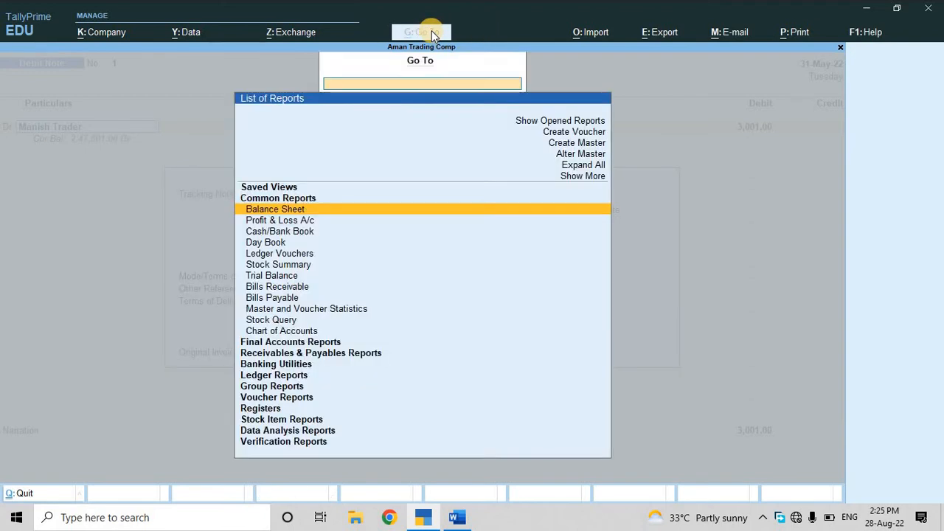
pyautogui.write('Da')
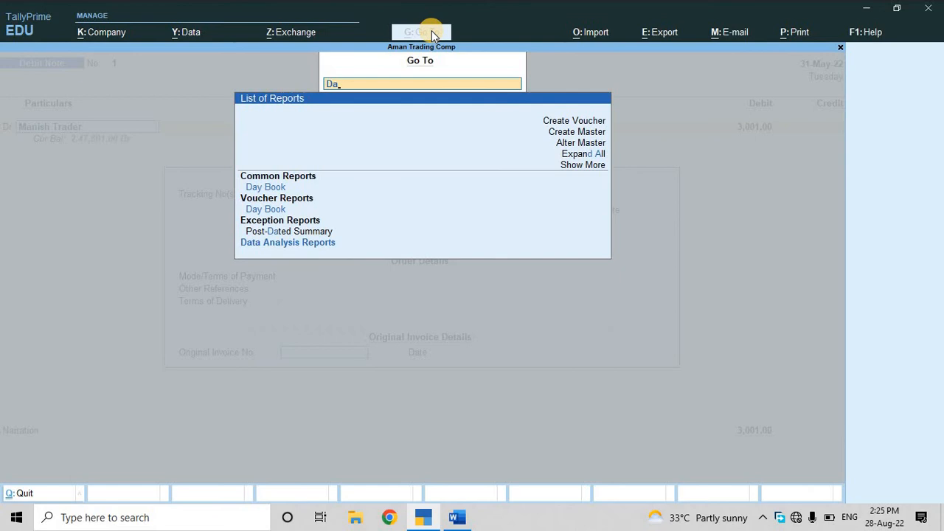
pyautogui.press('Down')
pyautogui.press('Return')
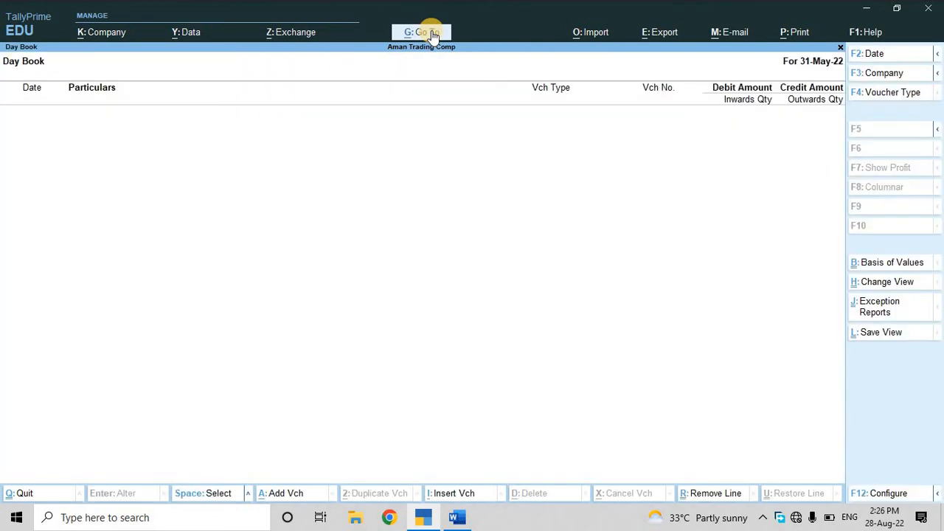
pyautogui.press('F2')
pyautogui.press('BackSpace')
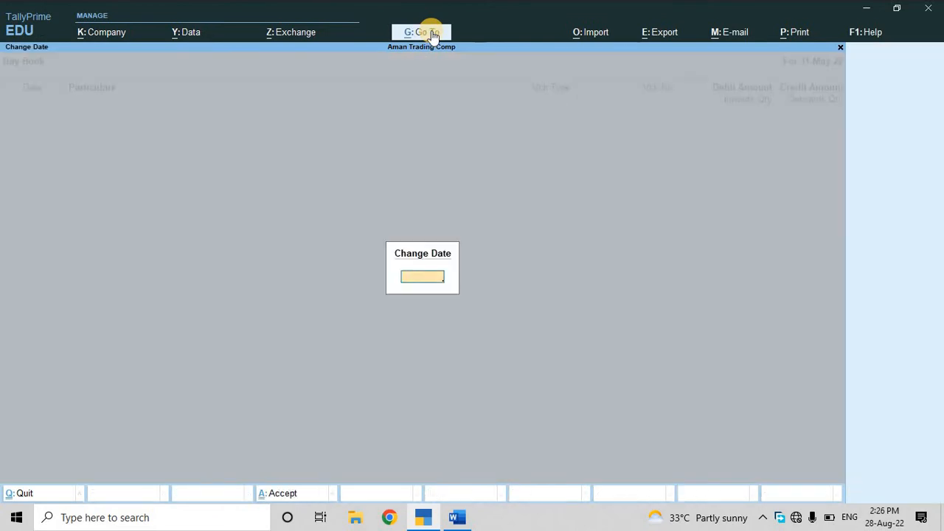
pyautogui.press('Return')
# - Open Manish Trader's sales voucher of 2-May-22 and go through to its bill-wise details to check the bill reference
pyautogui.press('Down')
pyautogui.press('Down')
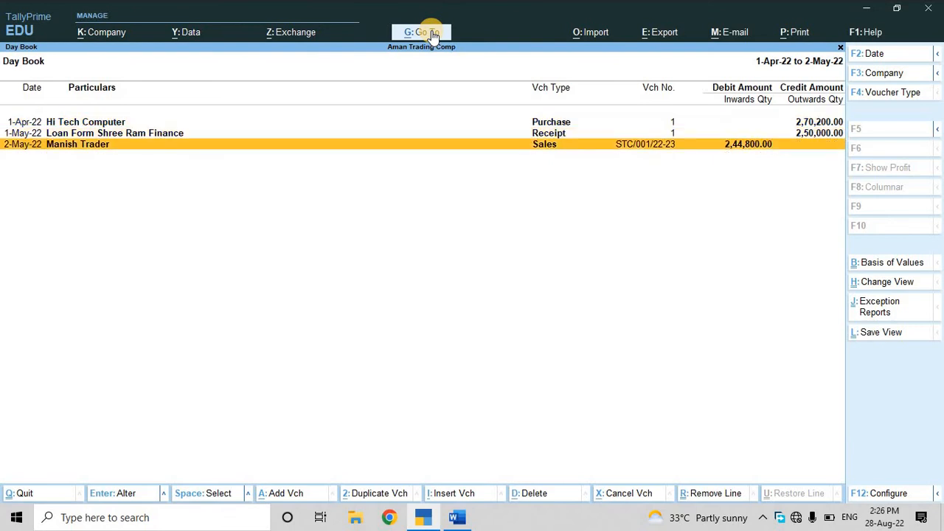
pyautogui.press('Return')
pyautogui.press('Return')
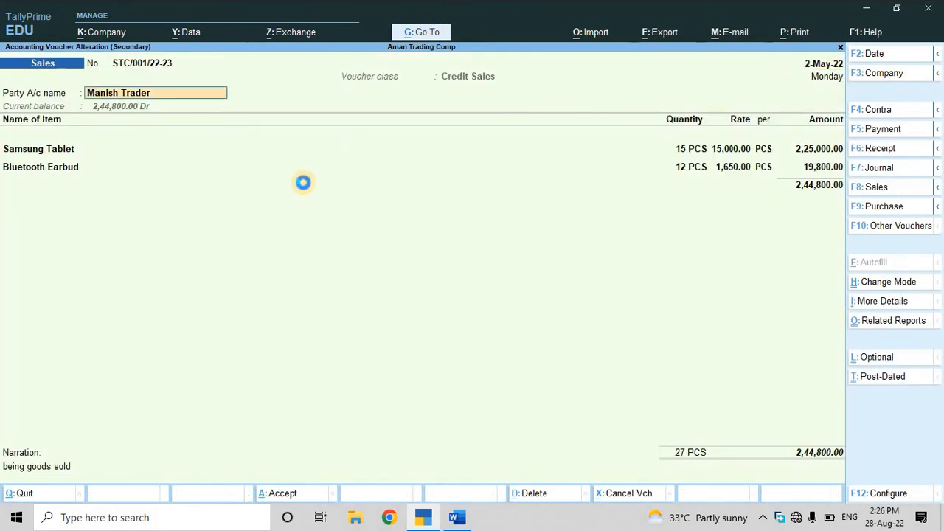
pyautogui.press('Return')
pyautogui.press('Return')
pyautogui.press('Return')
pyautogui.press('Return')
pyautogui.press('Return')
pyautogui.press('Return')
pyautogui.press('Return')
pyautogui.press('Return')
pyautogui.press('Return')
pyautogui.press('Return')
pyautogui.press('Return')
pyautogui.press('Return')
pyautogui.press('Return')
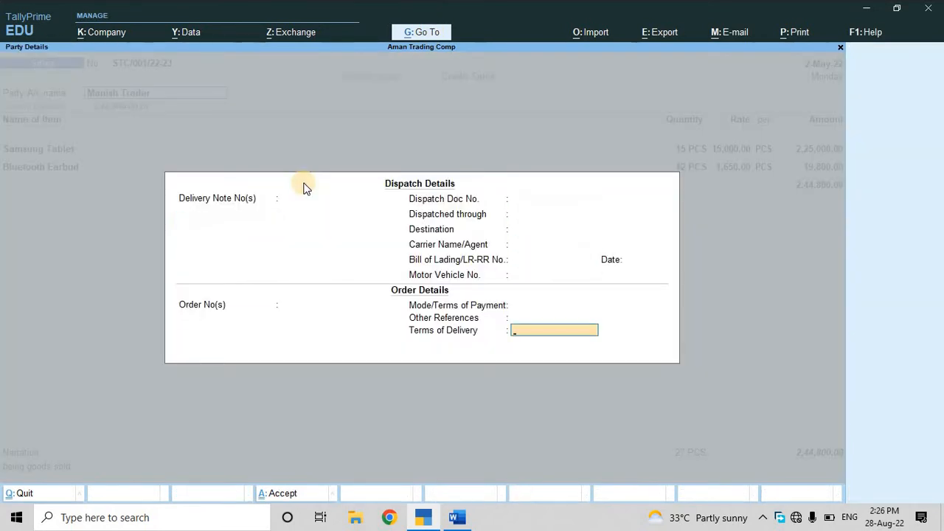
pyautogui.press('Return')
pyautogui.press('Return')
pyautogui.press('Return')
pyautogui.press('Return')
pyautogui.press('Return')
pyautogui.press('Return')
pyautogui.press('Return')
pyautogui.press('Return')
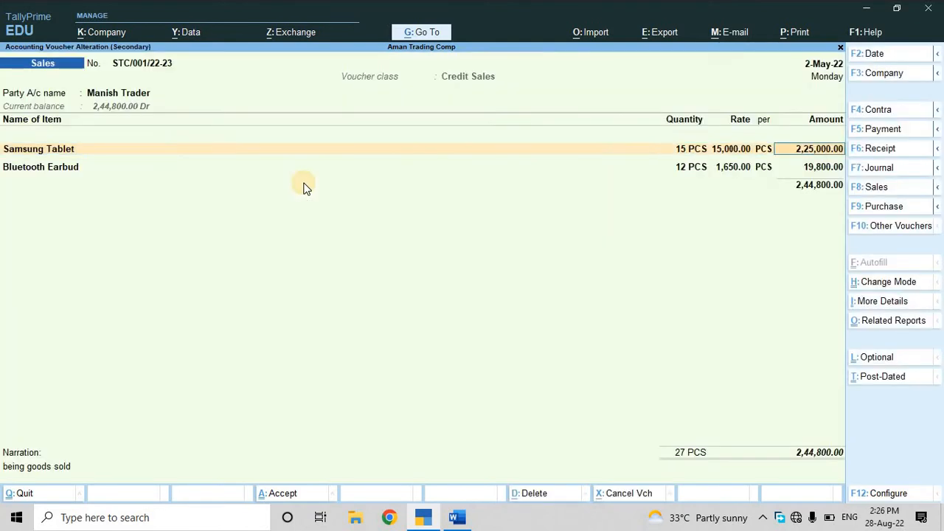
pyautogui.press('Return')
pyautogui.press('Return')
pyautogui.press('Return')
pyautogui.press('Return')
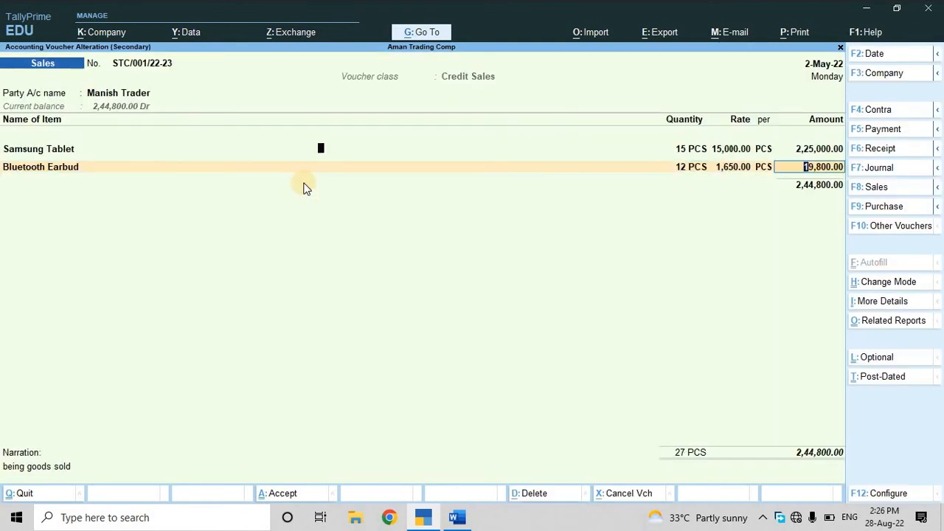
pyautogui.press('Return')
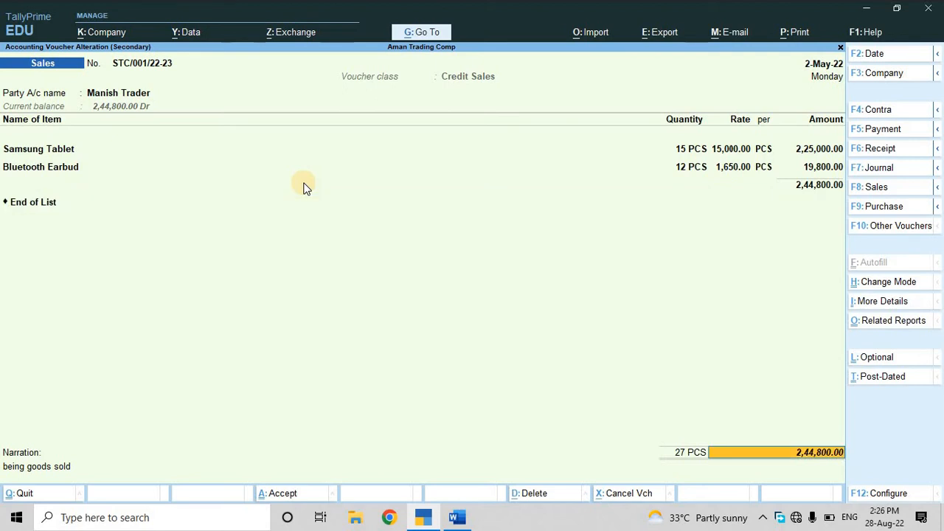
pyautogui.press('Return')
pyautogui.press('Return')
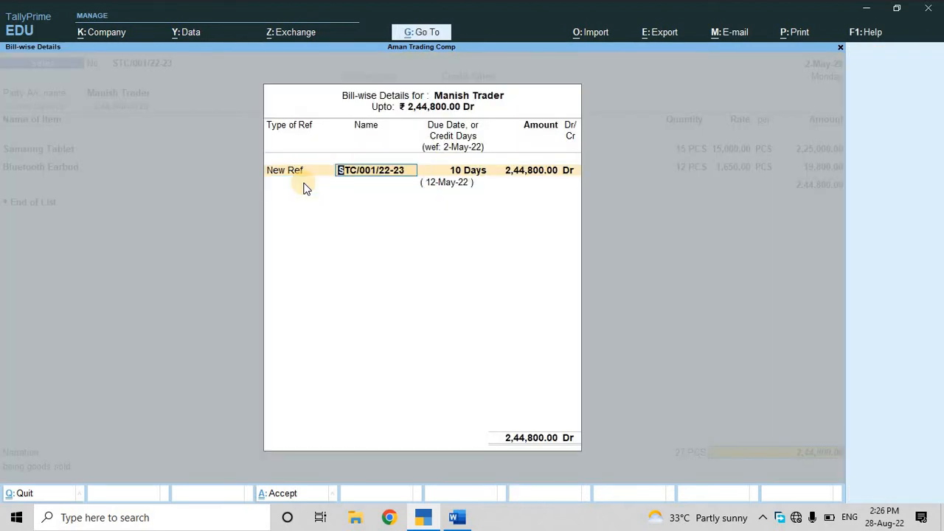
# - Leave the sales voucher without saving changes and return to the debit note's party details
pyautogui.press('BackSpace')
pyautogui.press('Escape')
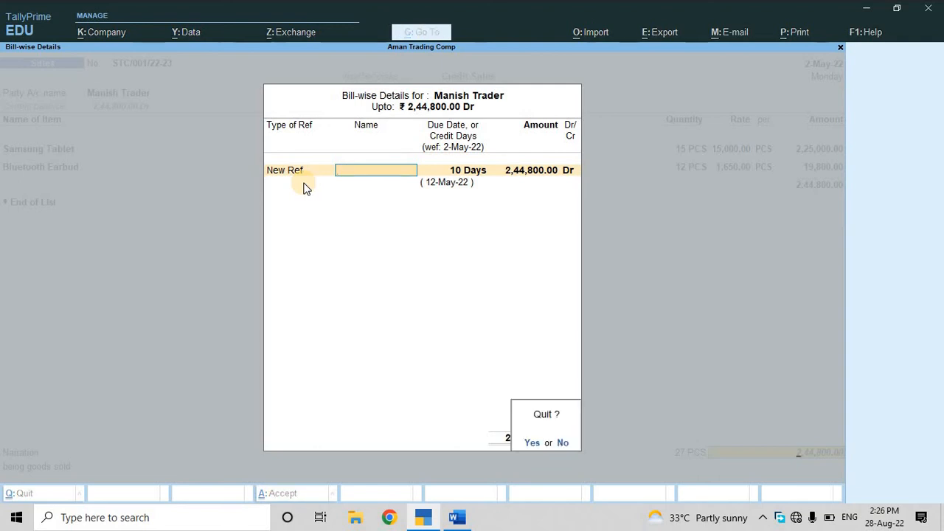
pyautogui.press('y')
pyautogui.press('Escape')
pyautogui.press('y')
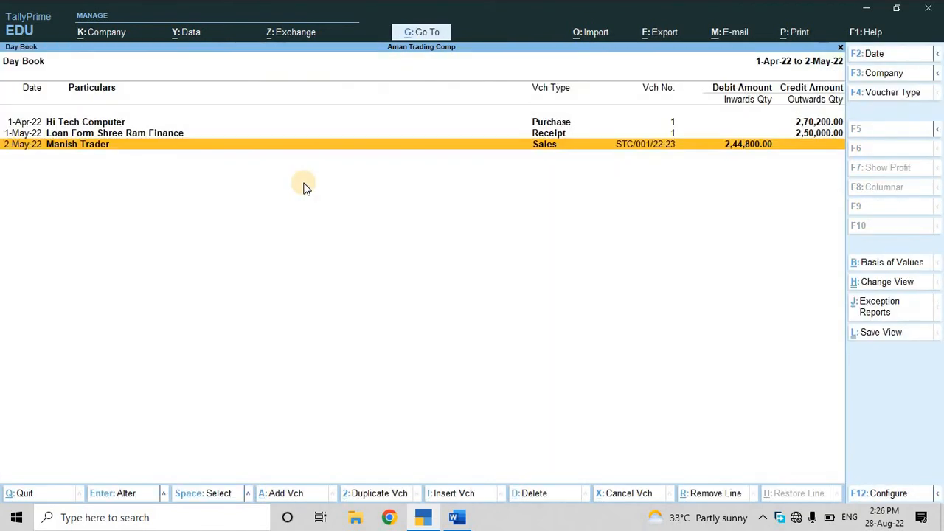
pyautogui.press('Return')
pyautogui.press('Escape')
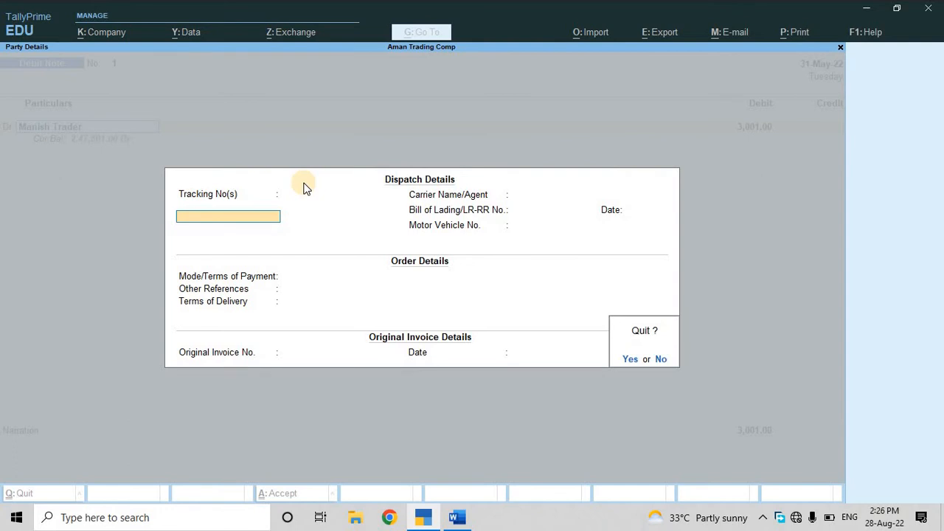
pyautogui.press('n')
# - Enter STC/001/22-23 as the original invoice number in the debit note's party details, leaving the dispatch and order details blank
pyautogui.press('Return')
pyautogui.press('Return')
pyautogui.press('Return')
pyautogui.press('Return')
pyautogui.press('Return')
pyautogui.press('Return')
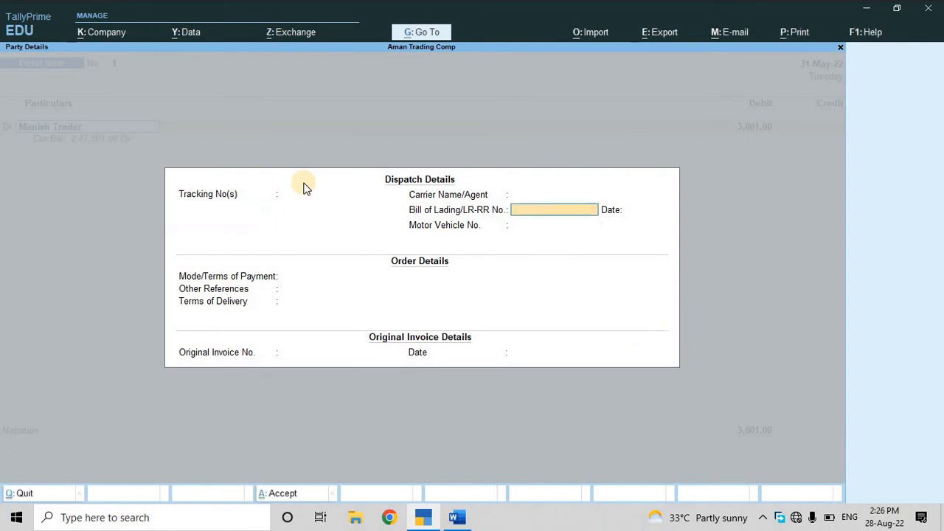
pyautogui.press('Return')
pyautogui.press('Return')
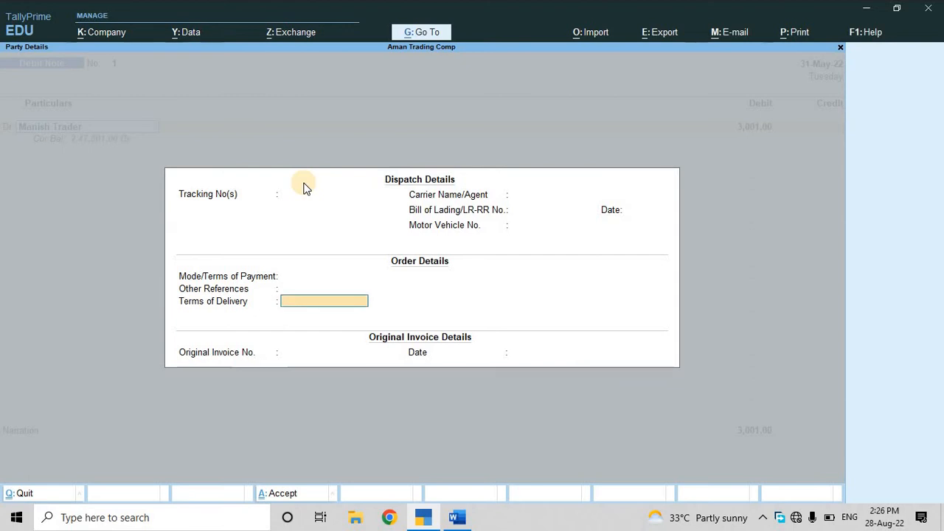
pyautogui.write('STC/001/22-23')
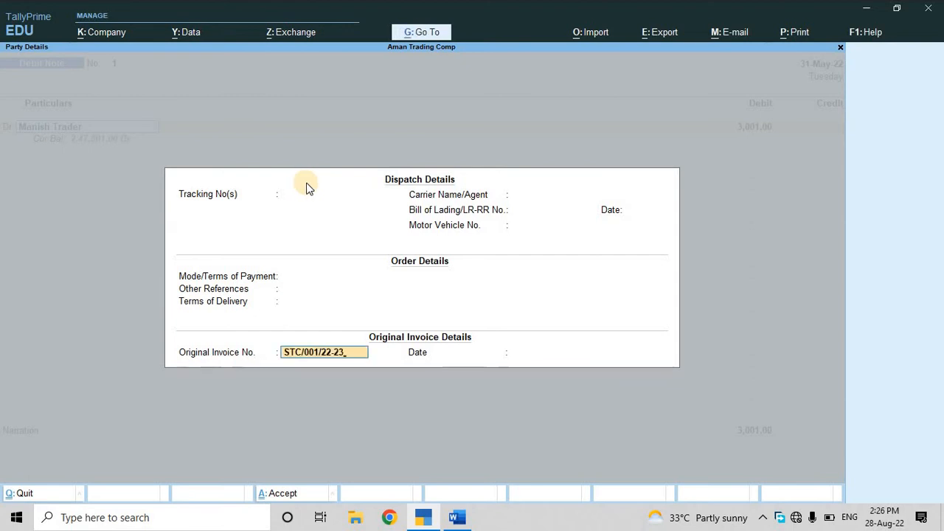
pyautogui.press('Return')
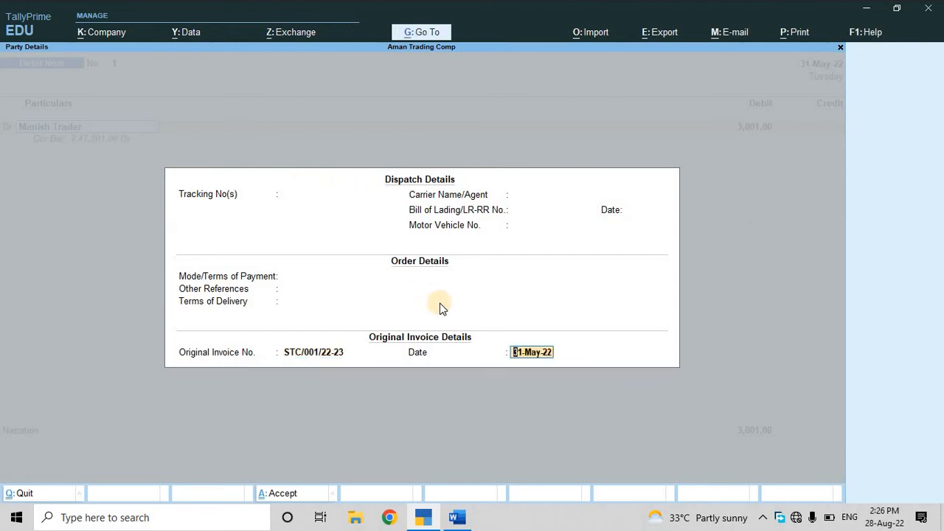
# - Set the original invoice date to 2-5, accept the party details and proceed to the credit line
pyautogui.write('2-5')
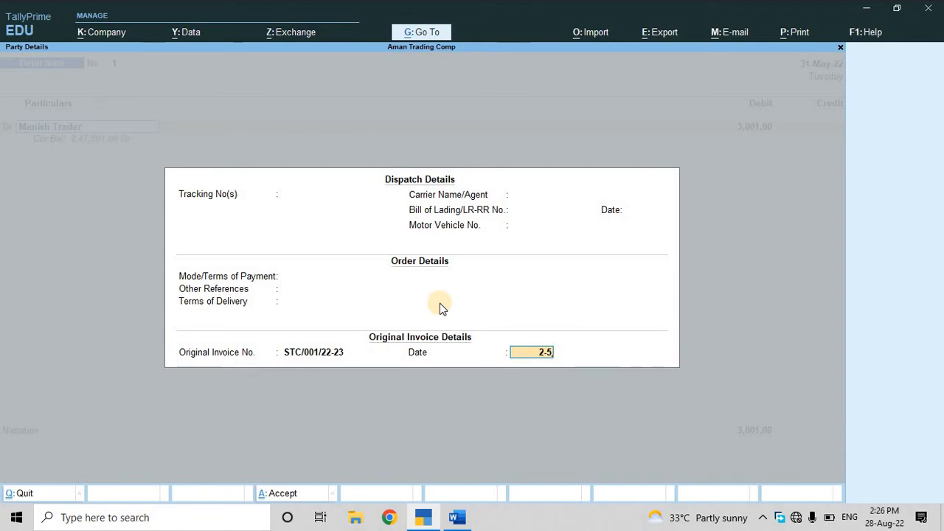
pyautogui.press('Return')
pyautogui.press('Return')
pyautogui.press('Return')
pyautogui.press('Return')
pyautogui.press('Return')
pyautogui.press('Return')
pyautogui.press('Return')
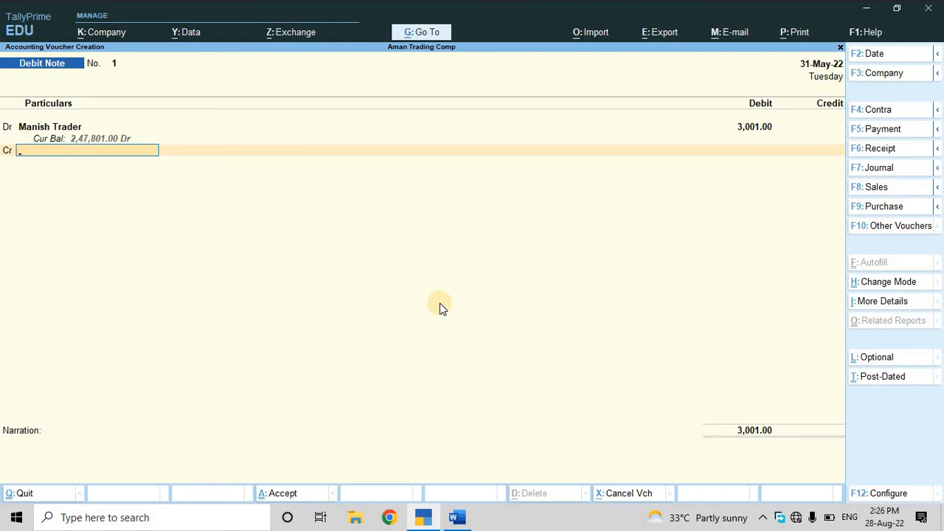
# - Create a new ledger named Interest Rec. from the debit note's credit line
pyautogui.press('Return')
pyautogui.press('BackSpace')
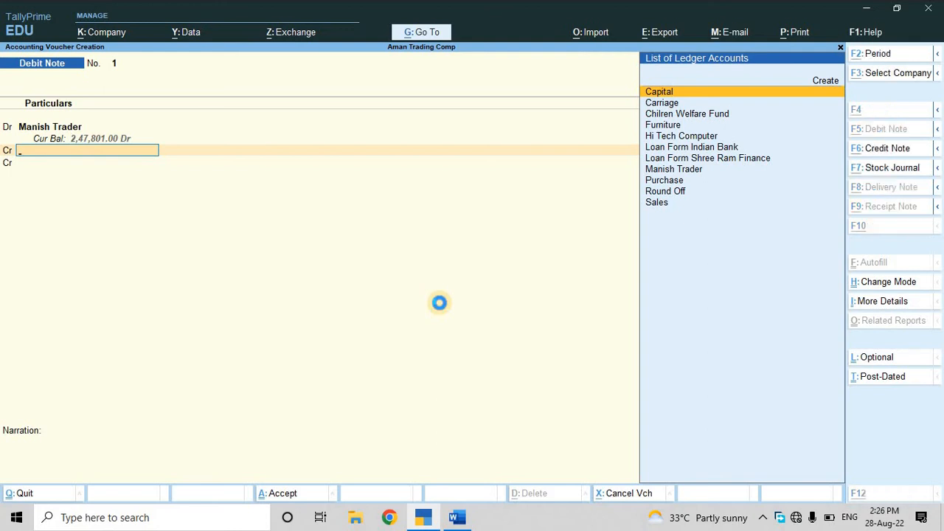
pyautogui.hotkey('alt', 'c')
pyautogui.write('Inter')
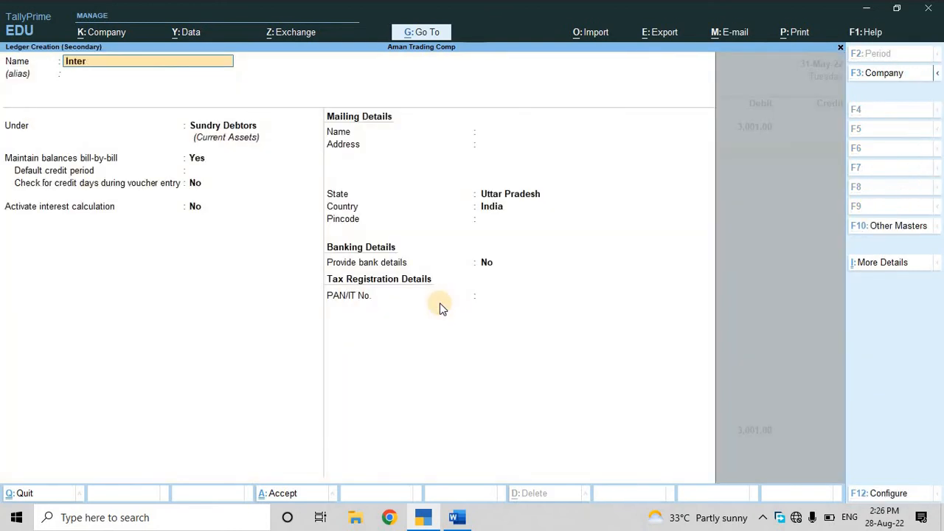
pyautogui.write('est Rec.')
pyautogui.press('Return')
pyautogui.press('Return')
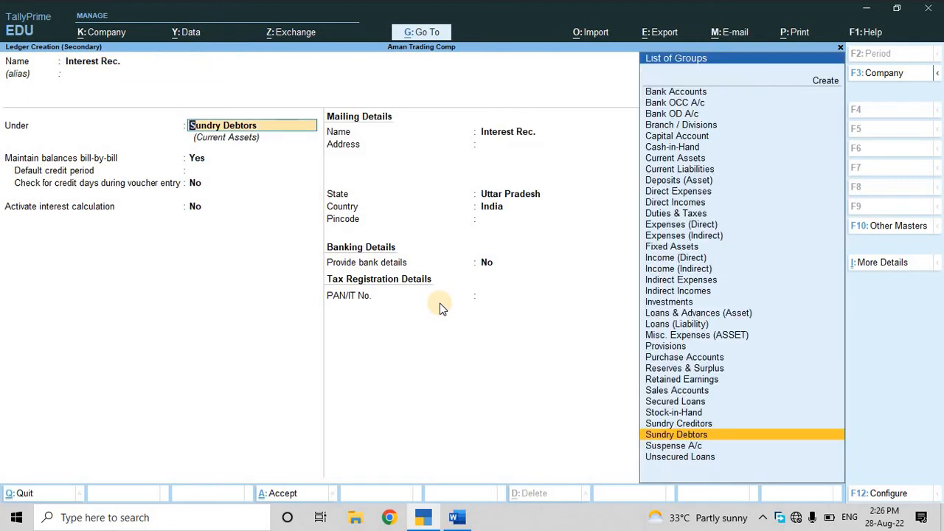
# - Place the Interest Rec. ledger under Indirect Incomes, save it and use it on the debit note's credit line
pyautogui.write('Indi')
pyautogui.press('Down')
pyautogui.press('Return')
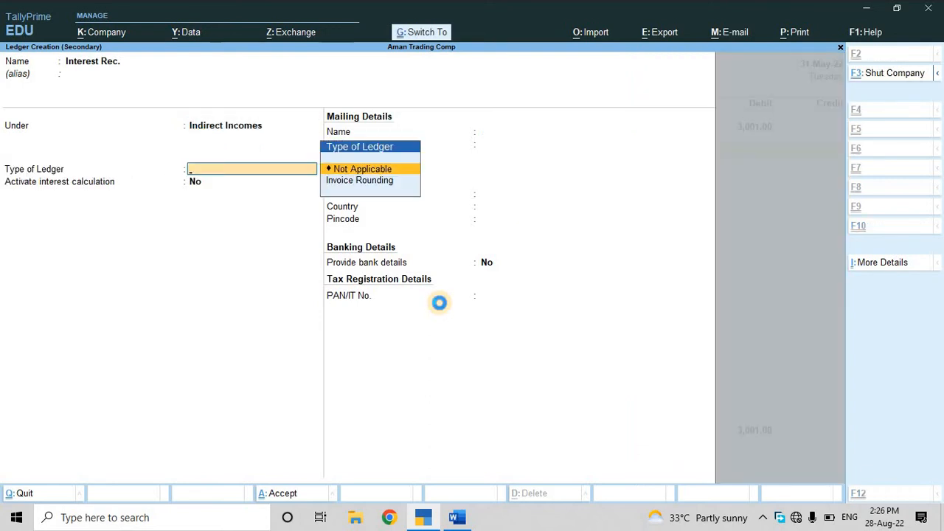
pyautogui.hotkey('ctrl', 'a')
pyautogui.press('Return')
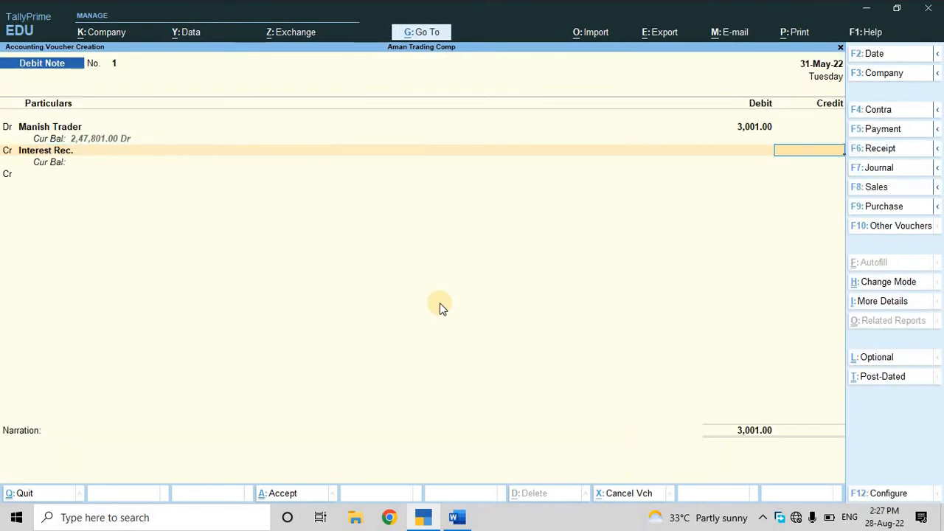
# - Go back to Manish Trader and reconfirm the interest and party details to try to fill in the Interest Rec. credit amount
pyautogui.press('BackSpace')
pyautogui.press('BackSpace')
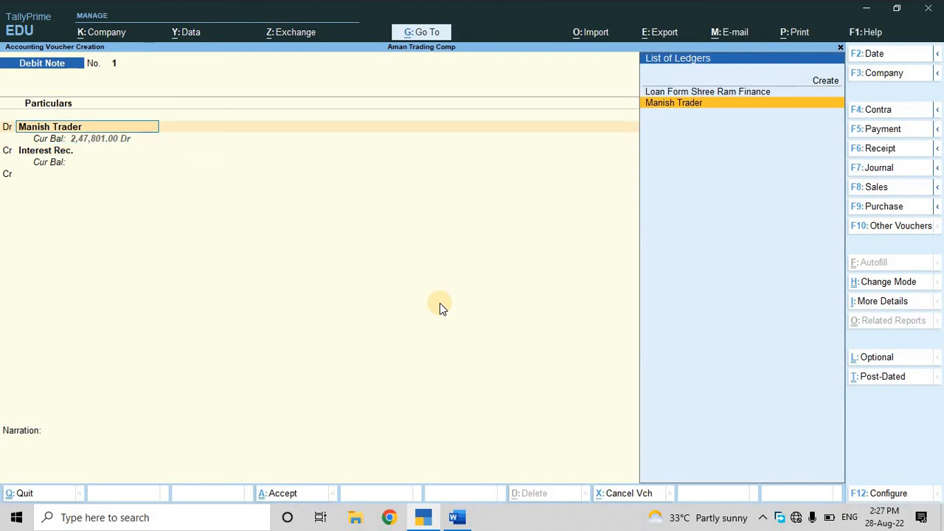
pyautogui.press('Return')
pyautogui.press('Return')
pyautogui.press('Return')
pyautogui.press('Return')
pyautogui.press('Return')
pyautogui.press('Return')
pyautogui.press('Return')
pyautogui.press('Return')
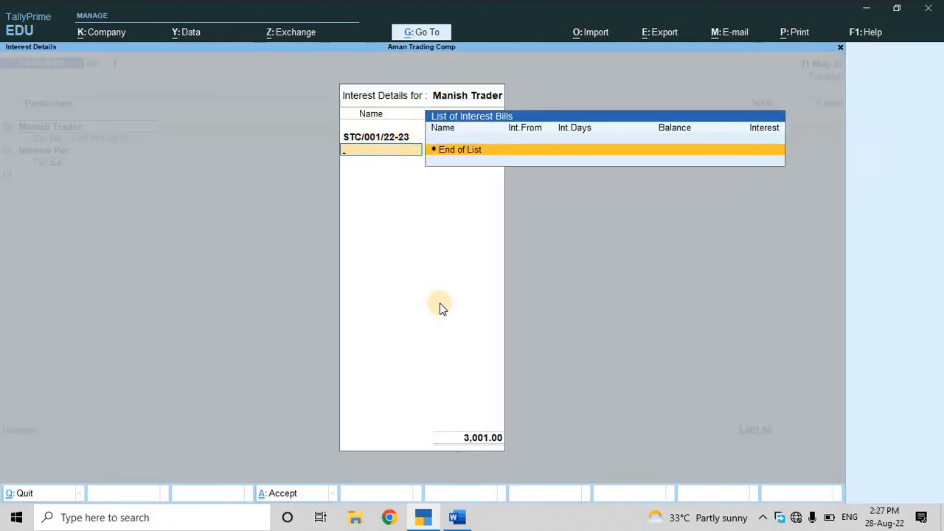
pyautogui.press('Return')
pyautogui.press('Return')
pyautogui.press('Return')
pyautogui.press('Return')
pyautogui.press('Return')
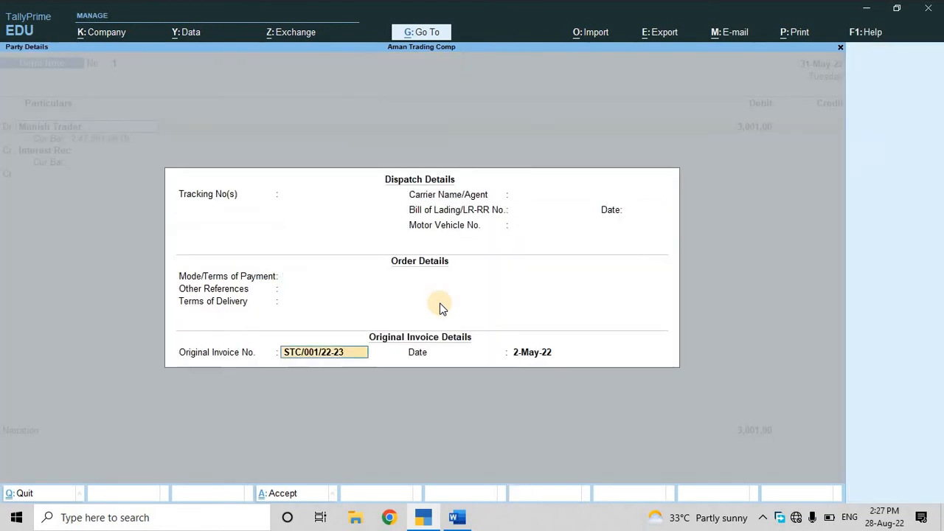
pyautogui.press('Return')
pyautogui.press('Return')
pyautogui.press('Return')
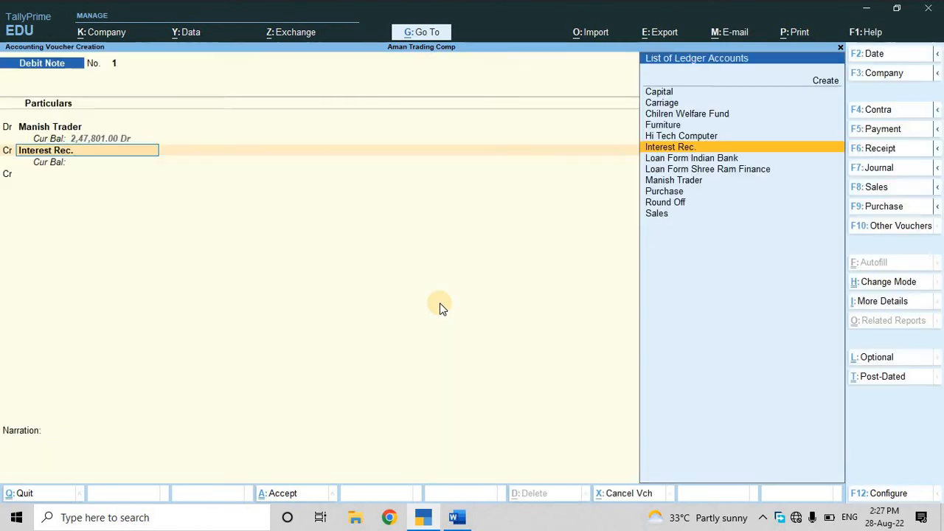
pyautogui.press('Return')
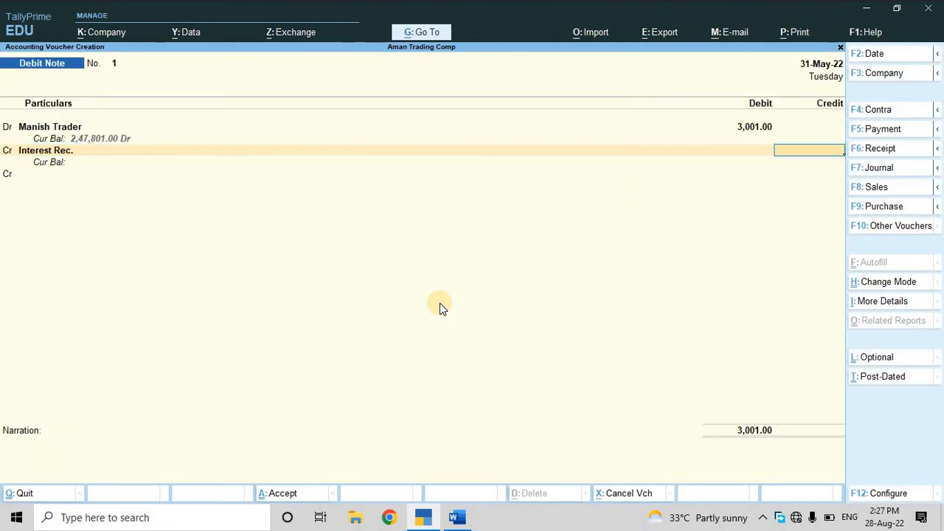
# - Clear the Interest Rec. credit line and discard the unfinished debit note to start the entry over
pyautogui.press('BackSpace')
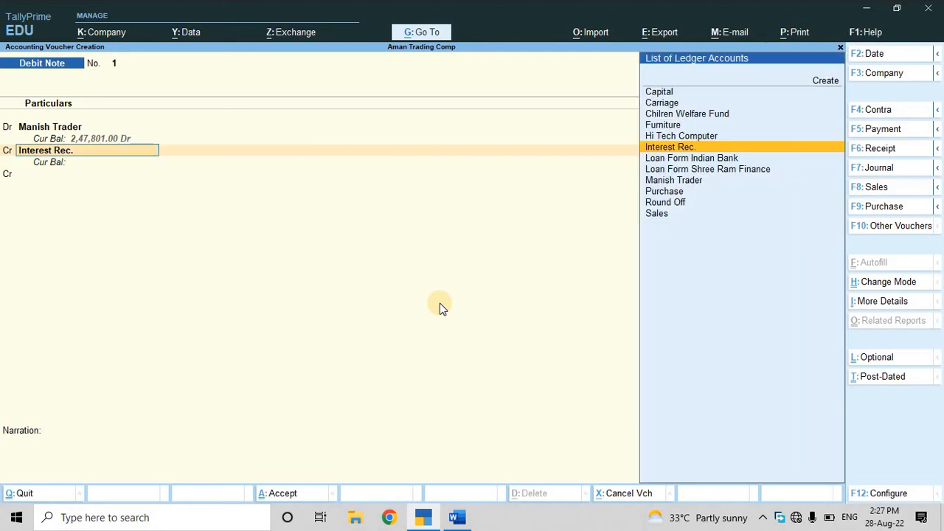
pyautogui.press('BackSpace')
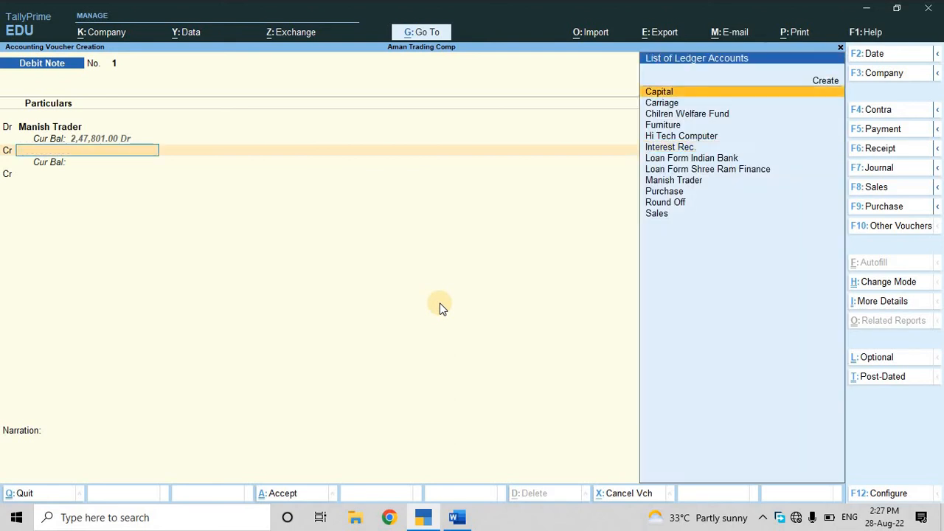
pyautogui.press('BackSpace')
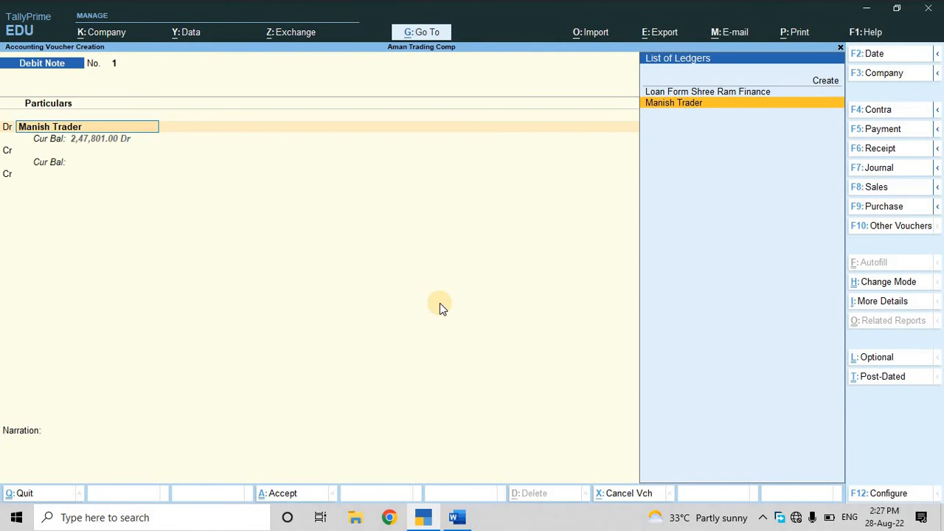
pyautogui.press('BackSpace')
pyautogui.press('Escape')
pyautogui.press('Return')
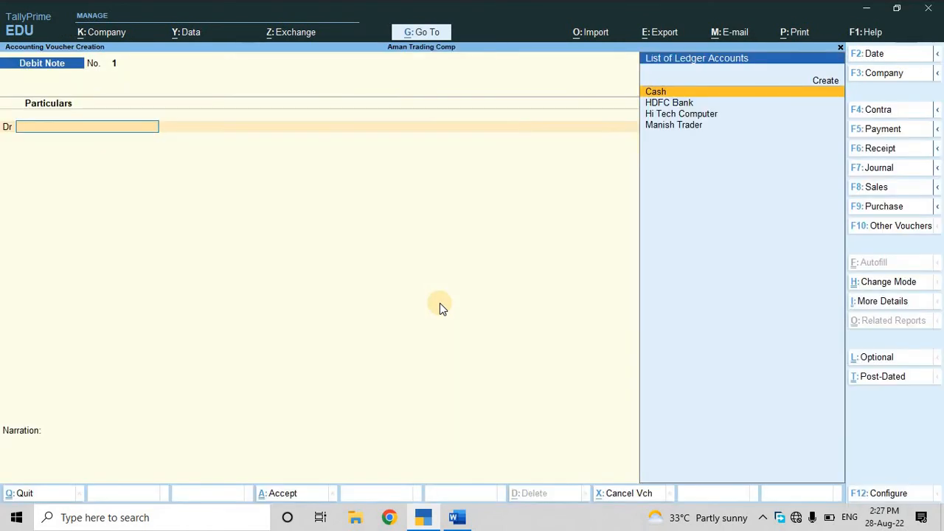
# - Switch the debit note to interest accounting mode and treat the amounts as compound interest
pyautogui.hotkey('ctrl', 'h')
pyautogui.press('Down')
pyautogui.press('Return')
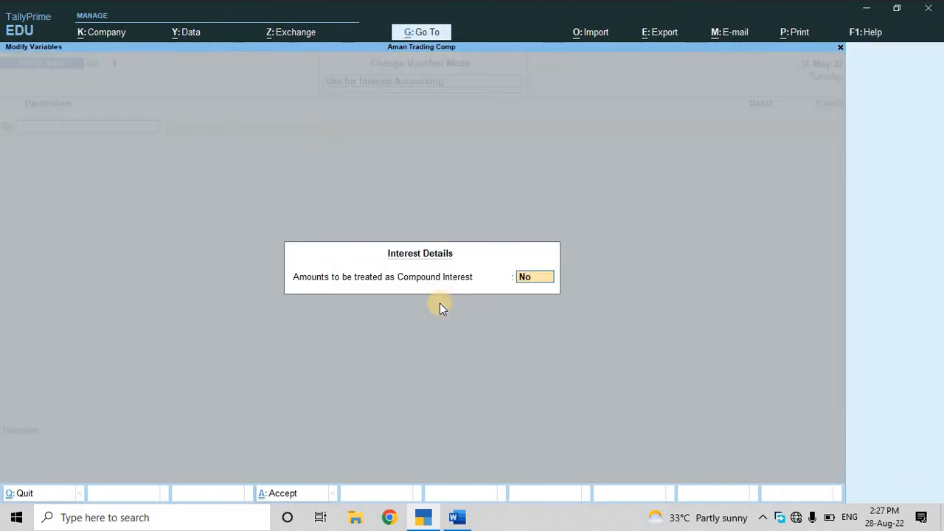
pyautogui.press('y')
pyautogui.press('BackSpace')
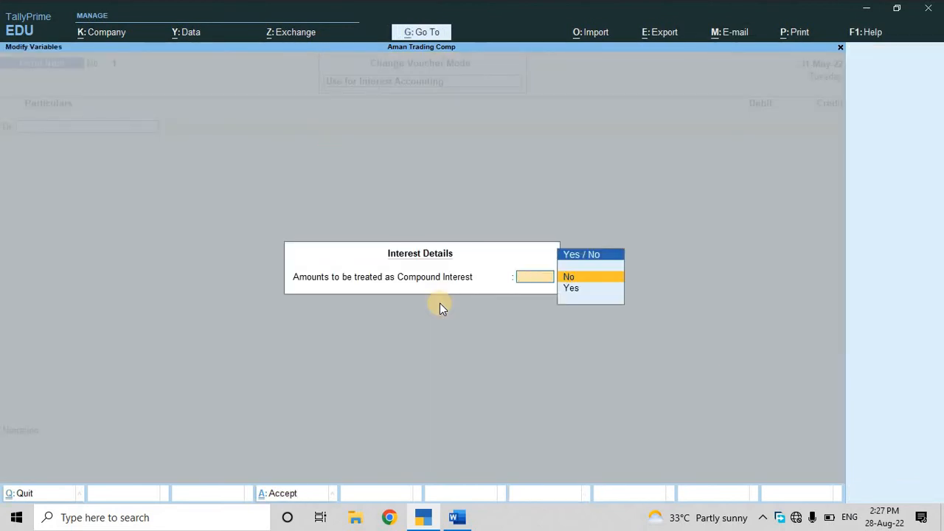
pyautogui.press('Down')
pyautogui.press('Return')
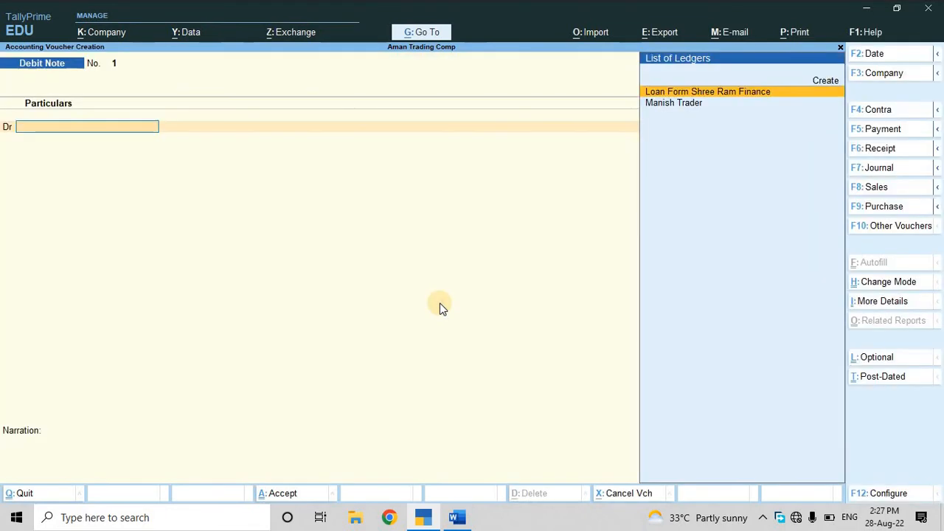
# - Debit Manish Trader, set the voucher and effective dates to 31-5-2022, and open the party's interest details
pyautogui.press('Down')
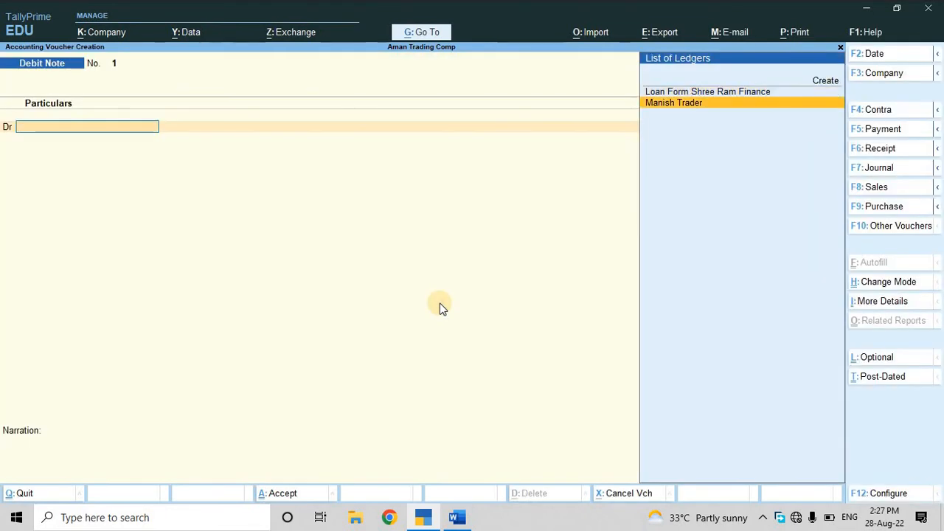
pyautogui.press('Return')
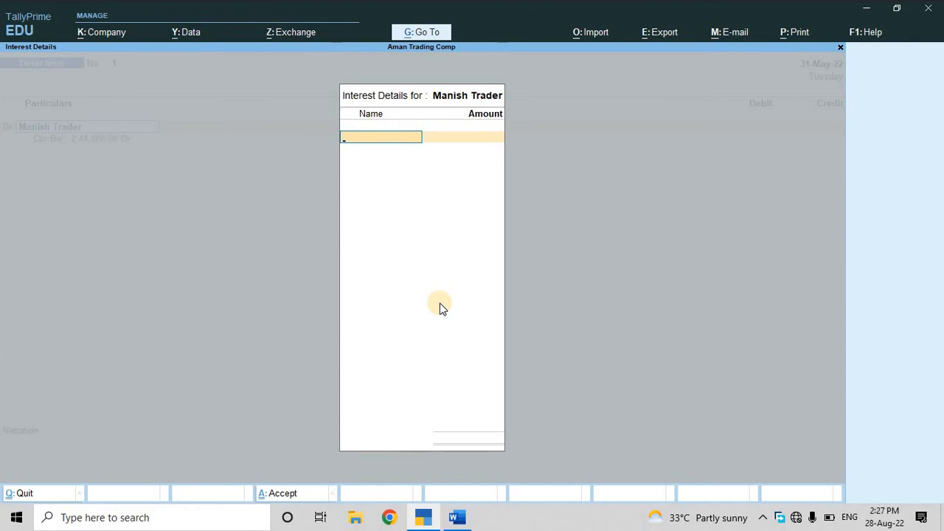
pyautogui.press('Escape')
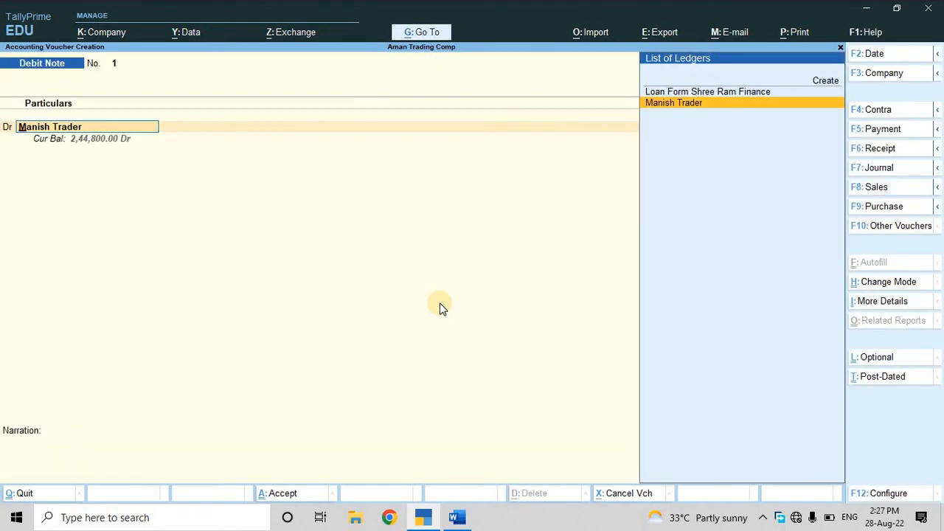
pyautogui.press('F2')
pyautogui.write('31-5')
pyautogui.press('Return')
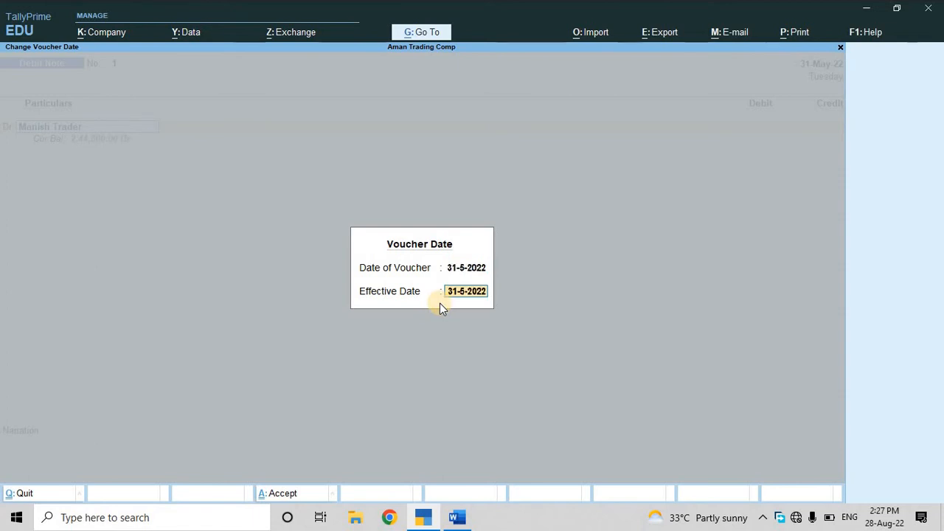
pyautogui.press('Return')
pyautogui.press('Return')
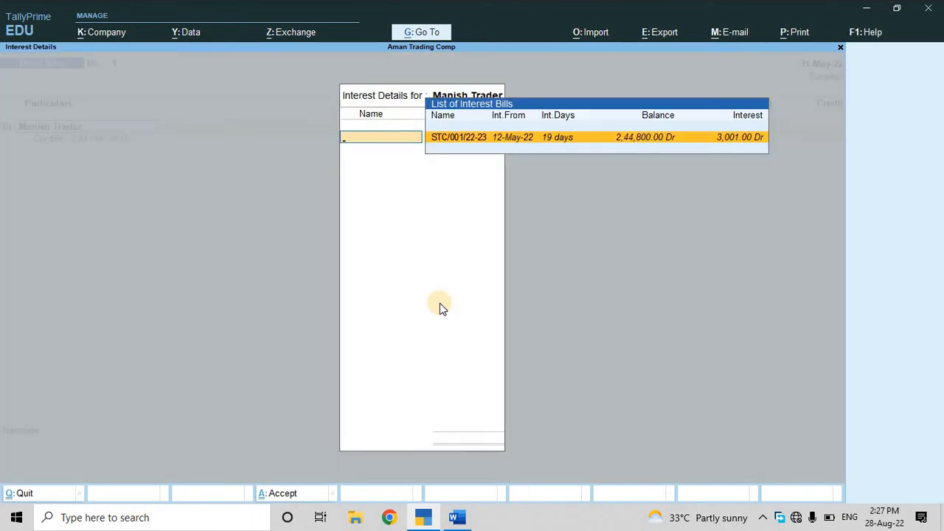
# - Charge the 3,001.00 interest on bill STC/001/22-23 and leave the dispatch details blank in the party details
pyautogui.press('Return')
pyautogui.press('Return')
pyautogui.press('Return')
pyautogui.press('Return')
pyautogui.press('Return')
pyautogui.press('Return')
pyautogui.press('Return')
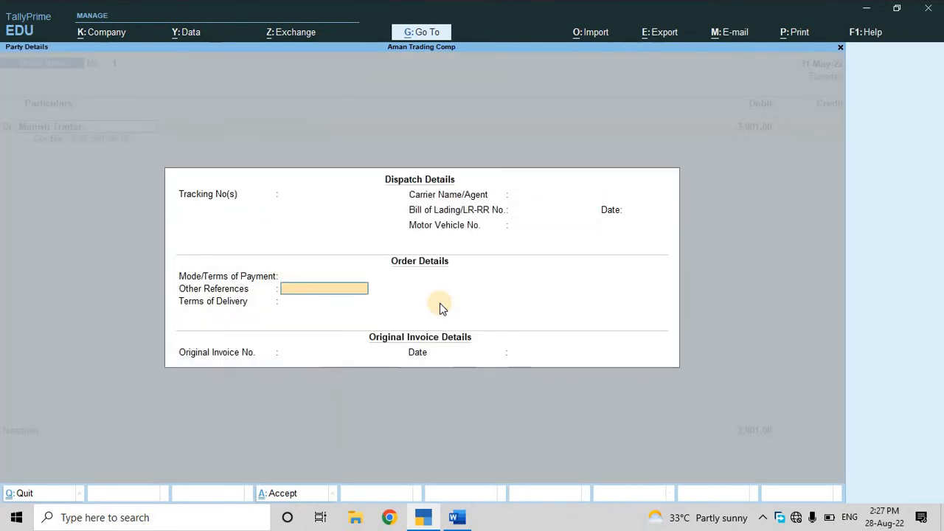
# - Enter STC/001/22-23 as the original invoice number, date it 2-May-22 and accept the party details
pyautogui.write('STC/001/22-23')
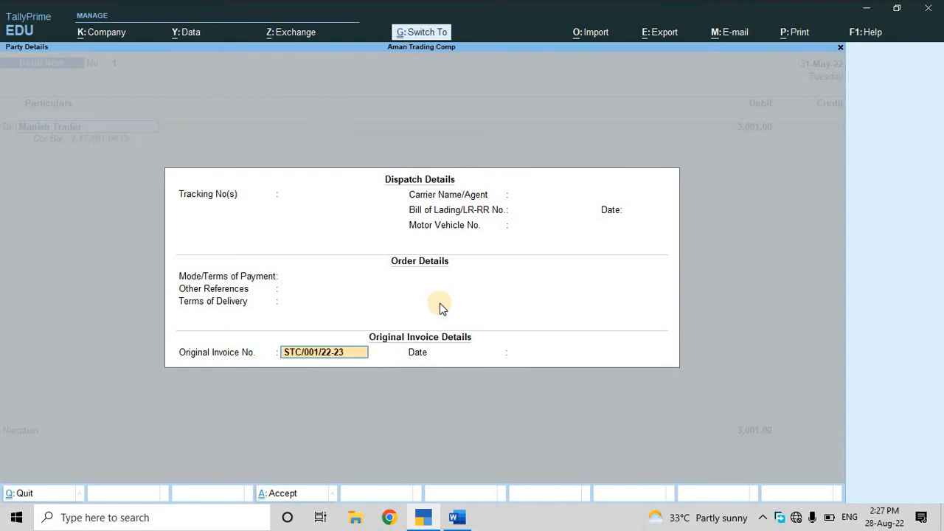
pyautogui.press('Return')
pyautogui.write('2')
pyautogui.press('Return')
pyautogui.press('Return')
pyautogui.press('Return')
pyautogui.press('Return')
pyautogui.press('Return')
pyautogui.press('Return')
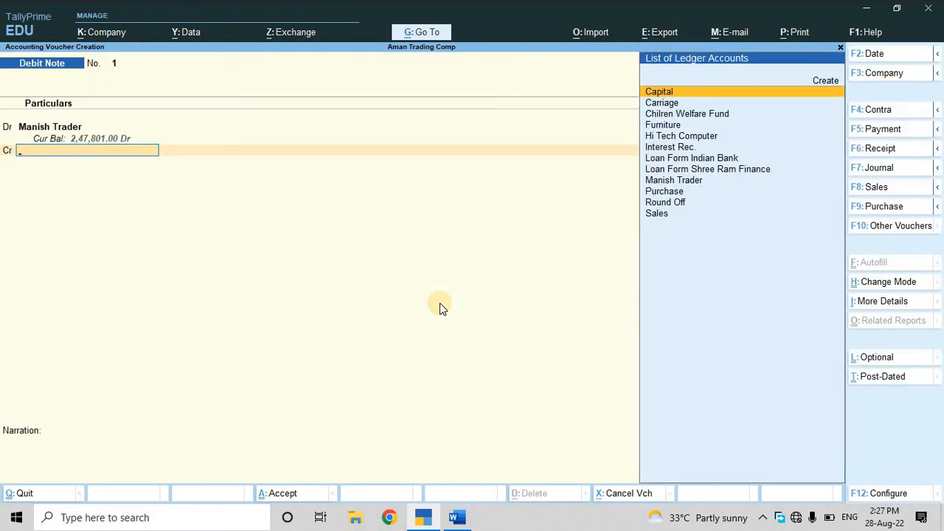
# - Credit the Interest Rec. ledger with 3,001.00
pyautogui.write('I')
pyautogui.press('Down')
pyautogui.press('Up')
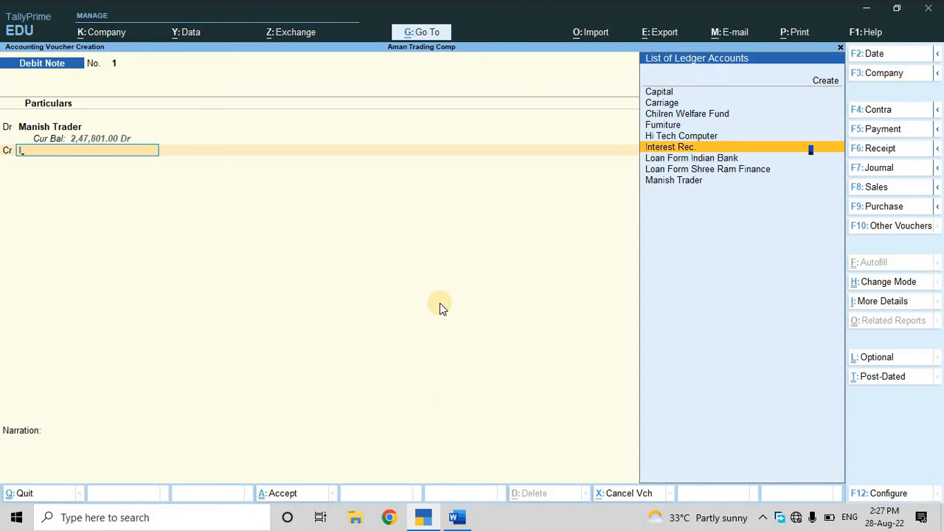
pyautogui.press('Return')
pyautogui.press('Return')
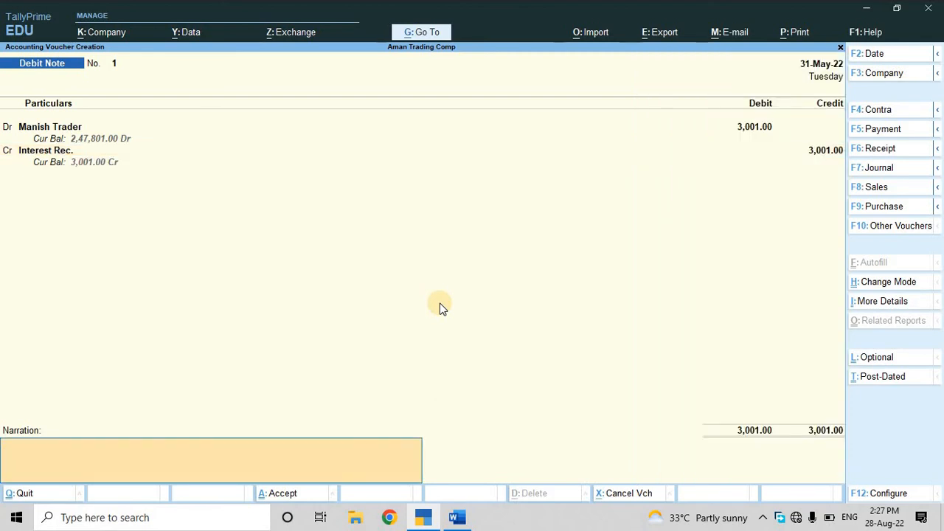
# - Add the narration "being interest due for the month of the may" and save the debit note
pyautogui.write('ve')
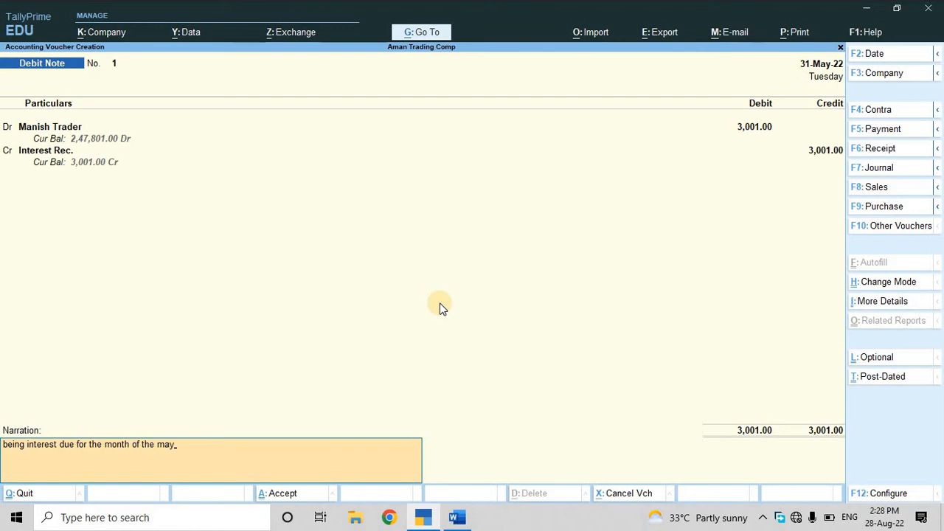
pyautogui.press('Return')
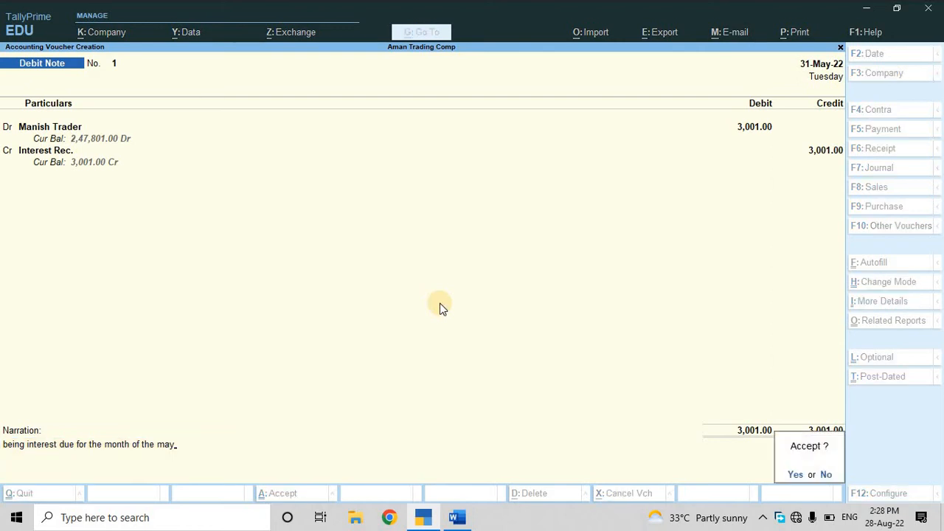
pyautogui.press('Return')
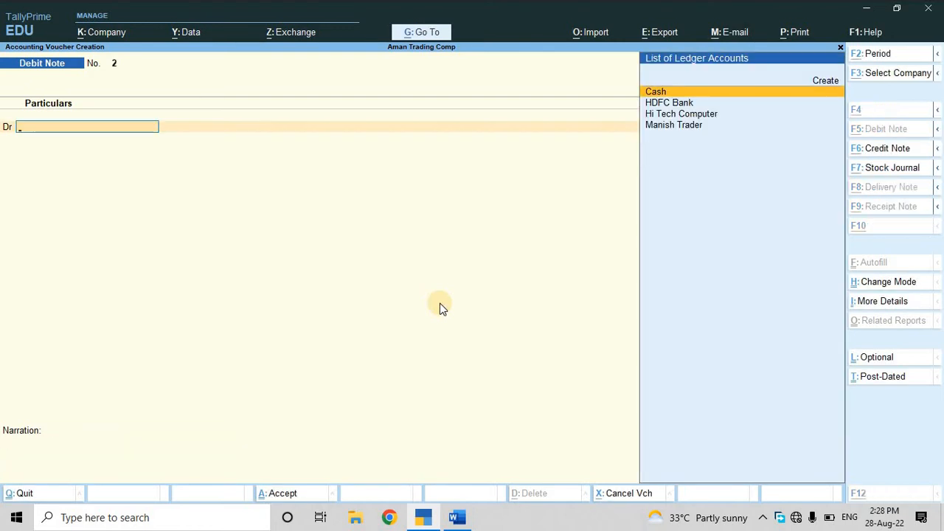
# - Switch to the Assignment 10 document in Word and read Q.7 about the cheque for interest on the Sri Ram Finance loan
pyautogui.hotkey('alt', 'Tab')
pyautogui.scroll(-6, 441, 304)
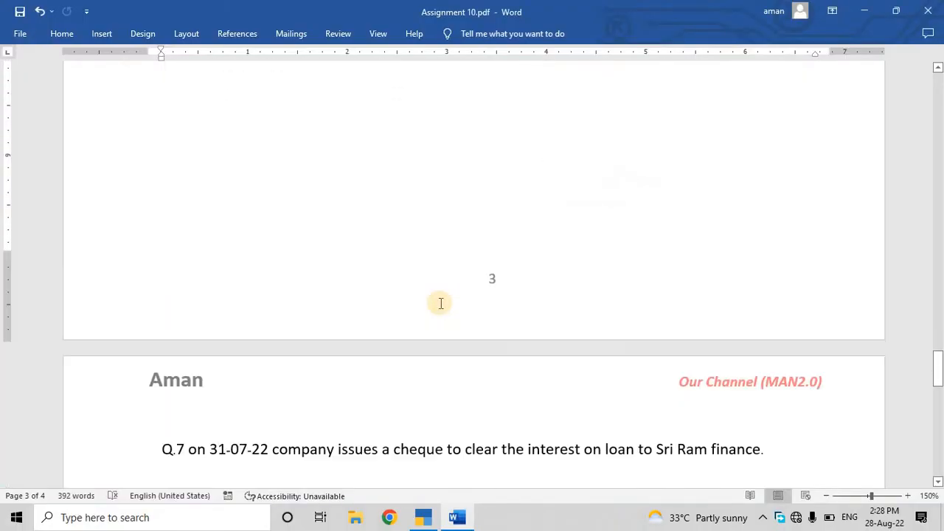
pyautogui.scroll(-3, 440, 303)
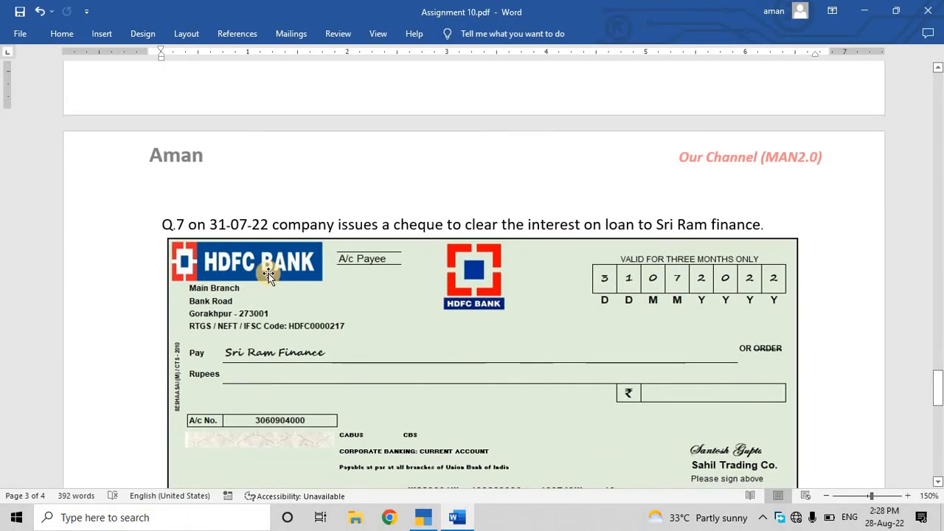
pyautogui.scroll(-1, 271, 269)
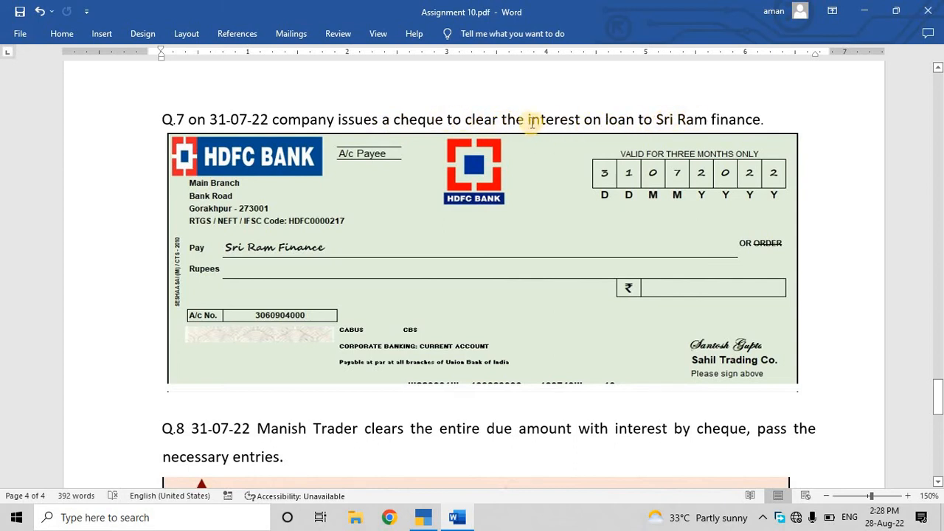
pyautogui.moveTo(528, 124); pyautogui.dragTo(506, 124)
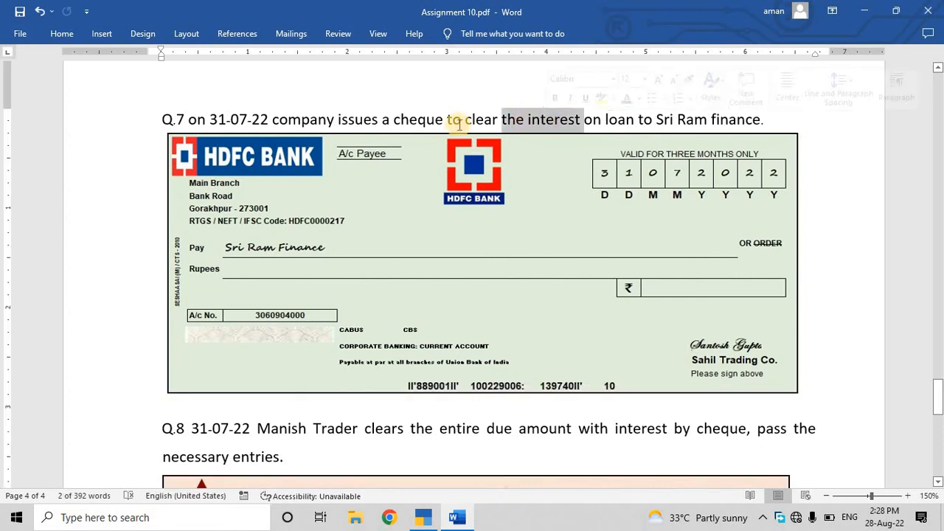
pyautogui.click(462, 122)
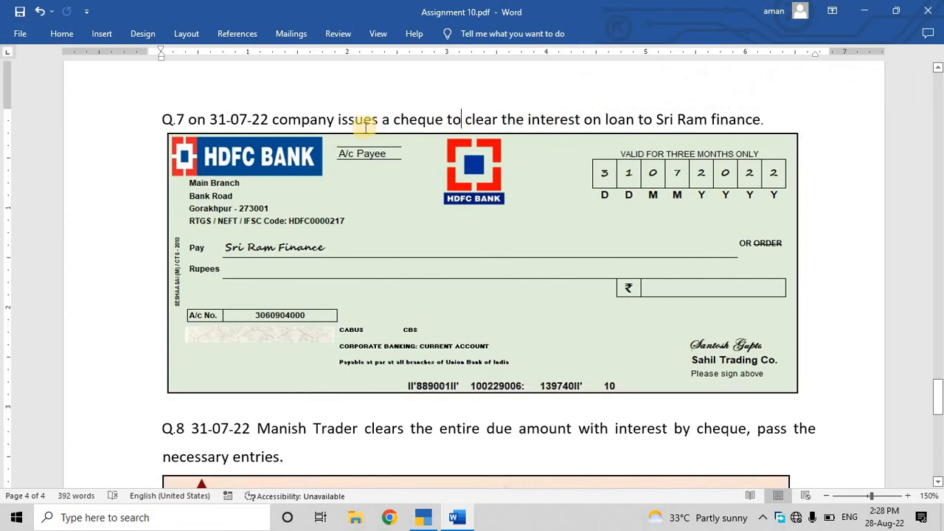
# - Return to TallyPrime and start a credit note in Use for Interest Accounting mode, with compound interest treatment set to No
pyautogui.hotkey('alt', 'Tab')
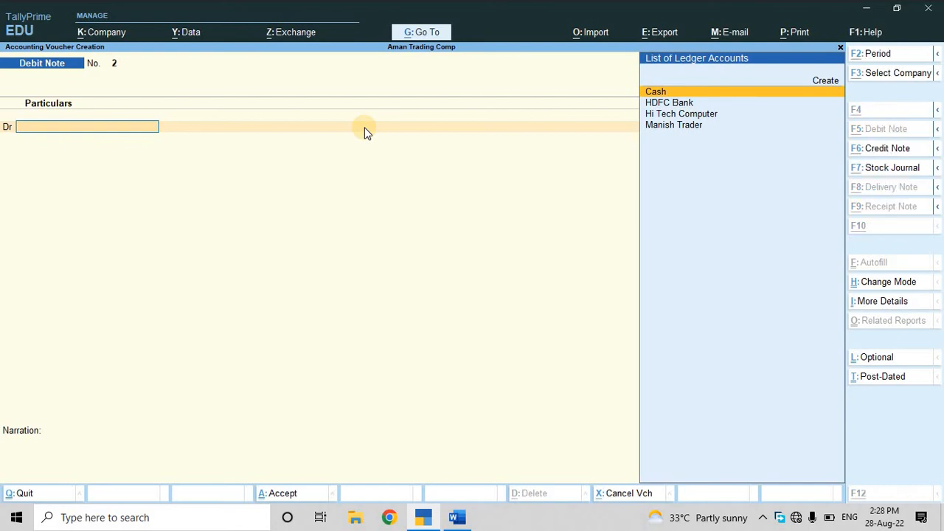
pyautogui.hotkey('alt', 'Tab')
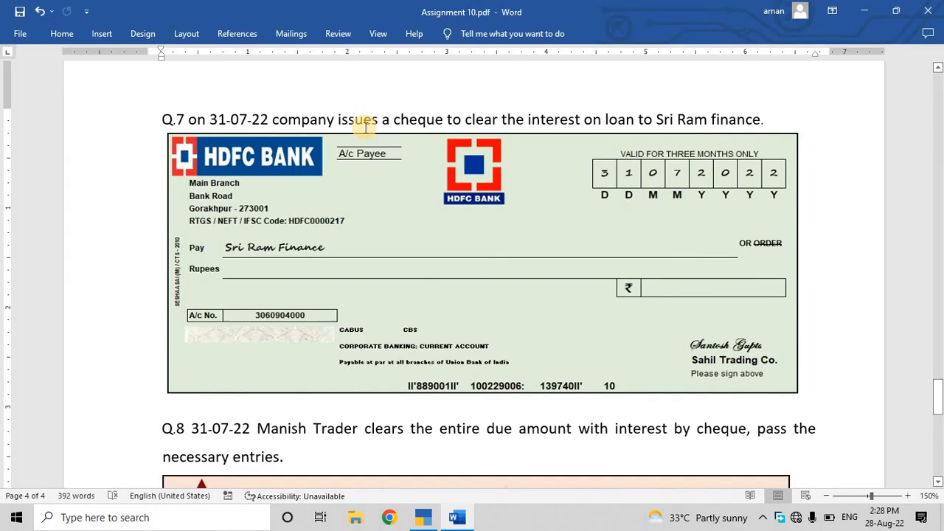
pyautogui.hotkey('alt', 'Tab')
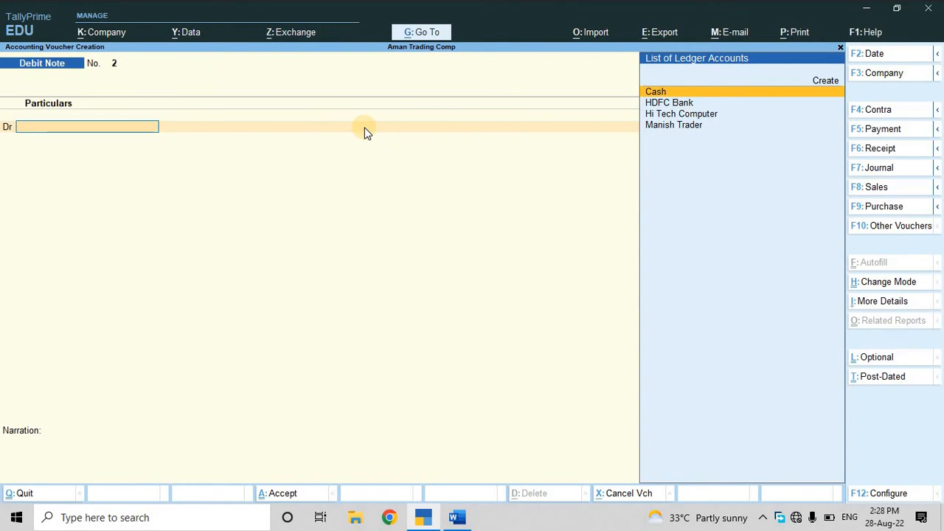
pyautogui.press('alt')
pyautogui.press('alt')
pyautogui.hotkey('alt', 'F6')
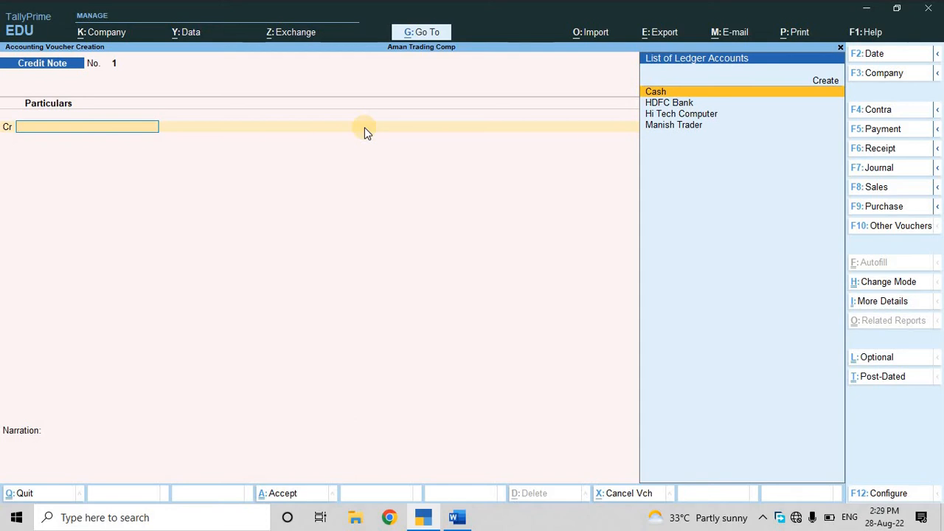
pyautogui.hotkey('ctrl', 'h')
pyautogui.press('Down')
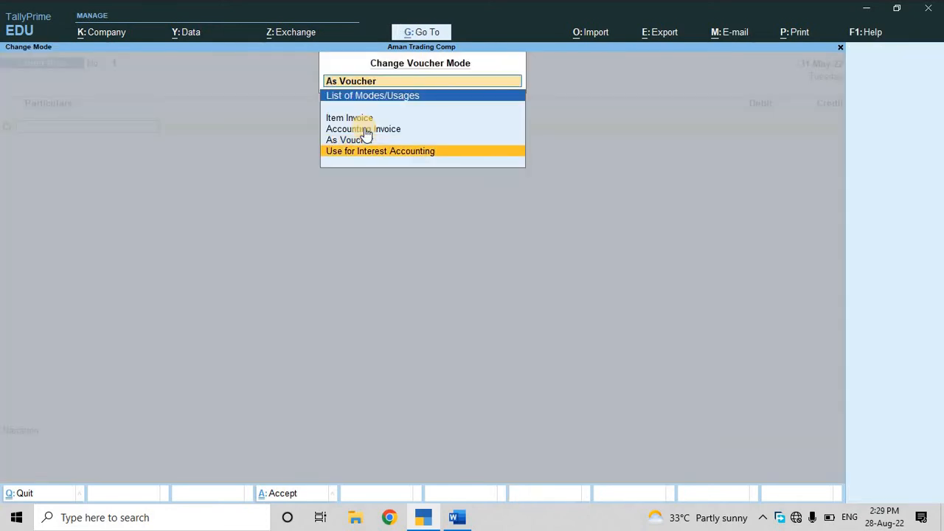
pyautogui.press('Return')
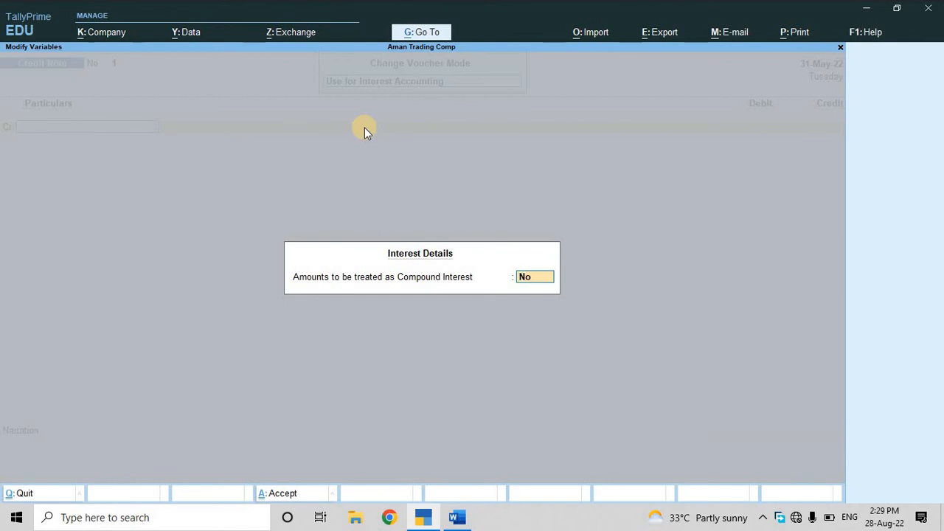
pyautogui.press('Return')
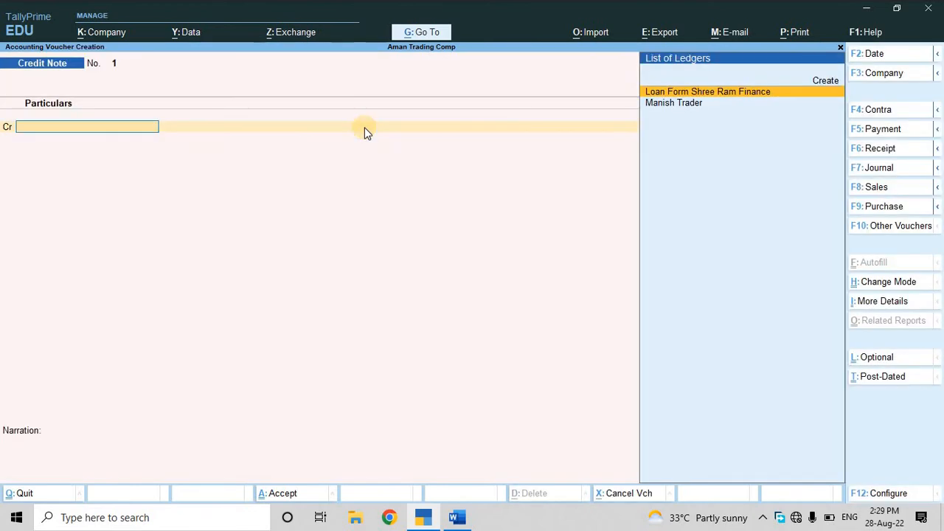
# - Set the credit note's voucher date to 31-7, checking the date against Q.7 in the assignment document
pyautogui.press('F2')
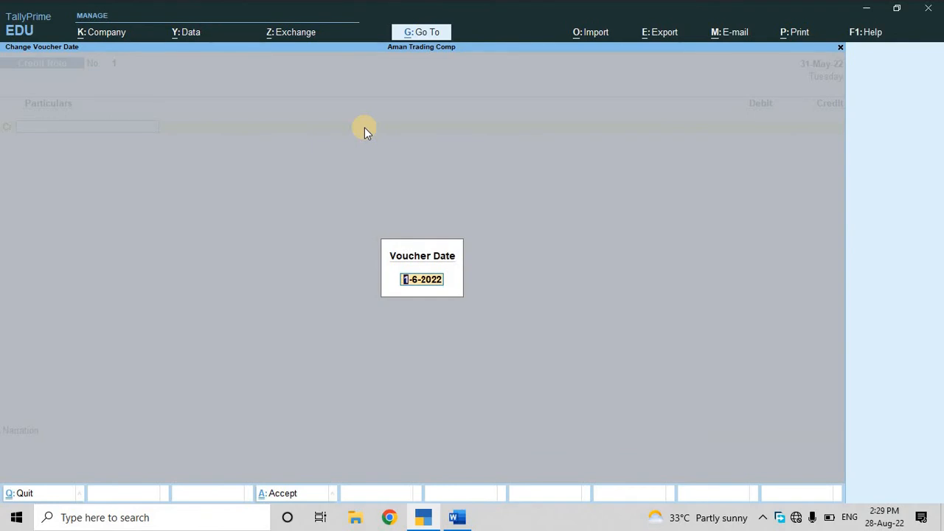
pyautogui.hotkey('alt', 'Tab')
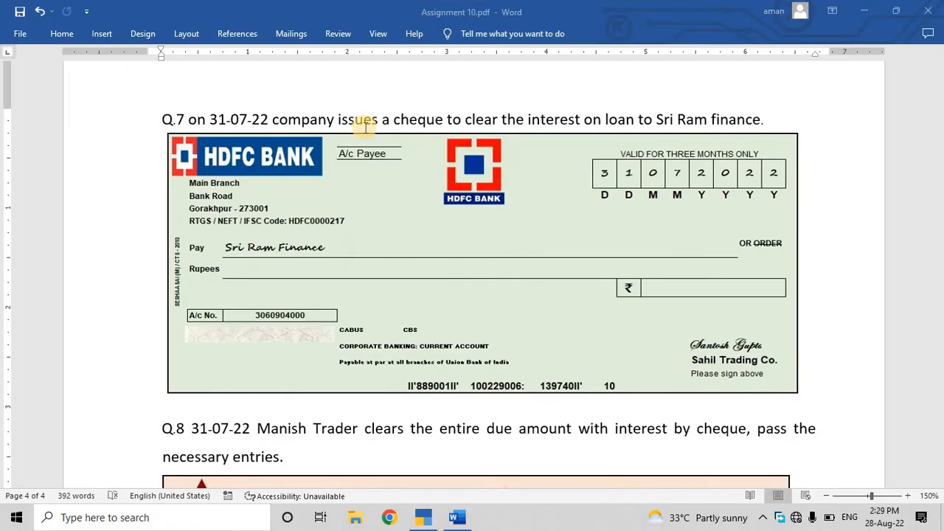
pyautogui.hotkey('alt', 'Tab')
pyautogui.press('BackSpace')
pyautogui.write('31-7')
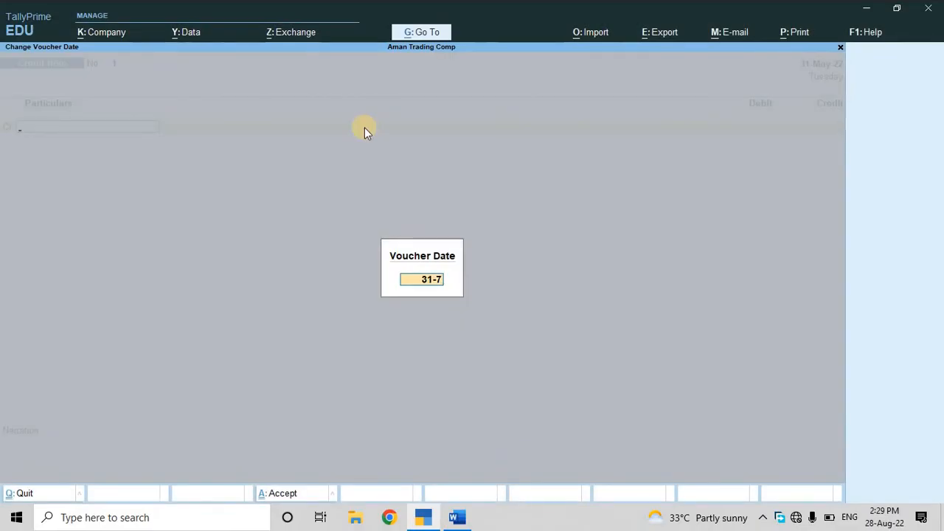
pyautogui.press('Return')
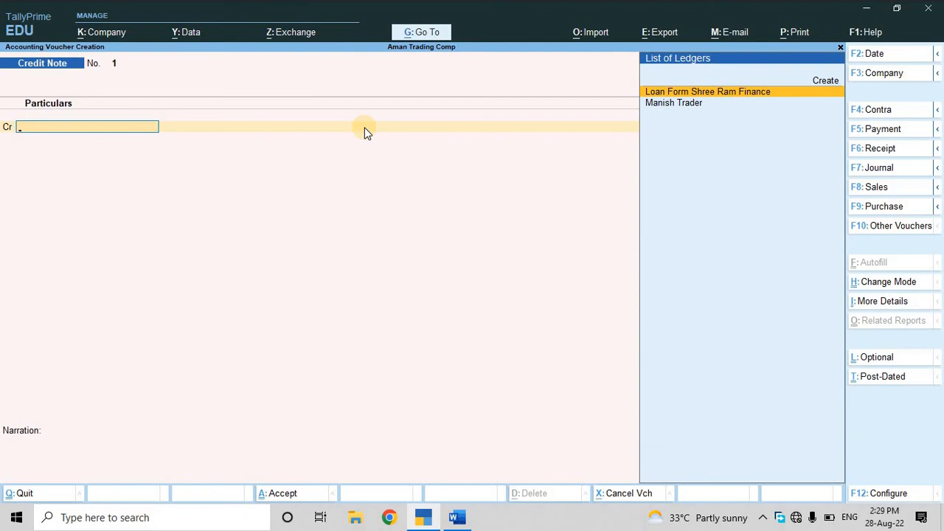
# - Credit the Loan Form Shree Ram Finance ledger with 8,726.03, leaving the receipt, order, original invoice and address details blank
pyautogui.press('Return')
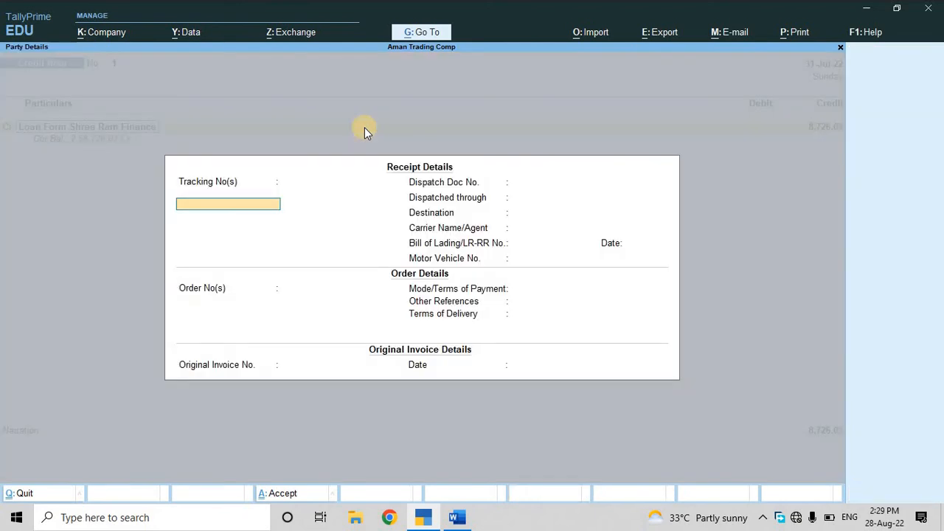
pyautogui.press('Return')
pyautogui.press('Return')
pyautogui.press('Return')
pyautogui.press('Return')
pyautogui.press('Return')
pyautogui.press('Return')
pyautogui.press('Return')
pyautogui.press('Return')
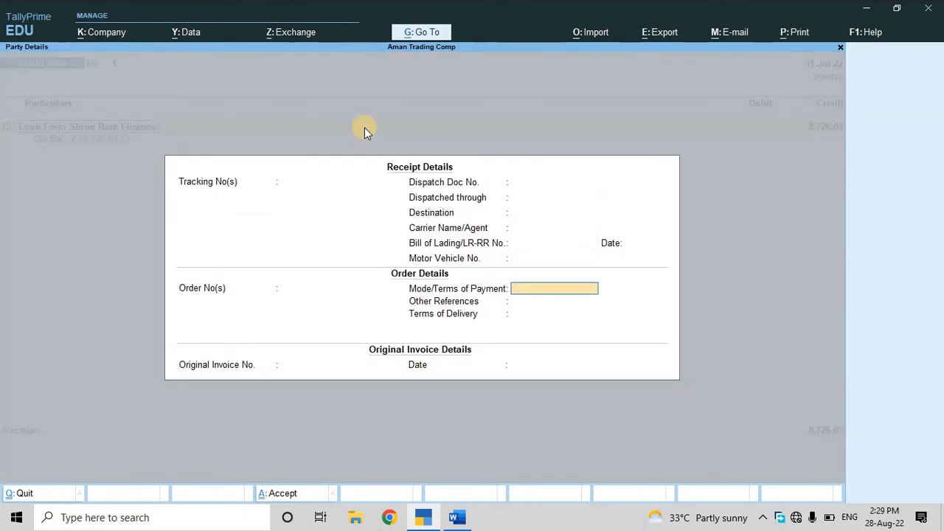
pyautogui.press('Return')
pyautogui.press('Return')
pyautogui.press('Return')
pyautogui.press('Return')
pyautogui.press('Return')
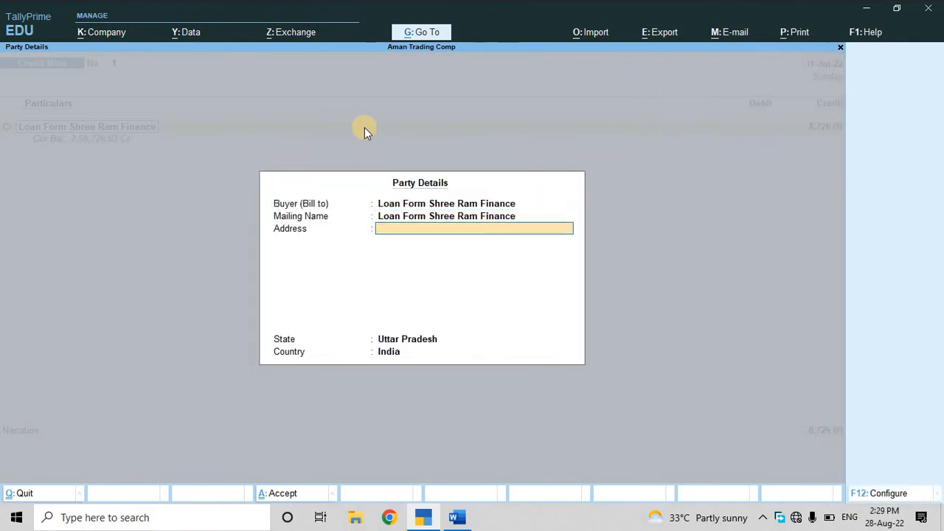
pyautogui.press('Return')
pyautogui.press('Return')
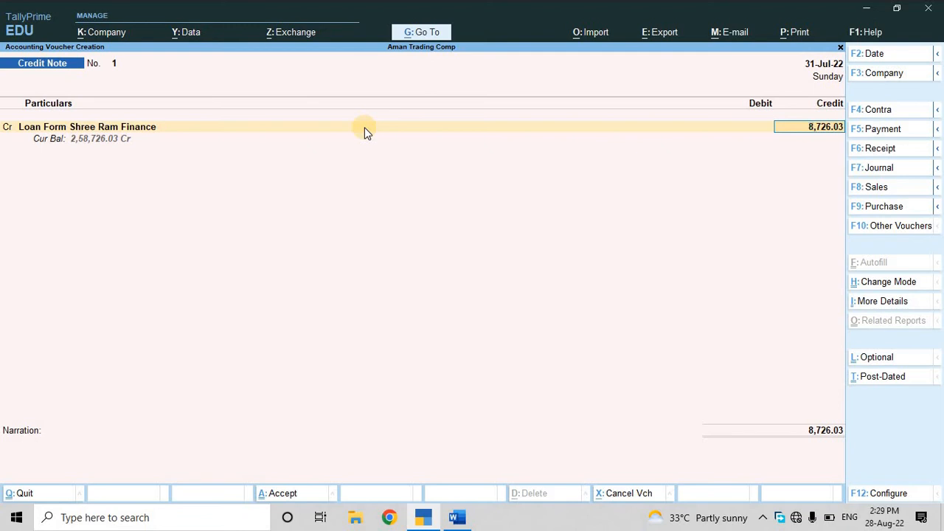
pyautogui.press('Return')
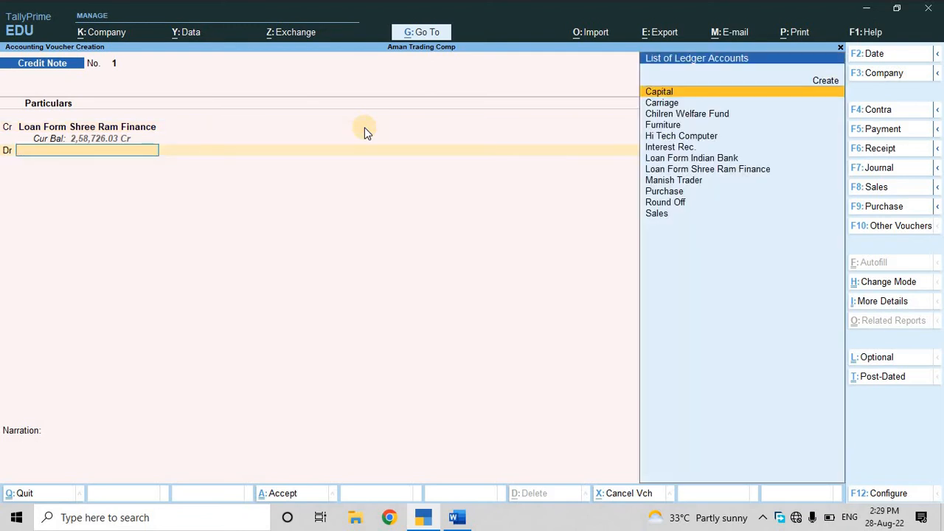
# - Start creating a new ledger for the debit line and name it Interest on Loan, without an alias
pyautogui.hotkey('alt', 'c')
pyautogui.write('Intere')
pyautogui.press('BackSpace')
pyautogui.press('BackSpace')
pyautogui.write('erest on')
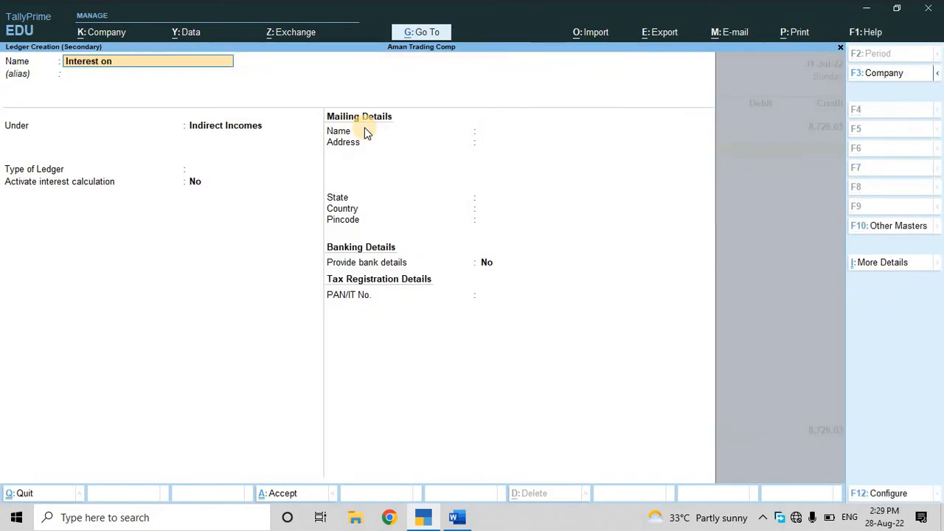
pyautogui.write(' Loan')
pyautogui.press('Return')
pyautogui.press('Return')
# - Place the Interest on Loan ledger under Indirect Expenses, save it and debit it with 8,726.03
pyautogui.write('i')
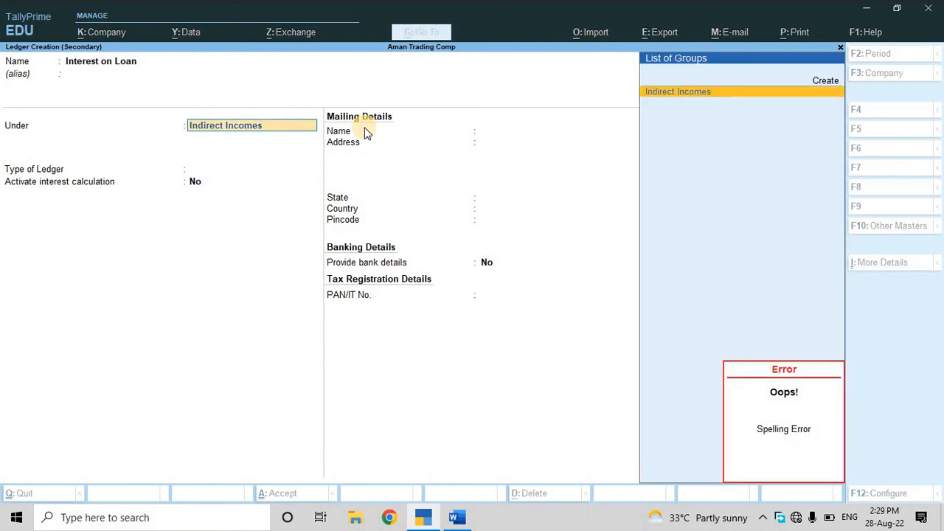
pyautogui.press('BackSpace')
pyautogui.press('BackSpace')
pyautogui.press('BackSpace')
pyautogui.press('BackSpace')
pyautogui.press('BackSpace')
pyautogui.press('BackSpace')
pyautogui.press('BackSpace')
pyautogui.press('BackSpace')
pyautogui.press('BackSpace')
pyautogui.press('BackSpace')
pyautogui.press('BackSpace')
pyautogui.press('BackSpace')
pyautogui.press('BackSpace')
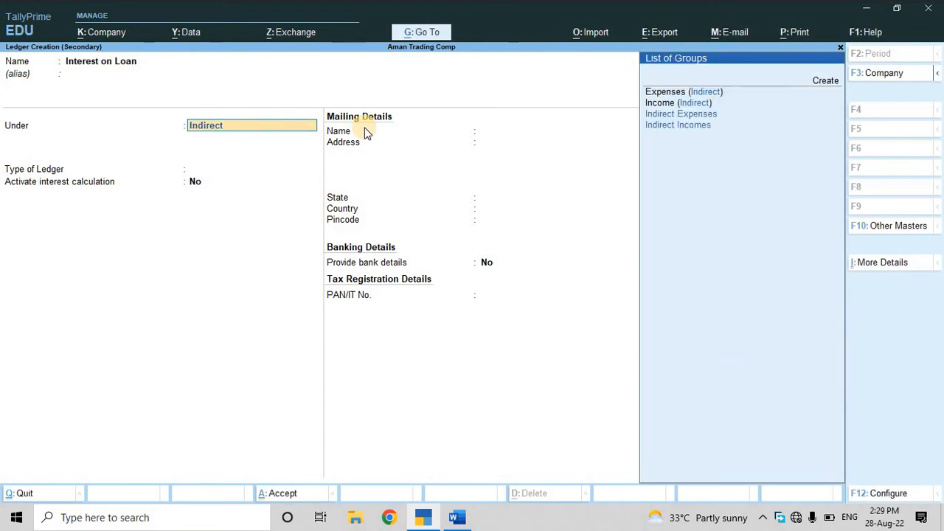
pyautogui.press('BackSpace')
pyautogui.press('BackSpace')
pyautogui.press('BackSpace')
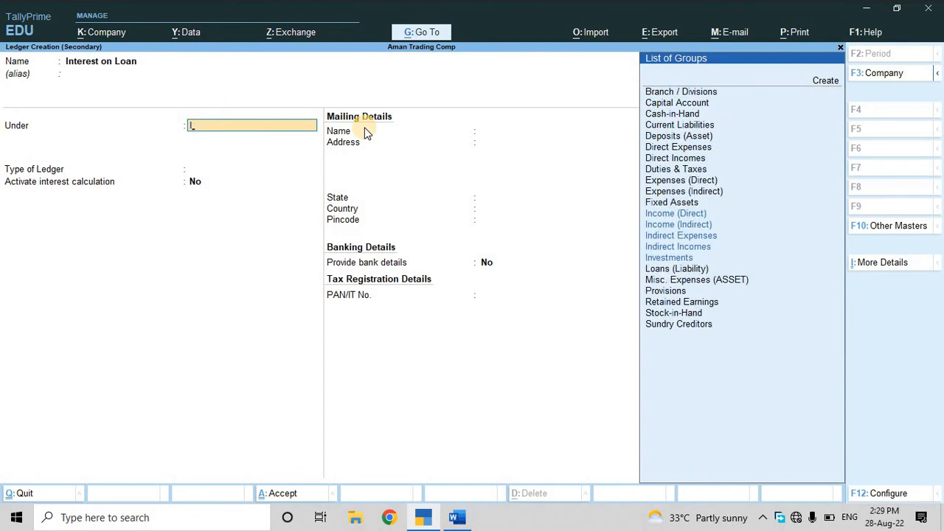
pyautogui.write('Indire')
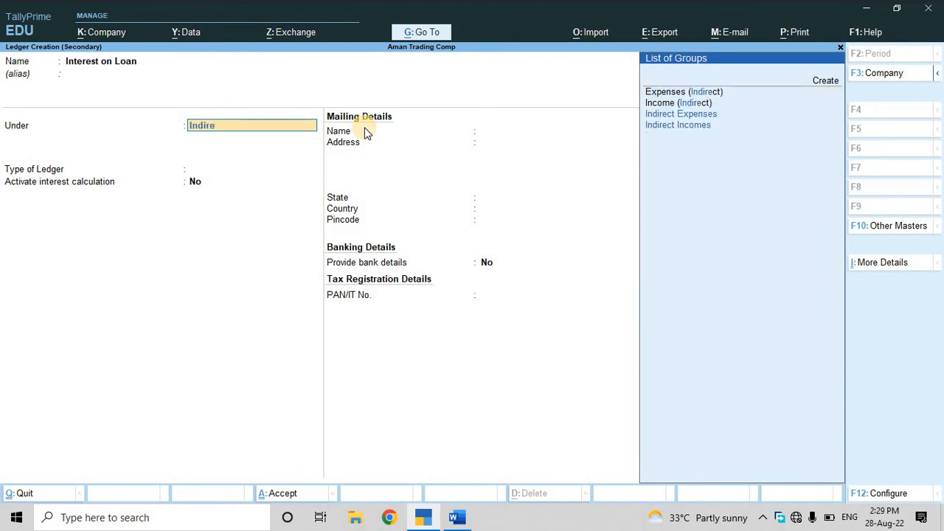
pyautogui.press('Up')
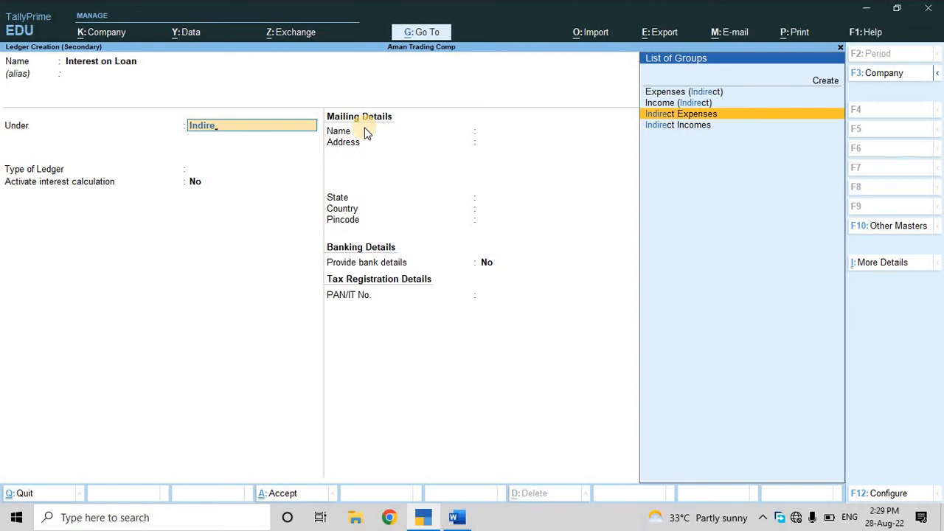
pyautogui.press('Return')
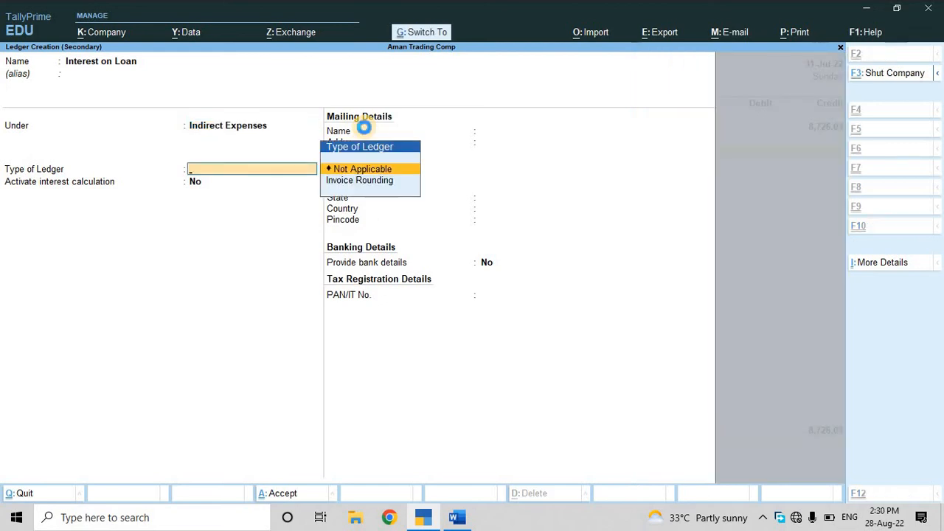
pyautogui.hotkey('ctrl', 'a')
pyautogui.press('Return')
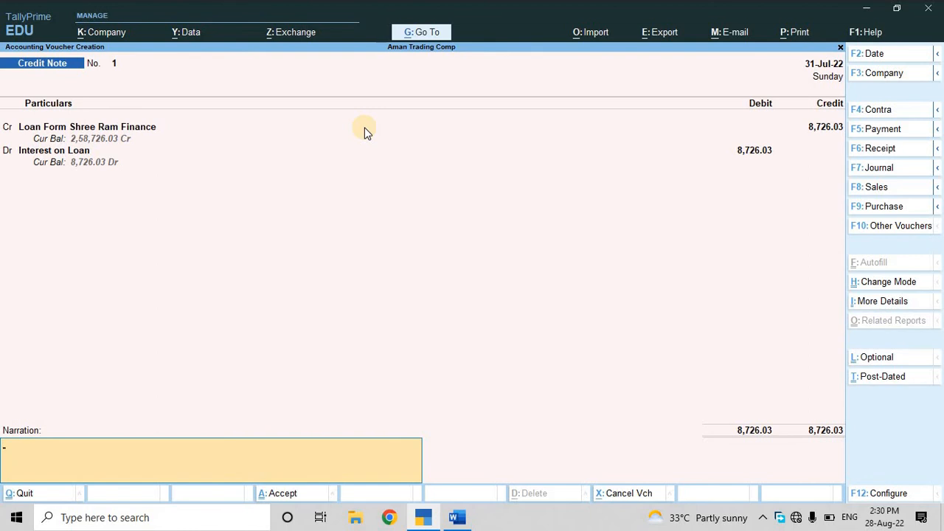
# - Add the narration "being intreset due for the 1 qtr" and save the credit note
pyautogui.write('being intreset due for')
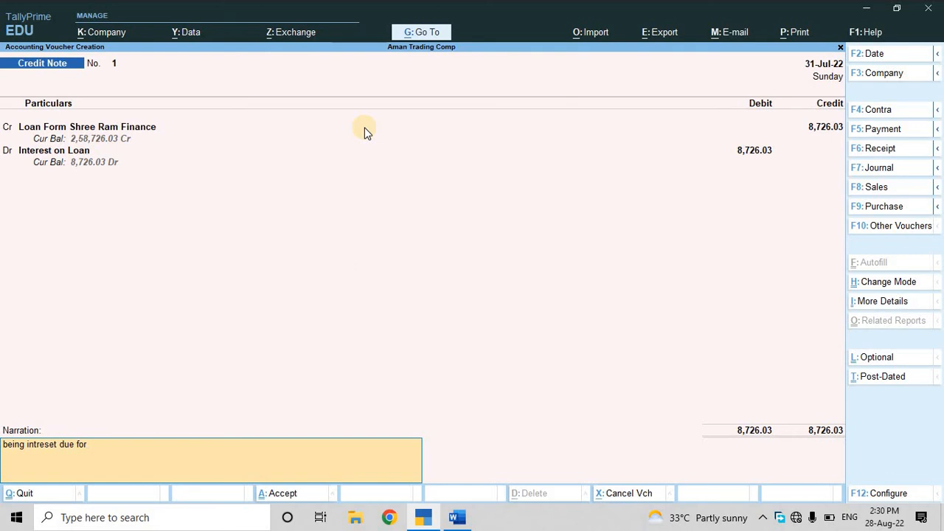
pyautogui.write(' the month of')
pyautogui.press('BackSpace')
pyautogui.press('BackSpace')
pyautogui.press('BackSpace')
pyautogui.press('BackSpace')
pyautogui.press('BackSpace')
pyautogui.press('BackSpace')
pyautogui.write('1 qr')
pyautogui.hotkey('alt', 'Tab')
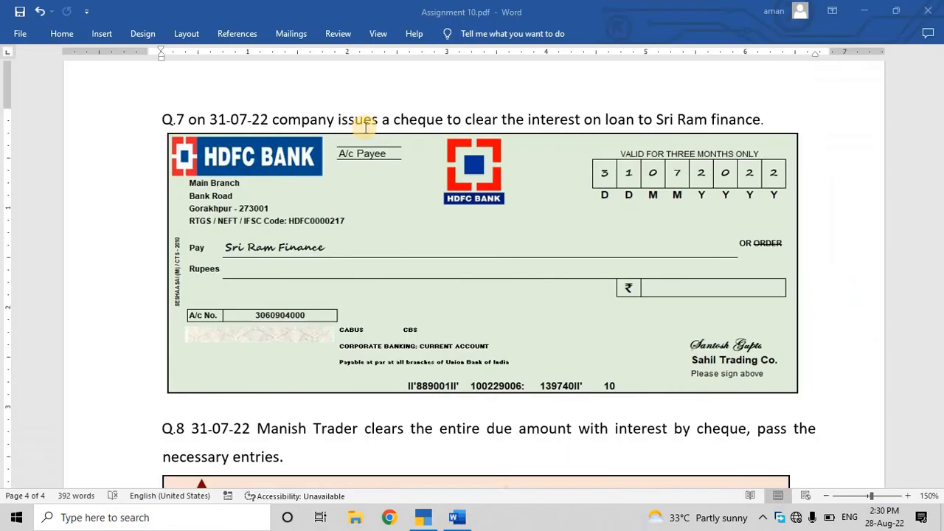
pyautogui.hotkey('alt', 'Tab')
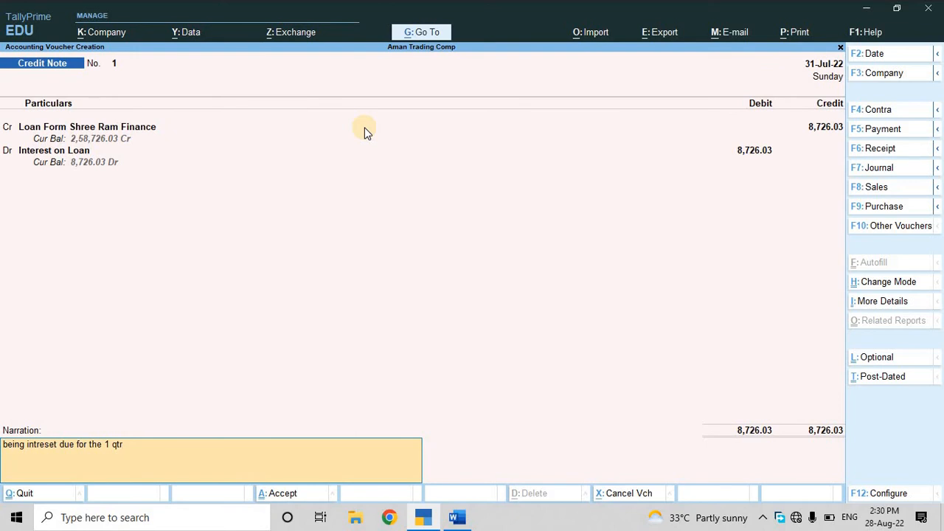
pyautogui.press('Return')
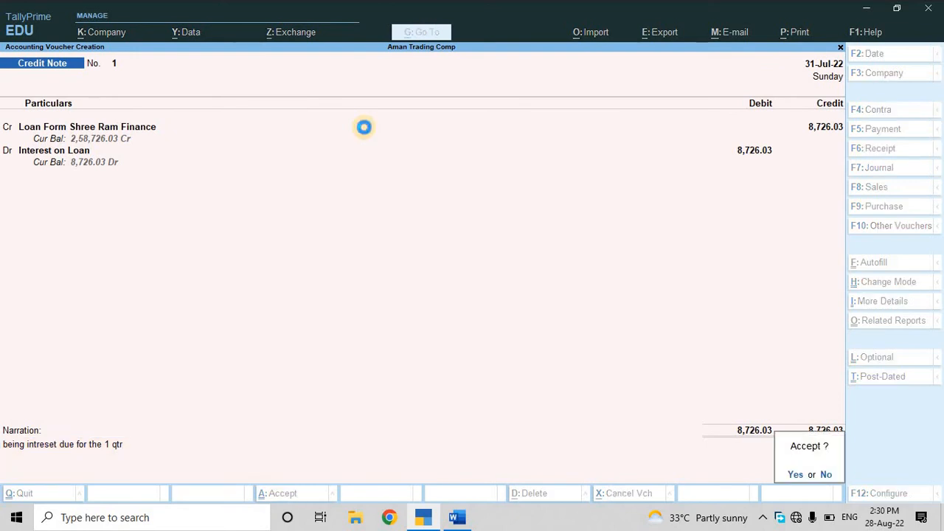
pyautogui.press('Return')
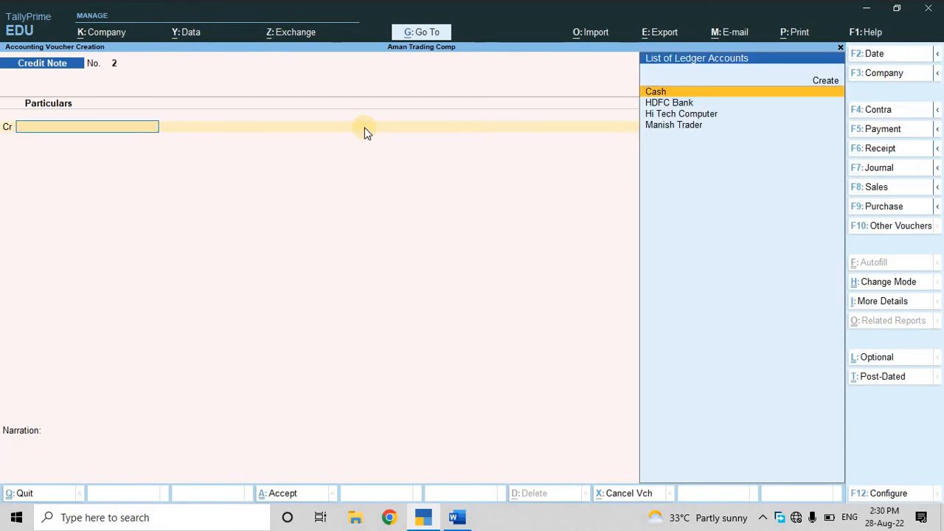
# - Recheck Q.7 in the assignment document, then open a payment voucher and enter 31-5 as its date
pyautogui.hotkey('alt', 'Tab')
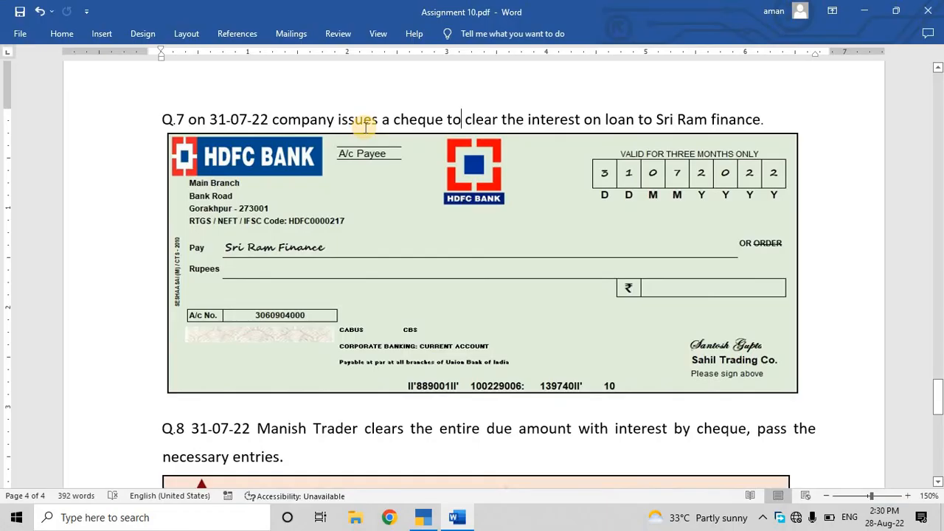
pyautogui.hotkey('alt', 'Tab')
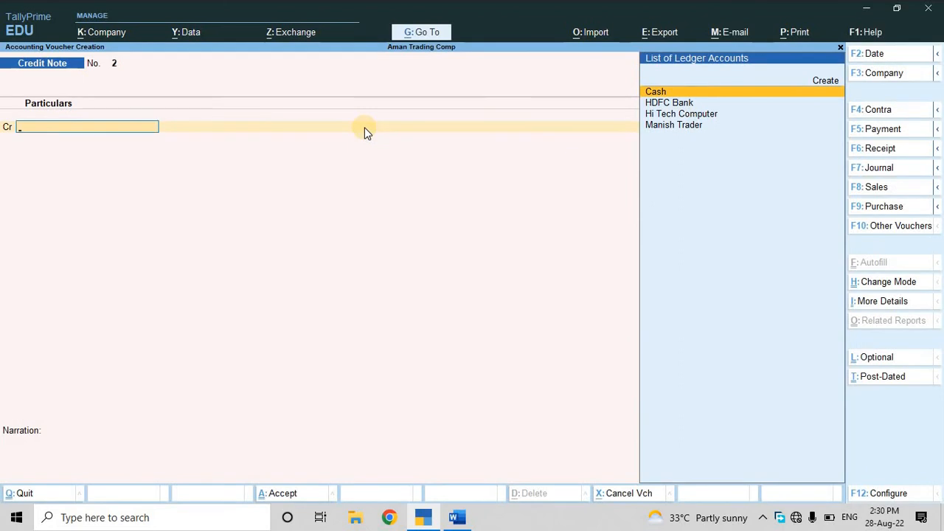
pyautogui.press('F5')
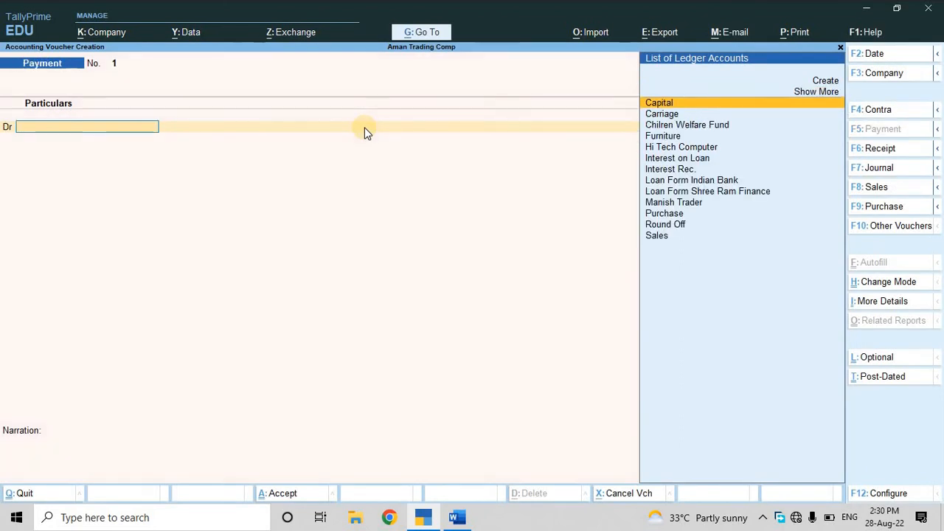
pyautogui.press('F2')
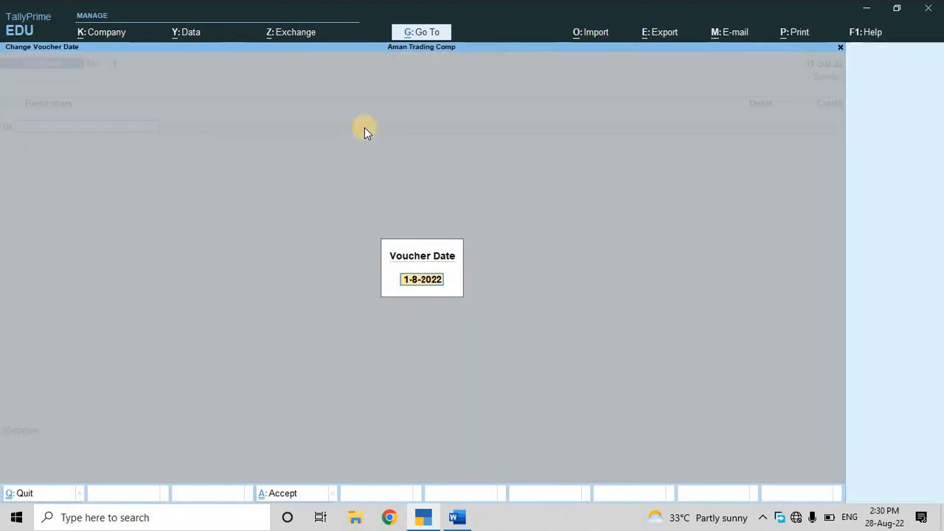
pyautogui.write('31-5')
pyautogui.press('Return')
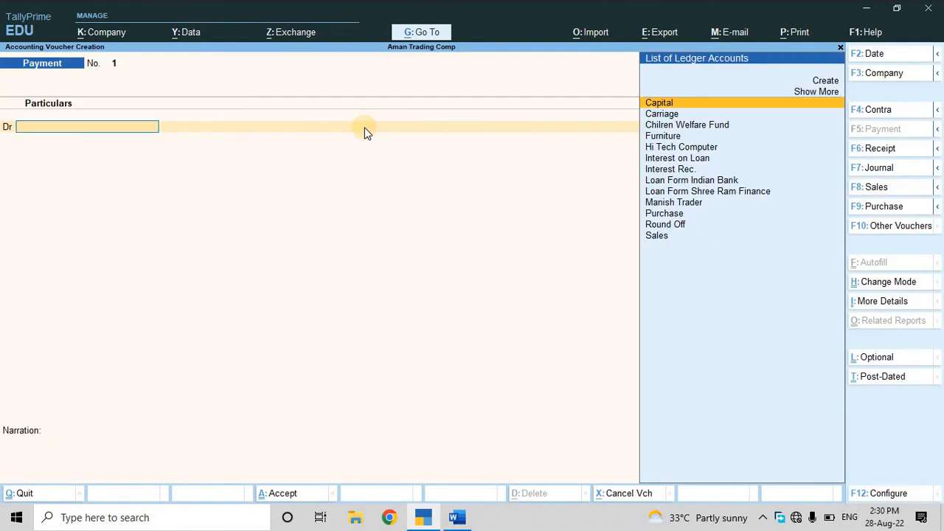
pyautogui.press('Down')
pyautogui.press('Down')
pyautogui.press('Down')
pyautogui.press('Down')
pyautogui.press('Down')
pyautogui.press('Down')
pyautogui.press('Down')
pyautogui.press('Down')
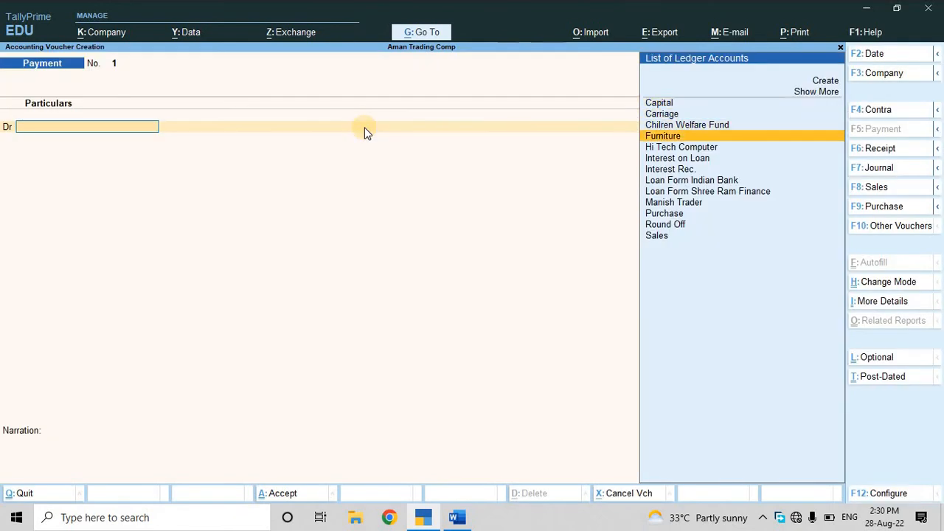
pyautogui.press('Return')
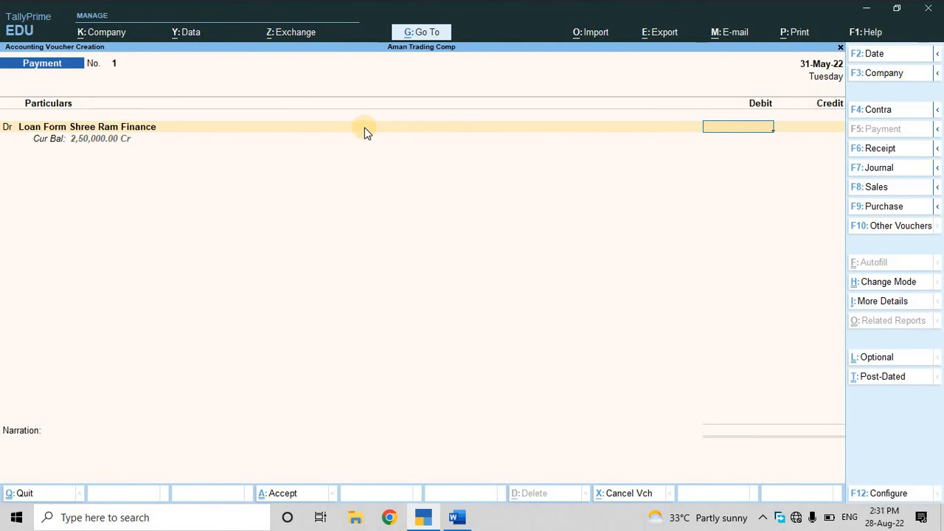
pyautogui.press('Escape')
pyautogui.press('y')
# - Widen the Day Book period to 1-Apr-22 to 31-Jul-22 and review the Loan Form Shree Ram Finance credit note
pyautogui.press('Down')
pyautogui.press('Return')
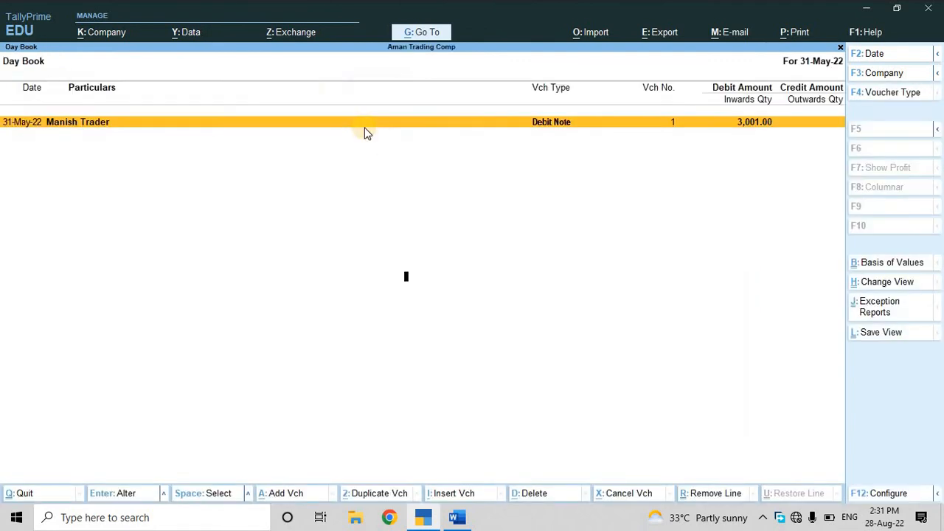
pyautogui.press('F2')
pyautogui.press('BackSpace')
pyautogui.press('Return')
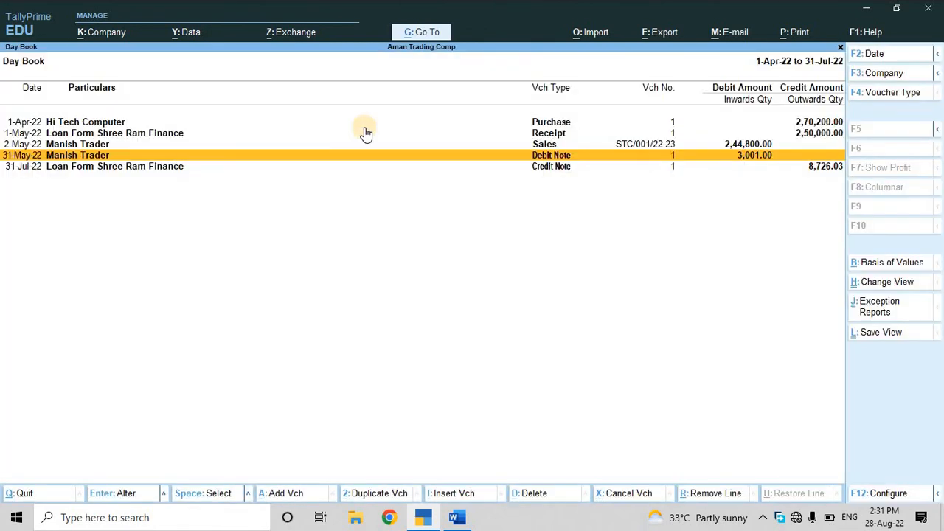
pyautogui.press('Down')
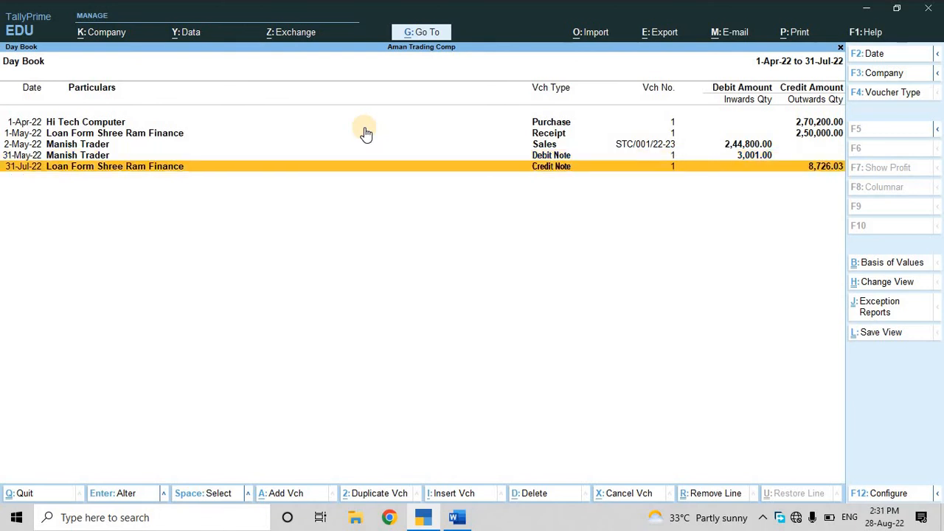
pyautogui.press('Return')
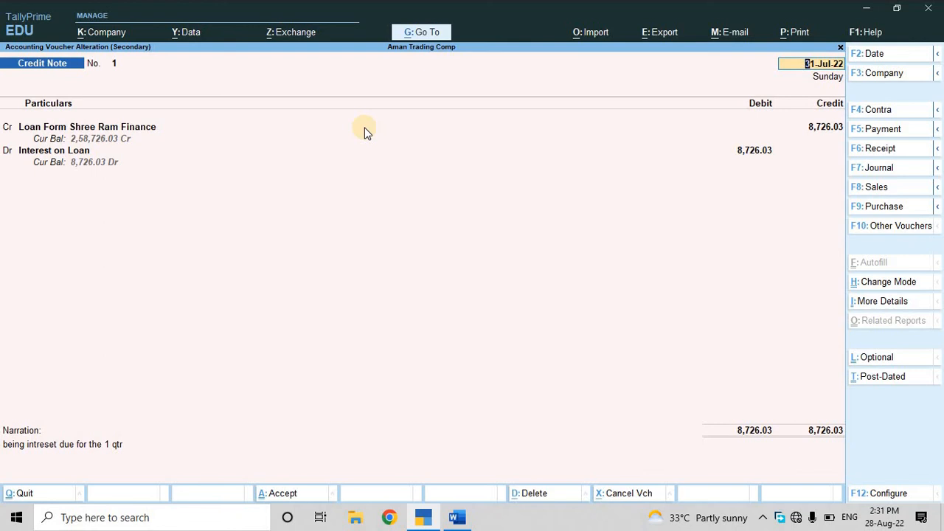
pyautogui.press('ctrl')
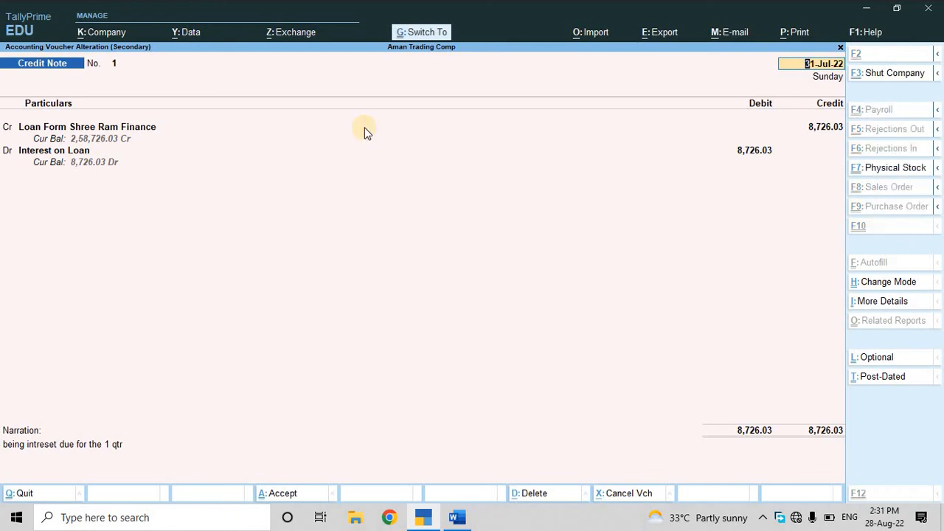
pyautogui.press('Escape')
pyautogui.press('Escape')
pyautogui.press('Escape')
pyautogui.press('n')
pyautogui.press('Down')
pyautogui.press('Down')
pyautogui.press('Down')
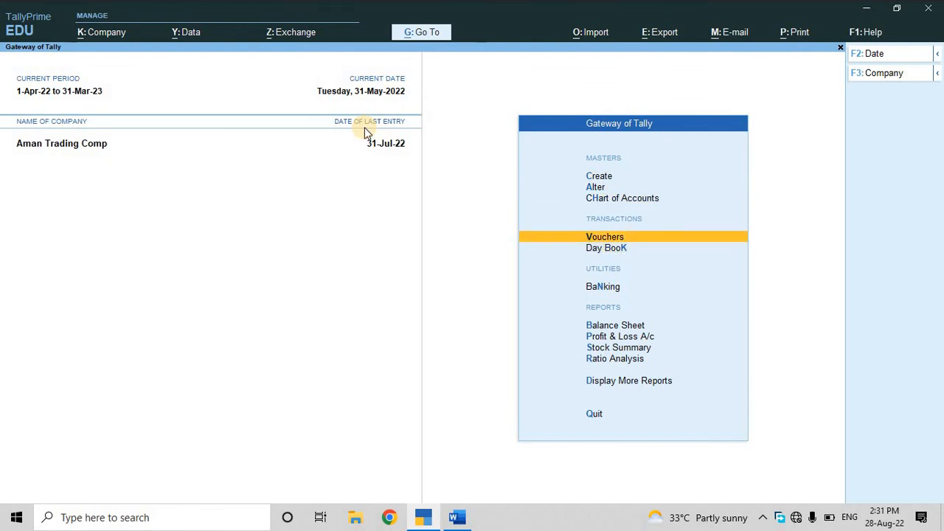
pyautogui.press('Return')
pyautogui.press('Down')
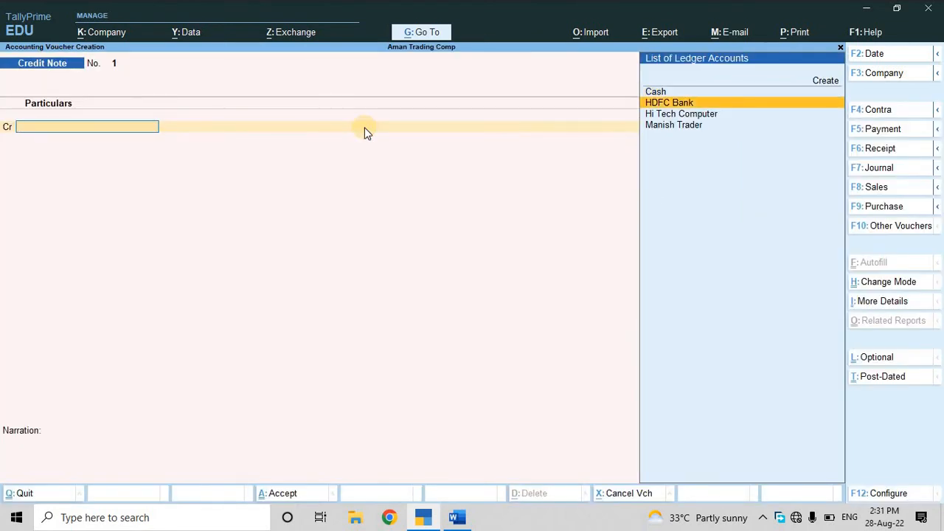
pyautogui.press('Down')
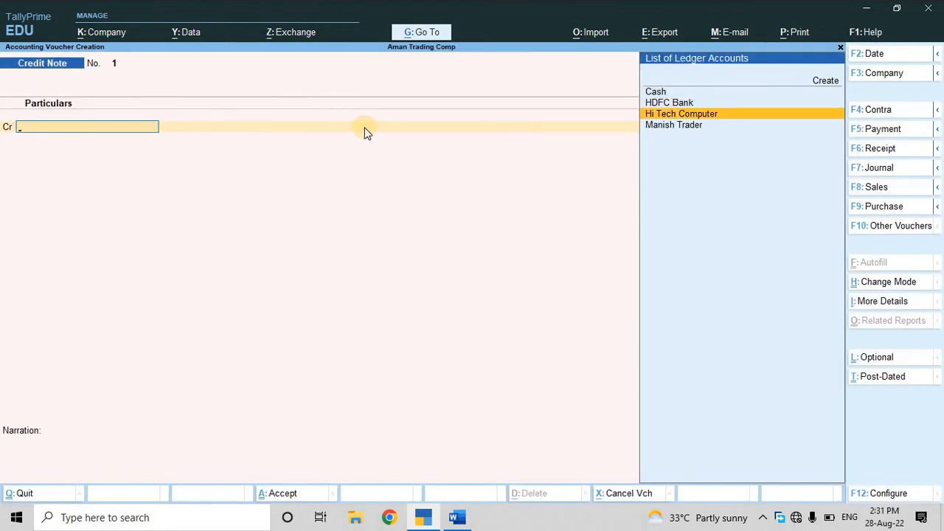
pyautogui.press('F5')
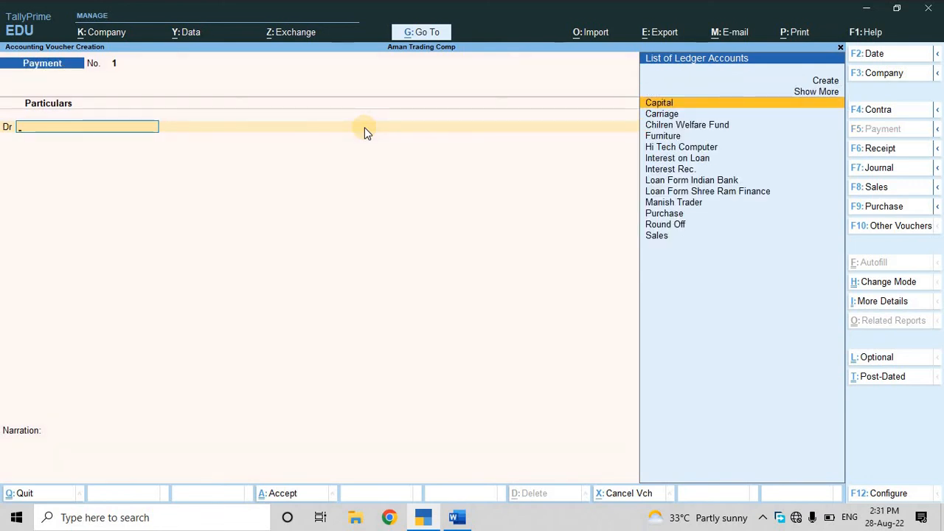
pyautogui.press('Down')
pyautogui.press('Down')
pyautogui.press('Down')
pyautogui.press('Down')
pyautogui.press('Down')
pyautogui.press('Down')
pyautogui.press('Down')
pyautogui.press('Down')
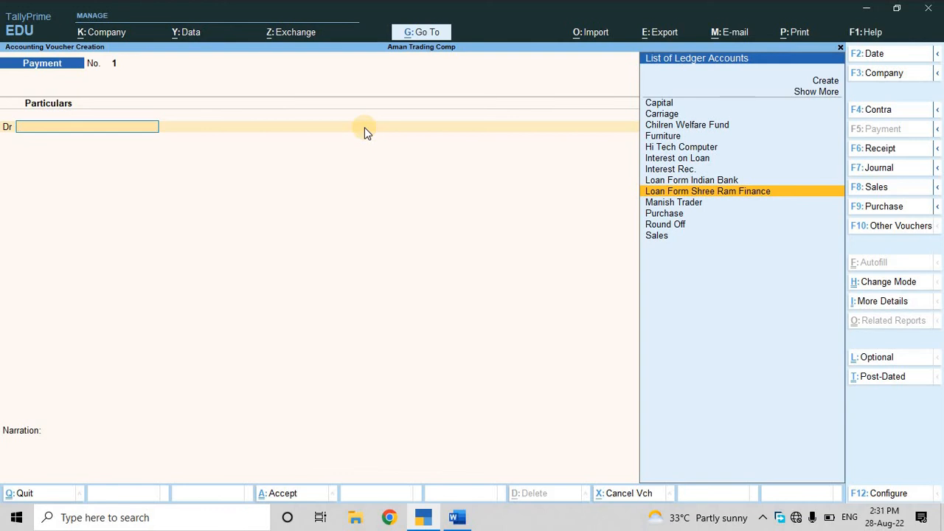
pyautogui.press('Return')
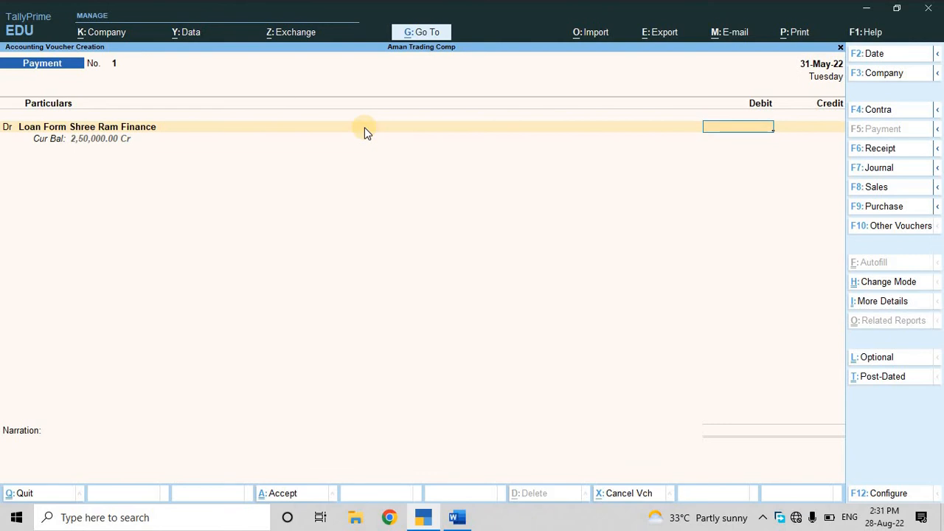
pyautogui.press('Escape')
pyautogui.press('y')
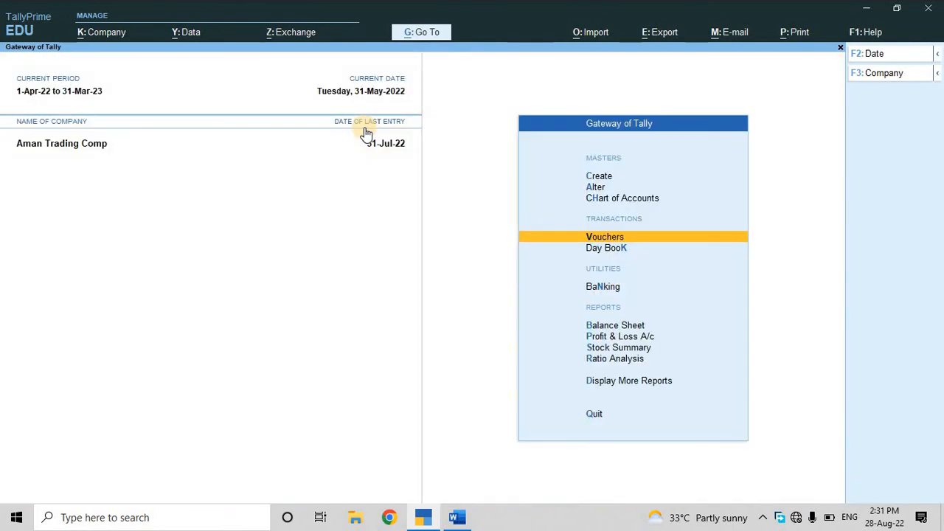
pyautogui.press('Escape')
pyautogui.press('n')
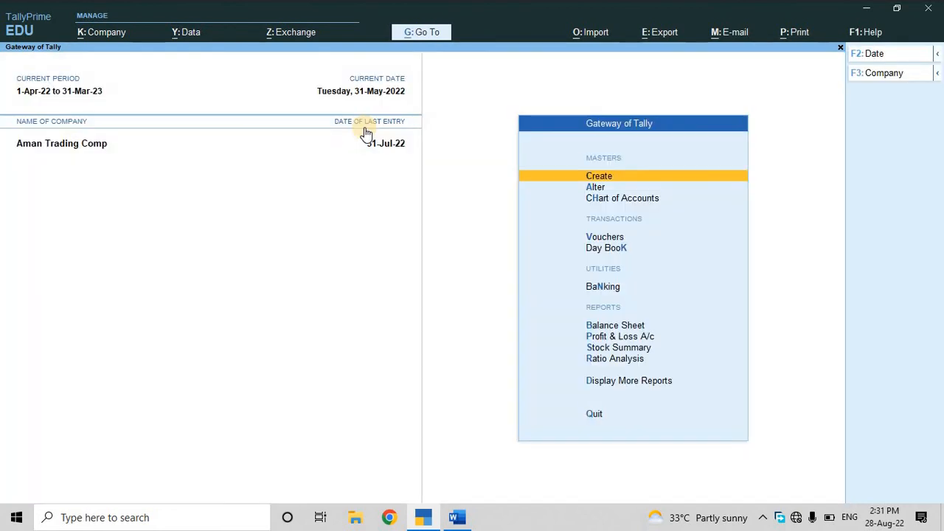
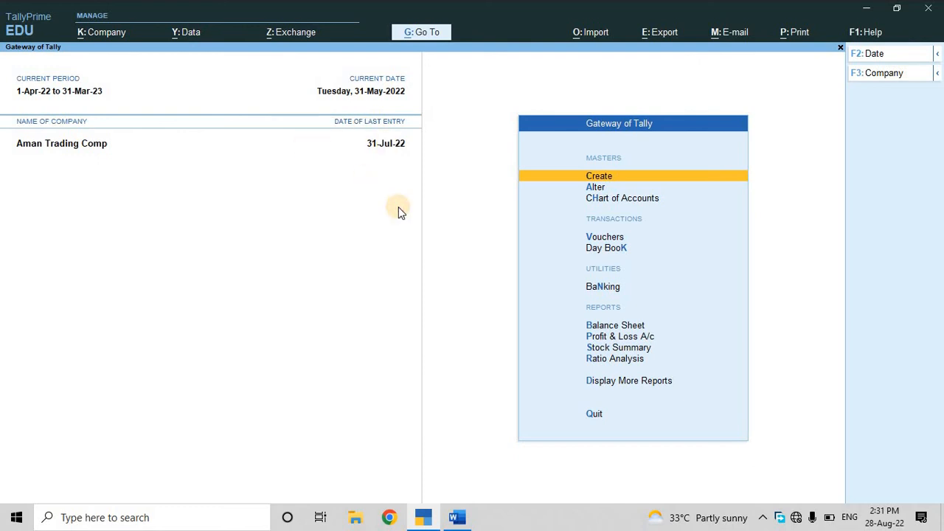
# - Check the Manish Trader debit note of 31-May-22 in the Day Book and return to the Gateway of Tally
pyautogui.press('Down')
pyautogui.press('Down')
pyautogui.press('Down')
pyautogui.press('Down')
pyautogui.press('Down')
pyautogui.press('Up')
pyautogui.press('Down')
pyautogui.press('Up')
pyautogui.press('Up')
pyautogui.press('Down')
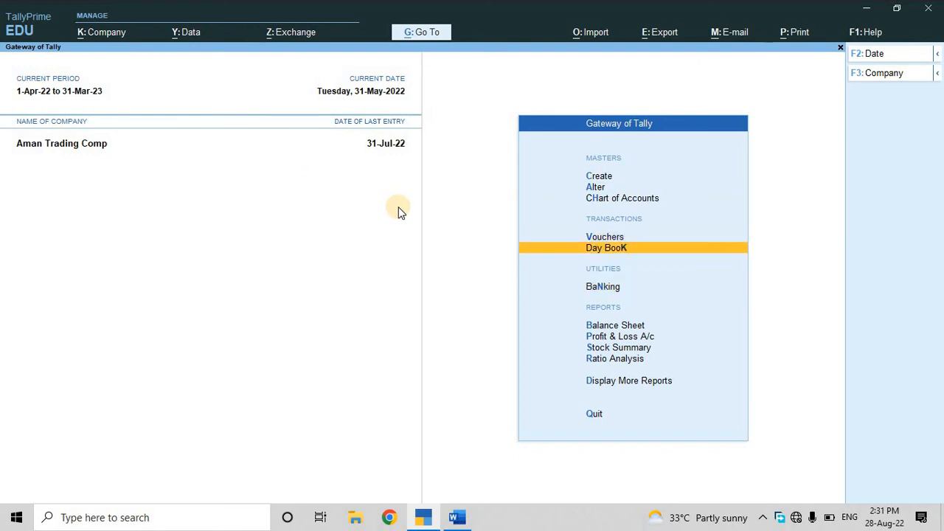
pyautogui.press('Return')
pyautogui.press('Return')
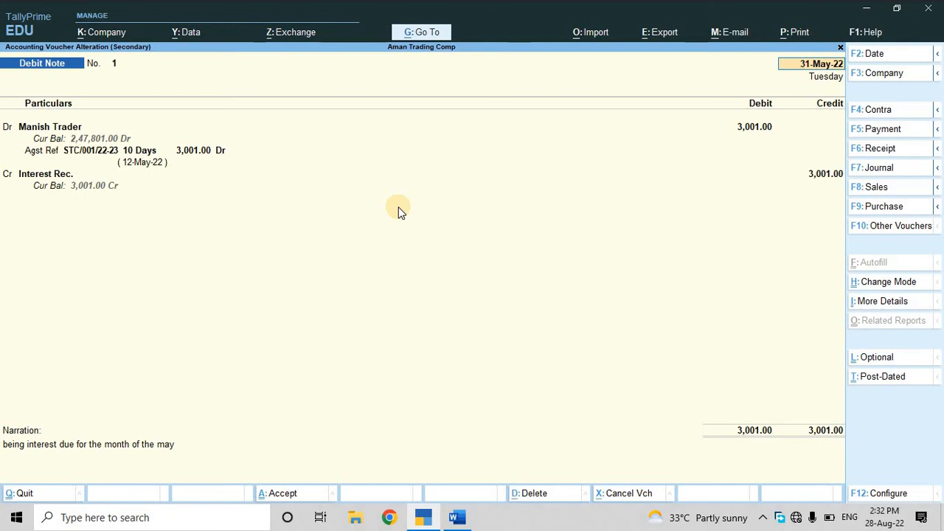
pyautogui.press('Escape')
pyautogui.press('Escape')
pyautogui.press('y')
pyautogui.press('Escape')
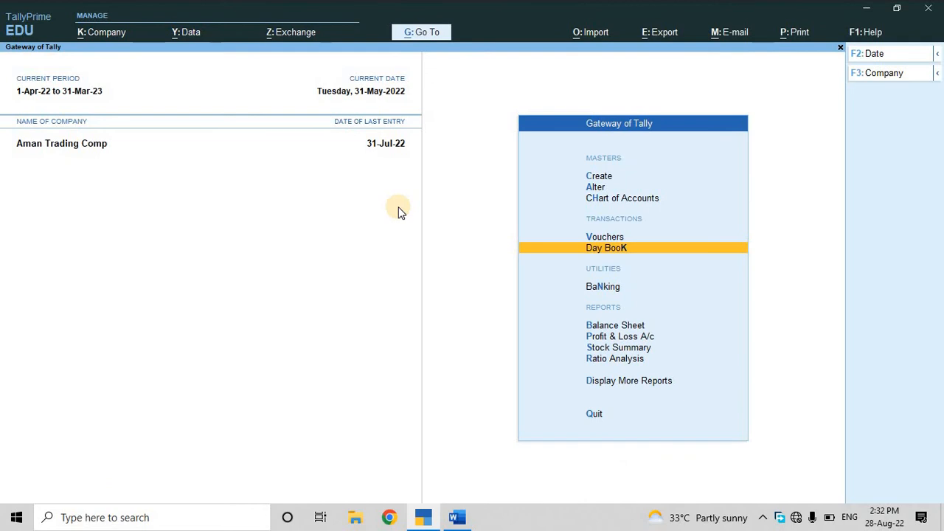
pyautogui.press('Escape')
pyautogui.press('n')
# - Show the Day Book for 1-Apr-22 to 31-Jul-22 and reopen the Loan Form Shree Ram Finance credit note for alteration
pyautogui.press('Down')
pyautogui.press('Down')
pyautogui.press('Down')
pyautogui.press('Down')
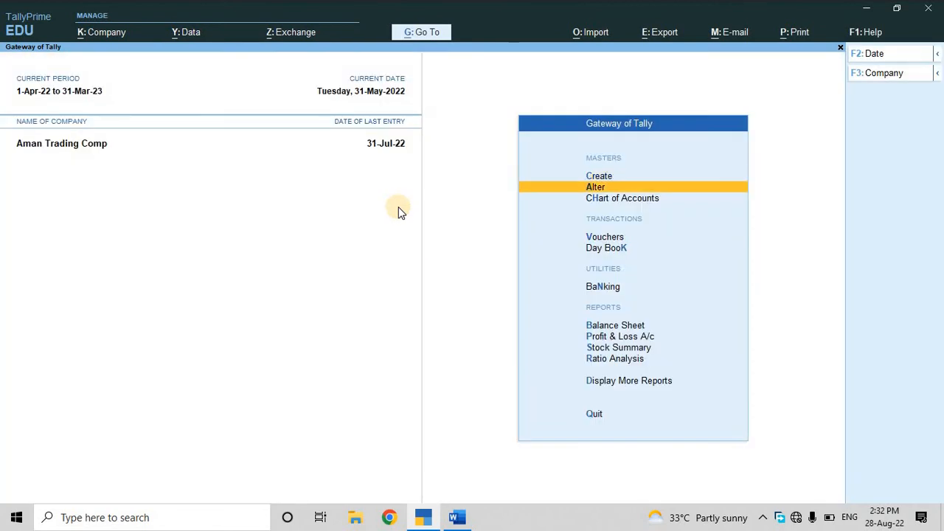
pyautogui.press('Return')
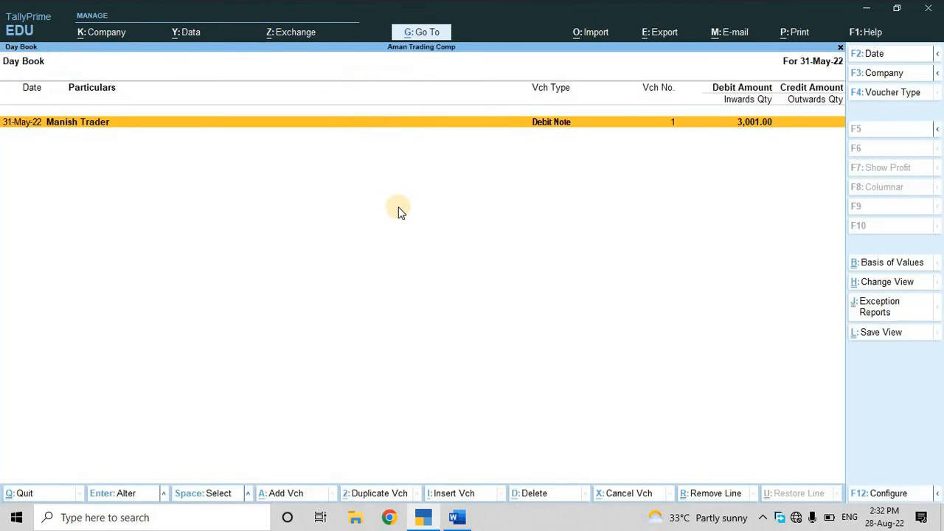
pyautogui.press('F2')
pyautogui.press('BackSpace')
pyautogui.press('Return')
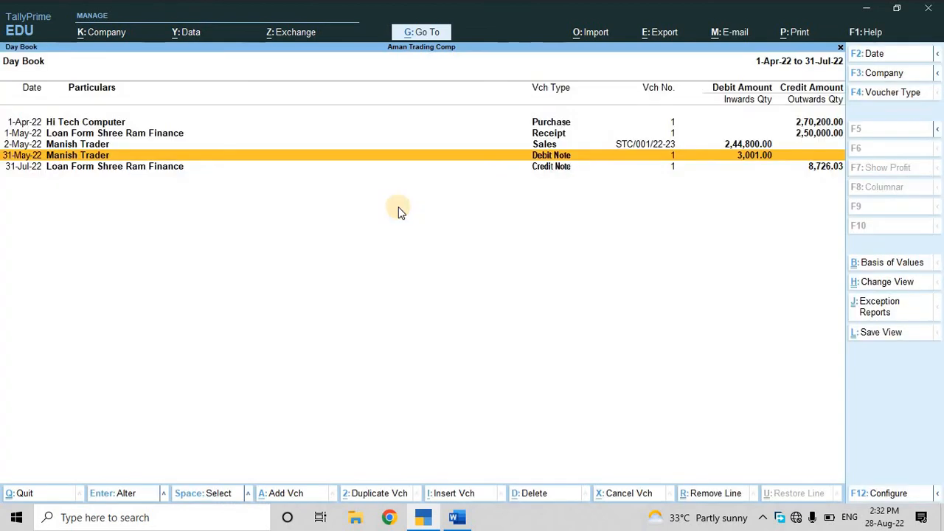
pyautogui.press('Down')
pyautogui.press('Return')
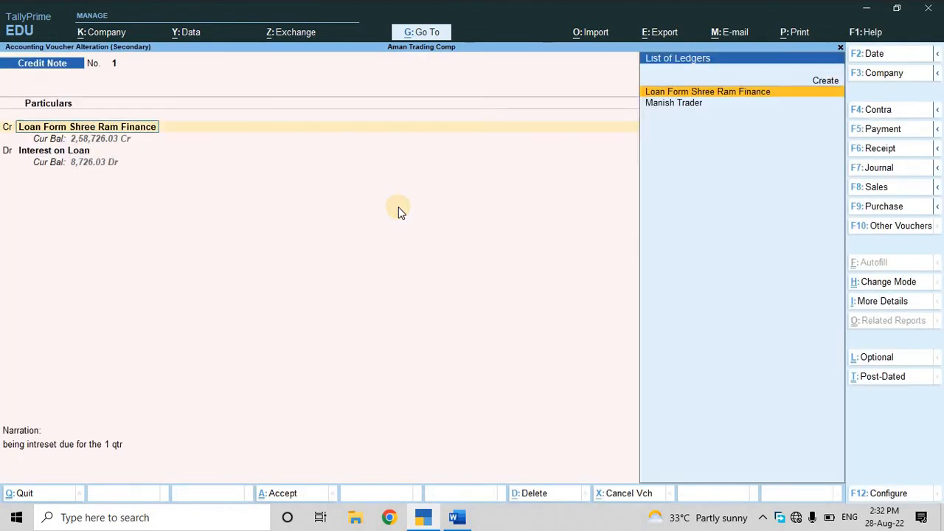
# - Go through the credit note's receipt, order and original invoice details and its party details
pyautogui.press('Return')
pyautogui.press('Return')
pyautogui.press('Return')
pyautogui.press('Return')
pyautogui.press('Return')
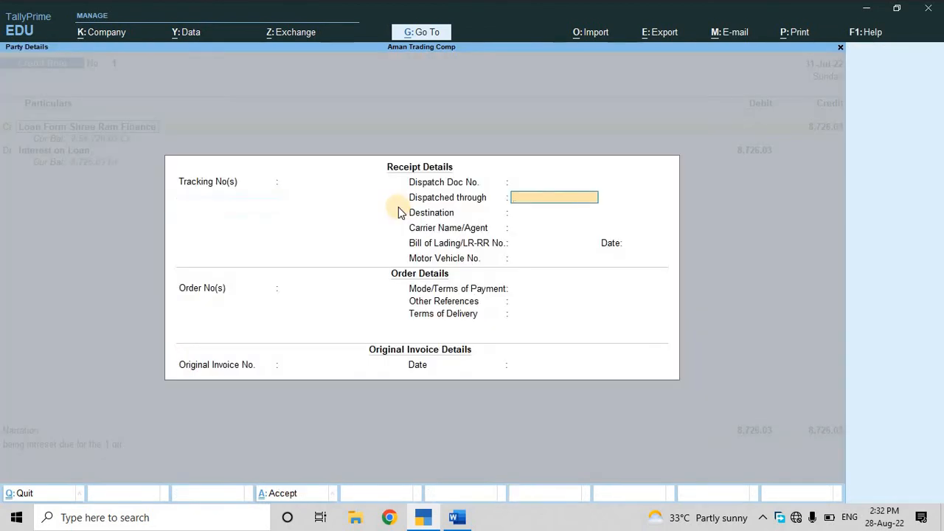
pyautogui.press('Return')
pyautogui.press('Return')
pyautogui.press('Return')
pyautogui.press('Return')
pyautogui.press('Return')
pyautogui.press('Return')
pyautogui.press('Return')
pyautogui.press('Return')
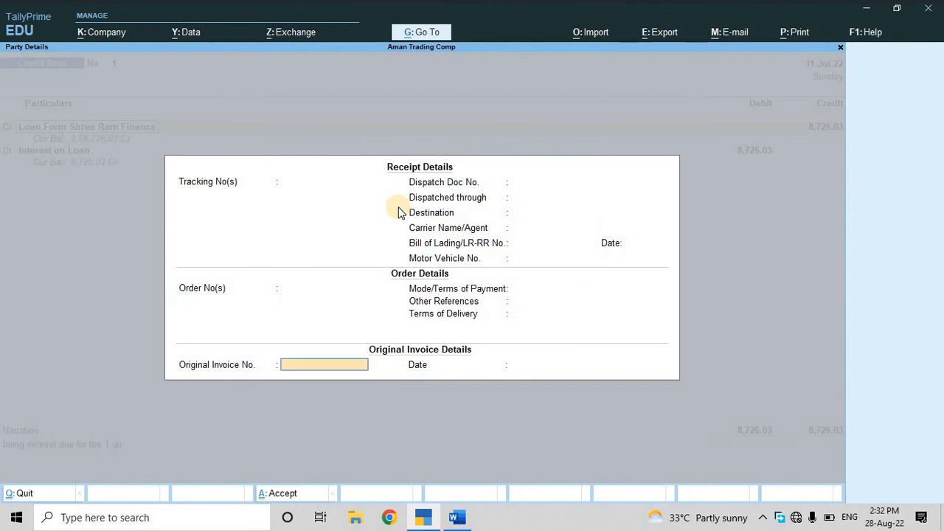
pyautogui.press('BackSpace')
pyautogui.press('Return')
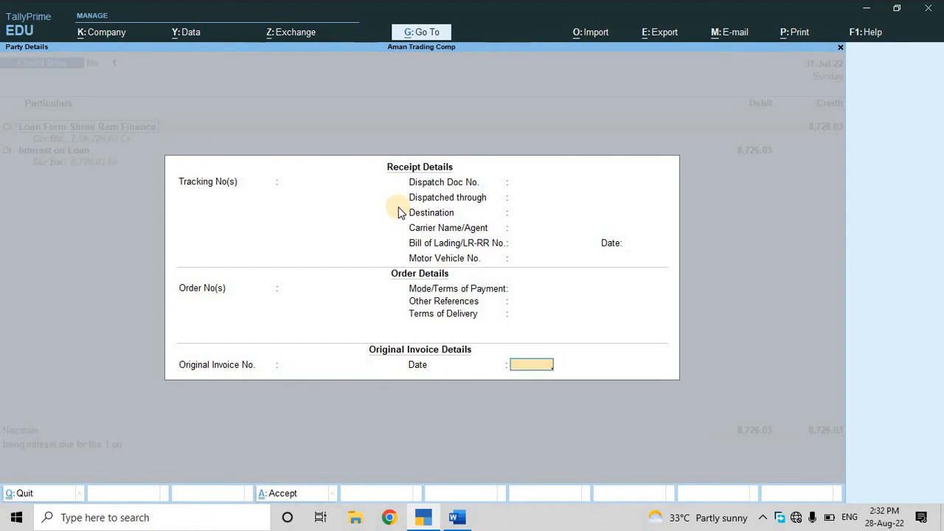
pyautogui.press('Return')
pyautogui.press('Return')
pyautogui.press('Return')
pyautogui.press('Return')
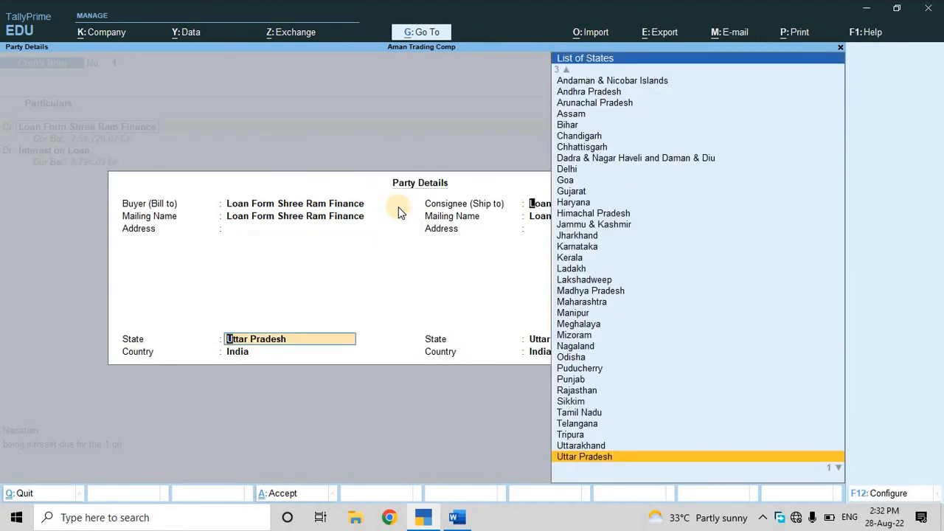
pyautogui.press('Return')
pyautogui.press('Return')
pyautogui.press('Return')
pyautogui.press('Return')
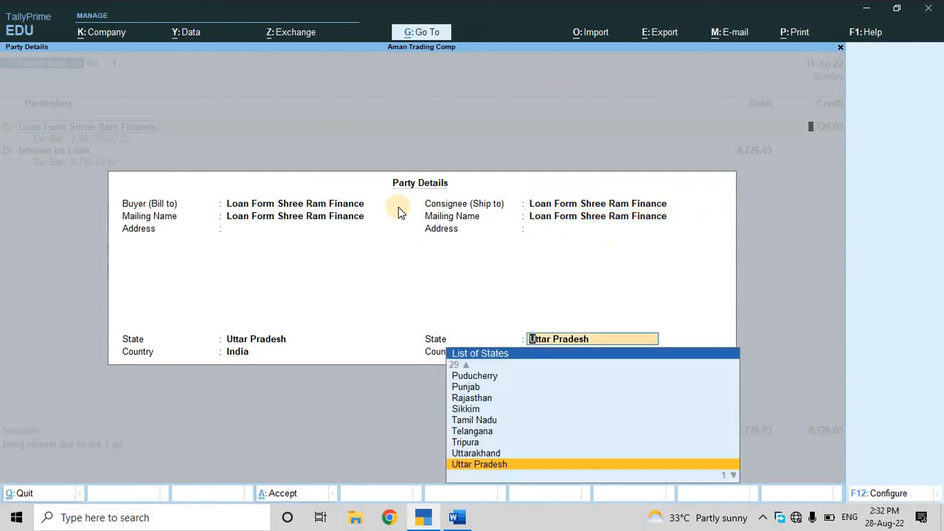
pyautogui.press('Return')
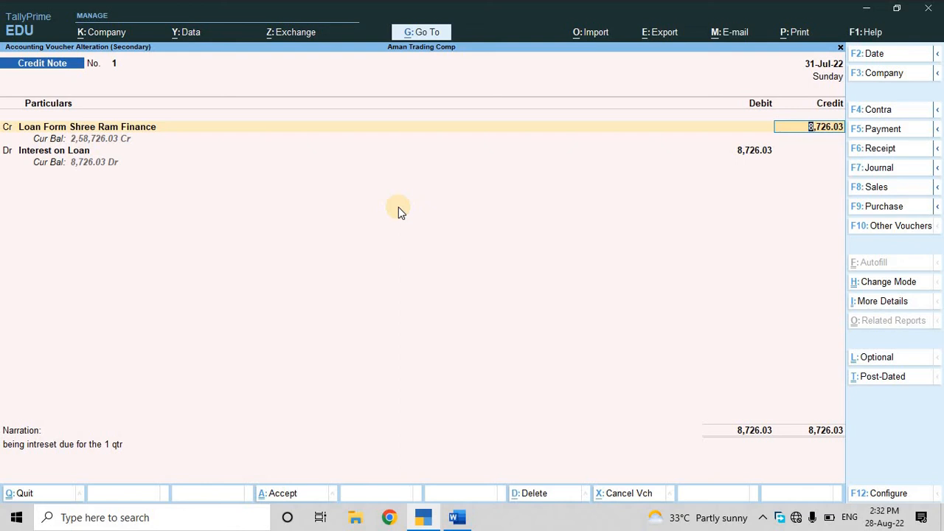
# - Go through the credit note's amounts and narration, save the voucher again and return to the Gateway of Tally
pyautogui.press('Return')
pyautogui.press('Return')
pyautogui.press('Return')
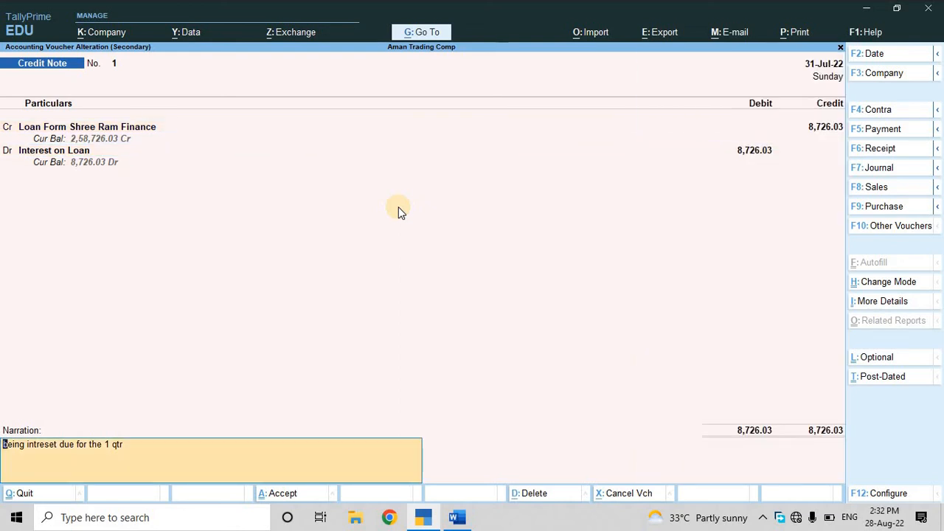
pyautogui.press('Return')
pyautogui.press('Return')
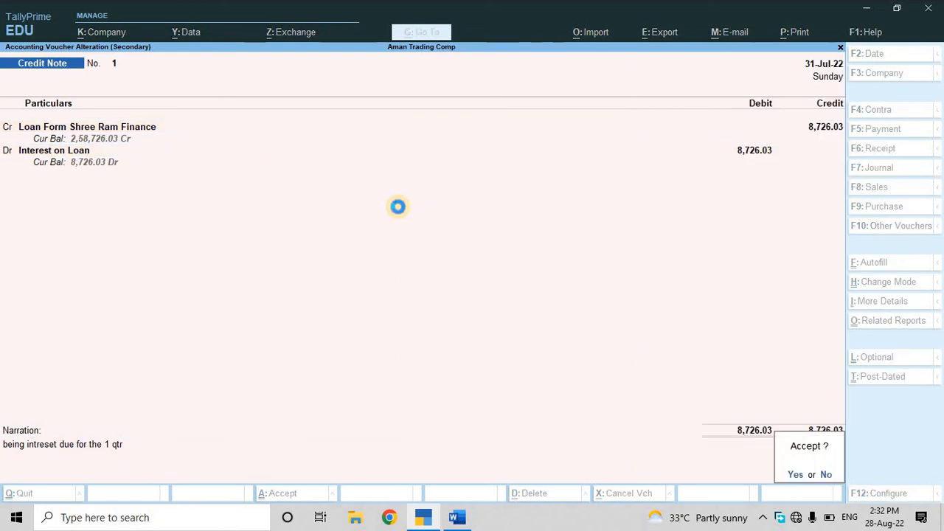
pyautogui.press('Escape')
pyautogui.press('Escape')
pyautogui.press('n')
# - Display the company's Balance Sheet in detailed form, with the ledgers and subgroups under each group
pyautogui.press('Down')
pyautogui.press('Down')
pyautogui.press('Down')
pyautogui.press('Down')
pyautogui.press('Down')
pyautogui.press('Down')
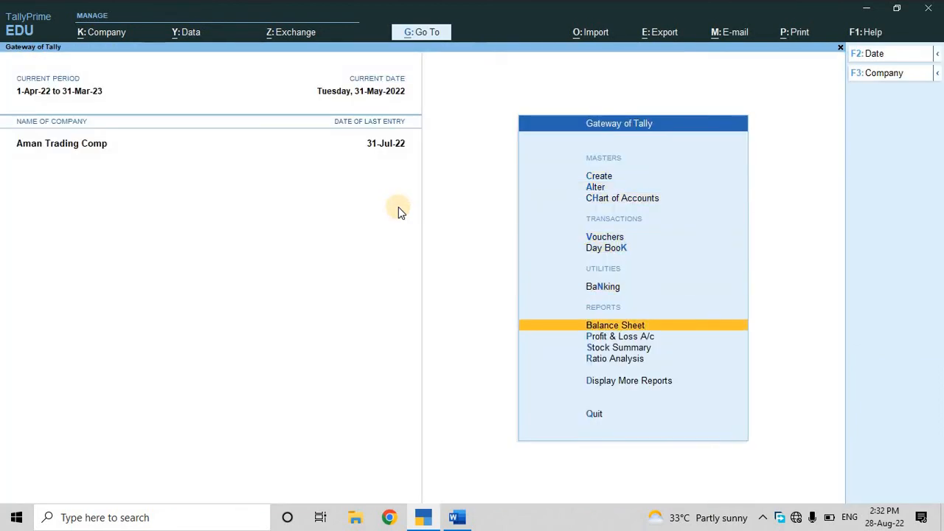
pyautogui.press('Return')
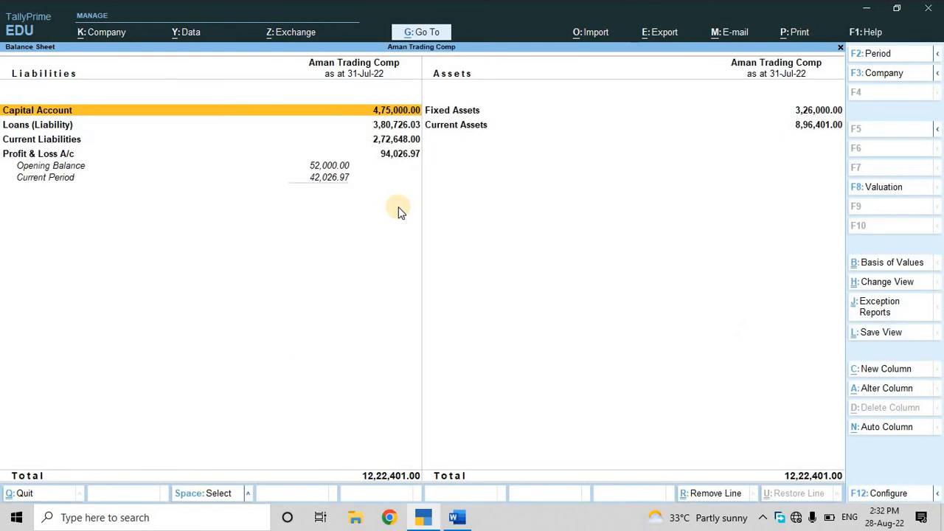
pyautogui.hotkey('alt', 'F5')
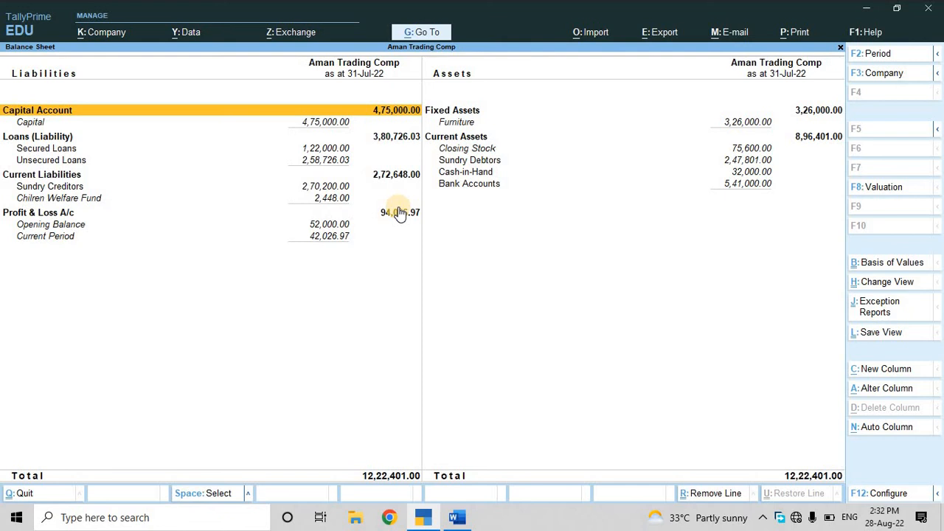
# - Check the loan balance in the Unsecured Loans group summary and return to the Gateway of Tally
pyautogui.press('Down')
pyautogui.press('Down')
pyautogui.press('Down')
pyautogui.press('Down')
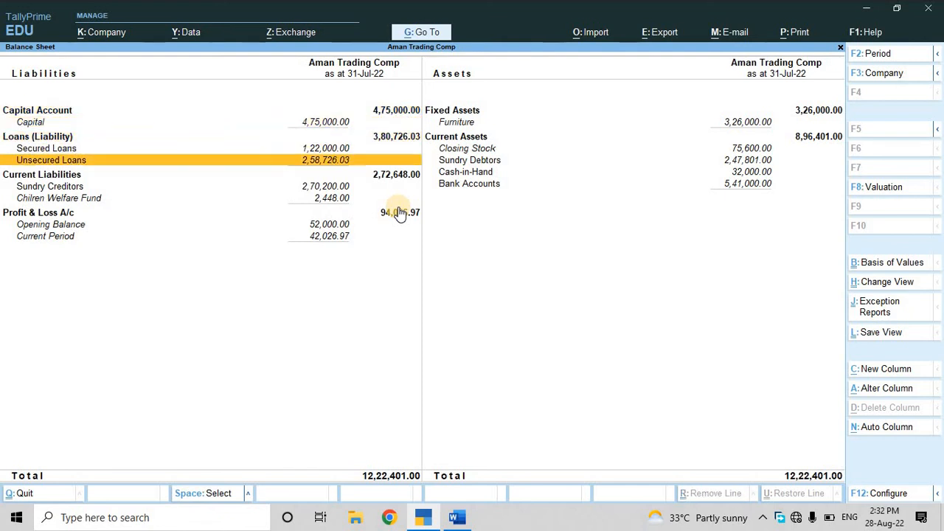
pyautogui.press('Return')
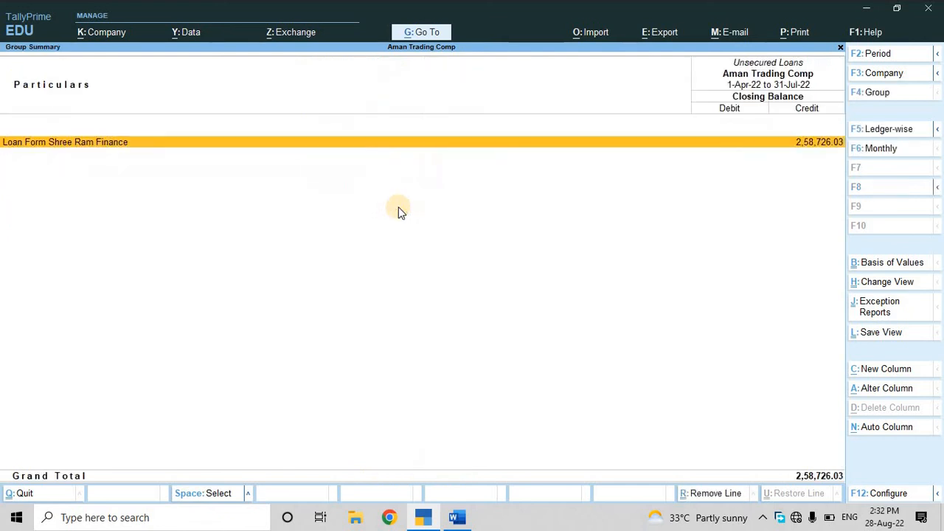
pyautogui.press('Escape')
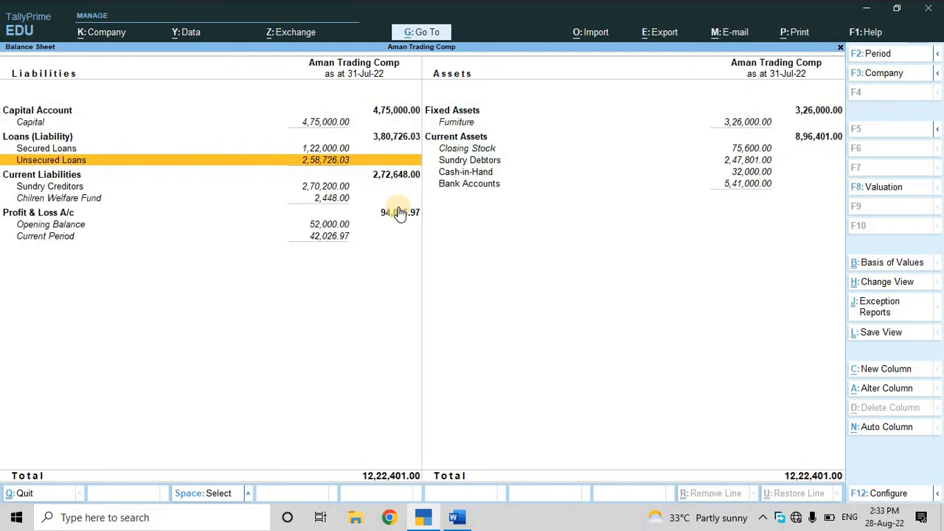
pyautogui.press('Escape')
# - Start a new Payment voucher dated 31-7-2022 with the same effective date
pyautogui.press('Up')
pyautogui.press('Up')
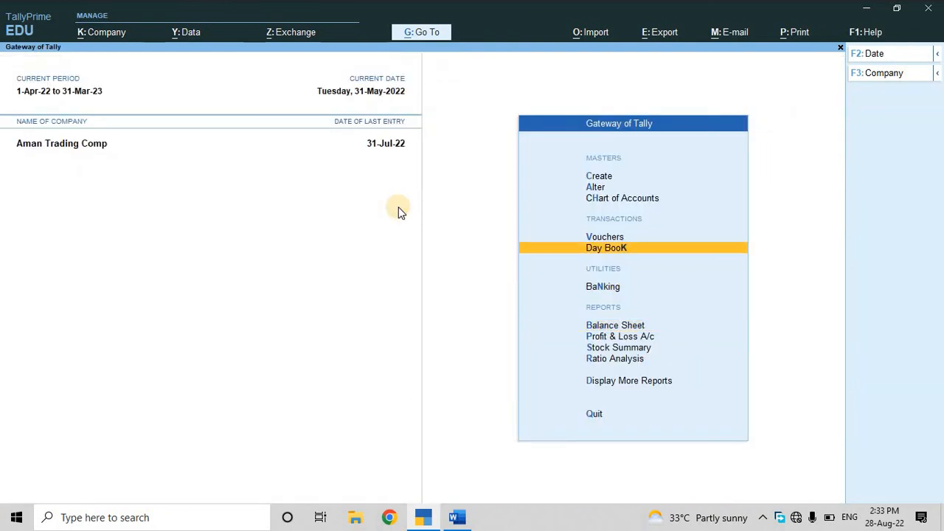
pyautogui.press('Up')
pyautogui.press('Return')
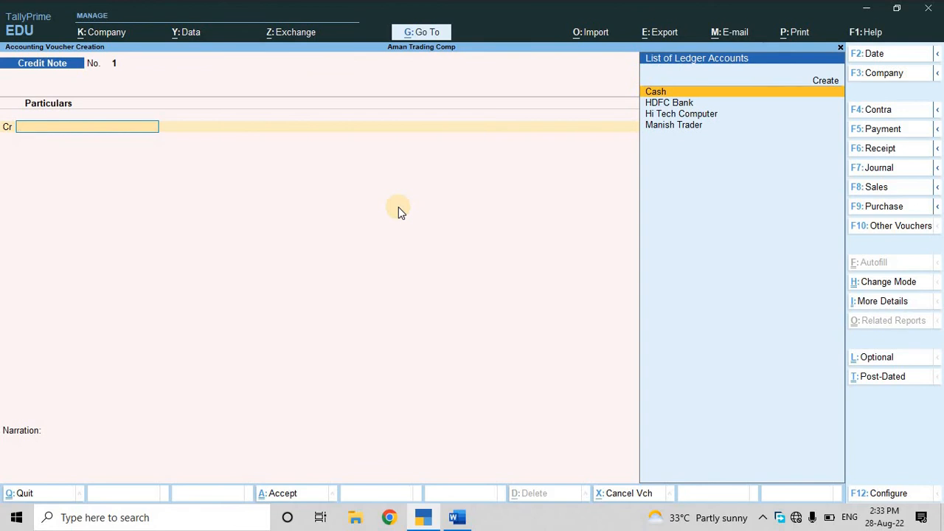
pyautogui.press('F5')
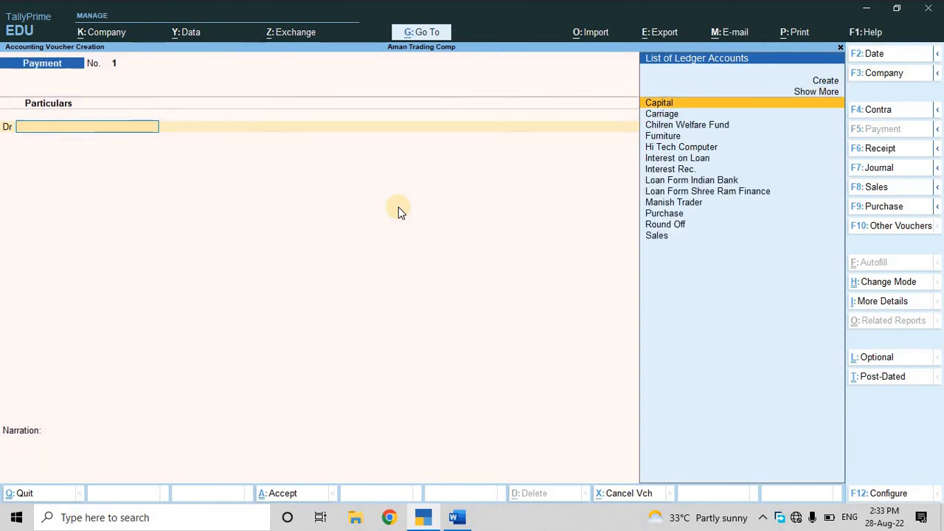
pyautogui.press('F2')
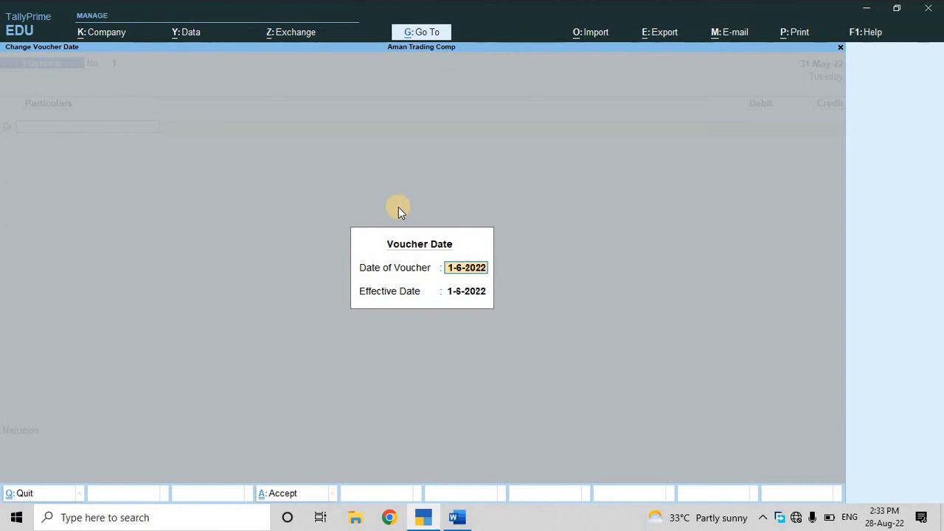
pyautogui.write('31-')
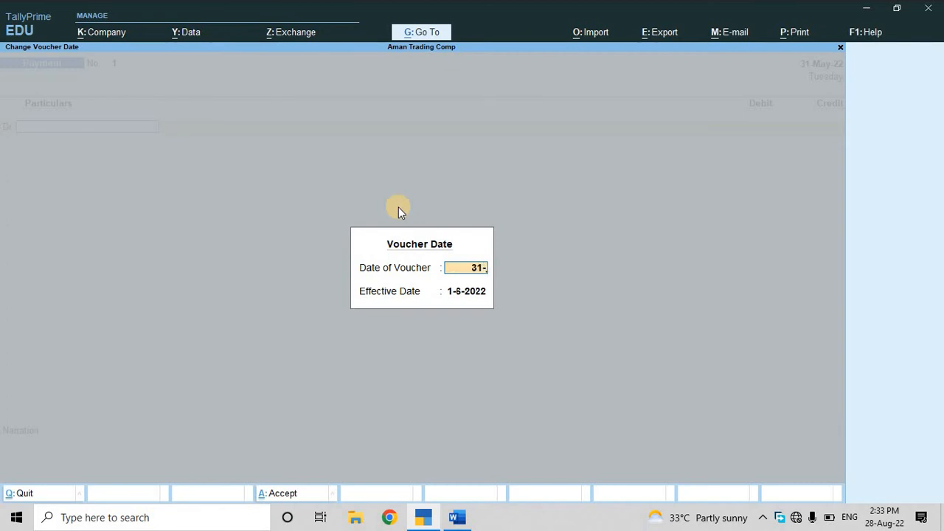
pyautogui.write('7')
pyautogui.press('Return')
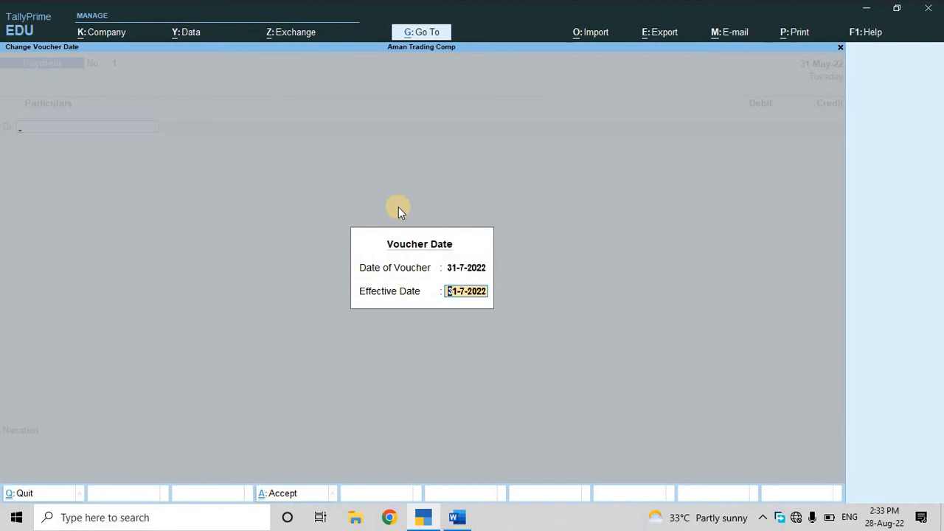
pyautogui.press('Return')
# - Debit Loan Form Shree Ram Finance with 8,726.03 in the payment voucher
pyautogui.press('Down')
pyautogui.press('Down')
pyautogui.press('Down')
pyautogui.press('Down')
pyautogui.press('Down')
pyautogui.press('Down')
pyautogui.press('Down')
pyautogui.press('Down')
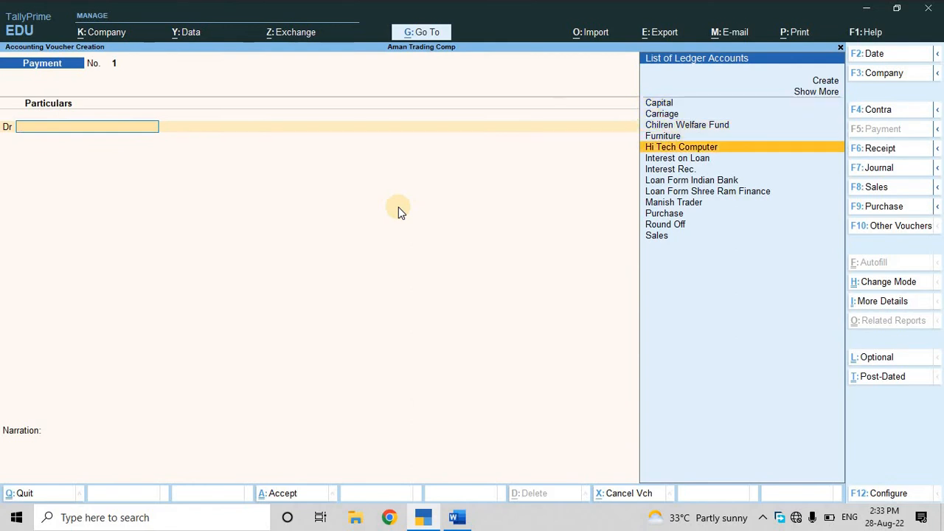
pyautogui.press('Return')
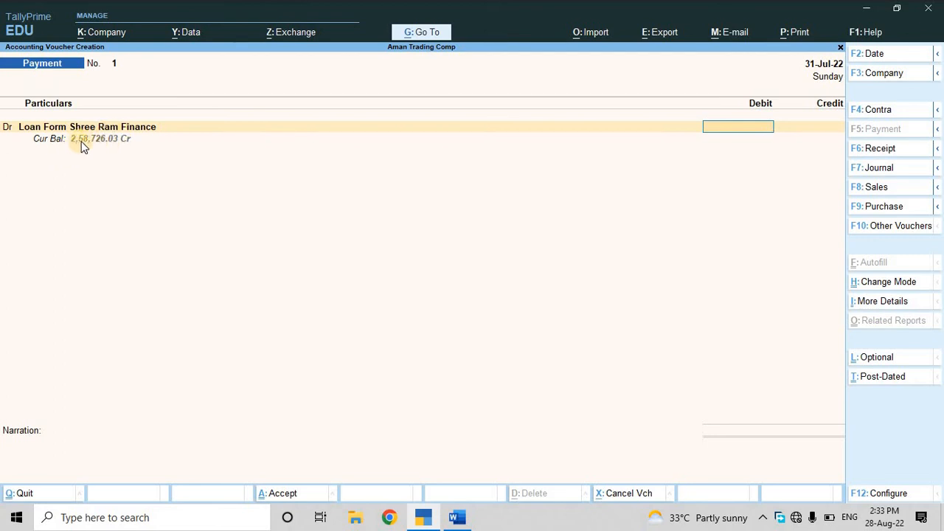
pyautogui.write('8,726.03')
pyautogui.press('Return')
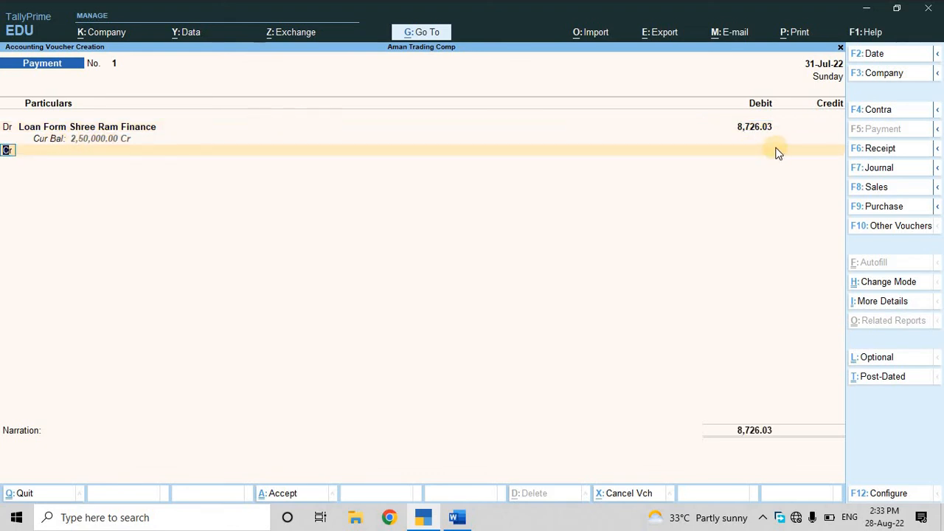
# - Credit HDFC Bank in the payment voucher with the amount rounded to 8,726.00
pyautogui.press('Return')
pyautogui.press('Down')
pyautogui.press('Down')
pyautogui.press('Down')
pyautogui.press('Down')
pyautogui.press('Down')
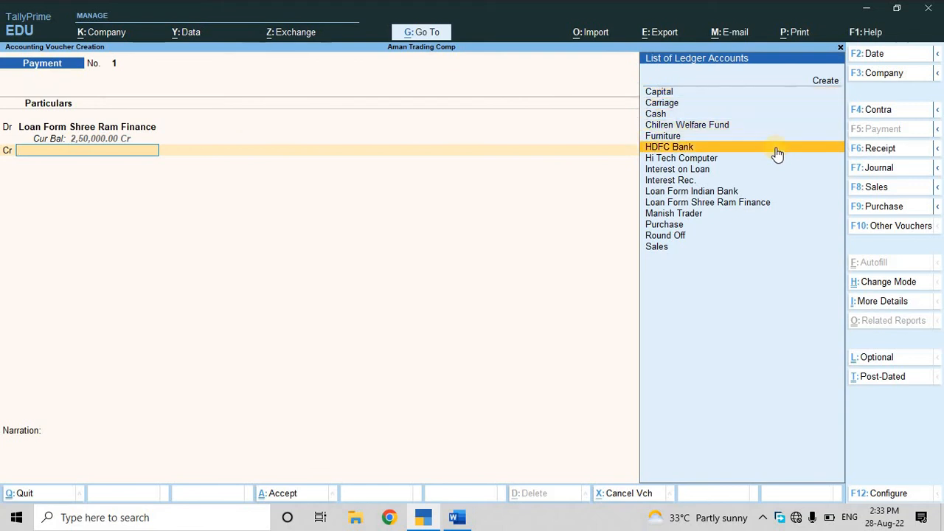
pyautogui.press('Return')
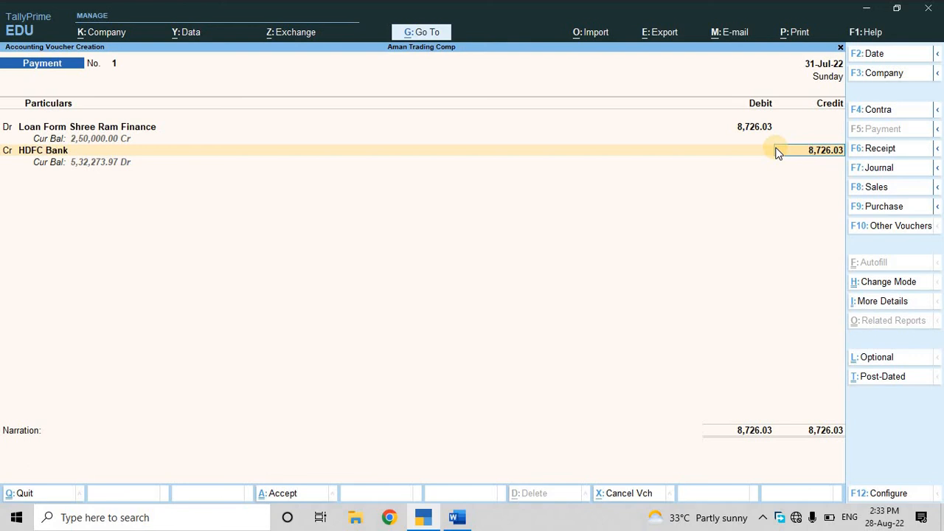
pyautogui.press('Return')
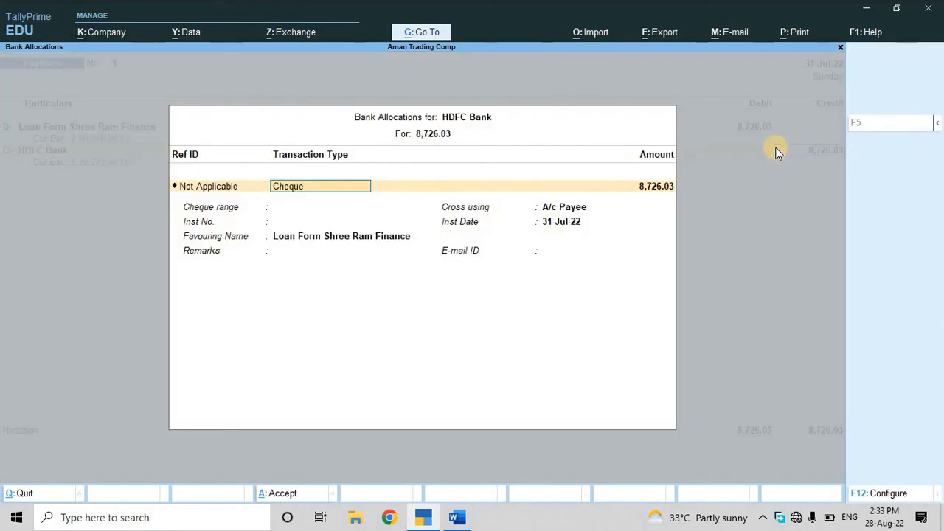
pyautogui.press('Escape')
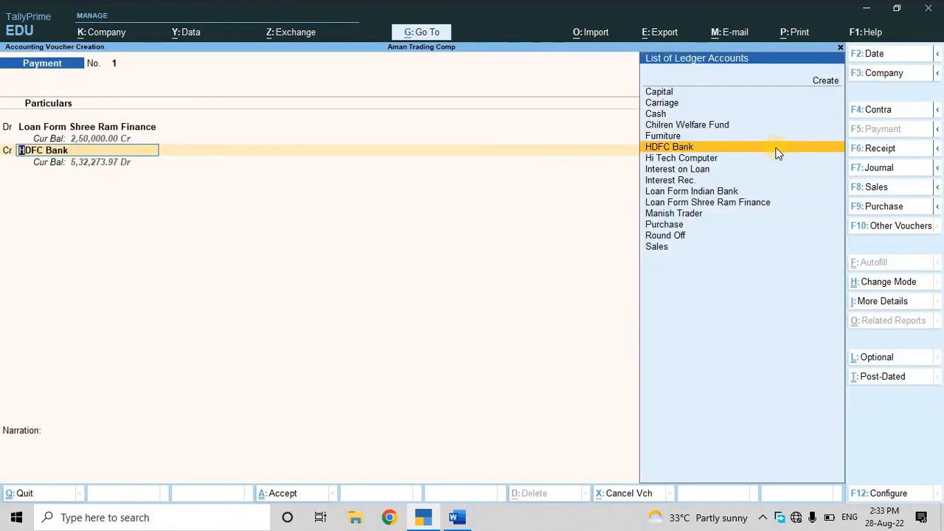
pyautogui.press('Return')
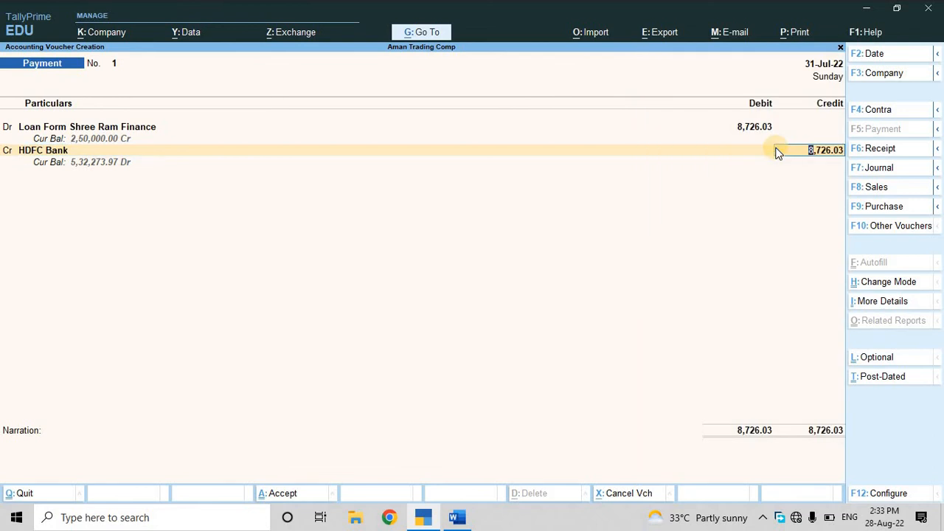
pyautogui.press('BackSpace')
pyautogui.press('BackSpace')
pyautogui.press('BackSpace')
pyautogui.press('Return')
# - Enter instrument number 889001 from the Q.7 cheque in the HDFC Bank allocation, keeping Cheque as transaction type and 31-Jul-22 as instrument date
pyautogui.press('Return')
pyautogui.press('Return')
pyautogui.press('Return')
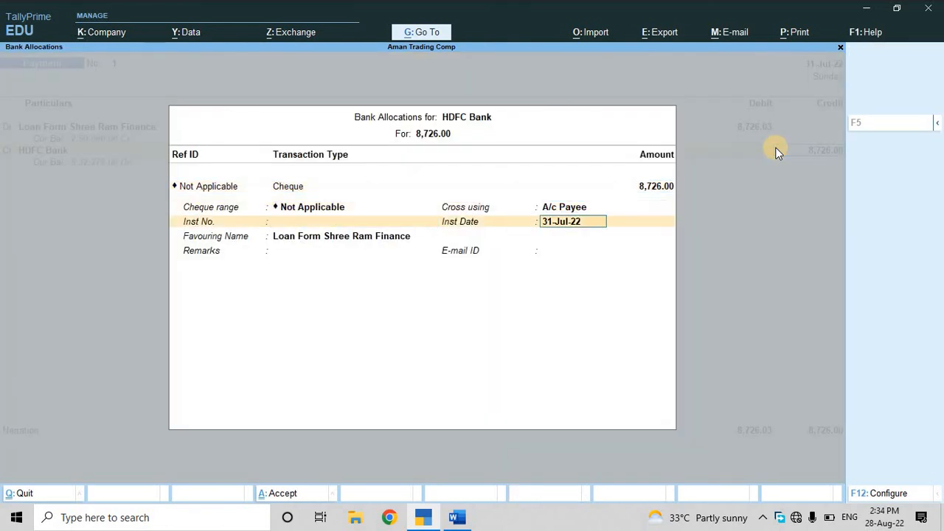
pyautogui.press('BackSpace')
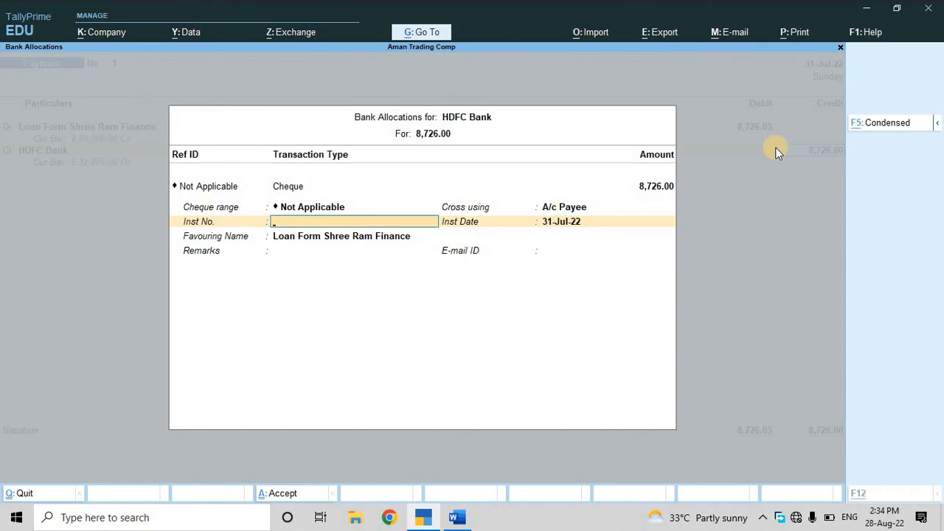
pyautogui.hotkey('alt', 'Tab')
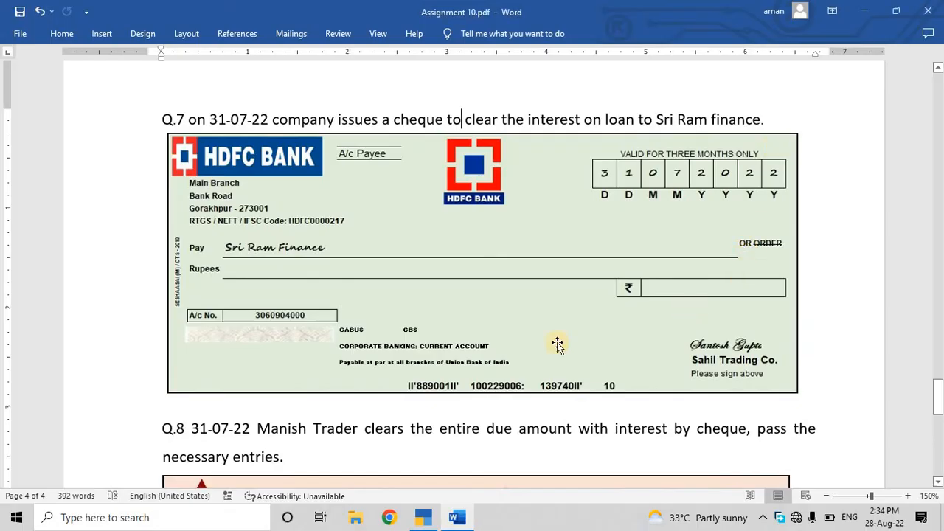
pyautogui.hotkey('alt', 'Tab')
pyautogui.write('8')
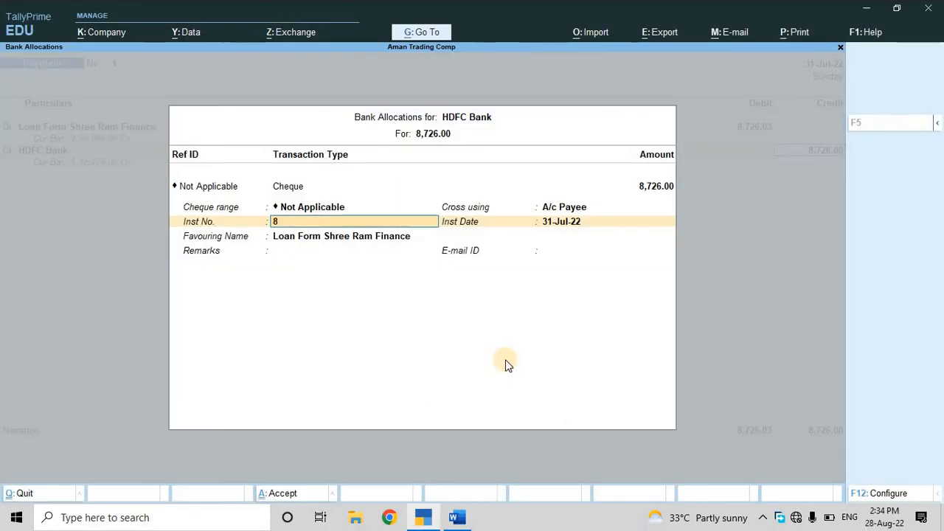
pyautogui.write('89001')
pyautogui.press('Return')
pyautogui.press('Return')
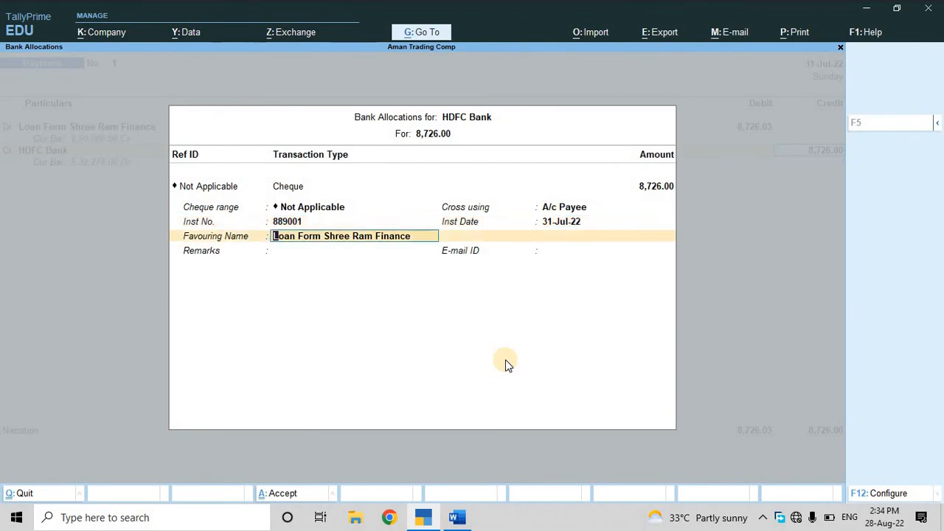
# - Shorten the cheque's favouring name to Shree Ram Finance and complete the bank allocation with remarks and e-mail blank
pyautogui.press('Delete')
pyautogui.press('Delete')
pyautogui.press('Delete')
pyautogui.press('Delete')
pyautogui.press('Delete')
pyautogui.press('Delete')
pyautogui.press('Delete')
pyautogui.press('Delete')
pyautogui.press('Delete')
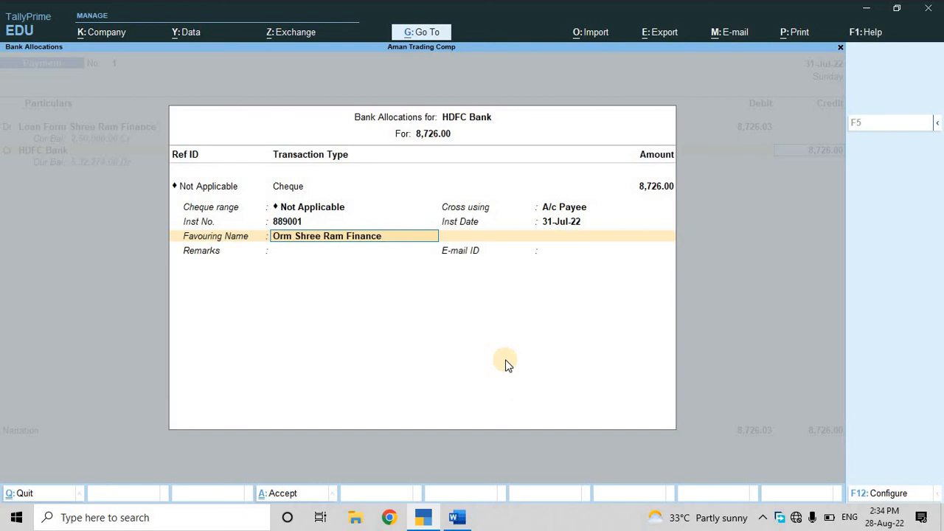
pyautogui.press('Return')
pyautogui.press('Return')
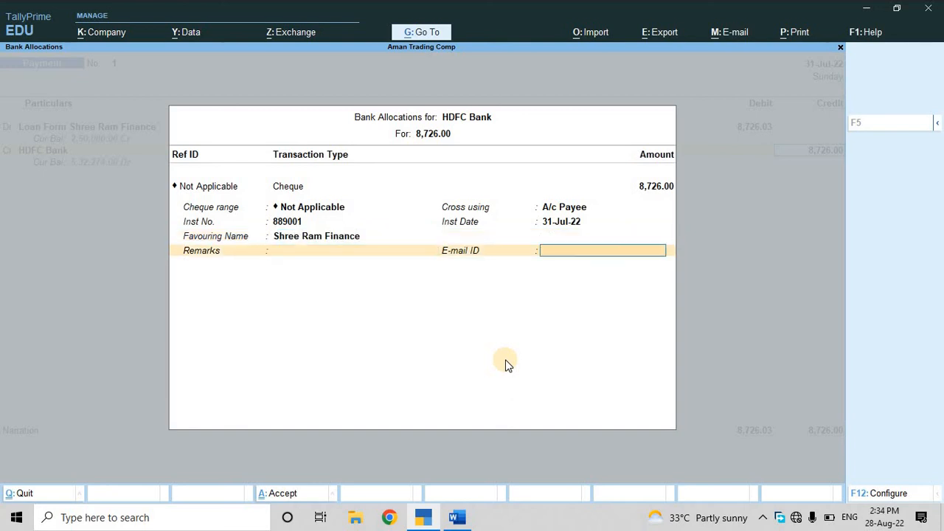
pyautogui.press('Return')
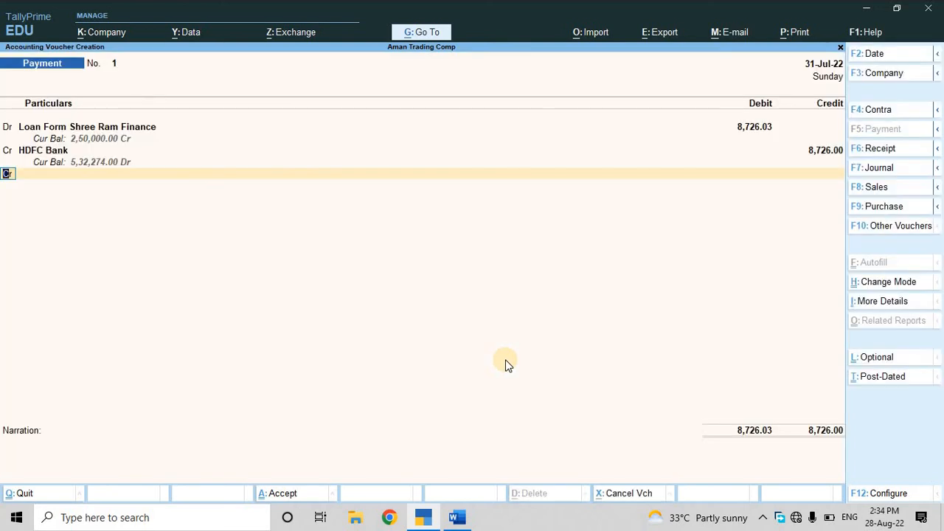
# - Credit the remaining 0.03 to the Round Off ledger in the payment voucher
pyautogui.press('Return')
pyautogui.write('R')
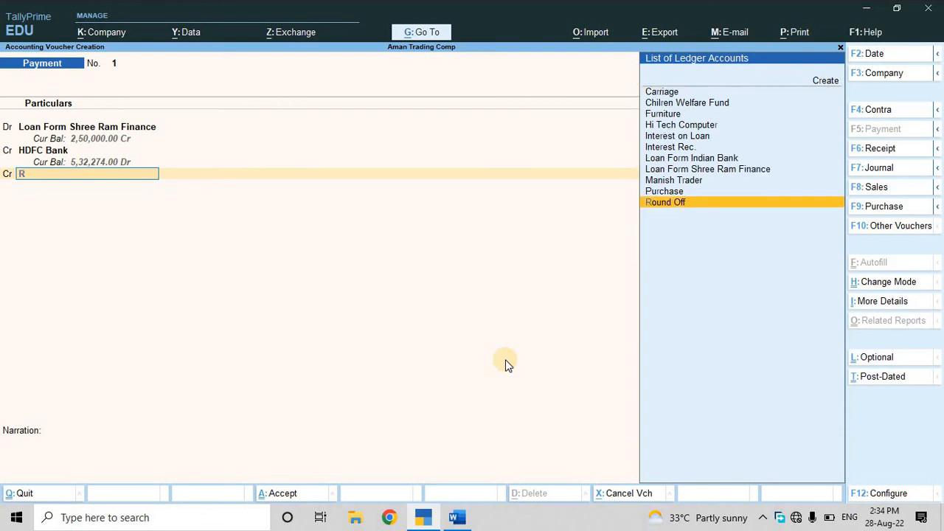
pyautogui.press('Return')
pyautogui.press('Return')
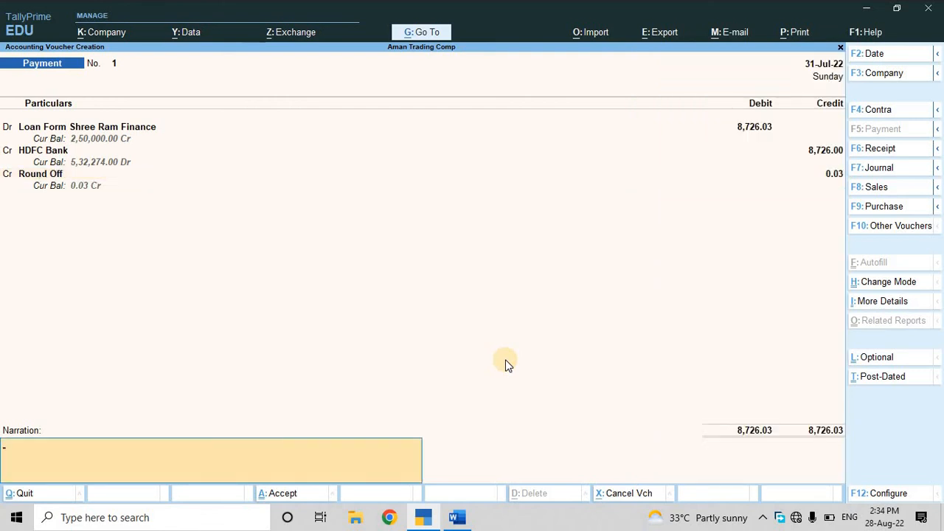
# - Add the narration "being payment made", save the payment voucher and return to the Gateway of Tally
pyautogui.write('being payment made')
pyautogui.press('Return')
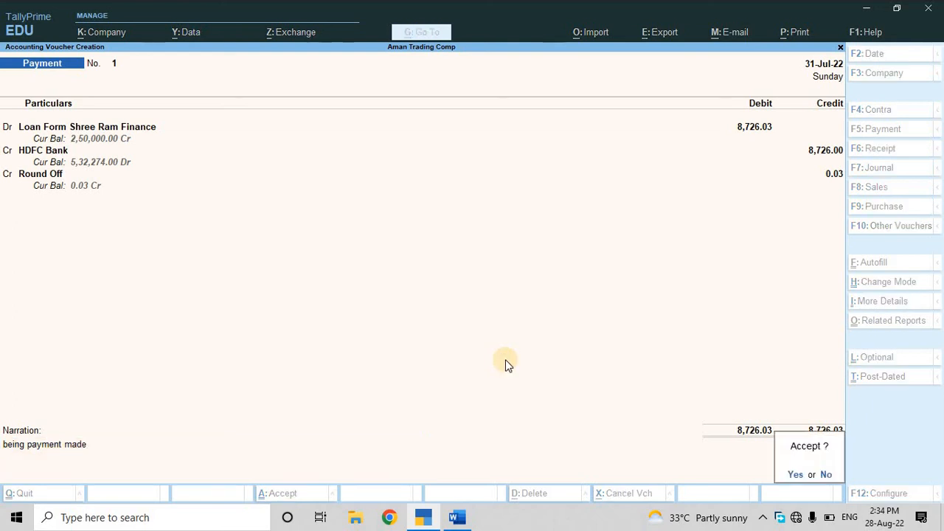
pyautogui.press('y')
pyautogui.press('Escape')
pyautogui.press('y')
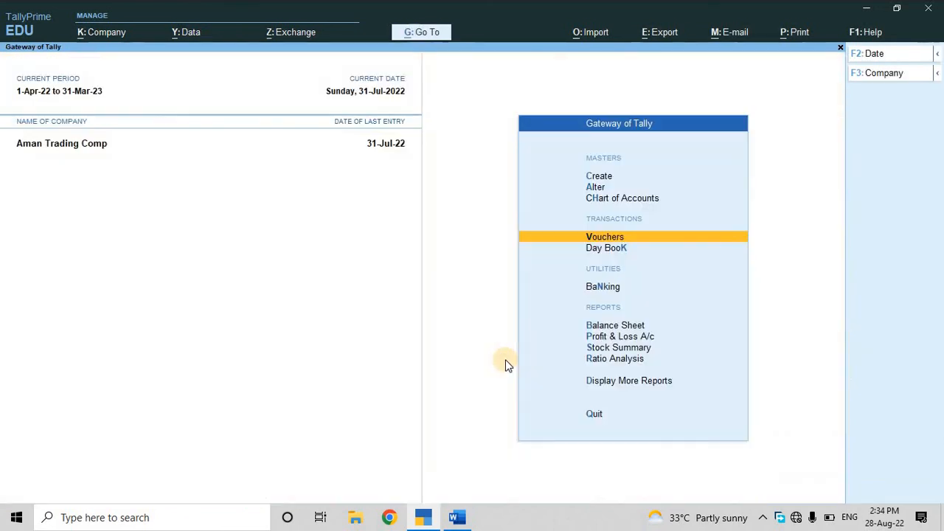
# - Switch to the Assignment 10 document in Word and read question 8 about Manish Trader's cheque
pyautogui.hotkey('alt', 'Tab')
pyautogui.scroll(-3, 505, 361)
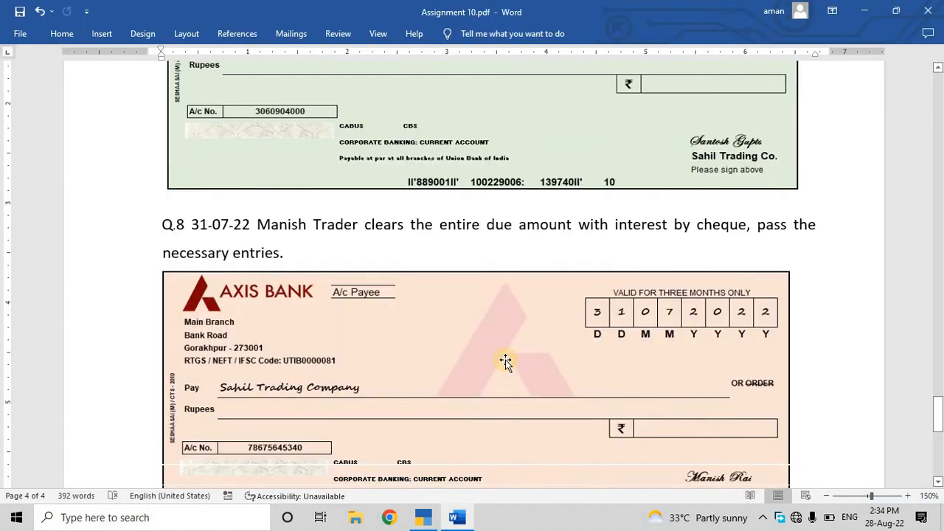
pyautogui.doubleClick(198, 225)
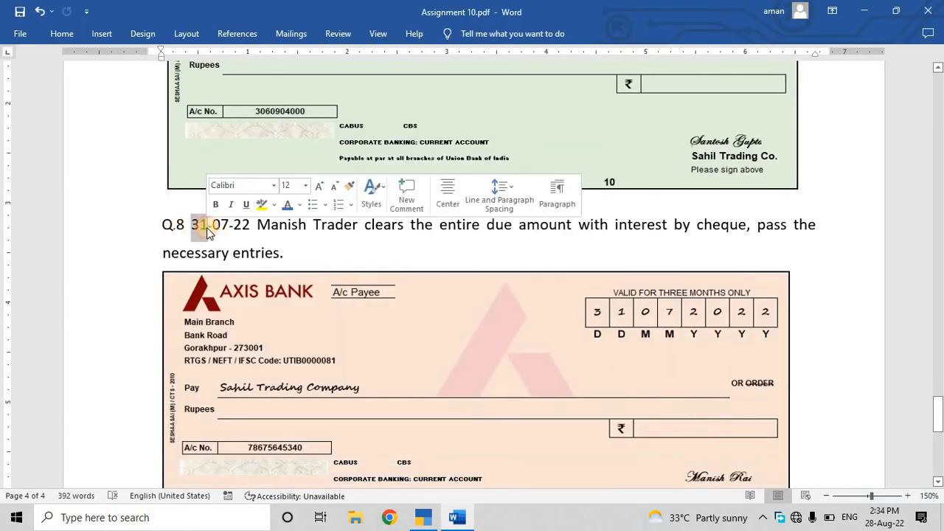
pyautogui.click(461, 227)
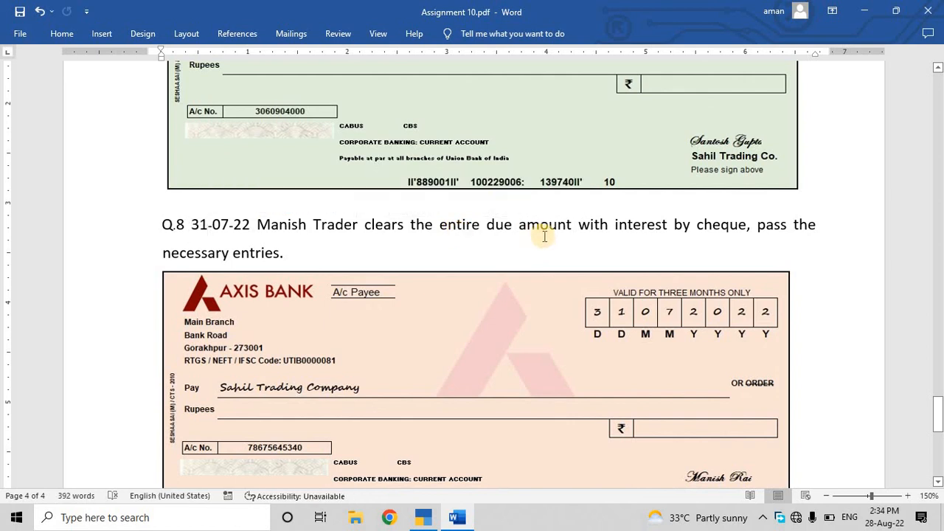
# - Check question 8's date and full settlement with interest by cheque, and switch back to TallyPrime
pyautogui.moveTo(675, 226); pyautogui.dragTo(720, 236)
pyautogui.click(720, 234)
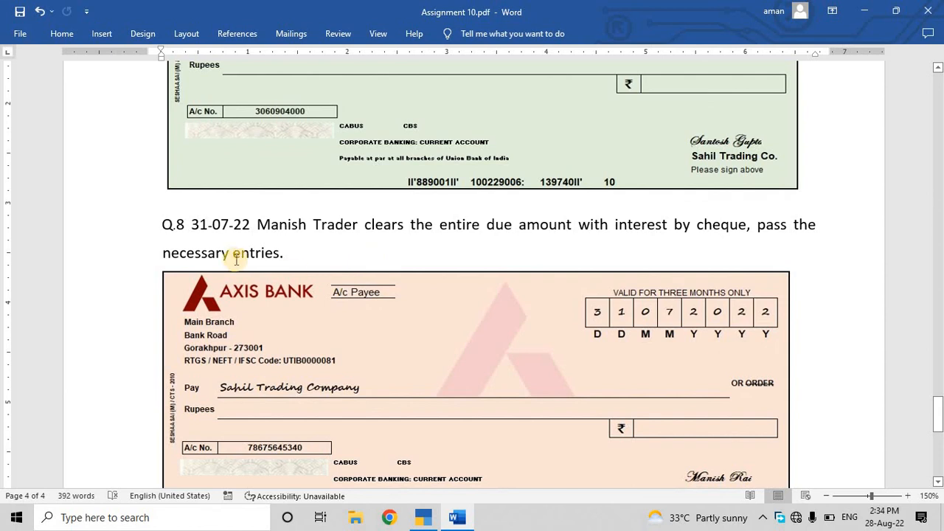
pyautogui.hotkey('alt', 'Tab')
pyautogui.hotkey('alt', 'Tab')
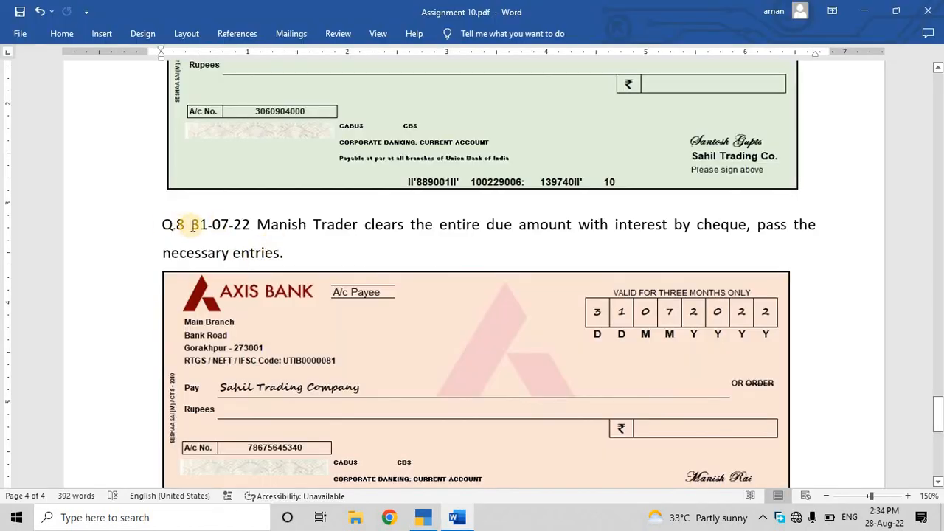
pyautogui.hotkey('alt', 'Tab')
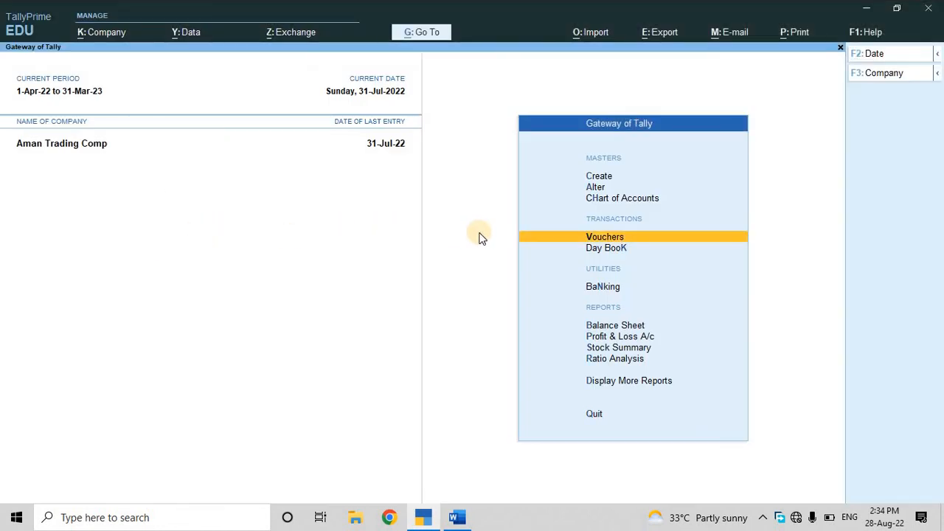
# - Open voucher entry, start a debit note and date it 1-7-2022
pyautogui.press('Up')
pyautogui.press('Up')
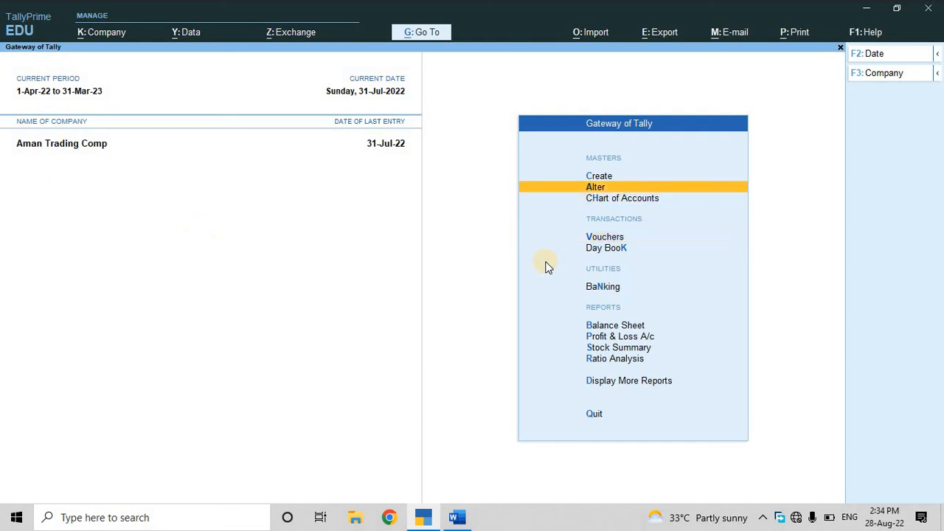
pyautogui.press('Down')
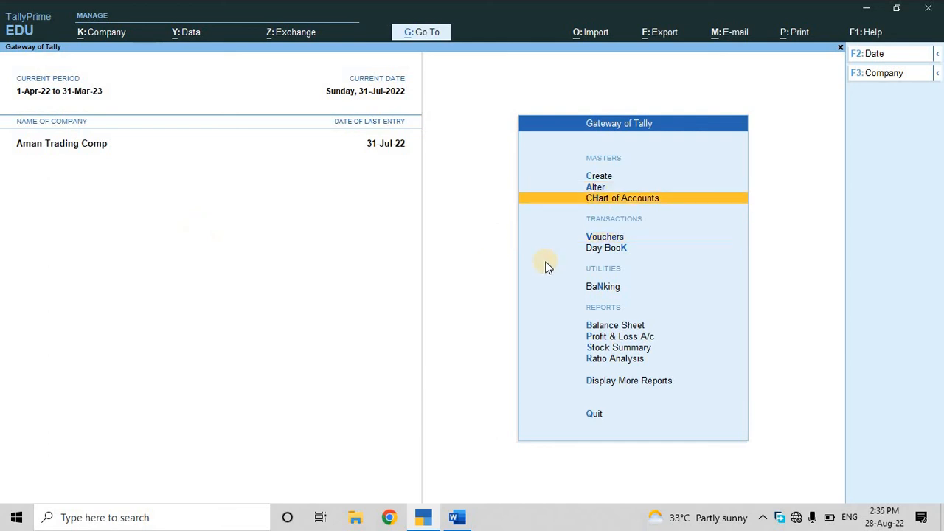
pyautogui.press('Down')
pyautogui.press('Down')
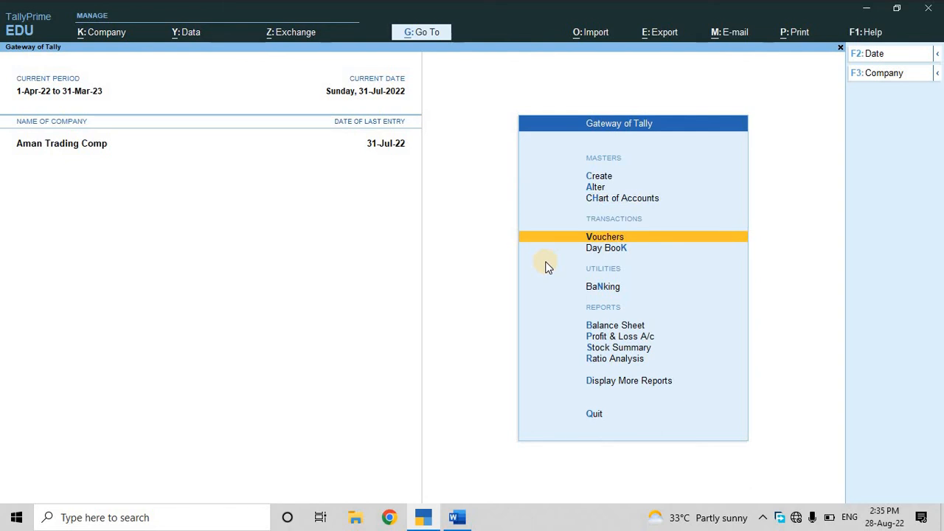
pyautogui.press('Return')
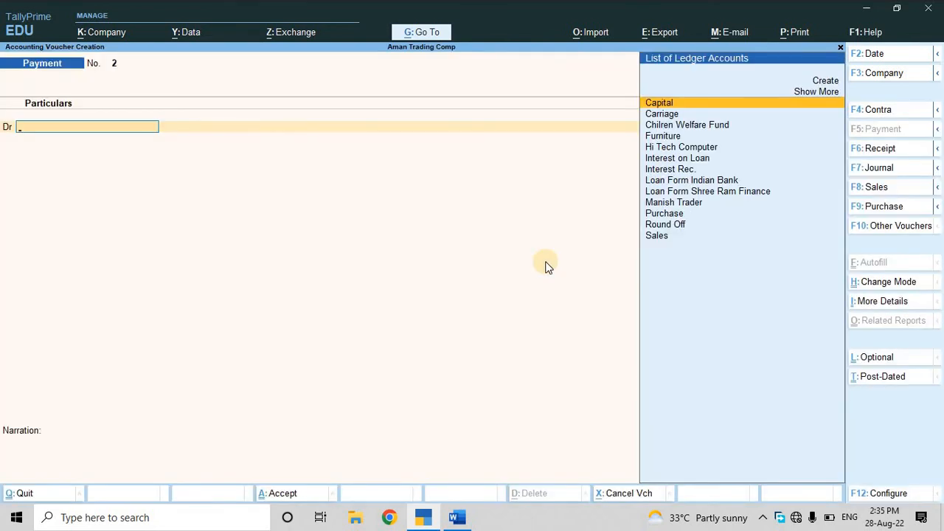
pyautogui.press('alt')
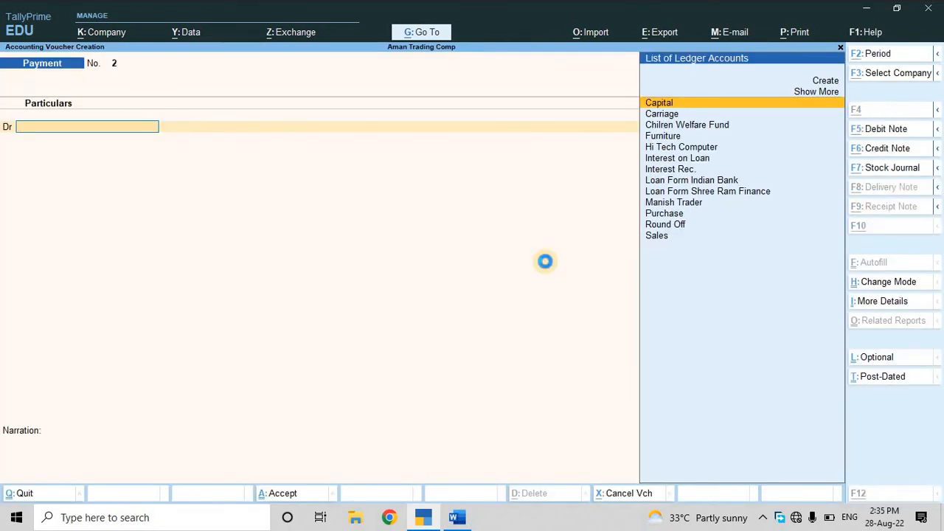
pyautogui.hotkey('alt', 'F5')
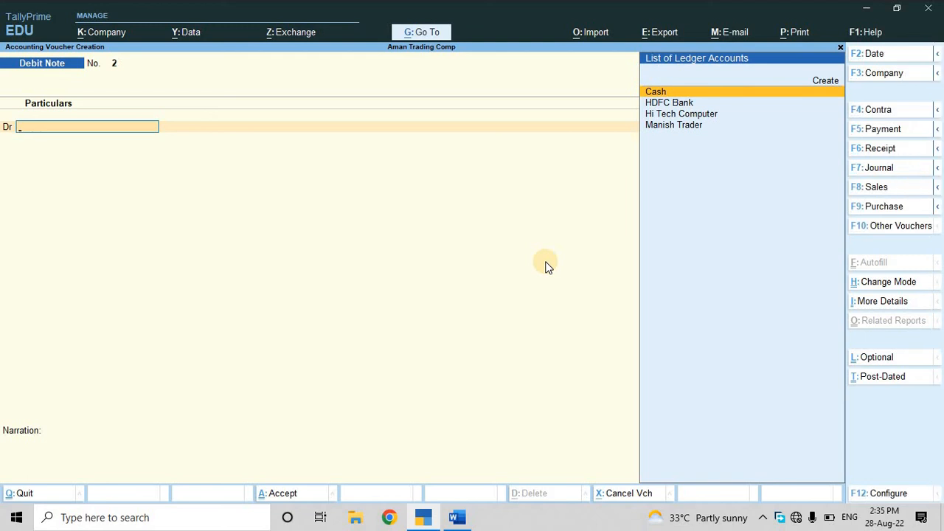
pyautogui.press('F2')
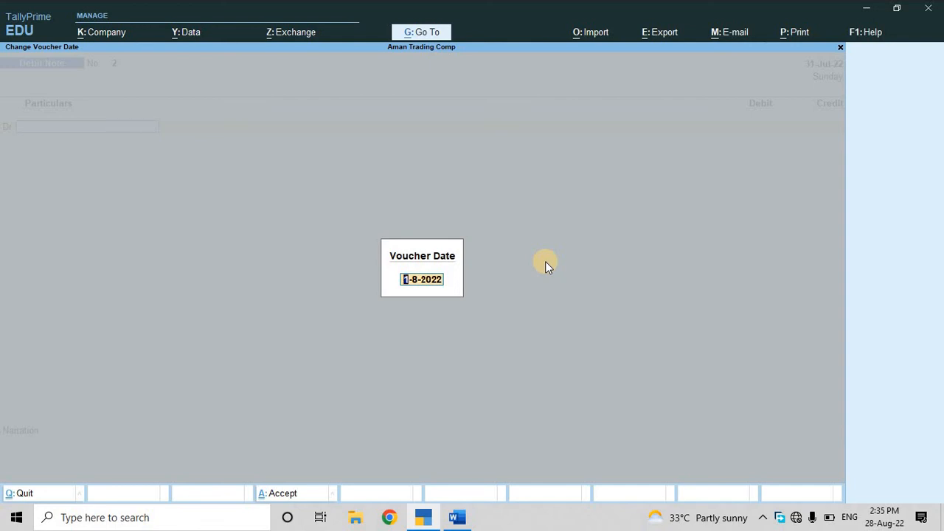
pyautogui.write('1-7')
pyautogui.press('Return')
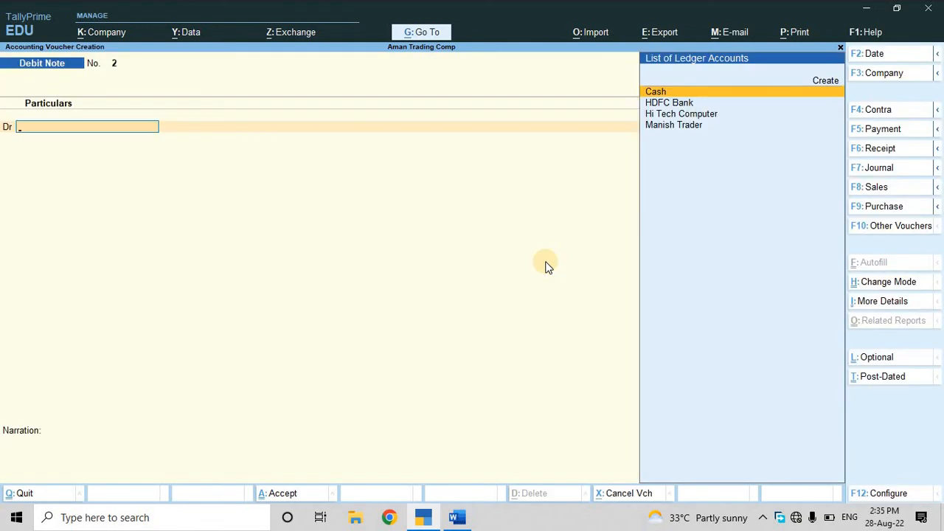
# - Switch the debit note to interest accounting mode and treat the amounts as compound interest
pyautogui.hotkey('ctrl', 'h')
pyautogui.press('Down')
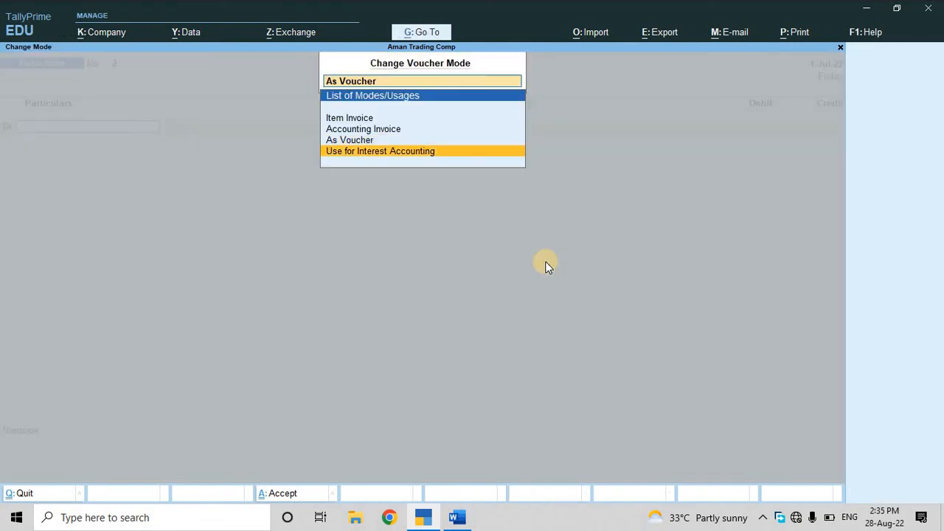
pyautogui.press('Return')
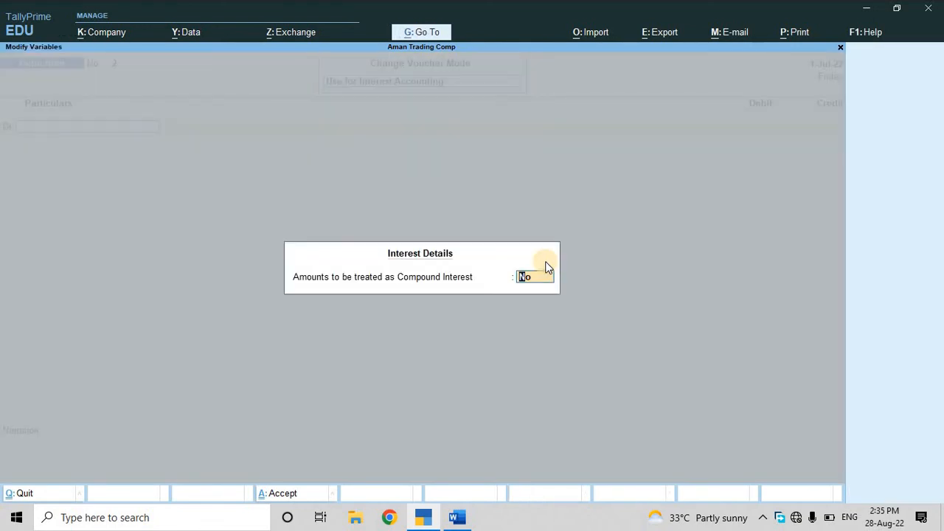
pyautogui.write('y')
pyautogui.press('Return')
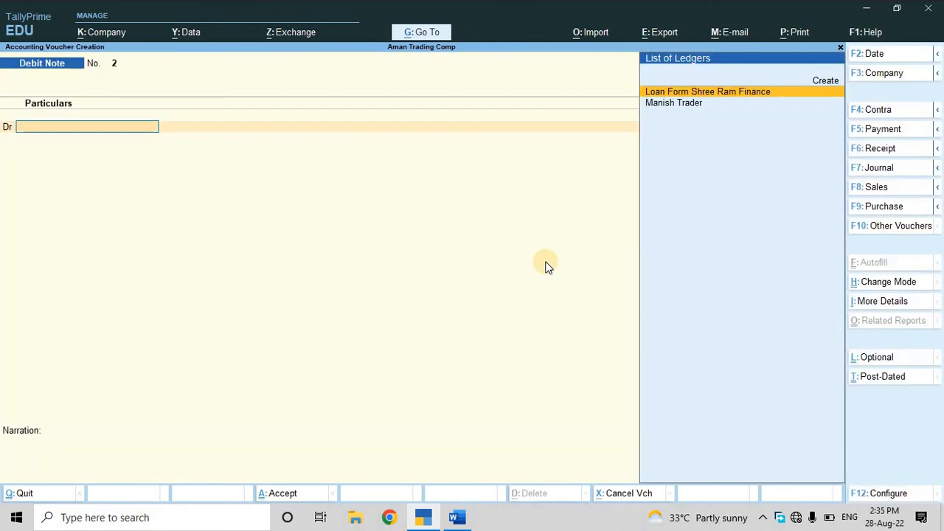
# - Debit Manish Trader with the 5,116.00 interest on bill STC/001/22-23
pyautogui.press('Down')
pyautogui.press('Return')
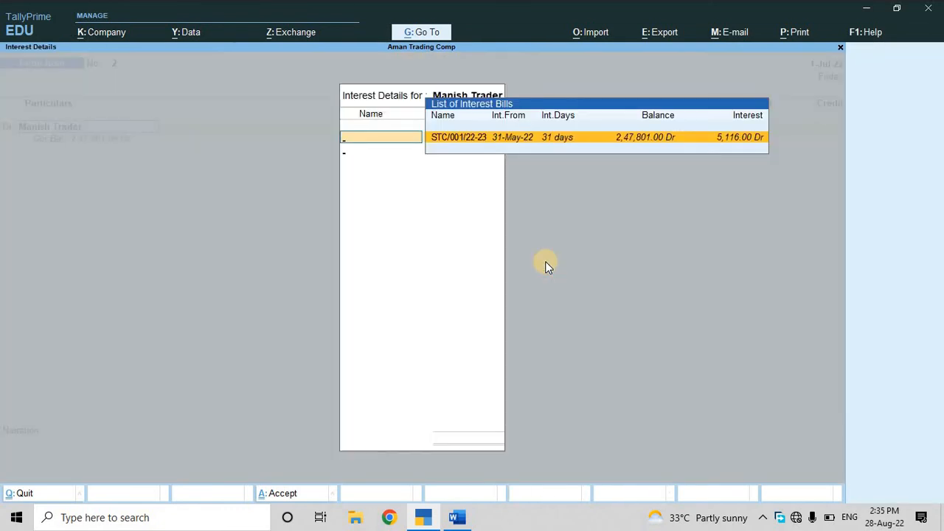
pyautogui.press('Return')
pyautogui.press('Return')
# - Leave dispatch and order details blank, enter the original invoice number and date, and accept Manish Trader's default party details
pyautogui.press('Return')
pyautogui.press('Return')
pyautogui.press('Return')
pyautogui.press('Return')
pyautogui.press('Return')
pyautogui.press('Return')
pyautogui.press('Return')
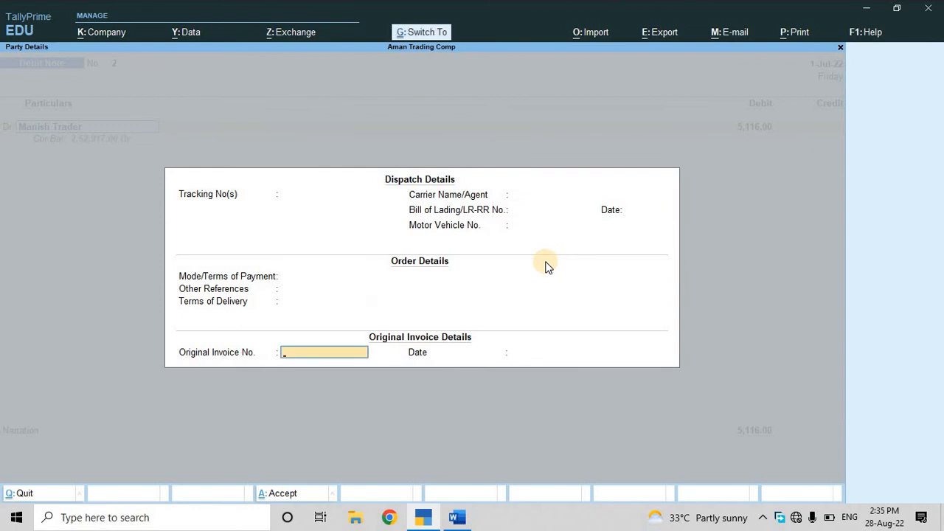
pyautogui.hotkey('ctrl', 'alt', 'v')
pyautogui.press('Return')
pyautogui.write('2')
pyautogui.press('Return')
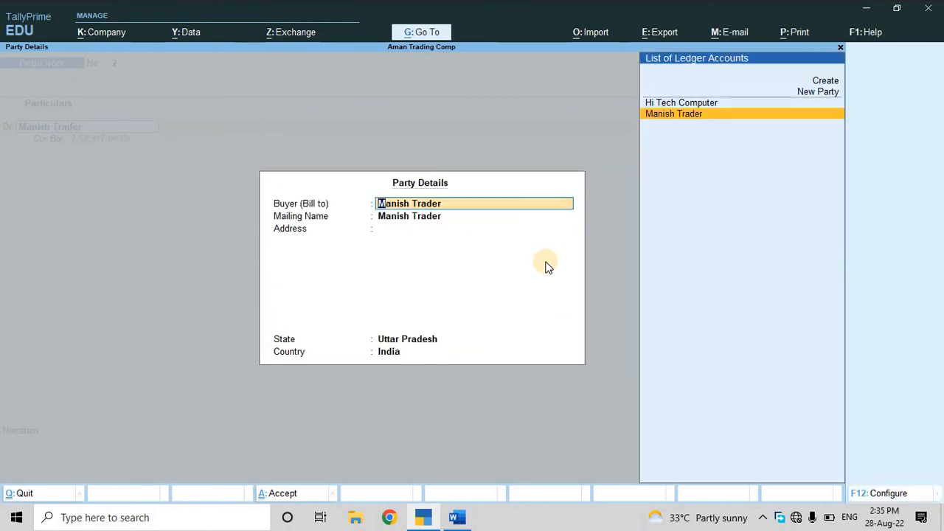
pyautogui.press('Return')
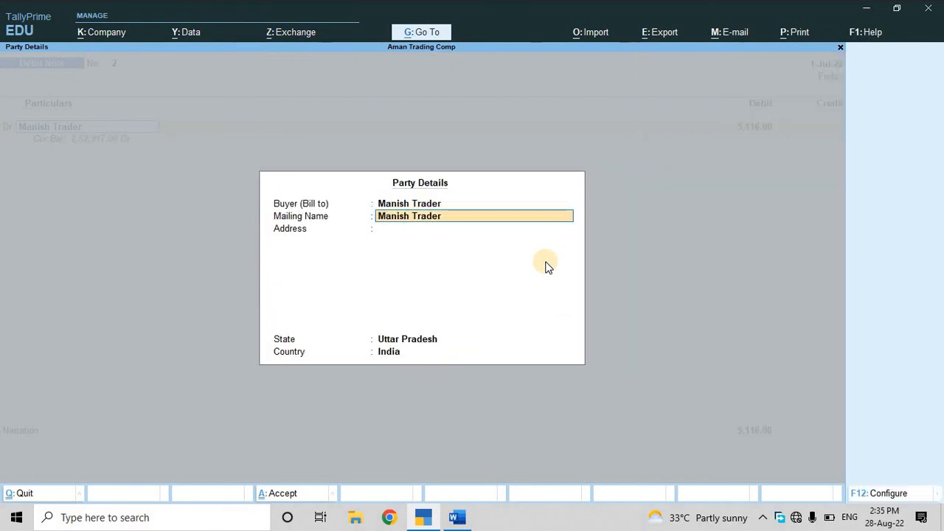
pyautogui.press('Return')
pyautogui.press('Return')
pyautogui.press('Return')
pyautogui.press('Return')
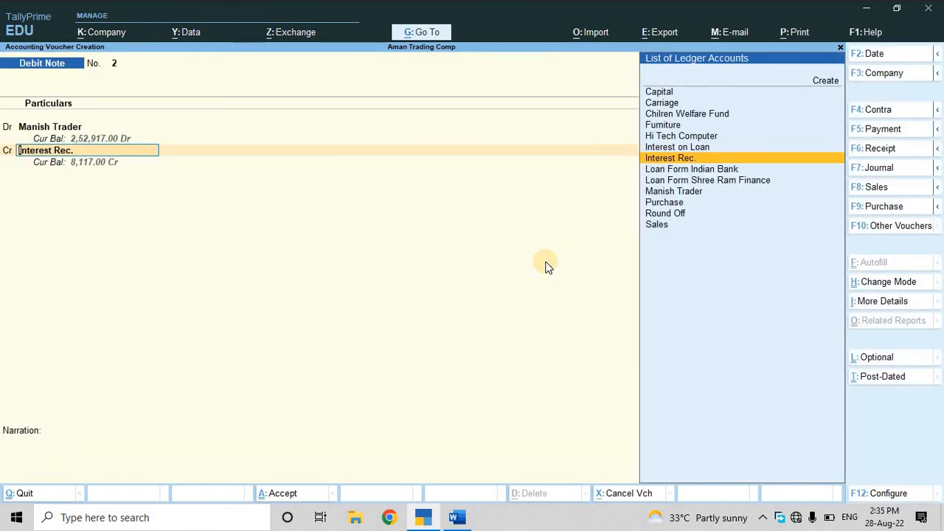
# - Credit 5,116.00 to Interest Rec. and save the debit note with the narration "being interest due for the month of the jun"
pyautogui.press('Return')
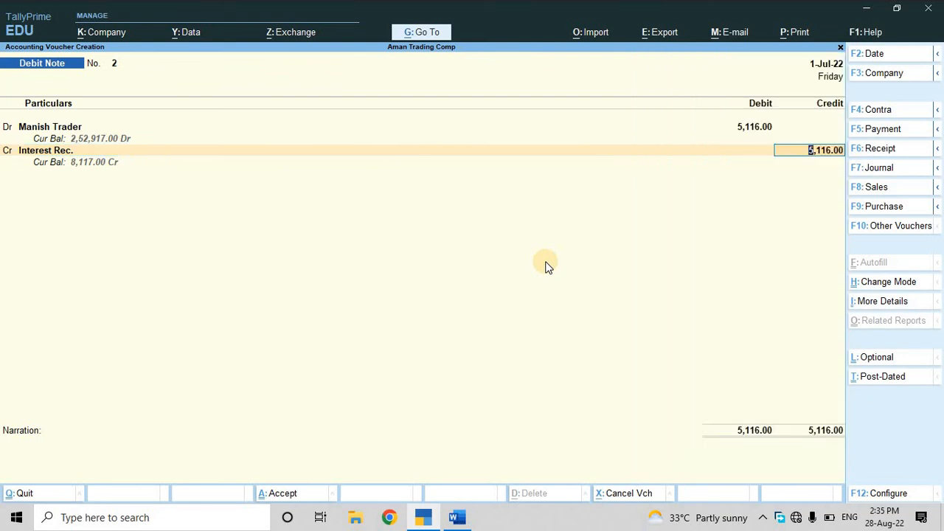
pyautogui.press('Return')
pyautogui.hotkey('ctrl', 'alt', 'v')
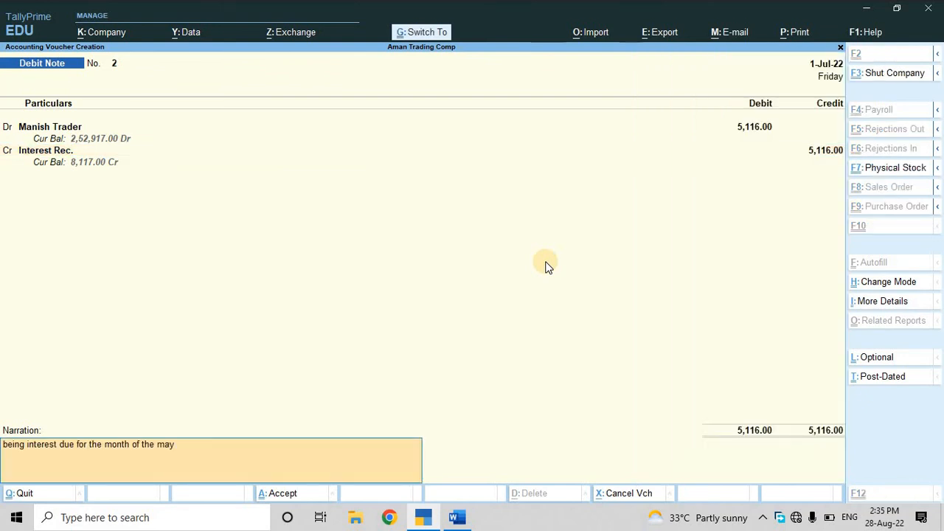
pyautogui.press('BackSpace')
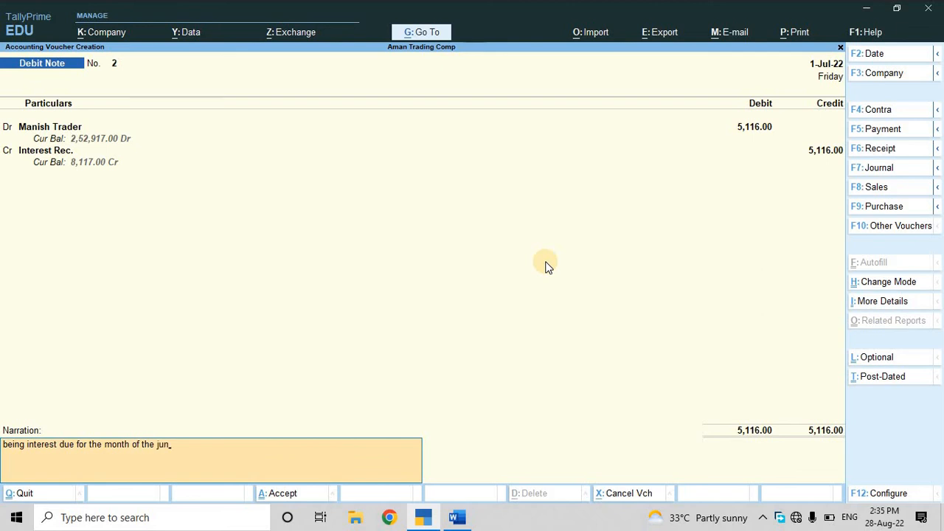
pyautogui.write('jun')
pyautogui.press('Return')
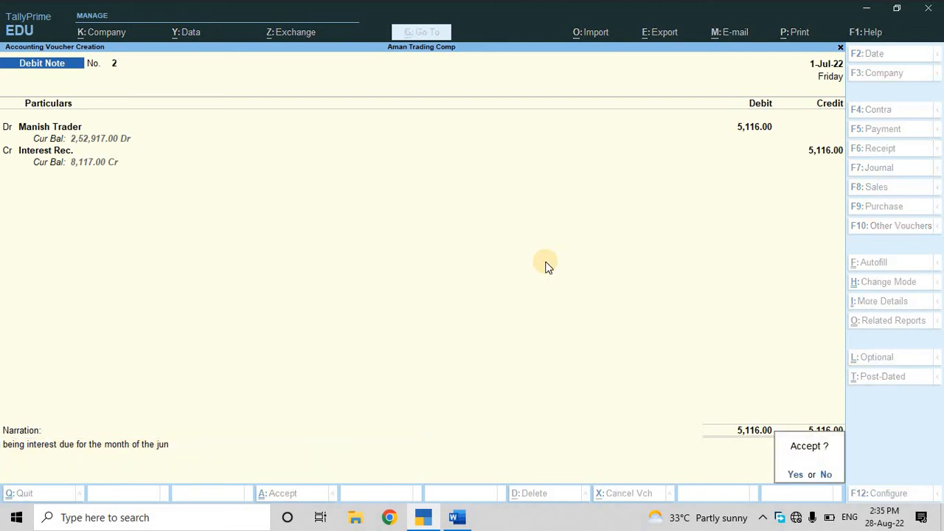
pyautogui.press('Return')
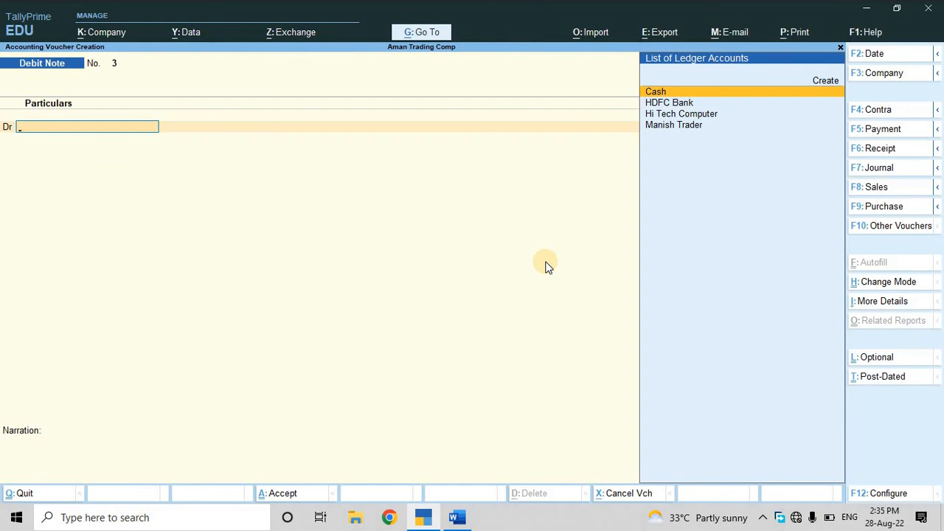
# - Date the next debit note 31-7-2022 and set it to interest accounting with amounts treated as compound interest
pyautogui.press('F2')
pyautogui.write('31-7')
pyautogui.press('Return')
pyautogui.hotkey('ctrl', 'h')
pyautogui.press('Down')
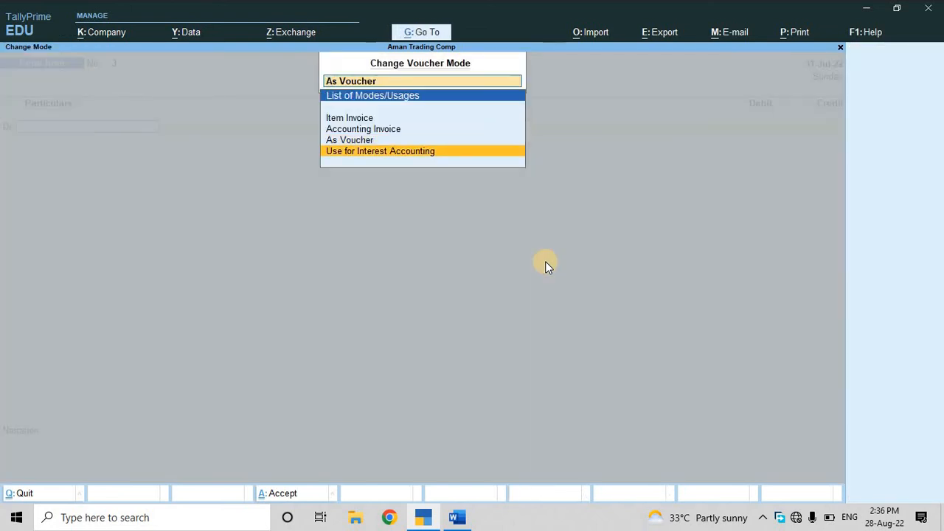
pyautogui.press('Return')
pyautogui.write('y')
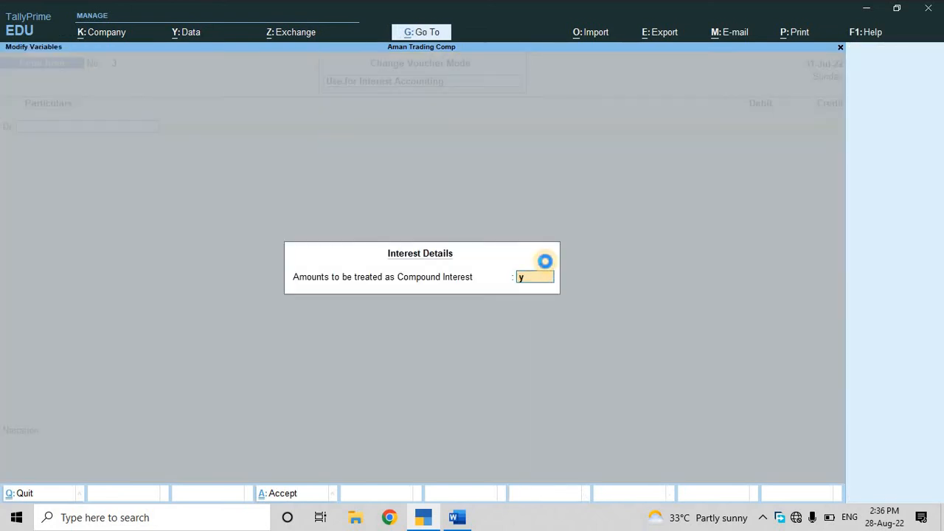
pyautogui.press('Return')
# - Debit Manish Trader with the 4,895.00 interest on bill STC/001/22-23
pyautogui.press('Down')
pyautogui.press('Return')
pyautogui.press('Return')
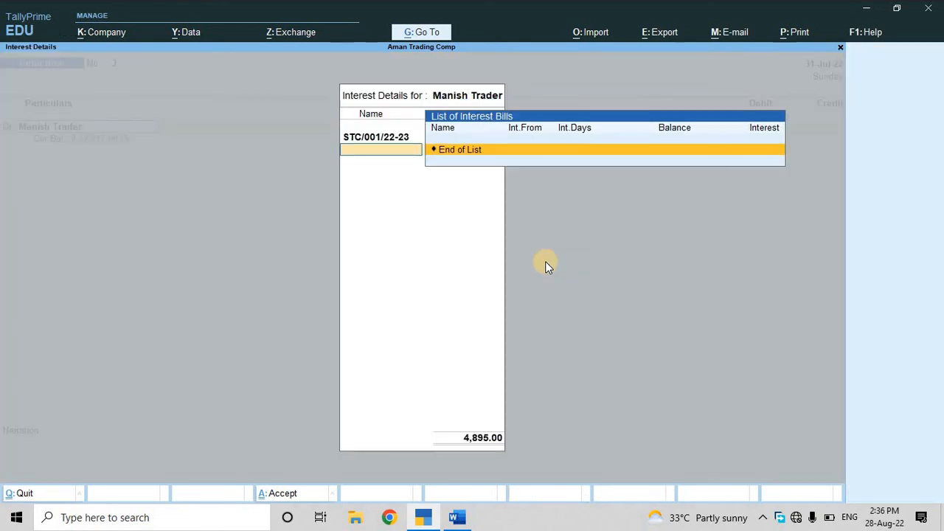
pyautogui.press('Return')
pyautogui.press('Return')
# - Enter original invoice number STC/001/22-23 with dispatch and order details blank, and accept Manish Trader's default party details
pyautogui.press('Return')
pyautogui.press('Return')
pyautogui.press('Return')
pyautogui.press('Return')
pyautogui.press('Return')
pyautogui.hotkey('ctrl', 'alt', 'v')
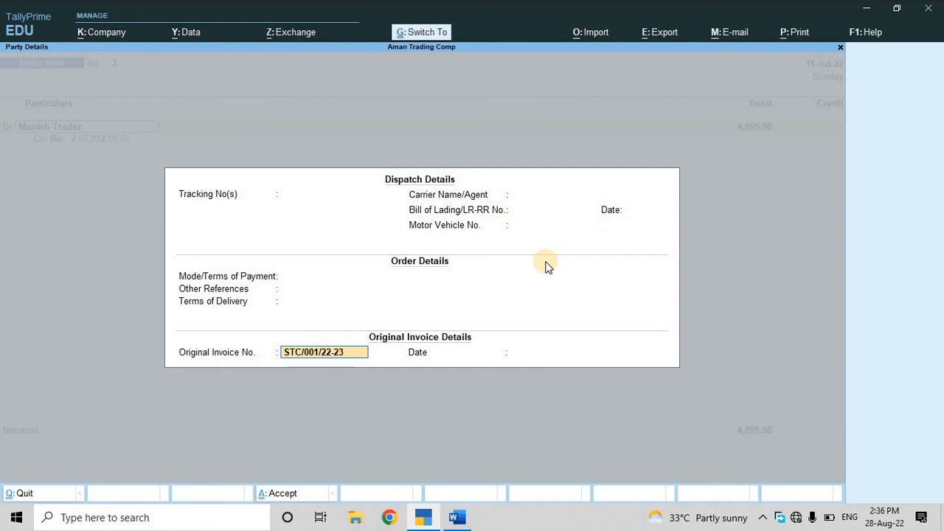
pyautogui.press('Return')
pyautogui.press('BackSpace')
pyautogui.press('Return')
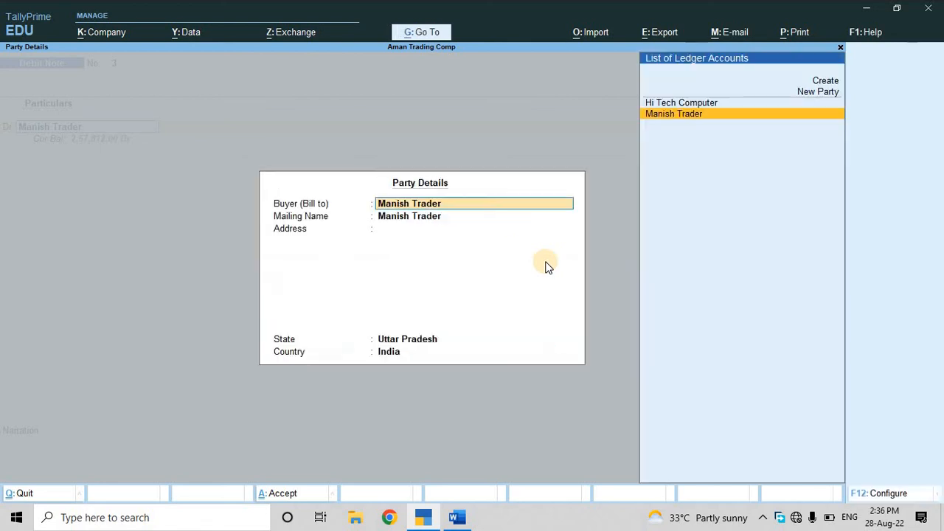
pyautogui.press('Return')
pyautogui.press('Return')
pyautogui.press('Return')
pyautogui.press('Return')
# - Credit 4,895.00 to Interest Rec. and save the debit note with the narration "being interest due for the month of the july"
pyautogui.press('Return')
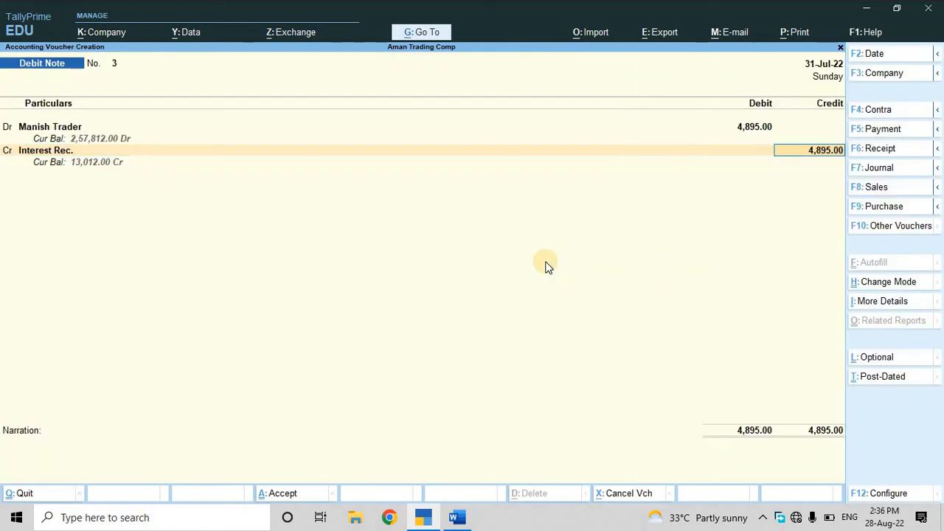
pyautogui.press('Return')
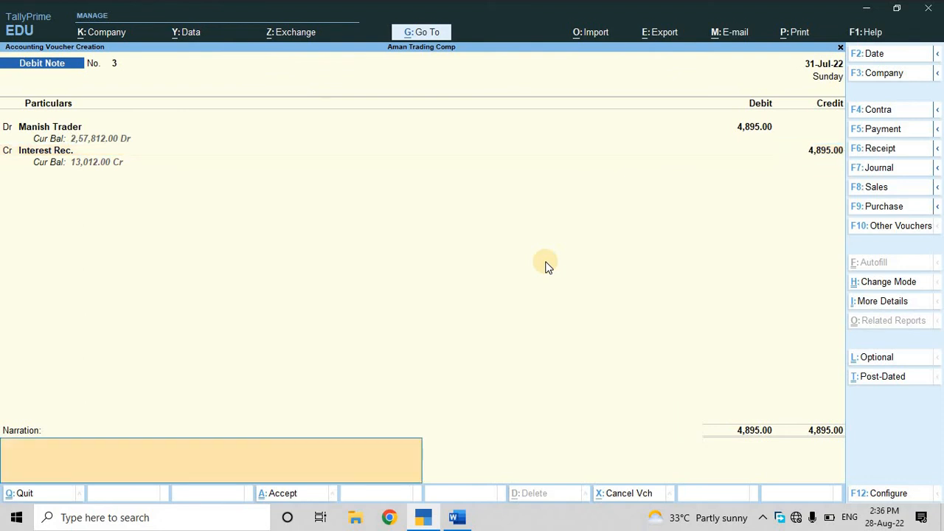
pyautogui.hotkey('ctrl', 'r')
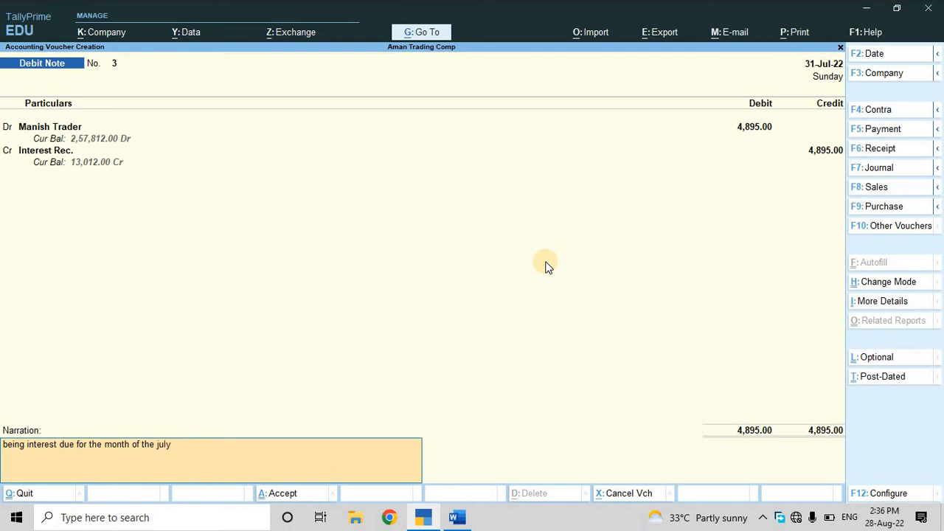
pyautogui.press('Return')
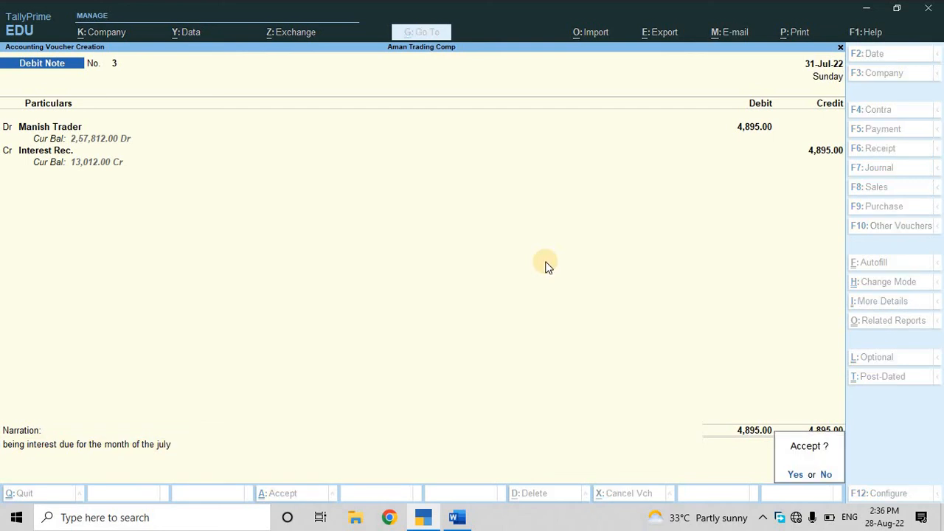
pyautogui.press('Return')
# - Leave the debit note entry and reopen voucher creation from the Gateway of Tally
pyautogui.press('Escape')
pyautogui.press('Return')
pyautogui.press('Up')
pyautogui.press('Up')
pyautogui.press('Up')
pyautogui.press('Down')
pyautogui.press('Down')
pyautogui.press('Down')
pyautogui.press('Down')
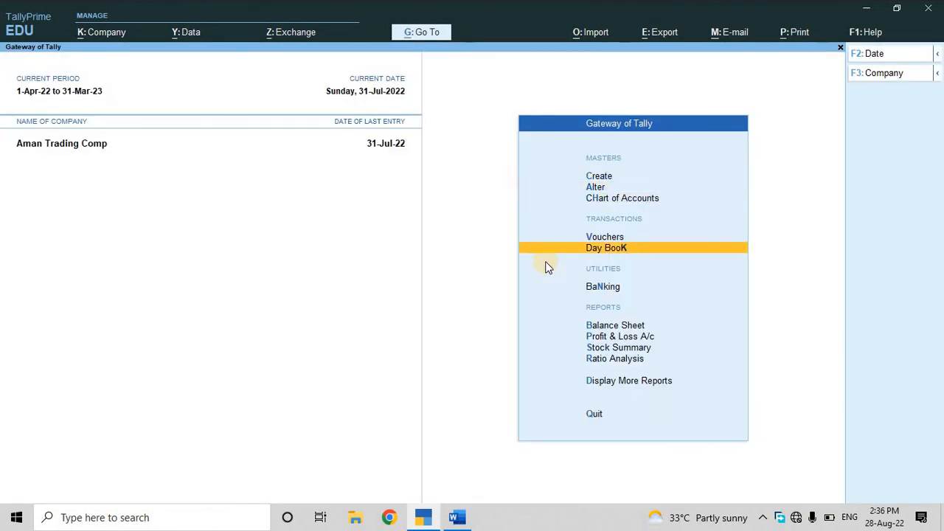
pyautogui.press('Up')
pyautogui.press('Return')
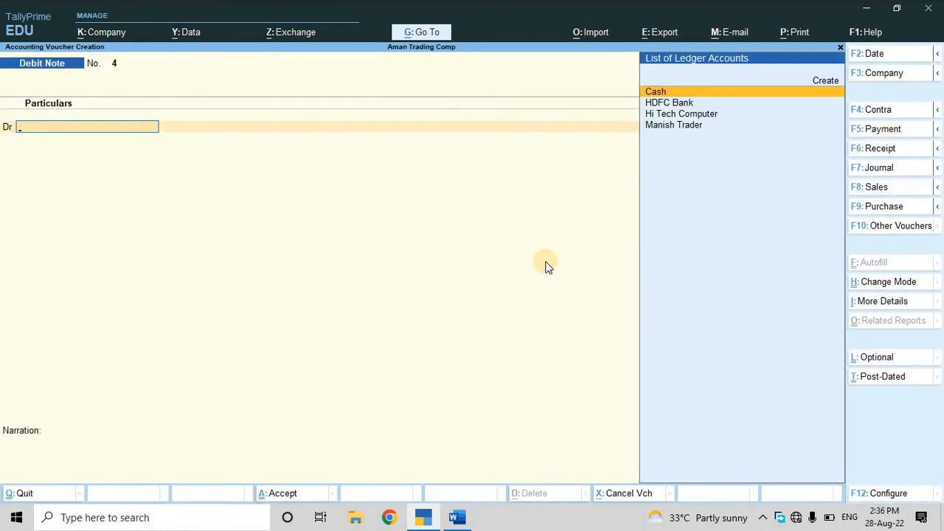
# - Start a receipt voucher dated 31-7-2022
pyautogui.press('F6')
pyautogui.press('F7')
pyautogui.press('F6')
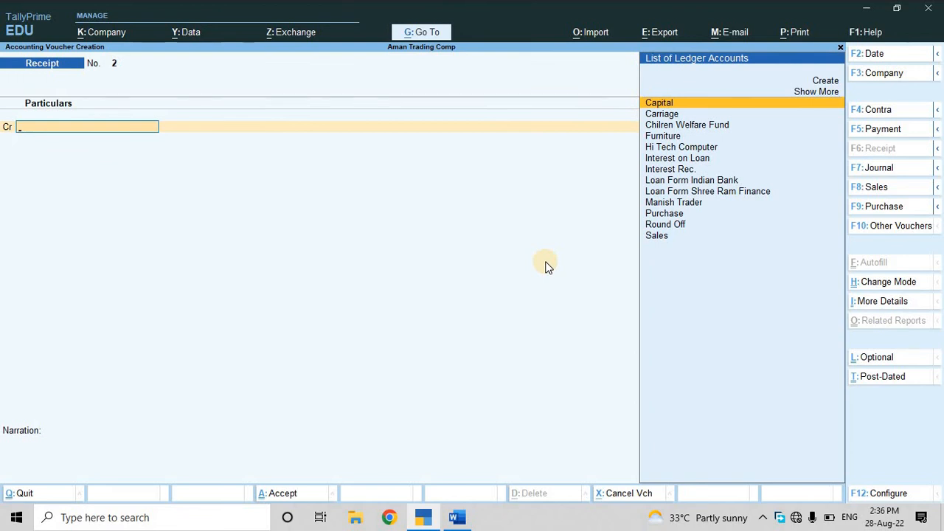
pyautogui.press('F2')
pyautogui.write('31-7')
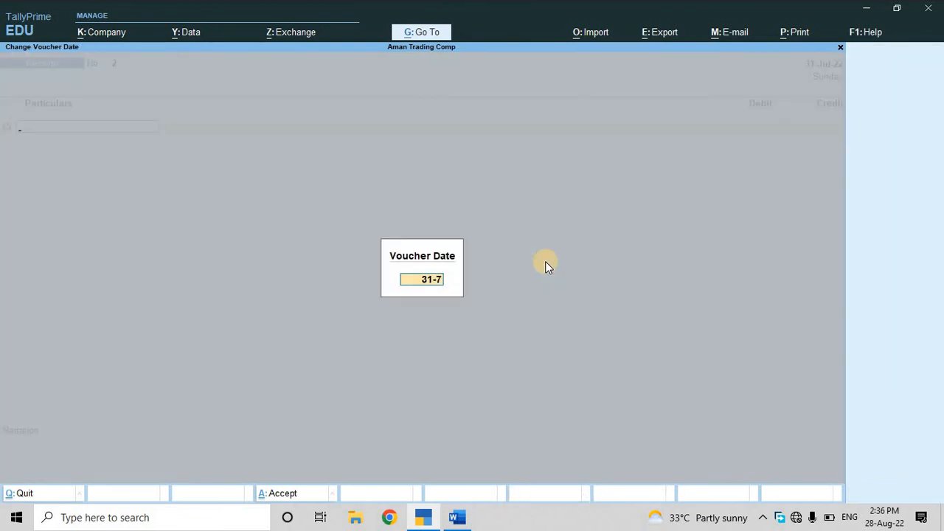
pyautogui.press('Return')
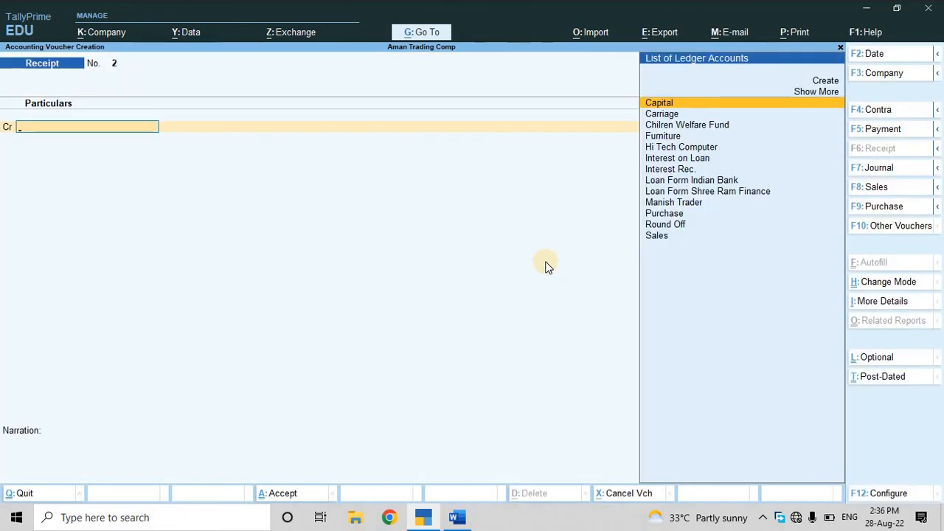
# - Credit Manish Trader with 2,57,812 in full, allocated as Agst Ref to bill STC/001/22-23
pyautogui.write('m')
pyautogui.press('Return')
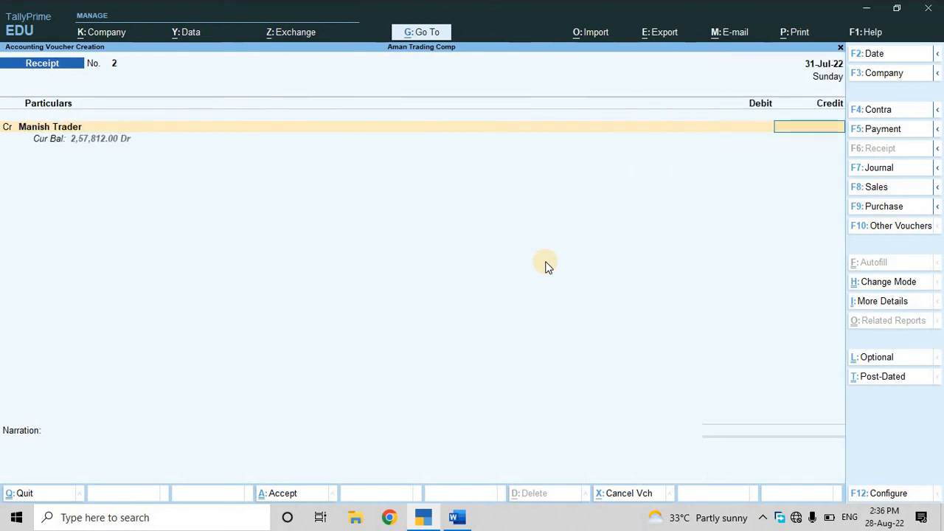
pyautogui.write('257')
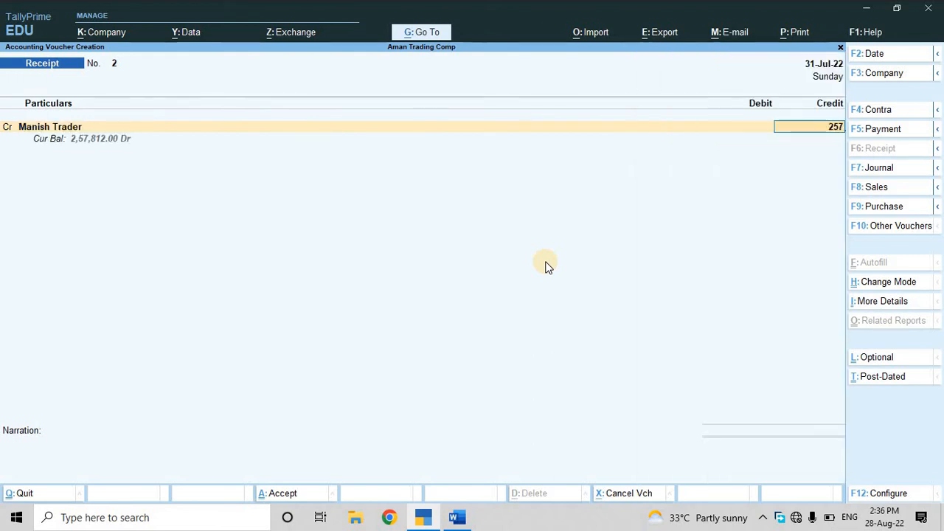
pyautogui.write('812')
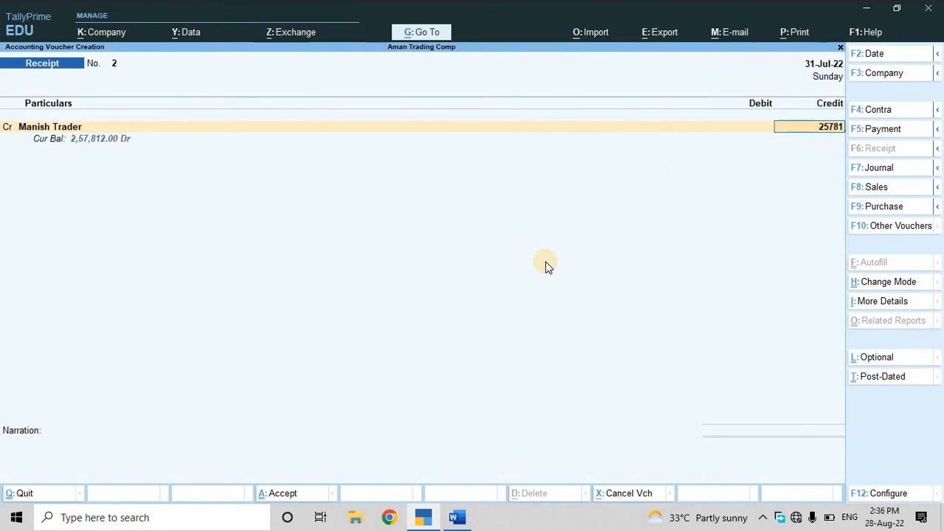
pyautogui.press('Return')
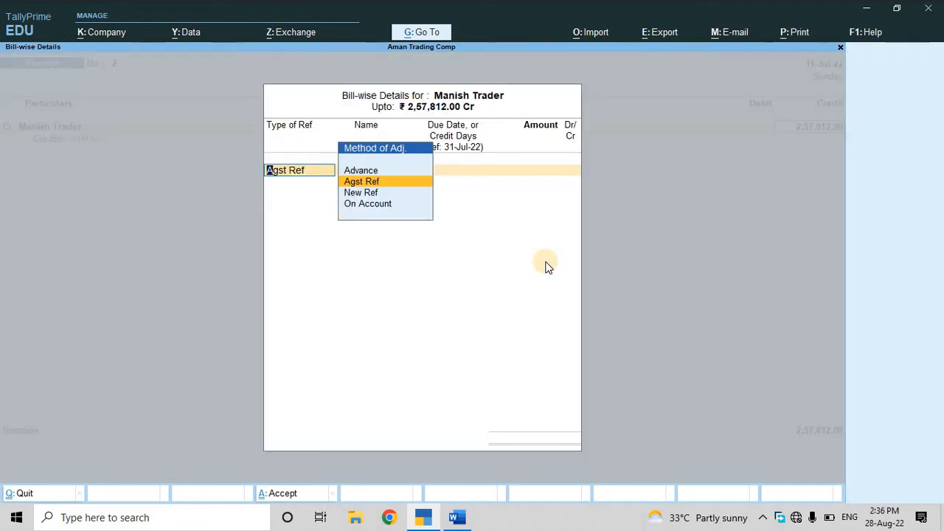
pyautogui.press('Return')
pyautogui.press('Return')
pyautogui.press('Return')
pyautogui.press('Return')
pyautogui.press('Return')
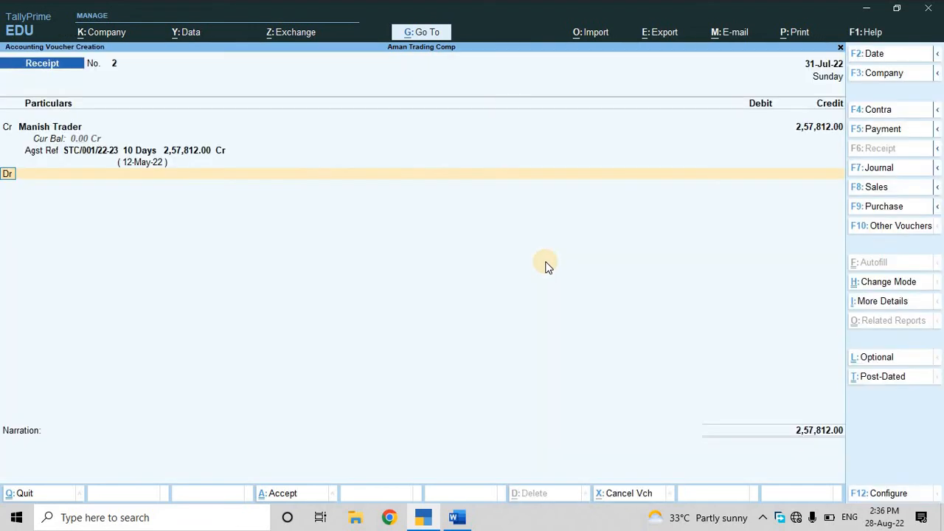
# - Debit HDFC Bank with 2,57,812.00 and set the transaction type to Cheque/DD
pyautogui.press('Return')
pyautogui.press('Down')
pyautogui.press('Down')
pyautogui.press('Down')
pyautogui.press('Down')
pyautogui.press('Down')
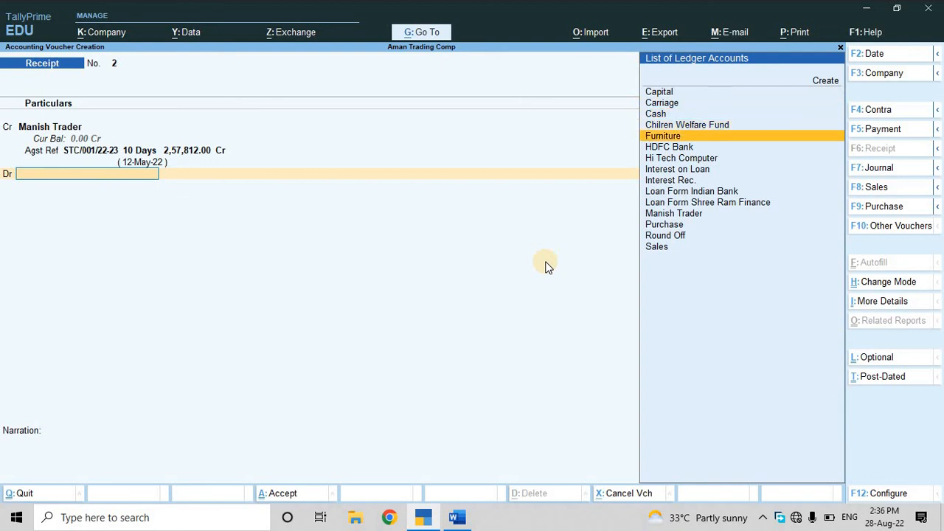
pyautogui.press('Return')
pyautogui.press('Return')
pyautogui.press('Return')
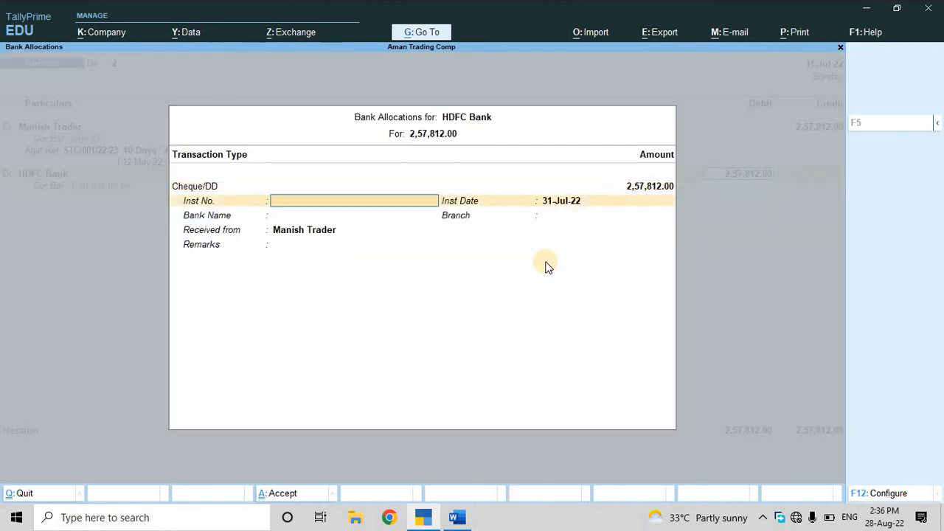
# - Check the cheque in the Word assignment and enter its instrument number 856454 in TallyPrime with instrument date 31-Jul-22
pyautogui.hotkey('alt', 'Tab')
pyautogui.scroll(-3, 546, 262)
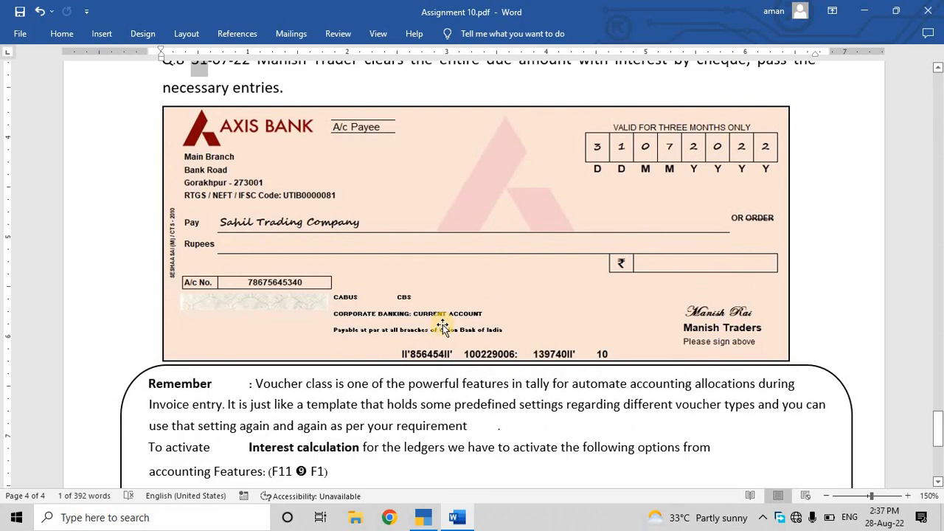
pyautogui.hotkey('alt', 'Tab')
pyautogui.write('8')
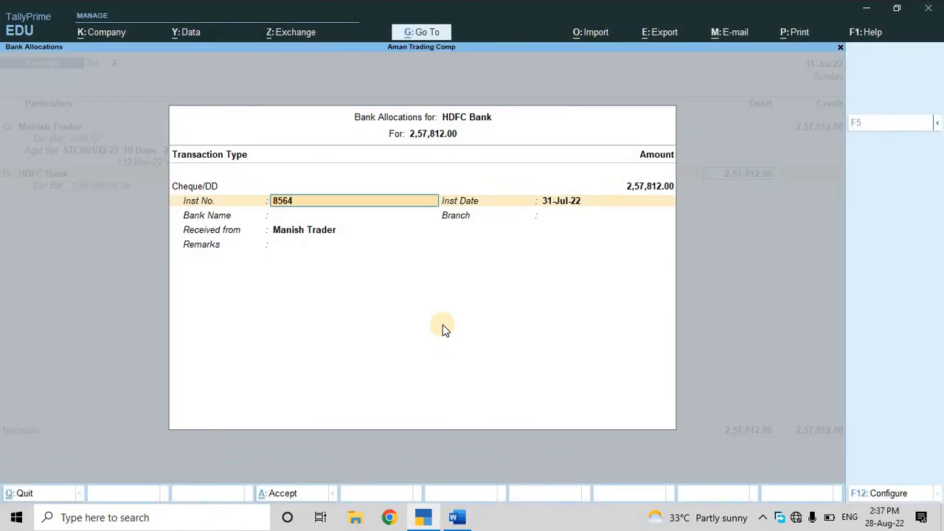
pyautogui.press('Return')
pyautogui.press('Return')
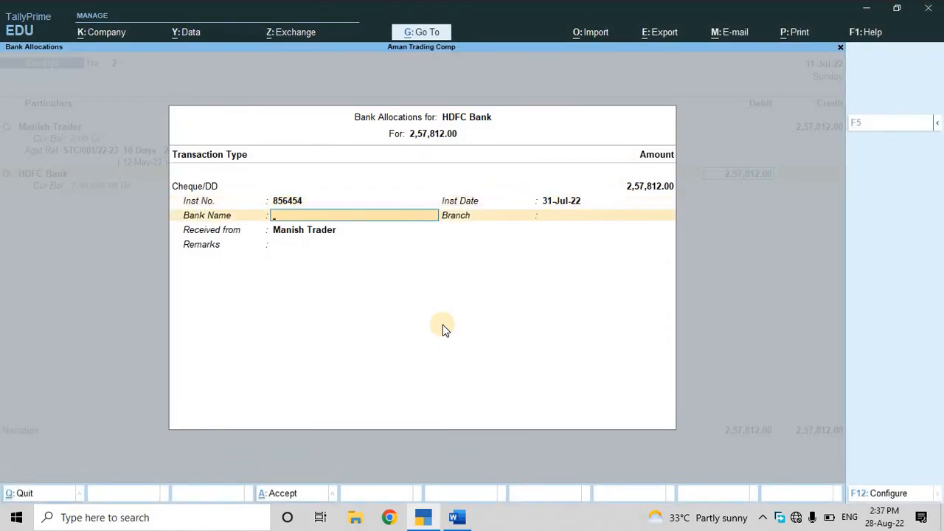
# - Specify AXIS as the cheque's bank name and accept the bank allocation with branch and remarks blank
pyautogui.press('Down')
pyautogui.press('Return')
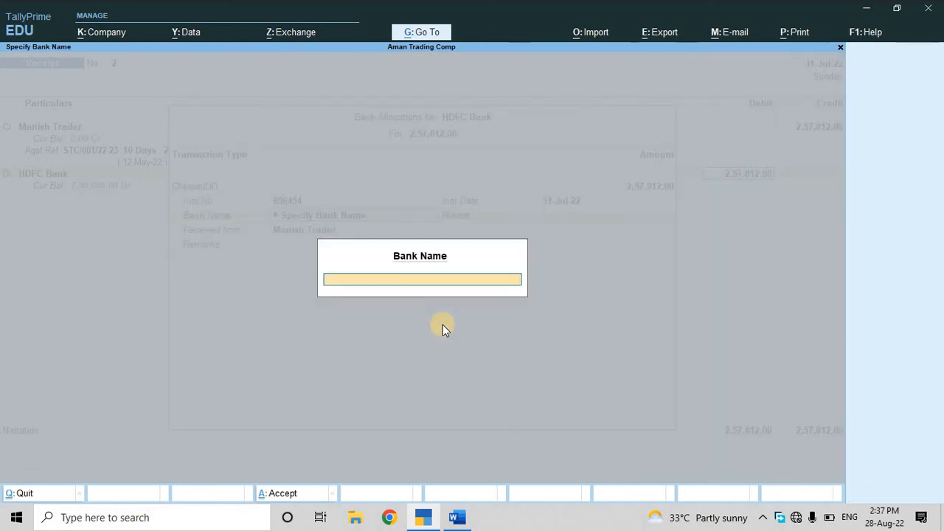
pyautogui.write('B')
pyautogui.press('BackSpace')
pyautogui.write('AXIS')
pyautogui.press('Return')
pyautogui.press('Return')
pyautogui.press('Return')
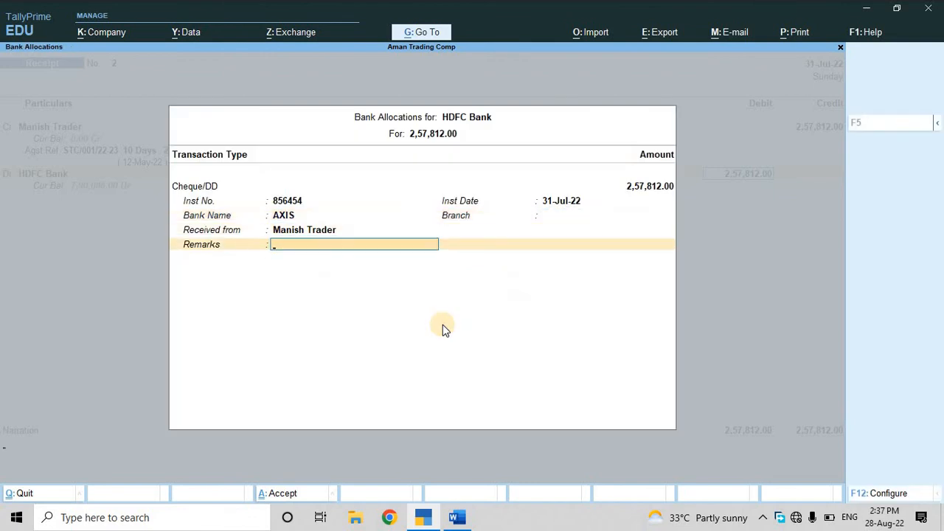
pyautogui.press('Return')
# - Enter the narration "BIENG AMOUNT REC." and save the receipt voucher
pyautogui.write('BIENG A')
pyautogui.write('OUN')
pyautogui.press('BackSpace')
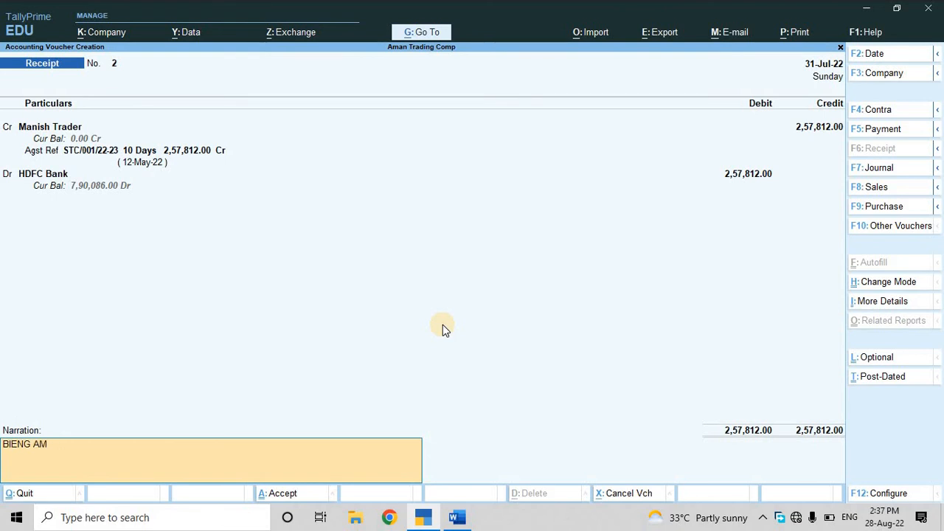
pyautogui.write('OUNT RE')
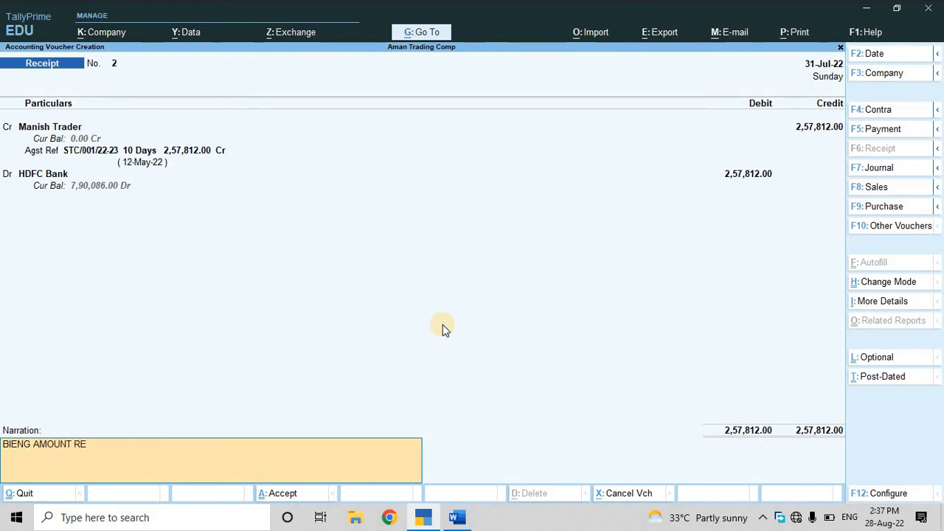
pyautogui.write('C.')
pyautogui.press('Return')
pyautogui.press('y')
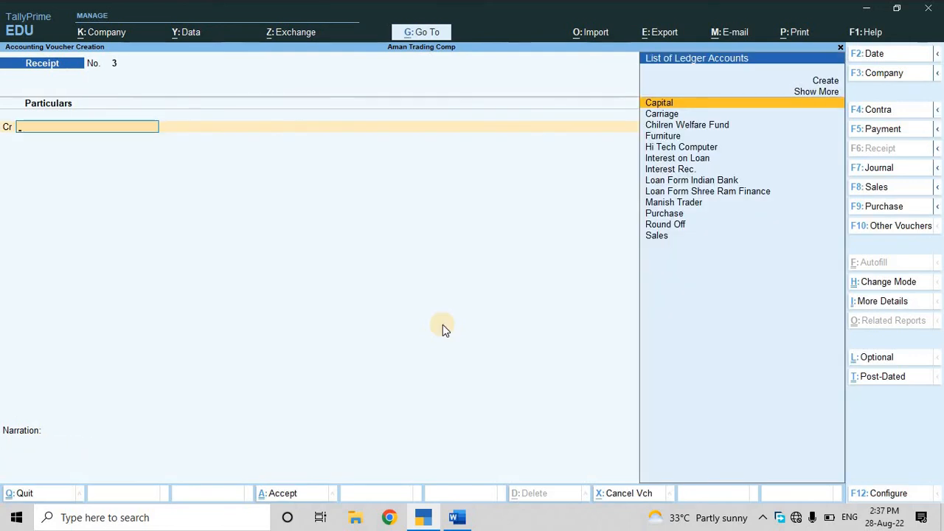
# - Leave voucher entry and review the Assignment 10 document in Word for any remaining questions and notes
pyautogui.press('Escape')
pyautogui.press('Escape')
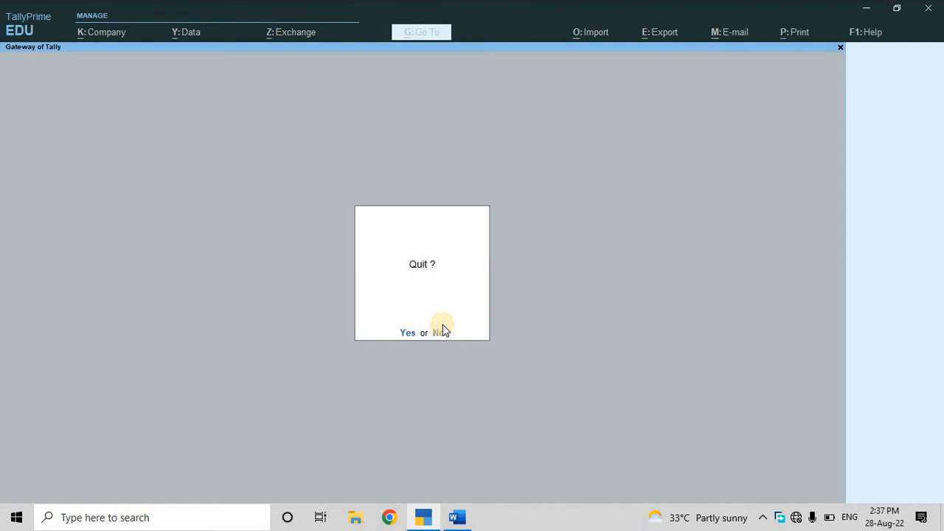
pyautogui.press('y')
pyautogui.scroll(-5, 503, 445)
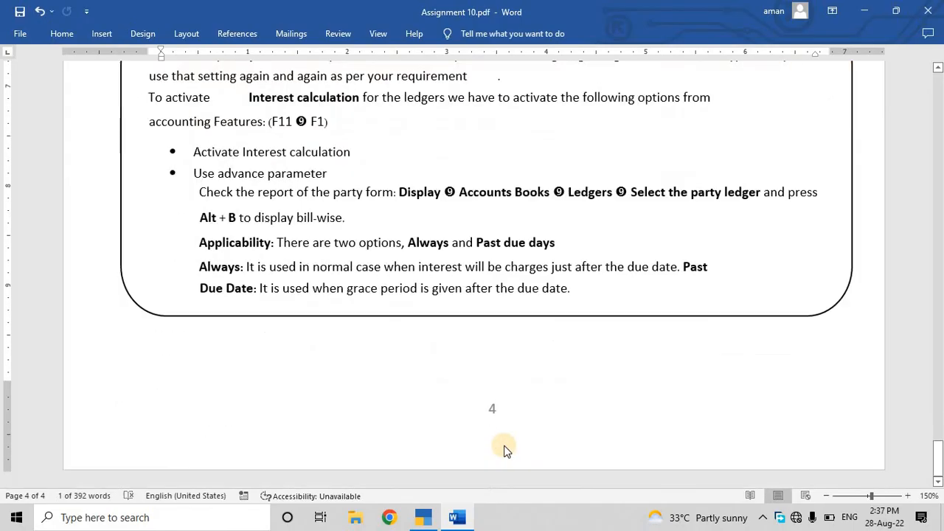
pyautogui.scroll(2, 503, 442)
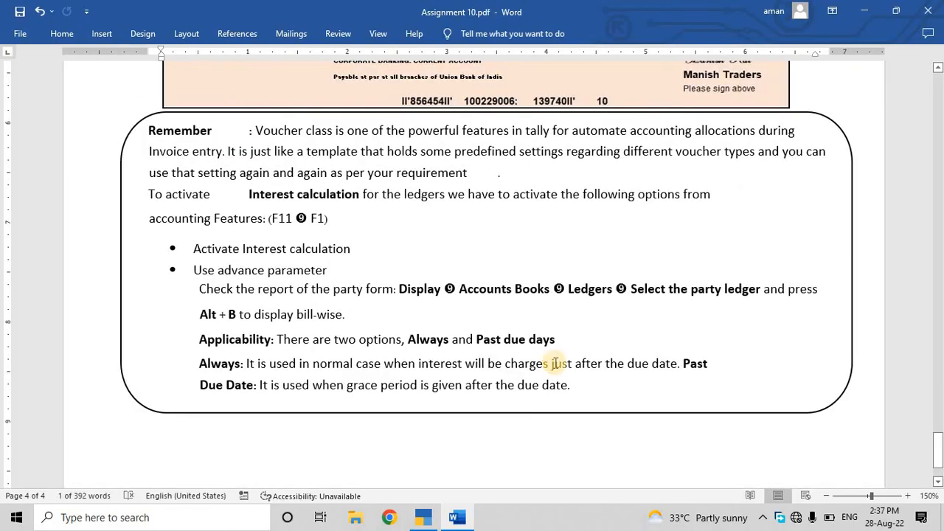
pyautogui.scroll(10, 509, 360)
pyautogui.scroll(-5, 554, 365)
pyautogui.hotkey('alt', 'Tab')
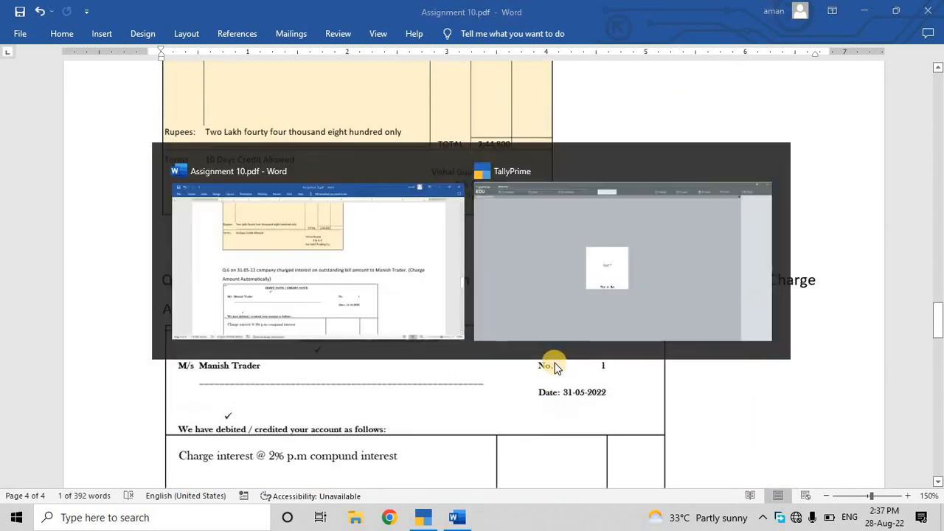
# - Stay in TallyPrime and examine the Balance Sheet in detailed view
pyautogui.press('n')
pyautogui.press('Down')
pyautogui.press('Down')
pyautogui.press('Down')
pyautogui.press('Down')
pyautogui.press('Down')
pyautogui.press('Down')
pyautogui.press('Down')
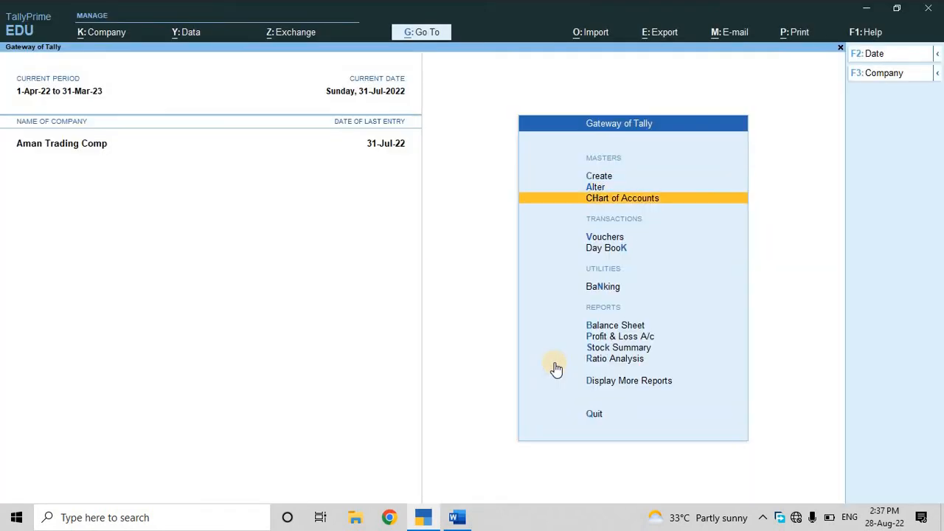
pyautogui.press('Up')
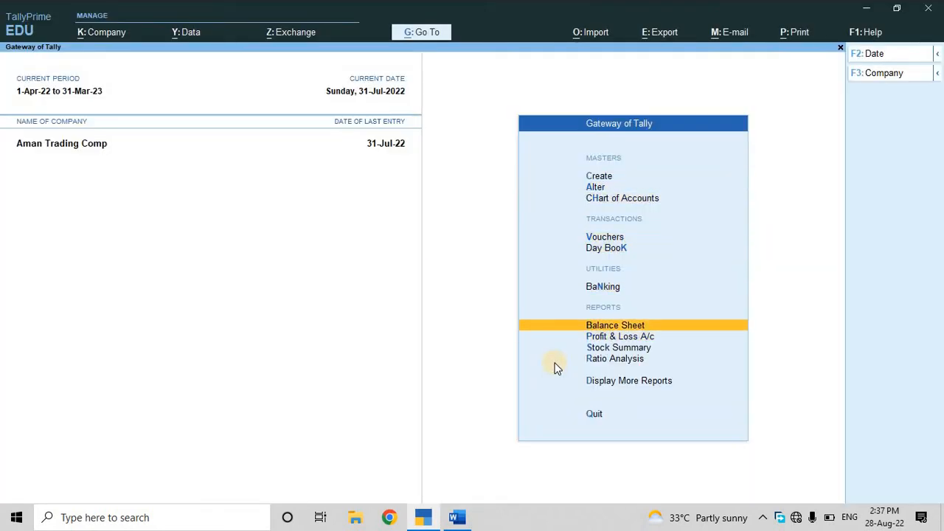
pyautogui.press('Return')
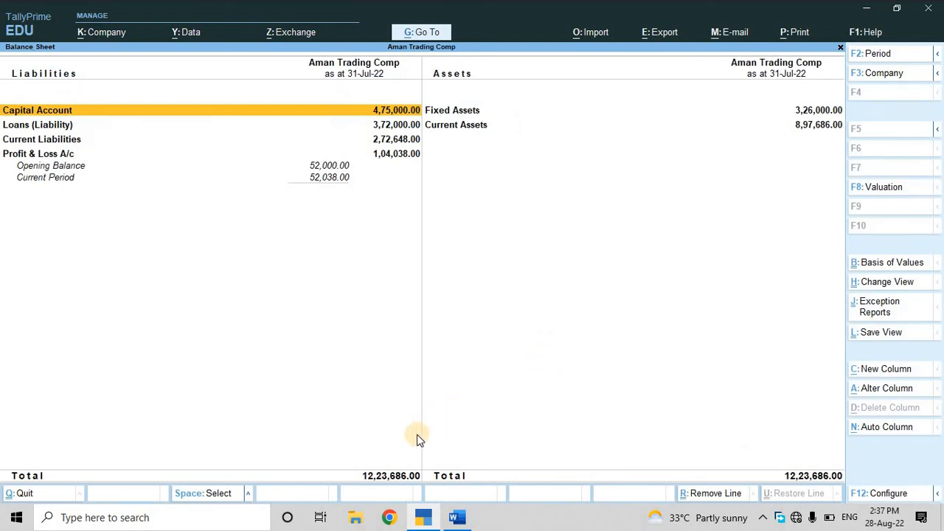
pyautogui.press('alt')
pyautogui.hotkey('alt', 'F5')
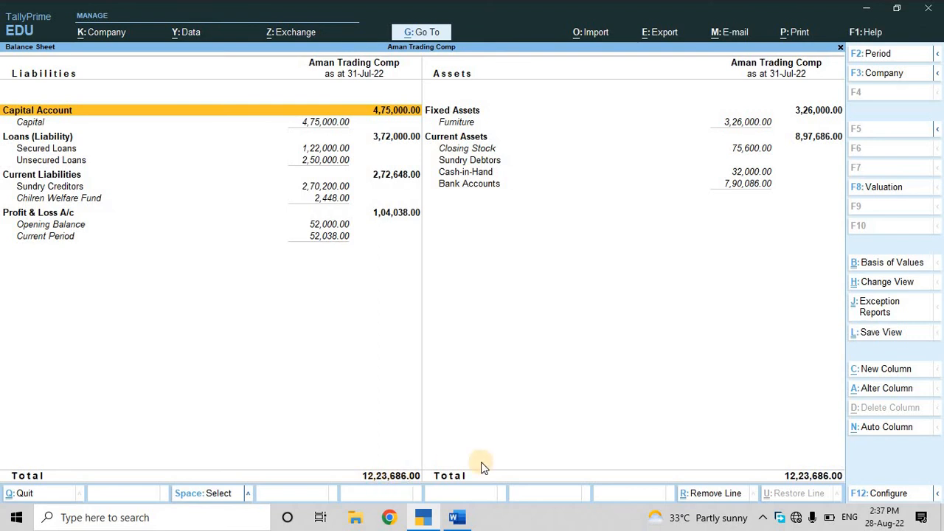
pyautogui.press('Escape')
# - Examine the Profit & Loss A/c in detailed view, going down through its purchase figures
pyautogui.press('Down')
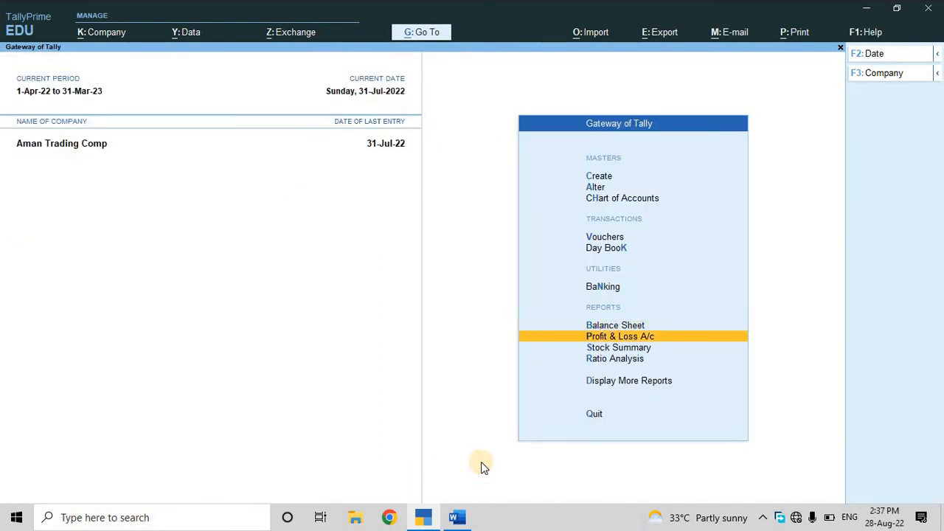
pyautogui.press('Return')
pyautogui.hotkey('alt', 'F5')
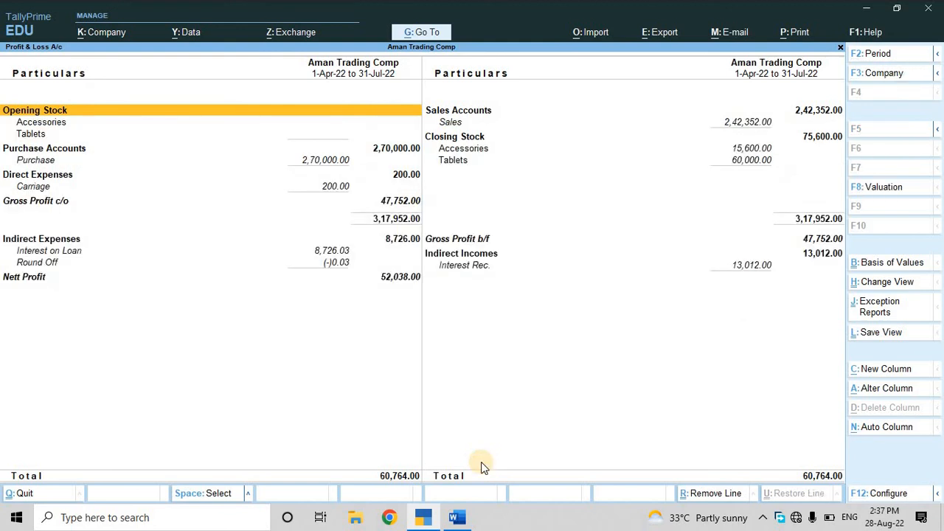
pyautogui.press('Down')
pyautogui.press('Down')
pyautogui.press('Down')
pyautogui.press('Down')
pyautogui.press('Down')
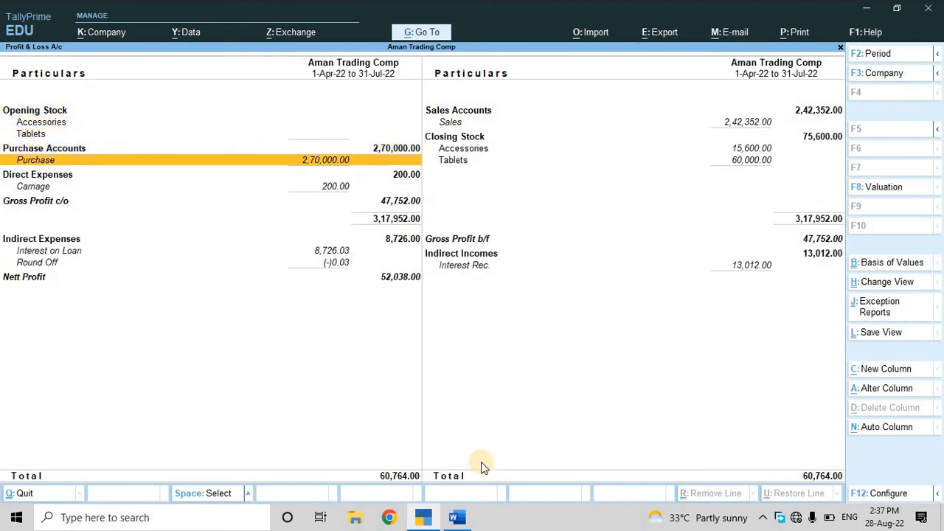